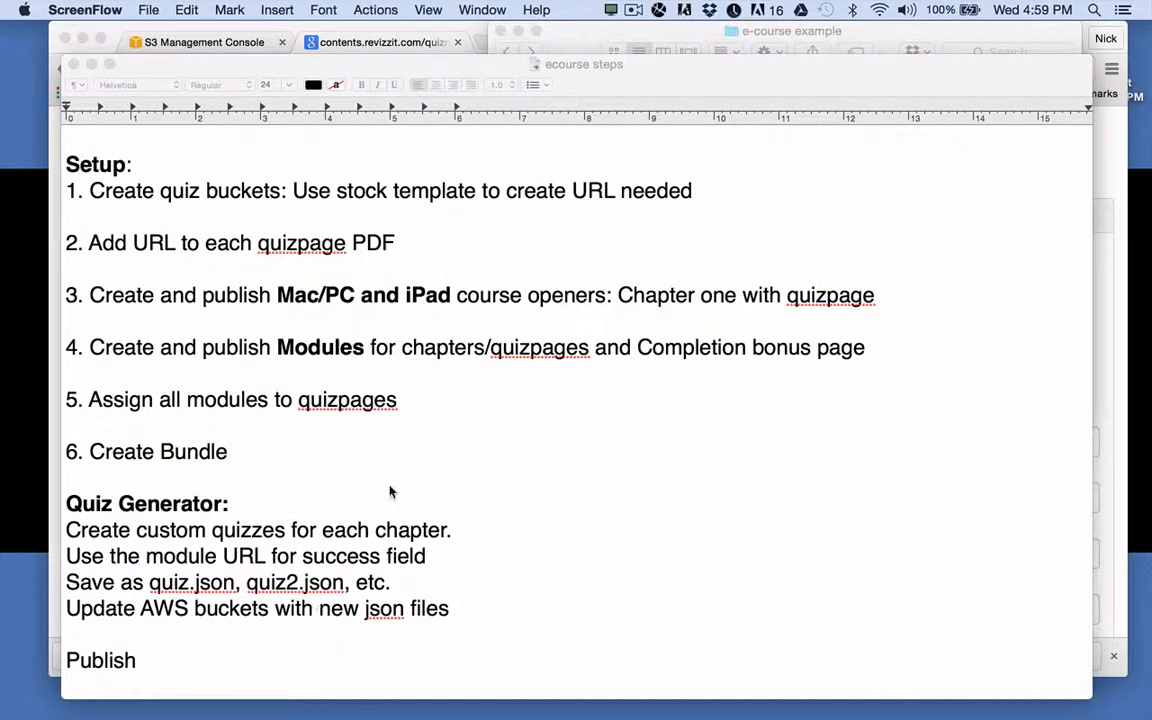
# Bring the Chrome window with the contents.revizzit.com/quizmaker page to the front.
pyautogui.click(389, 42)
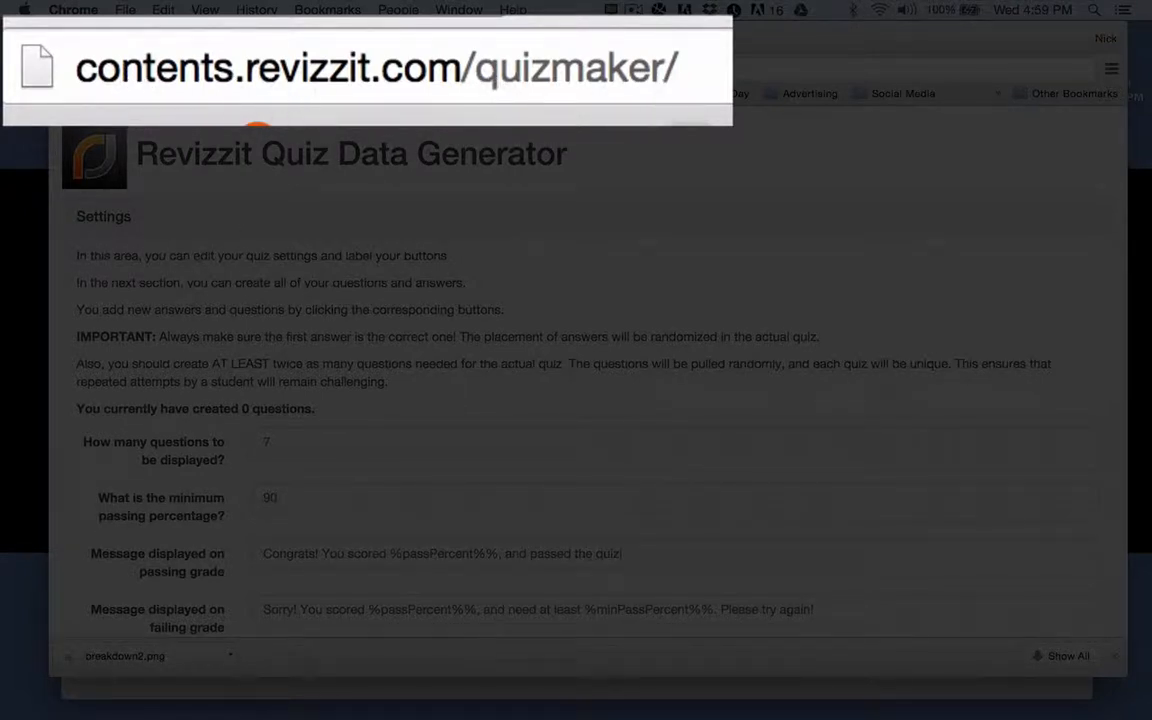
# Scroll the quizmaker form down to the JSON box and back, then open the e-course example folder in Finder.
pyautogui.scroll(-1, 397, 436)
pyautogui.scroll(-8, 397, 436)
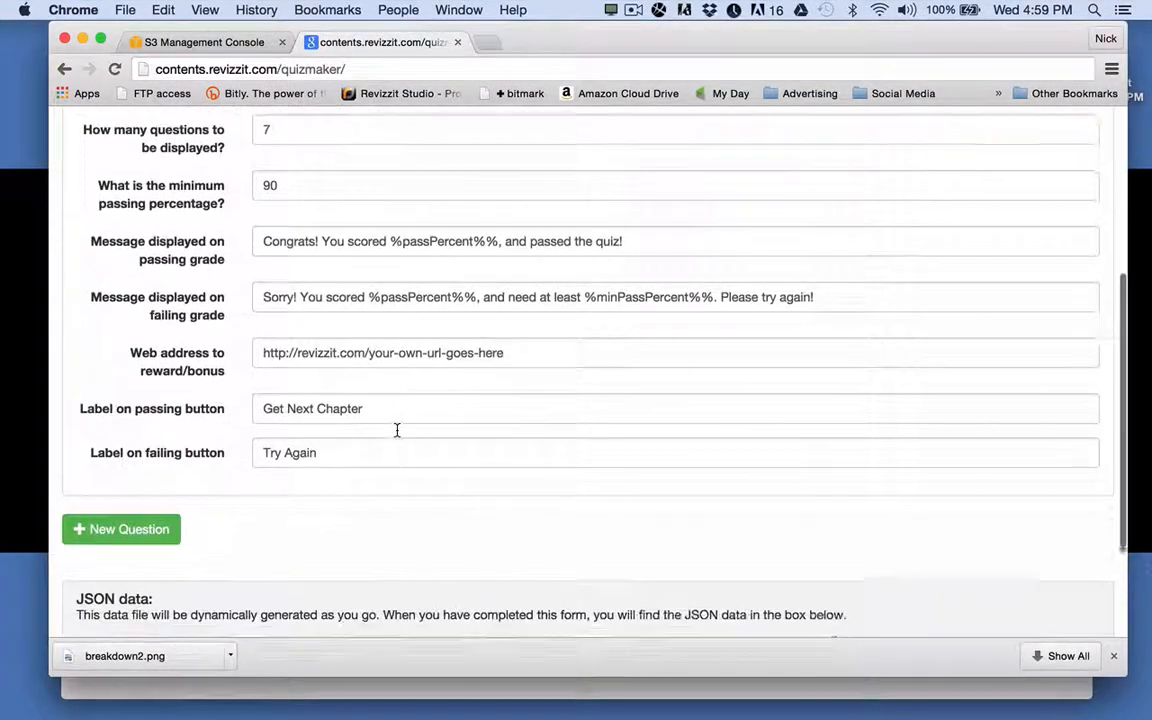
pyautogui.scroll(8, 397, 432)
pyautogui.scroll(-6, 397, 430)
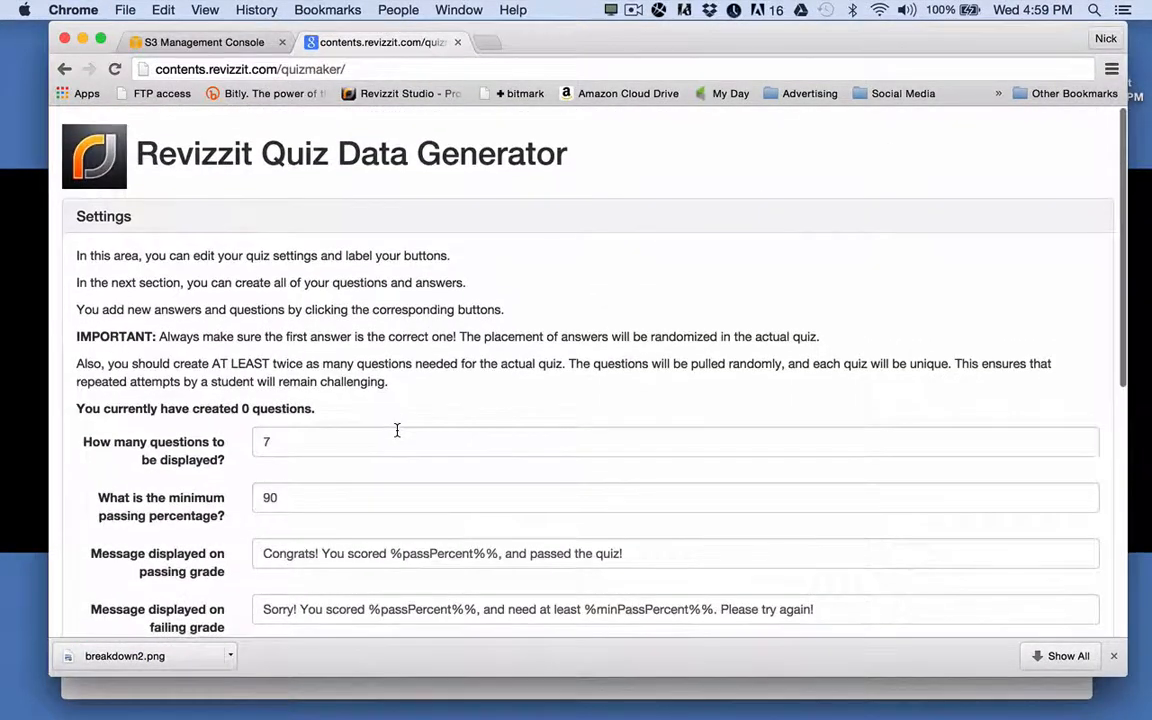
pyautogui.scroll(2, 397, 430)
pyautogui.scroll(5, 397, 430)
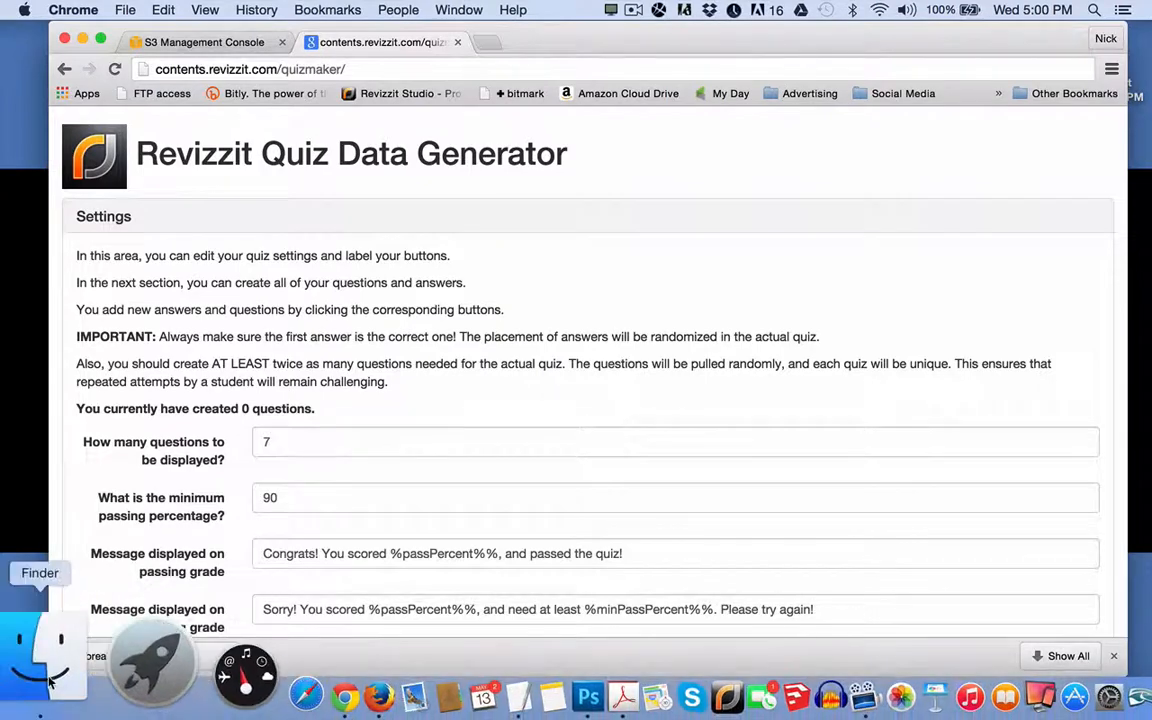
pyautogui.click(38, 682)
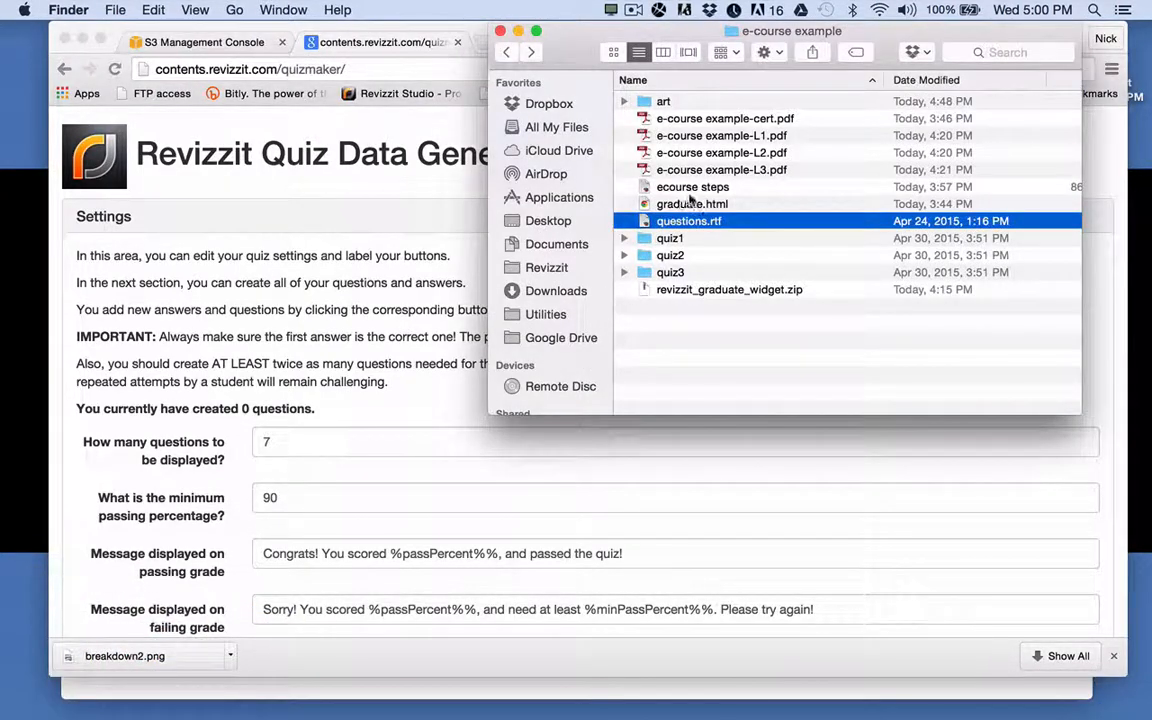
# Open questions.rtf from the e-course example folder in TextEdit.
pyautogui.click(686, 228)
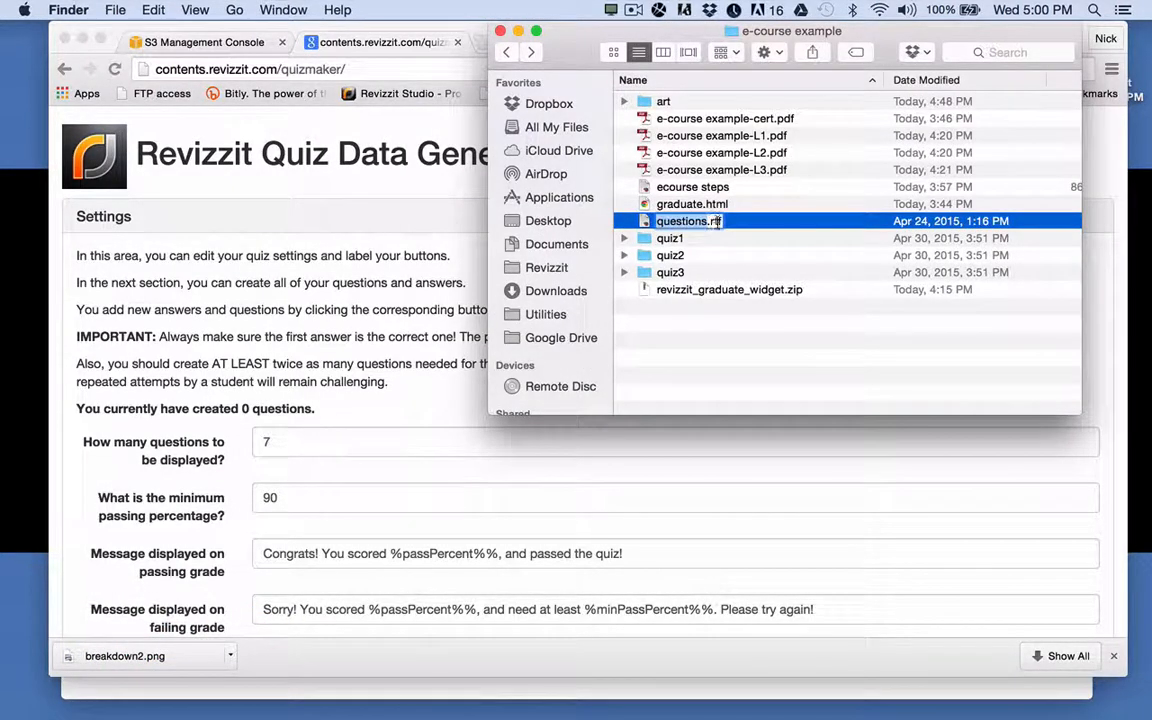
pyautogui.click(649, 224)
pyautogui.doubleClick(649, 221)
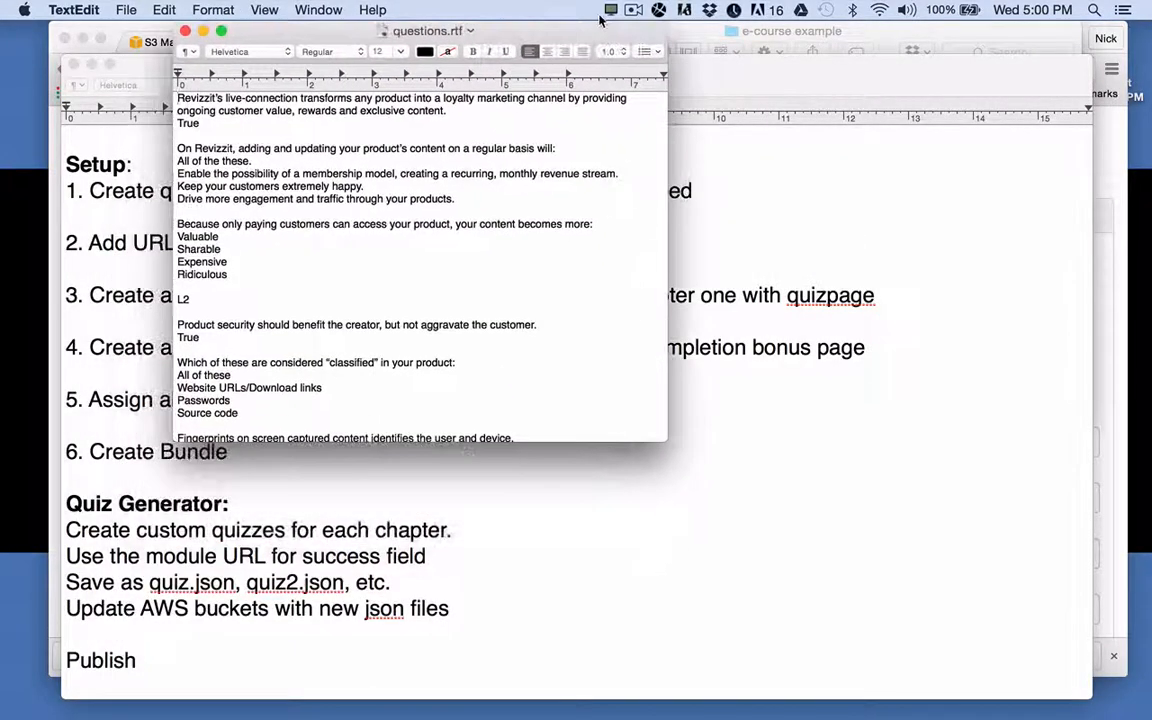
# Enlarge the questions.rtf window, shift it to the right, and return to the quiz page.
pyautogui.moveTo(675, 438); pyautogui.dragTo(988, 673)
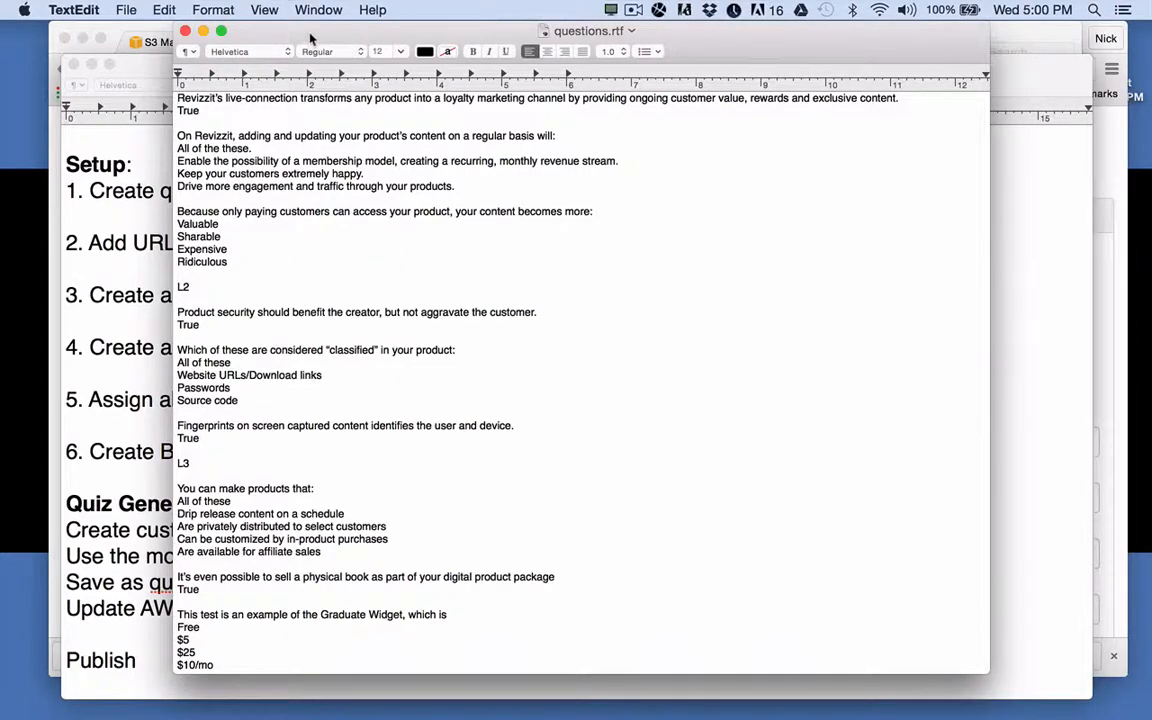
pyautogui.moveTo(281, 36); pyautogui.dragTo(629, 35)
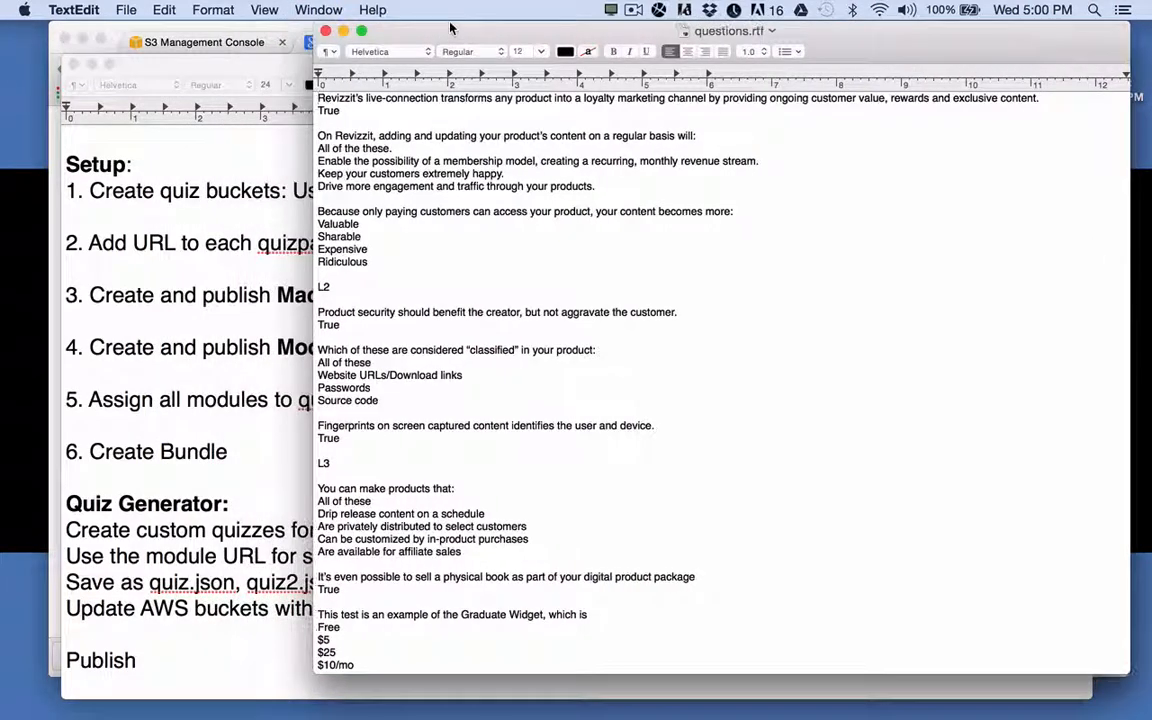
pyautogui.click(232, 28)
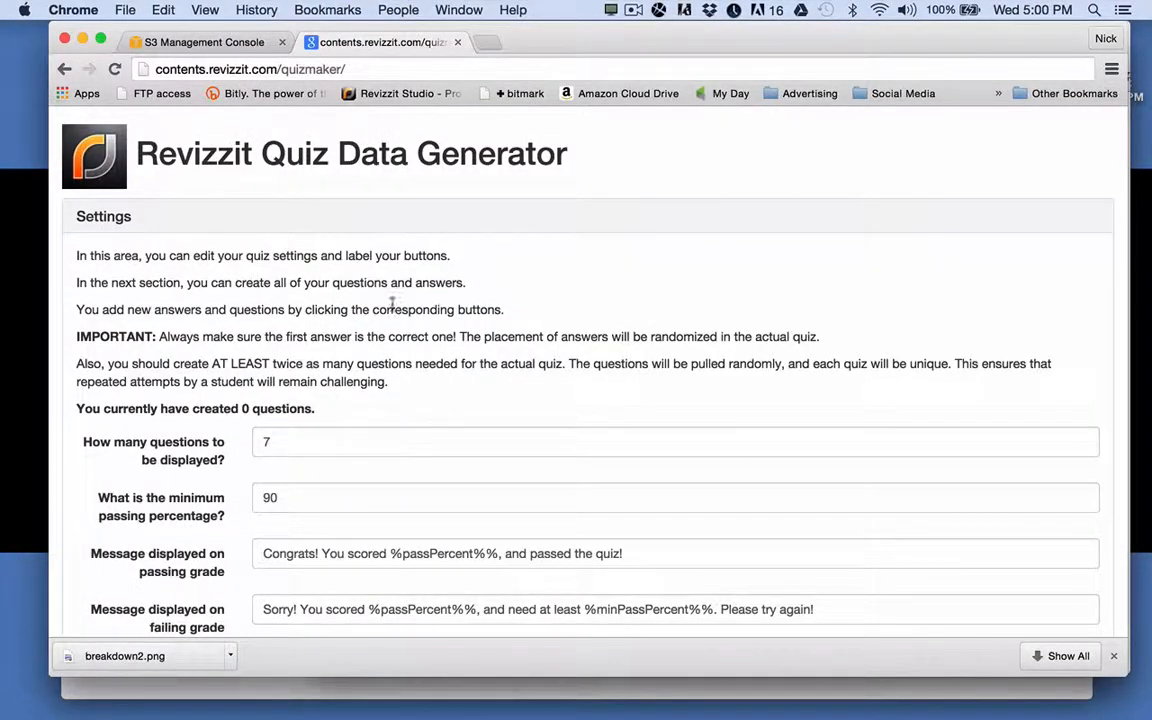
# Read the quiz instructions, highlighting the advice to create at least twice as many questions.
pyautogui.scroll(-3, 417, 450)
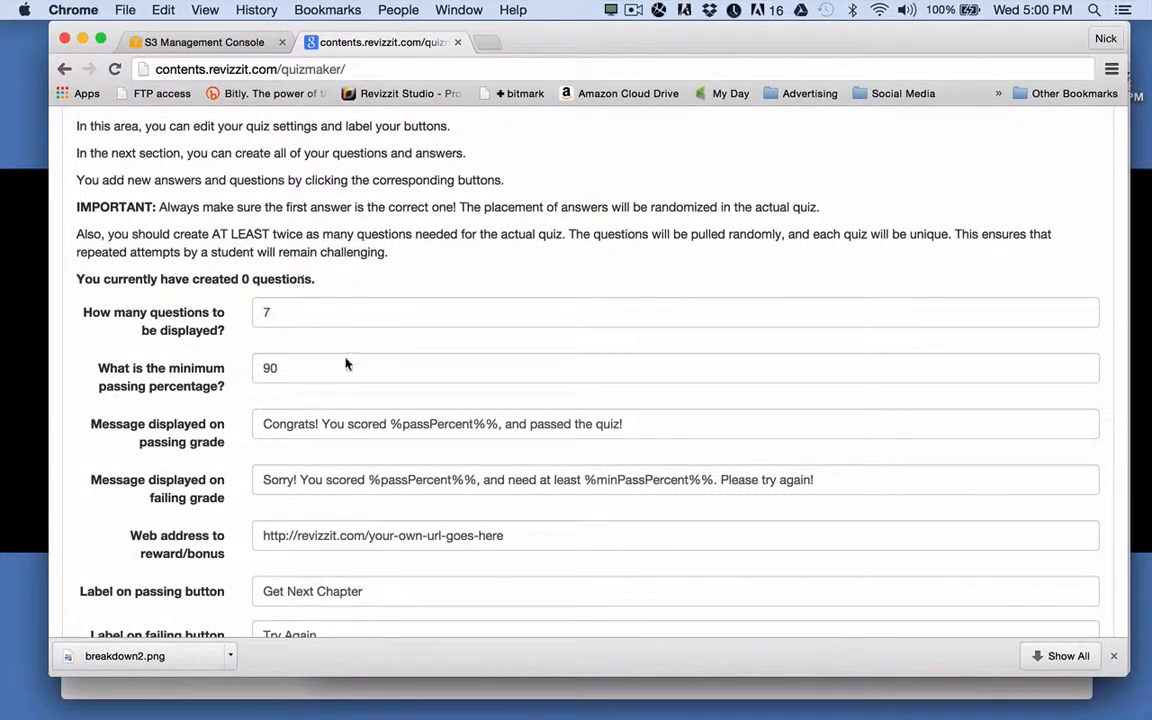
pyautogui.scroll(-7, 362, 394)
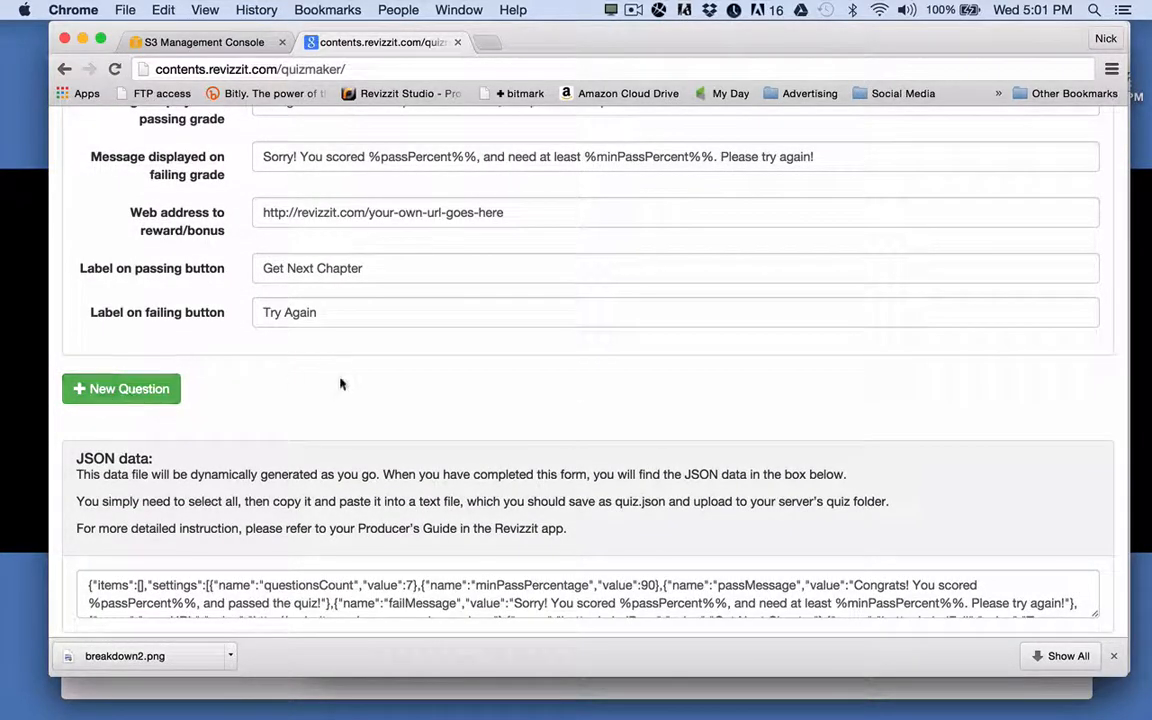
pyautogui.scroll(5, 340, 384)
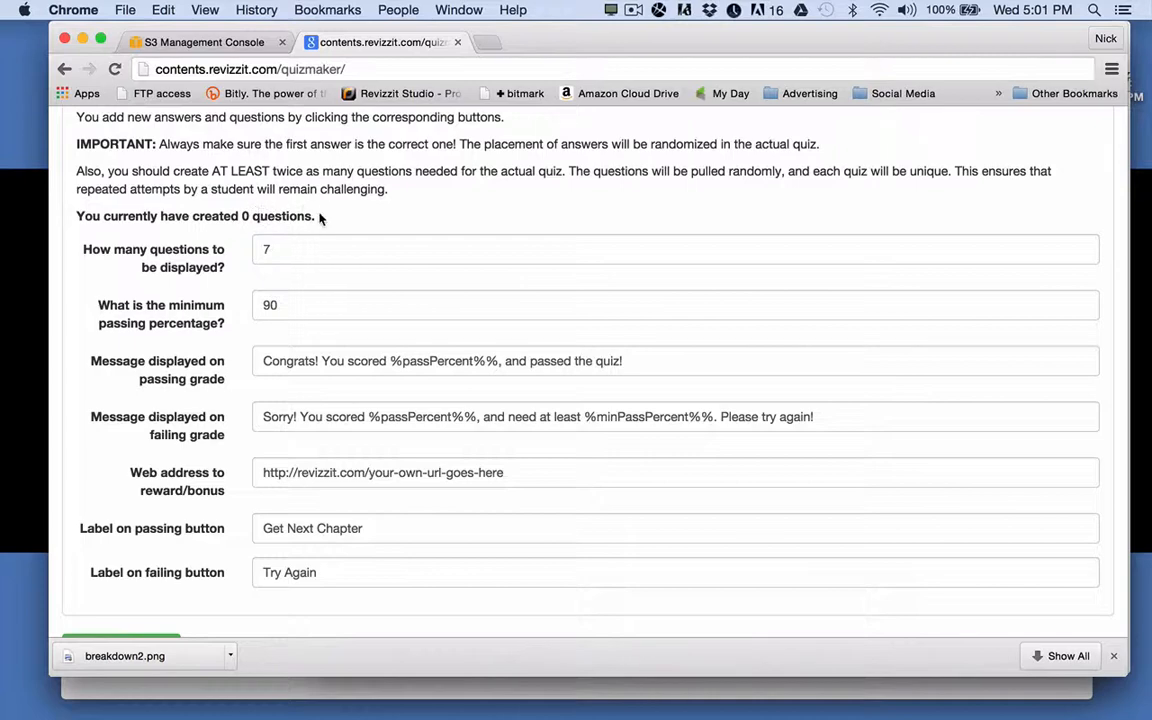
pyautogui.scroll(2, 231, 289)
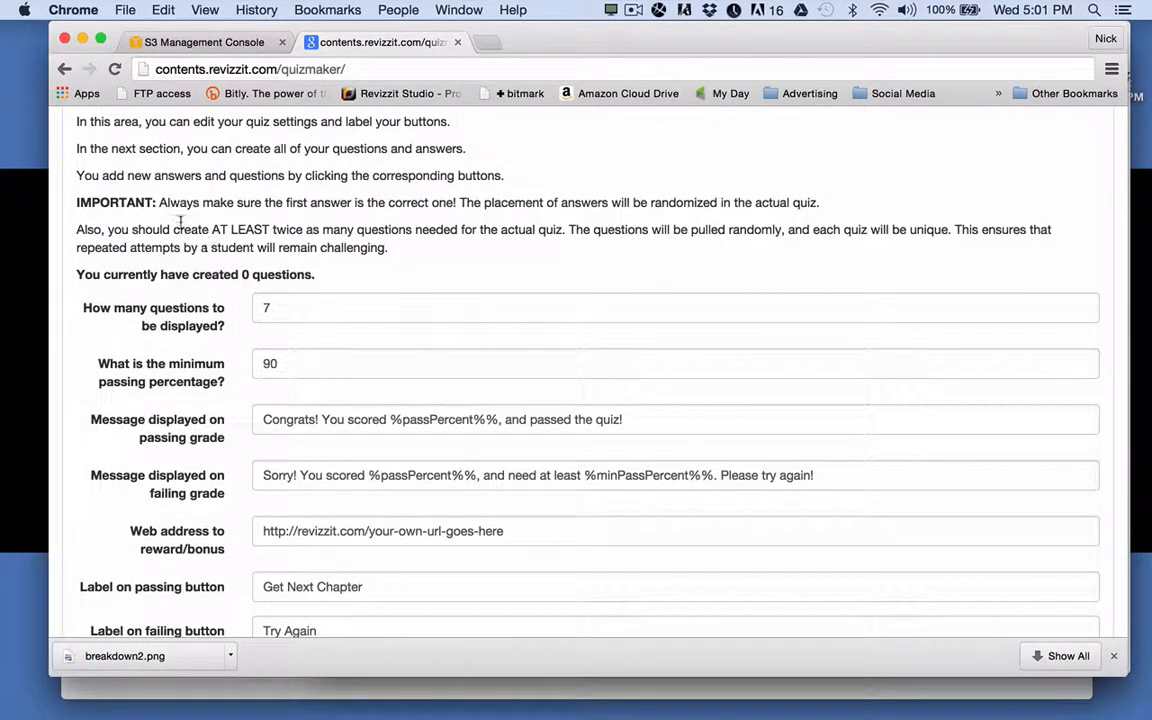
pyautogui.moveTo(161, 230); pyautogui.dragTo(302, 230)
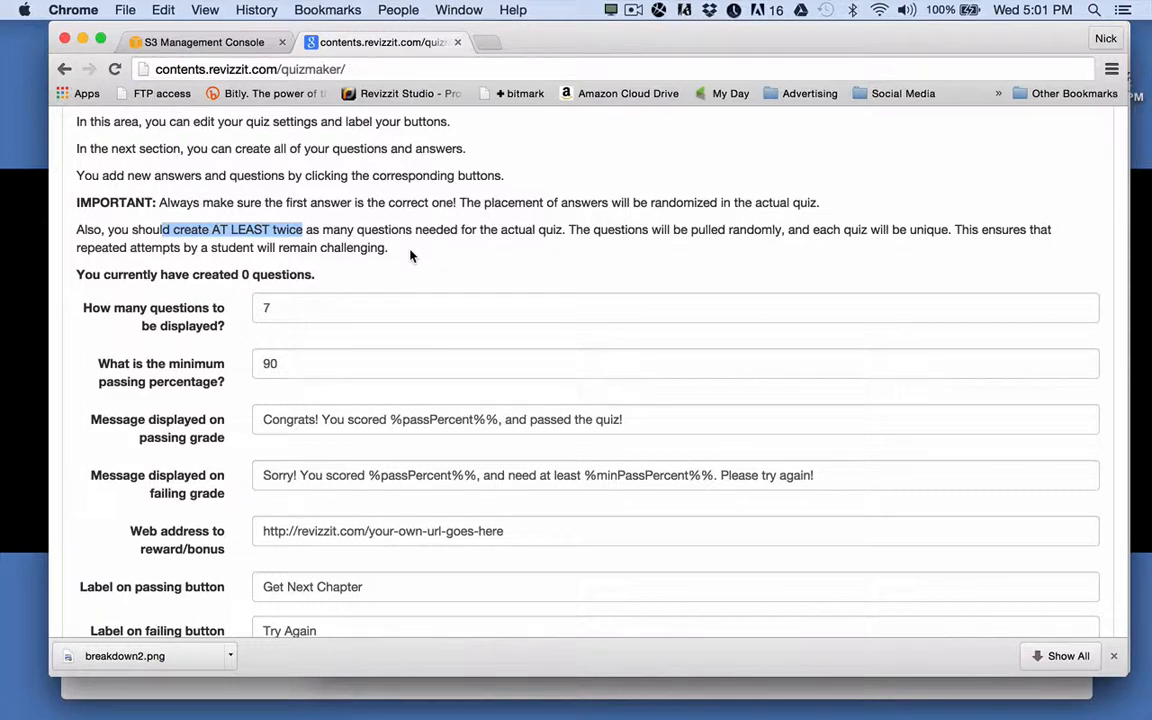
pyautogui.scroll(-1, 410, 256)
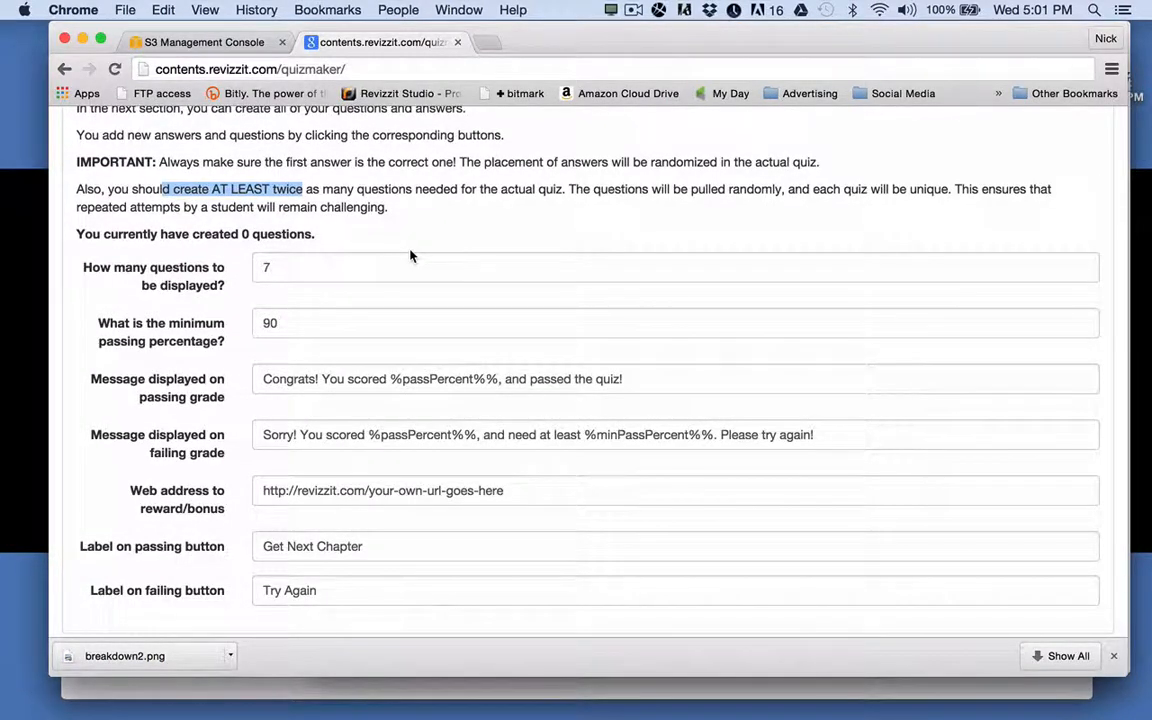
pyautogui.click(398, 209)
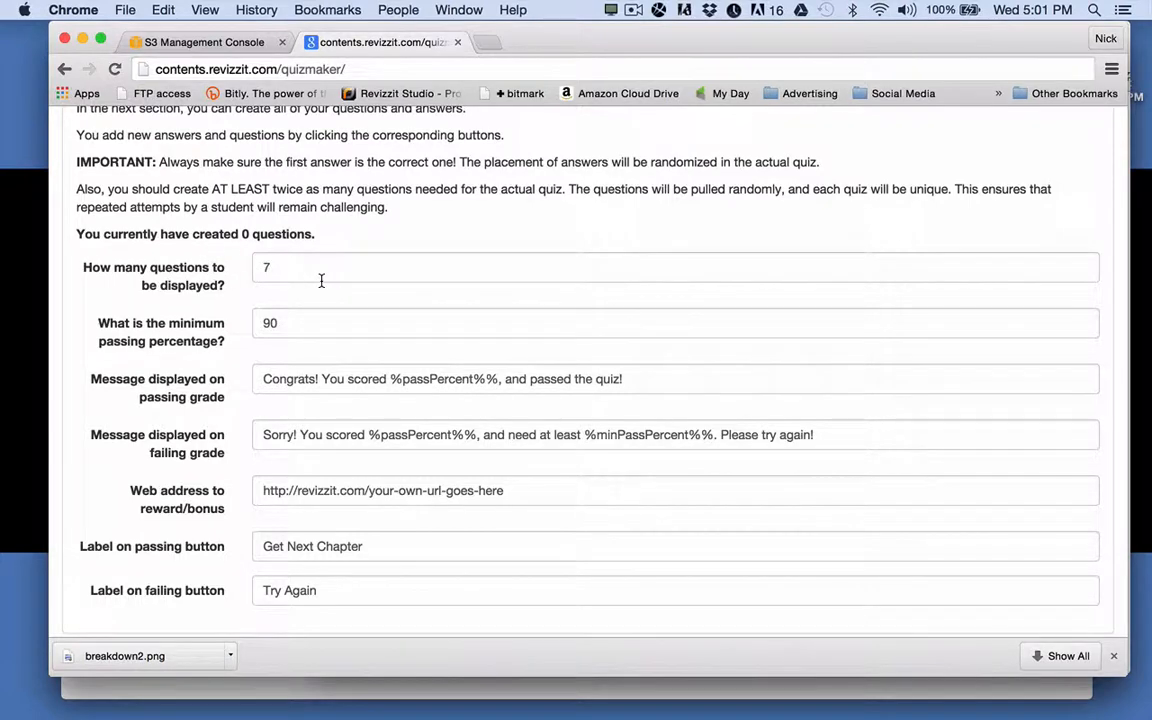
pyautogui.scroll(2, 322, 287)
pyautogui.scroll(2, 322, 287)
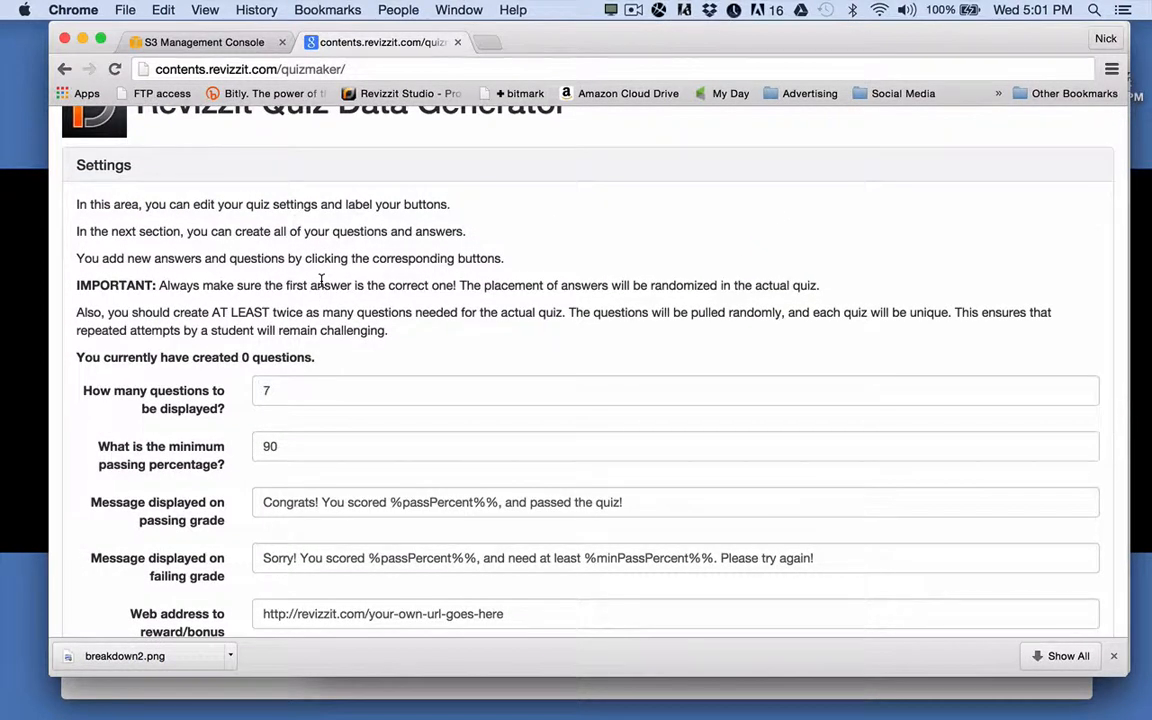
pyautogui.scroll(-4, 322, 281)
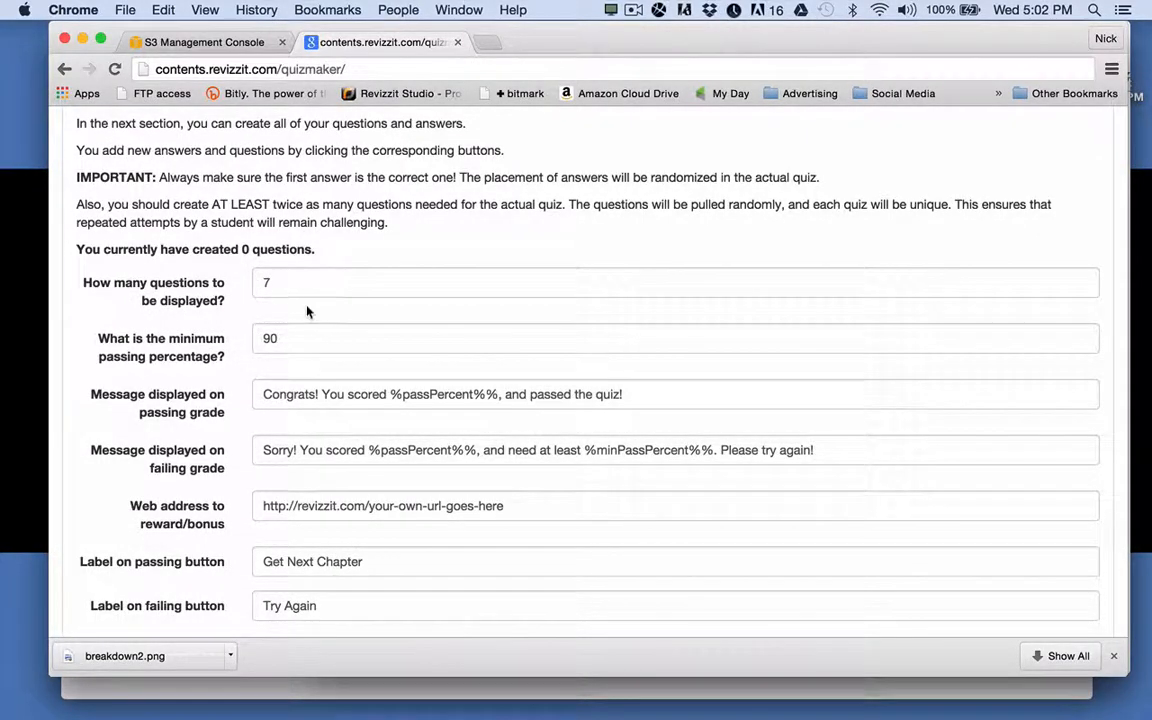
# Bring questions.rtf forward and minimize the ecourse steps notes window.
pyautogui.moveTo(77, 672)
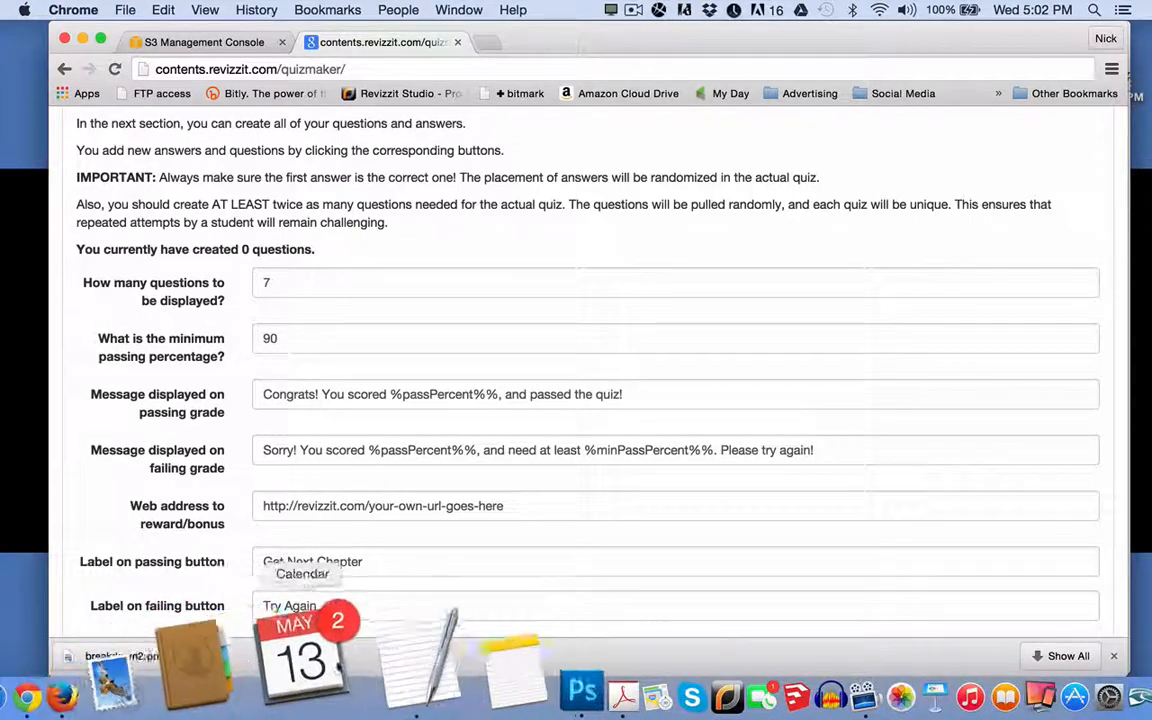
pyautogui.click(358, 668)
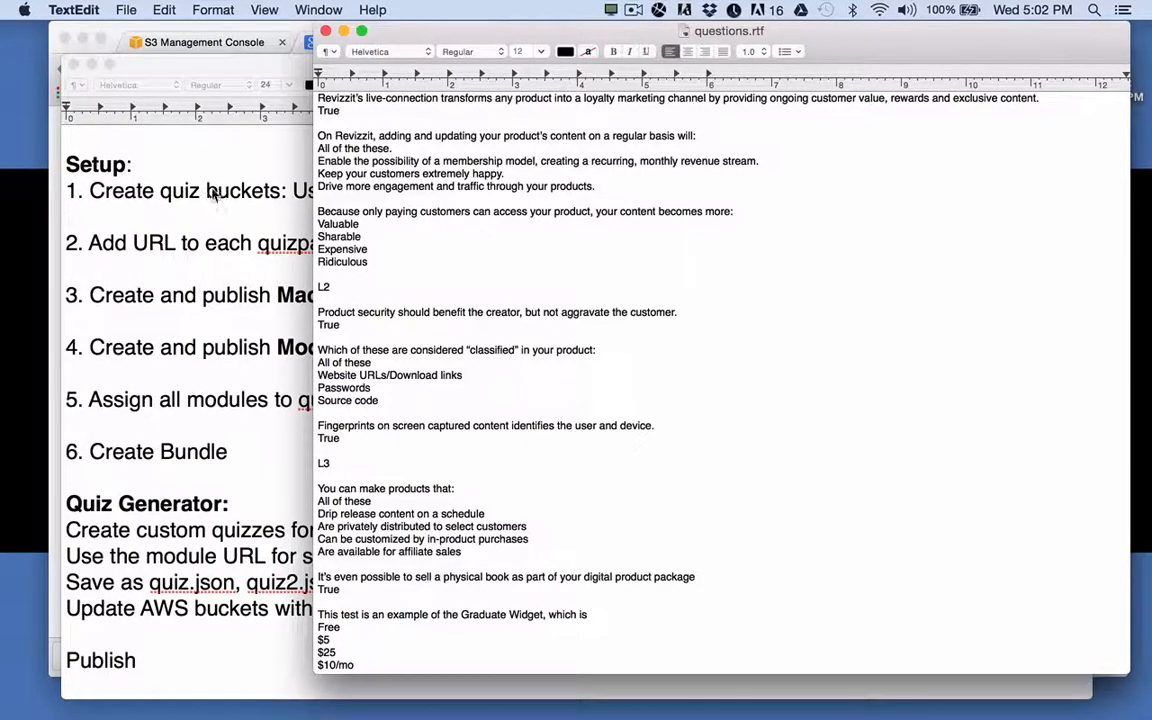
pyautogui.click(91, 65)
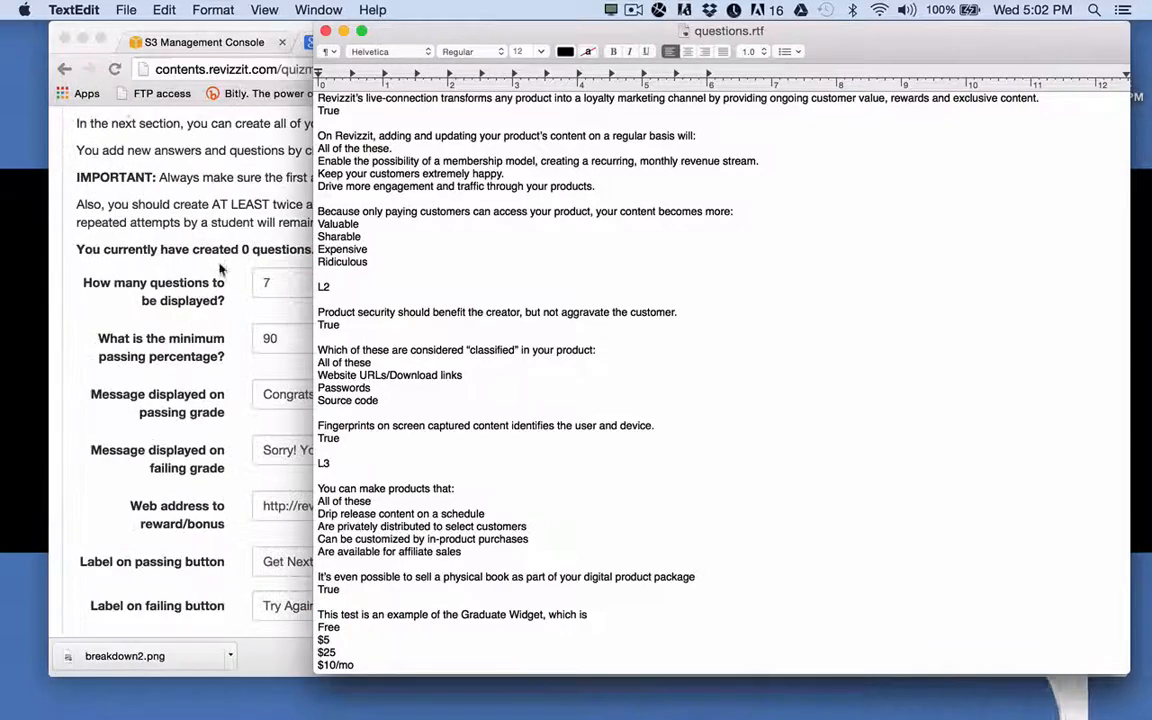
# Change questions displayed from 7 to 3 and the minimum passing percentage from 90 to 65.
pyautogui.click(274, 290)
pyautogui.moveTo(273, 283); pyautogui.dragTo(253, 285)
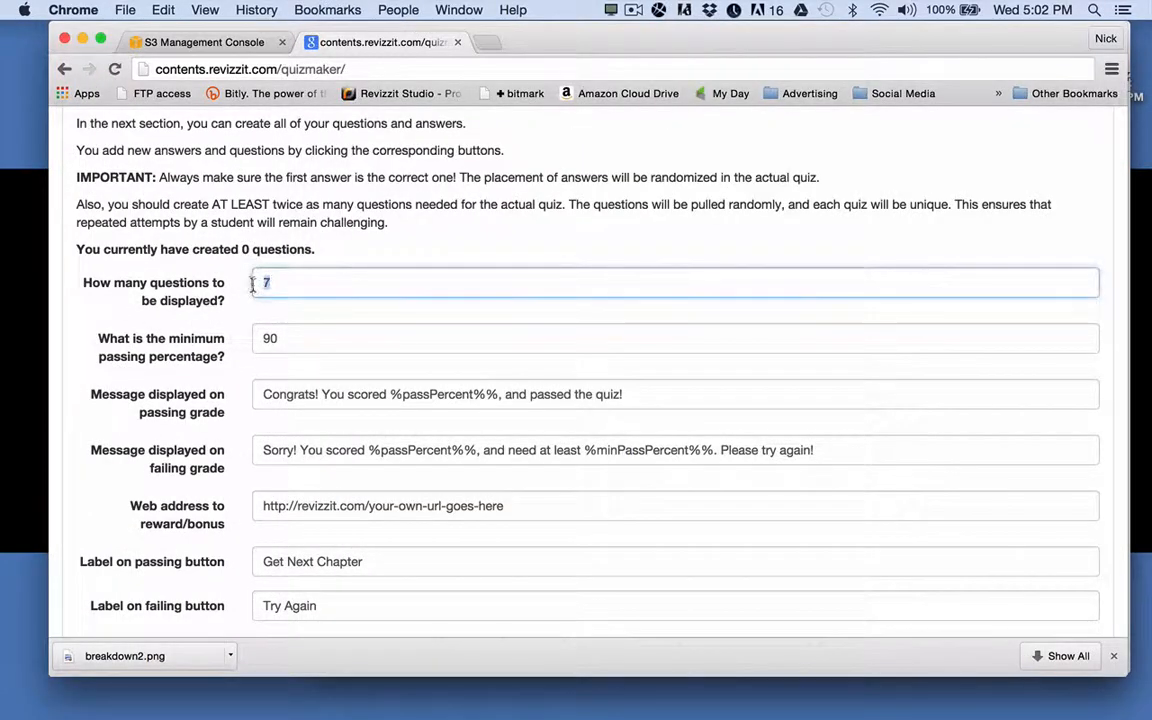
pyautogui.write('3')
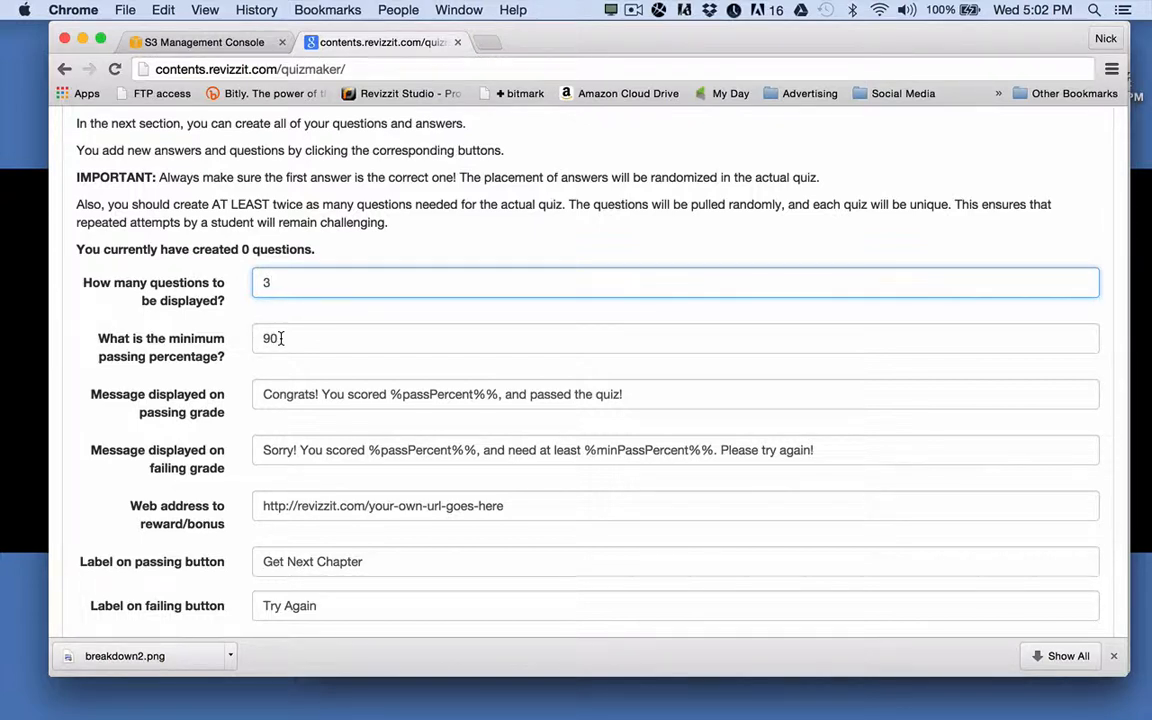
pyautogui.moveTo(280, 338); pyautogui.dragTo(255, 336)
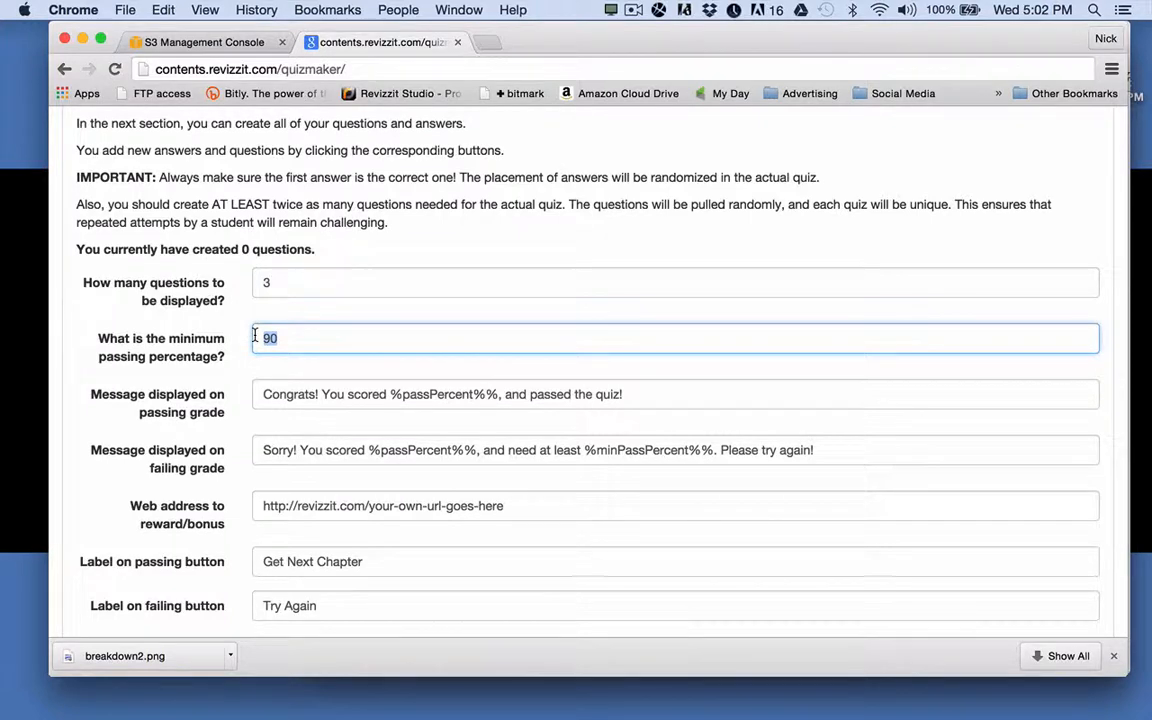
pyautogui.write('65')
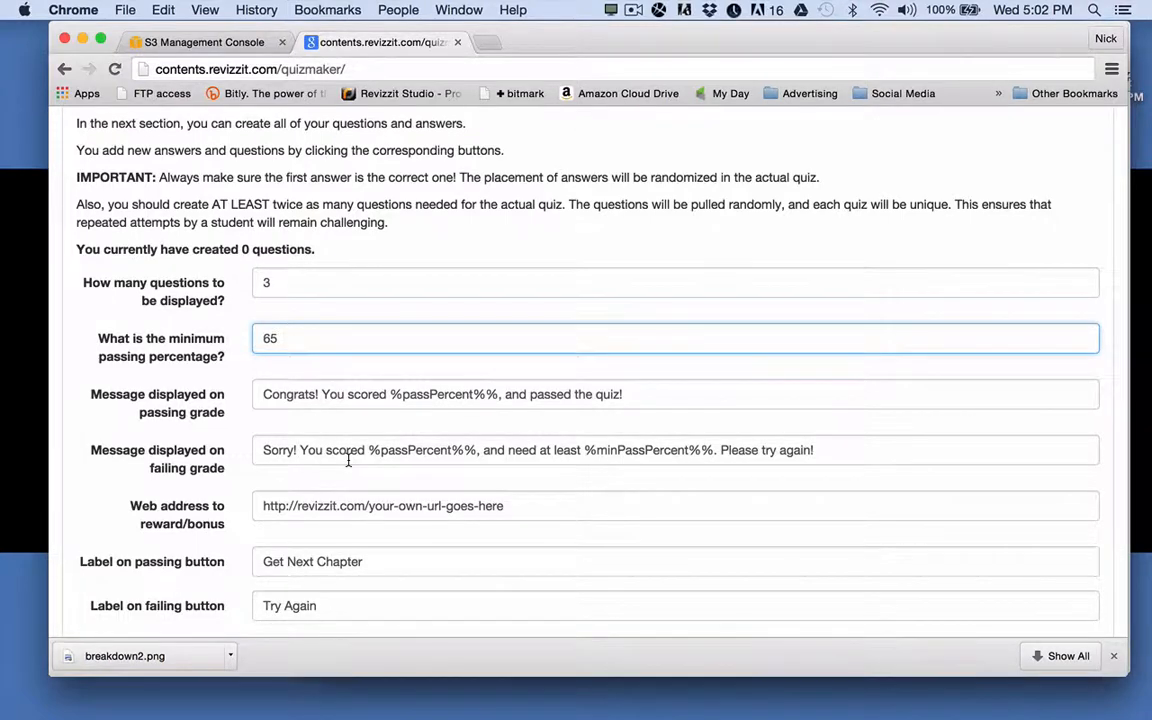
pyautogui.scroll(-1, 312, 412)
pyautogui.scroll(-2, 320, 405)
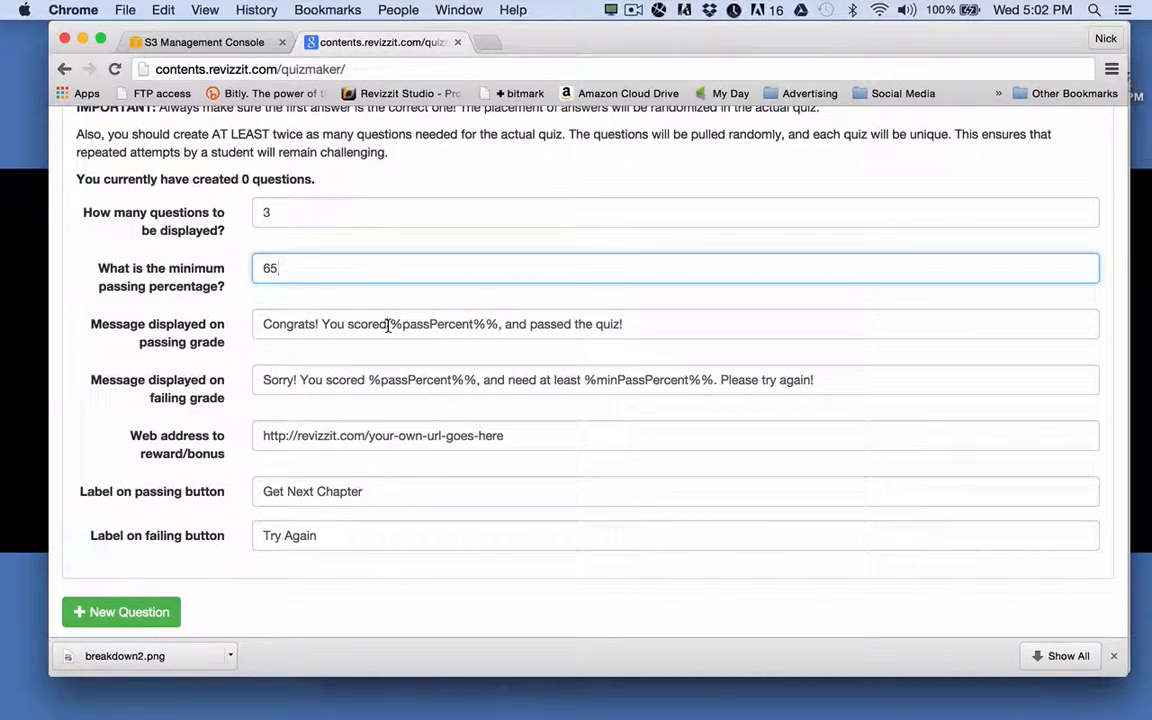
# Inspect the %passPercent%% and %minPassPercent%% placeholders in the passing and failing messages.
pyautogui.moveTo(388, 326); pyautogui.dragTo(499, 326)
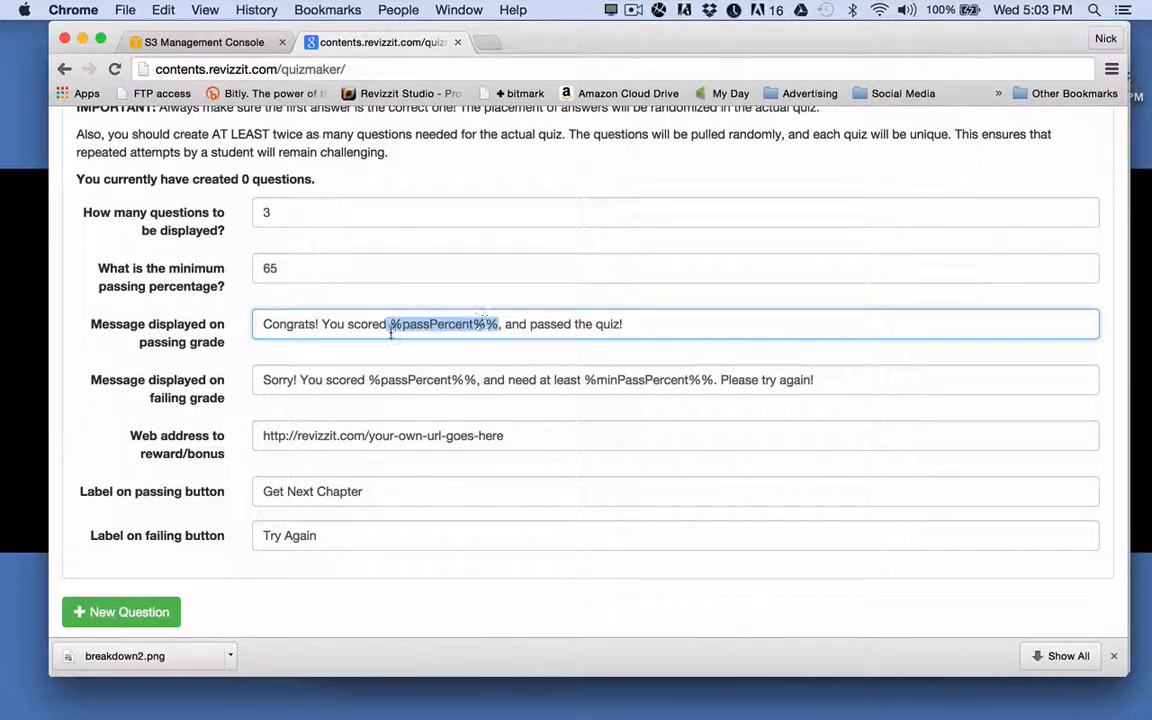
pyautogui.click(259, 324)
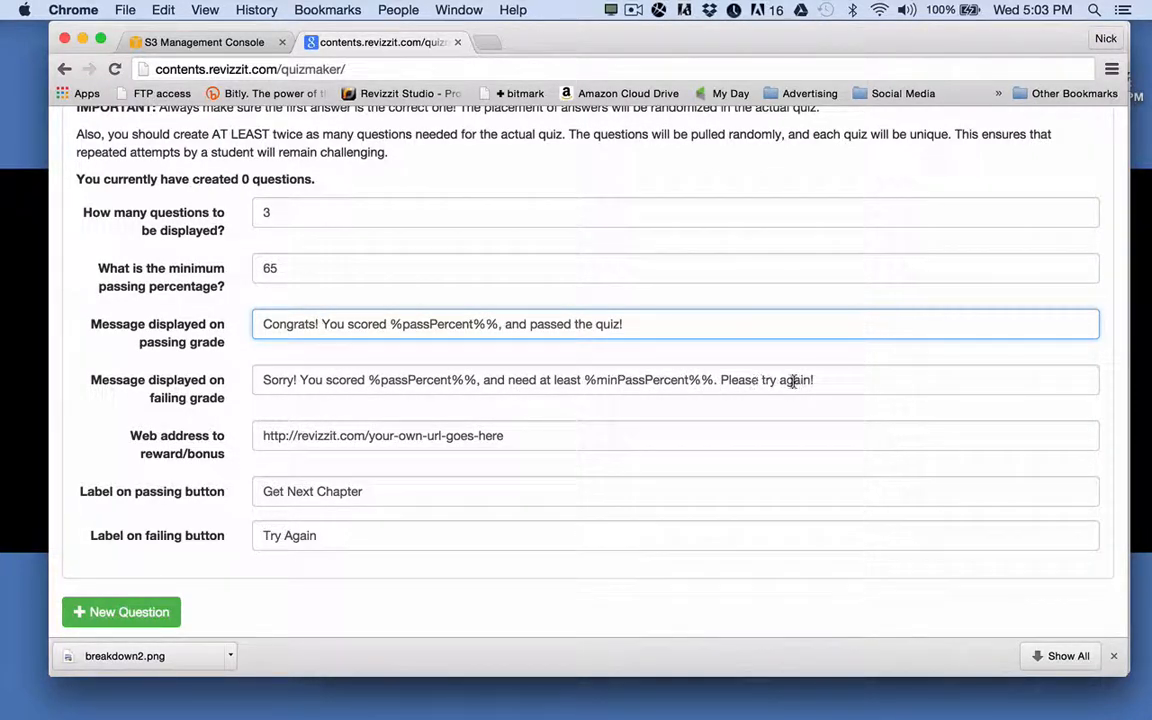
pyautogui.moveTo(584, 380); pyautogui.dragTo(714, 380)
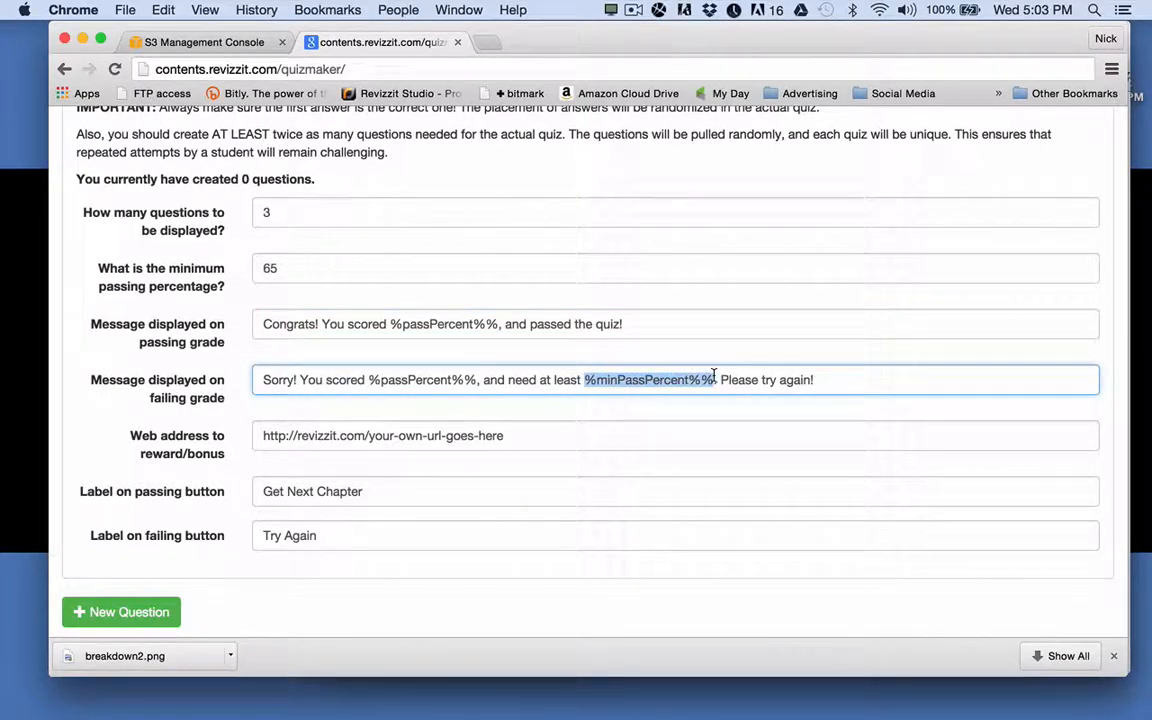
# Confirm the 65 minimum passing percentage and move to the reward web address field.
pyautogui.click(278, 269)
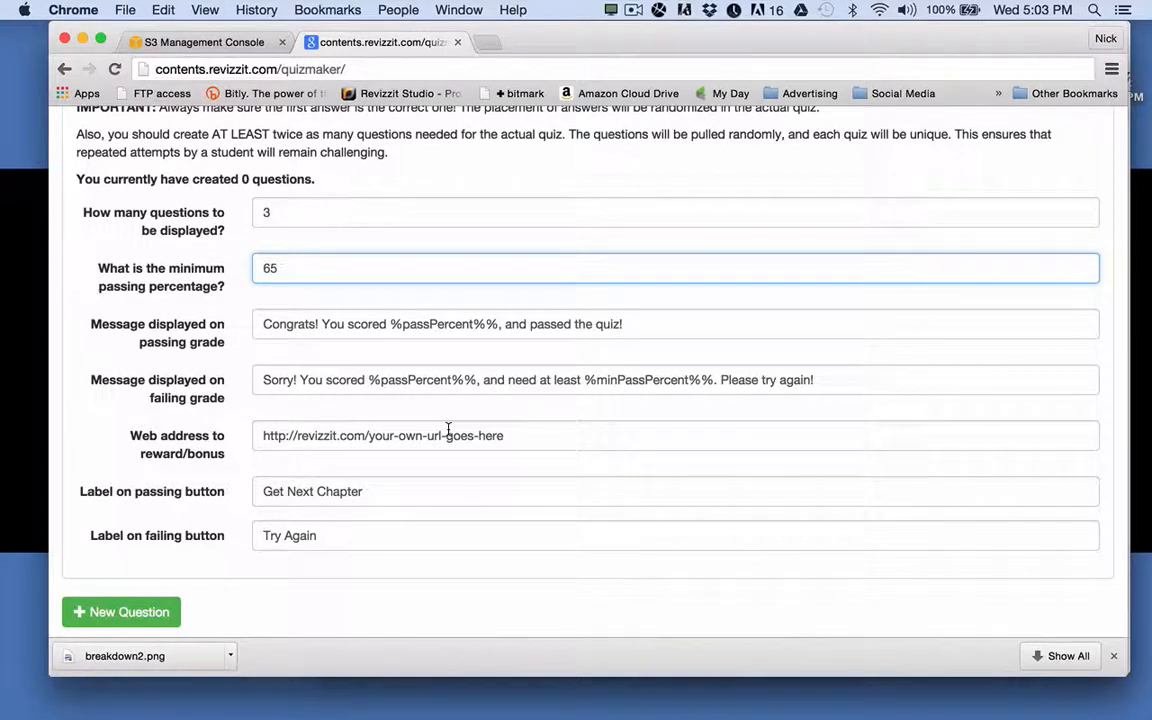
pyautogui.click(521, 436)
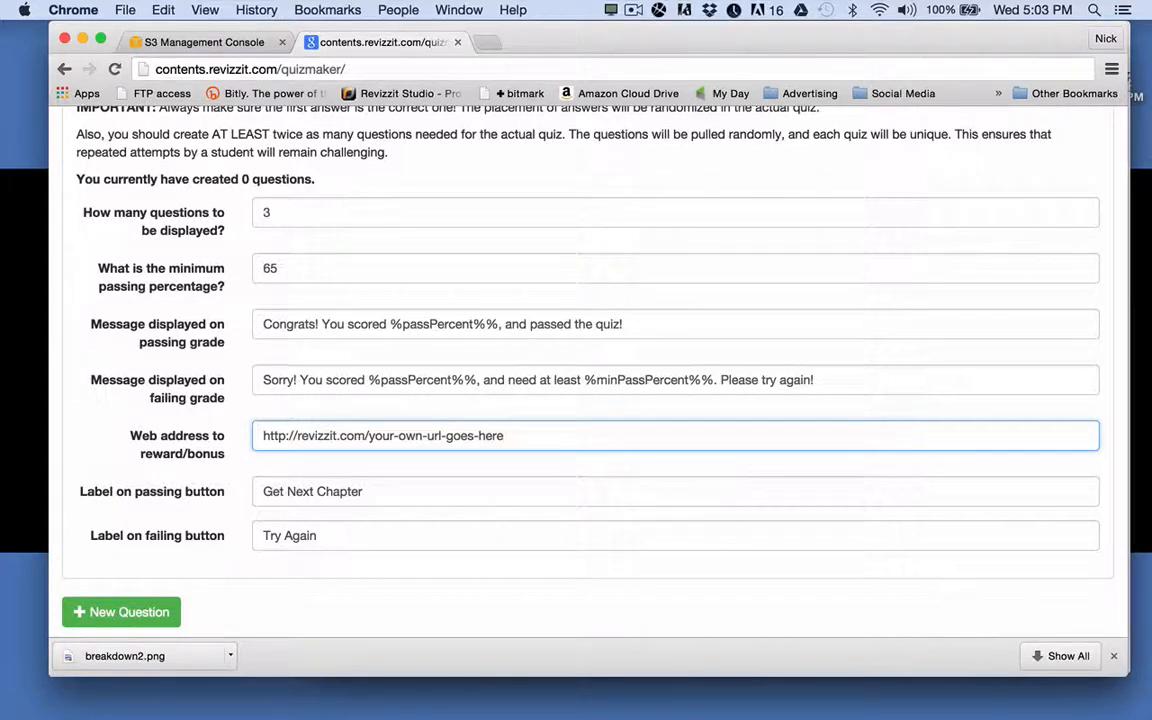
pyautogui.moveTo(992, 704)
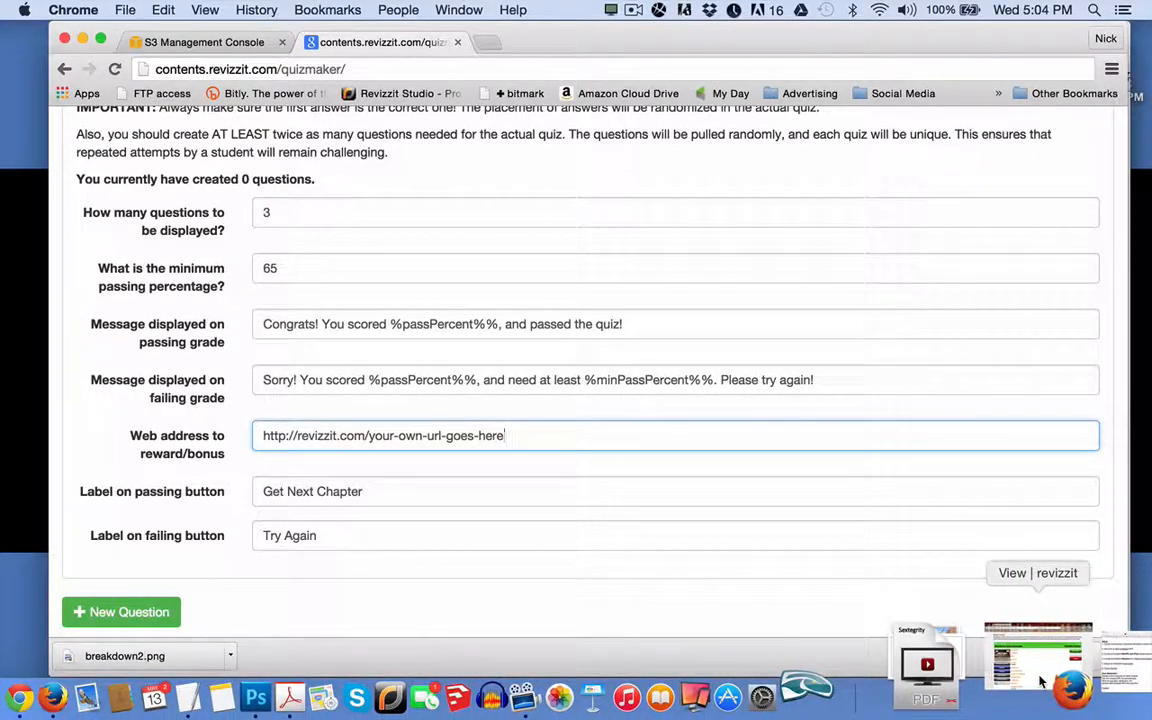
# Switch to Revizzit Studio in Firefox and open the list of all products.
pyautogui.click(1040, 681)
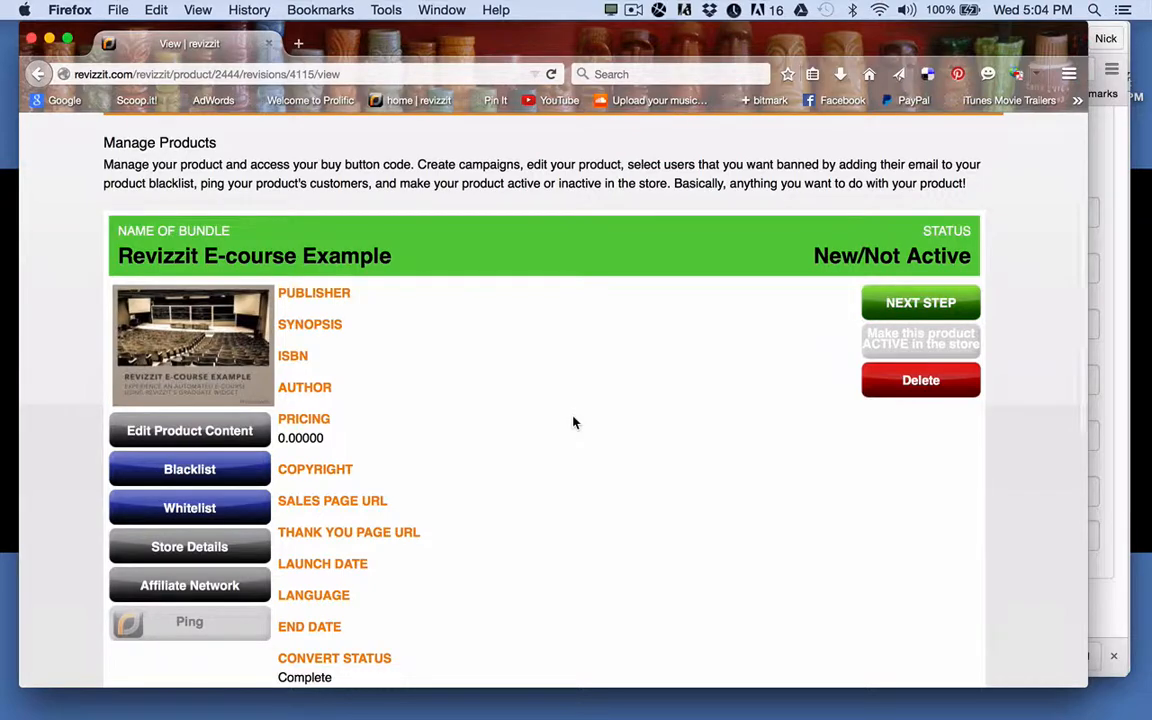
pyautogui.scroll(3, 573, 416)
pyautogui.scroll(-10, 573, 422)
pyautogui.scroll(6, 573, 422)
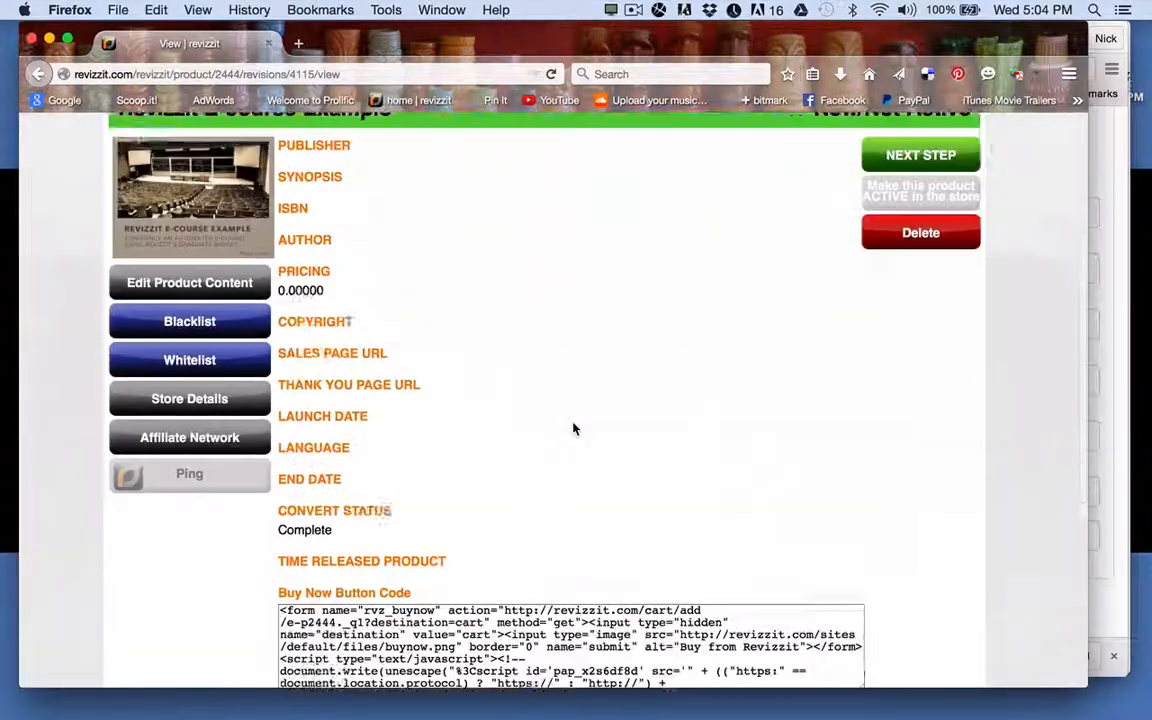
pyautogui.scroll(3, 573, 428)
pyautogui.click(149, 263)
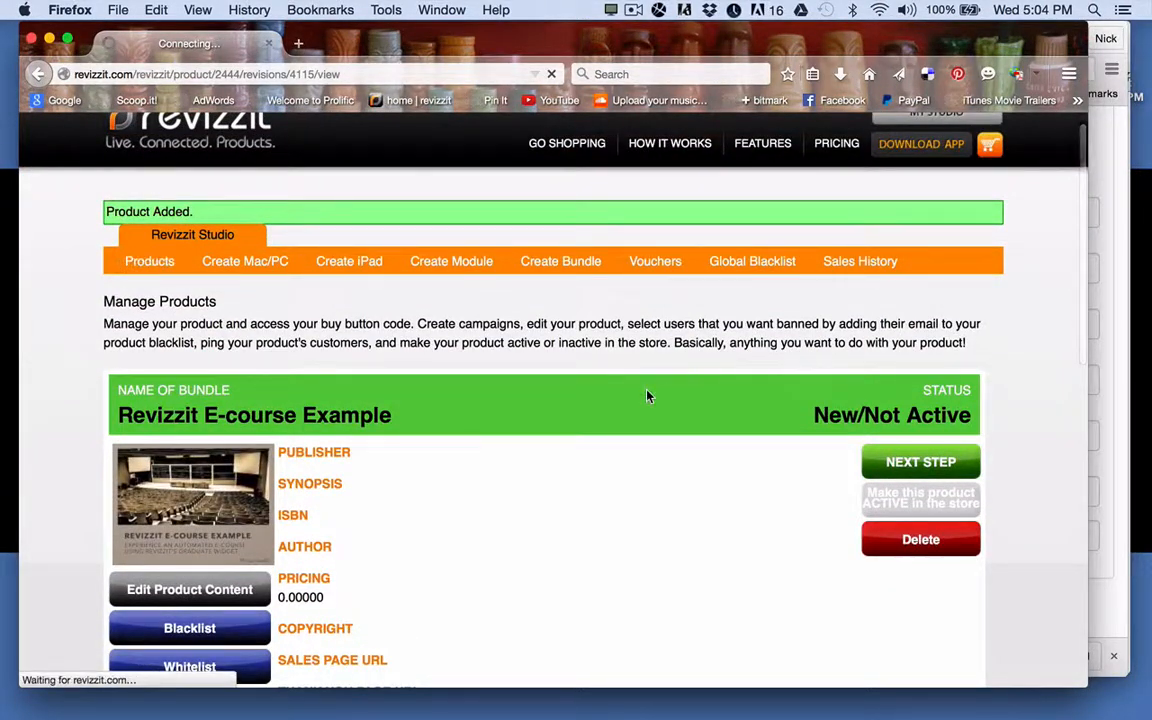
pyautogui.scroll(-5, 646, 396)
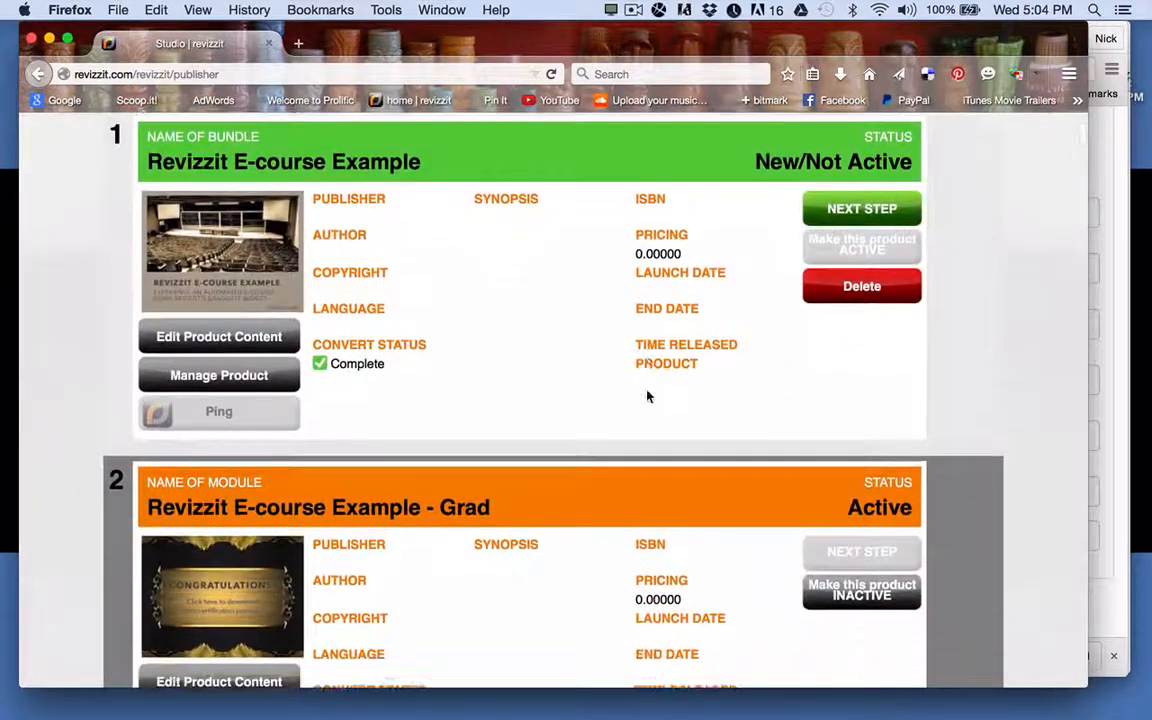
pyautogui.scroll(-10, 646, 396)
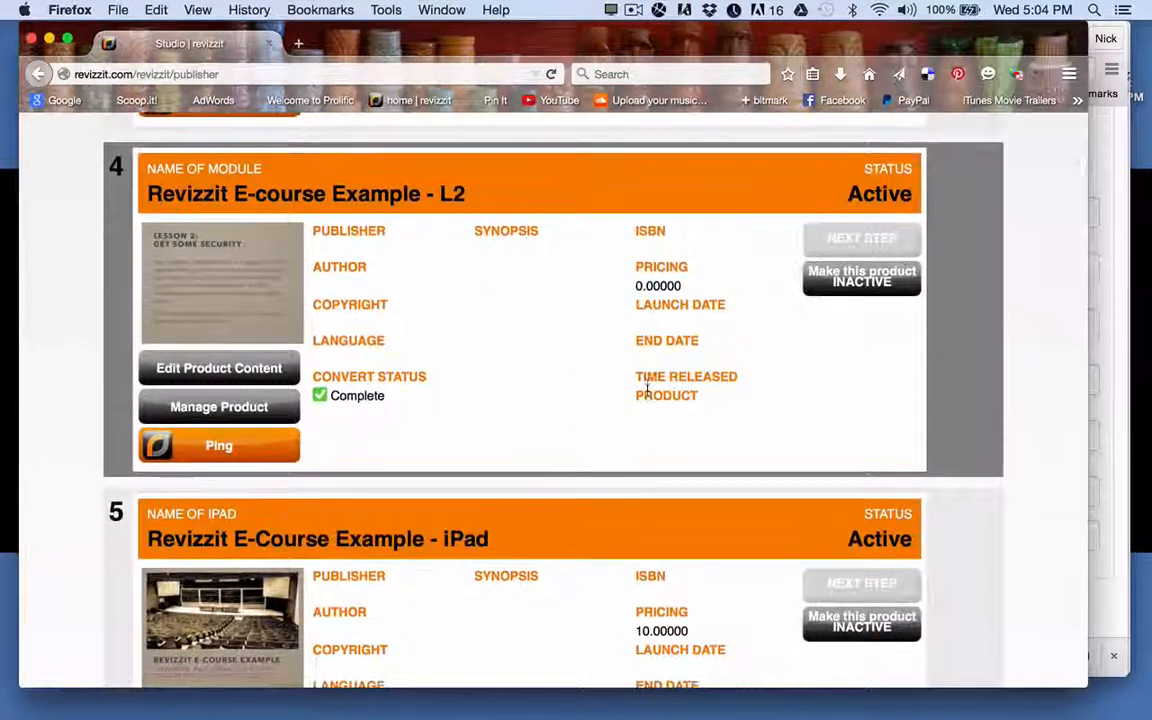
pyautogui.scroll(1, 647, 390)
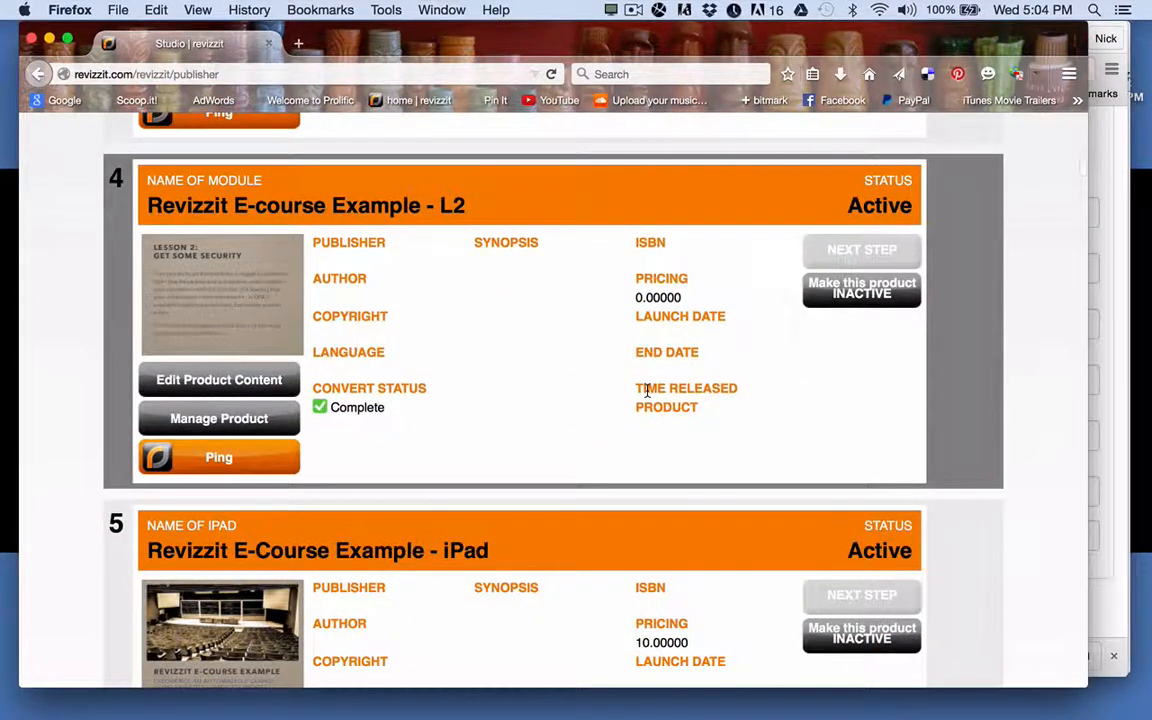
pyautogui.scroll(1, 646, 370)
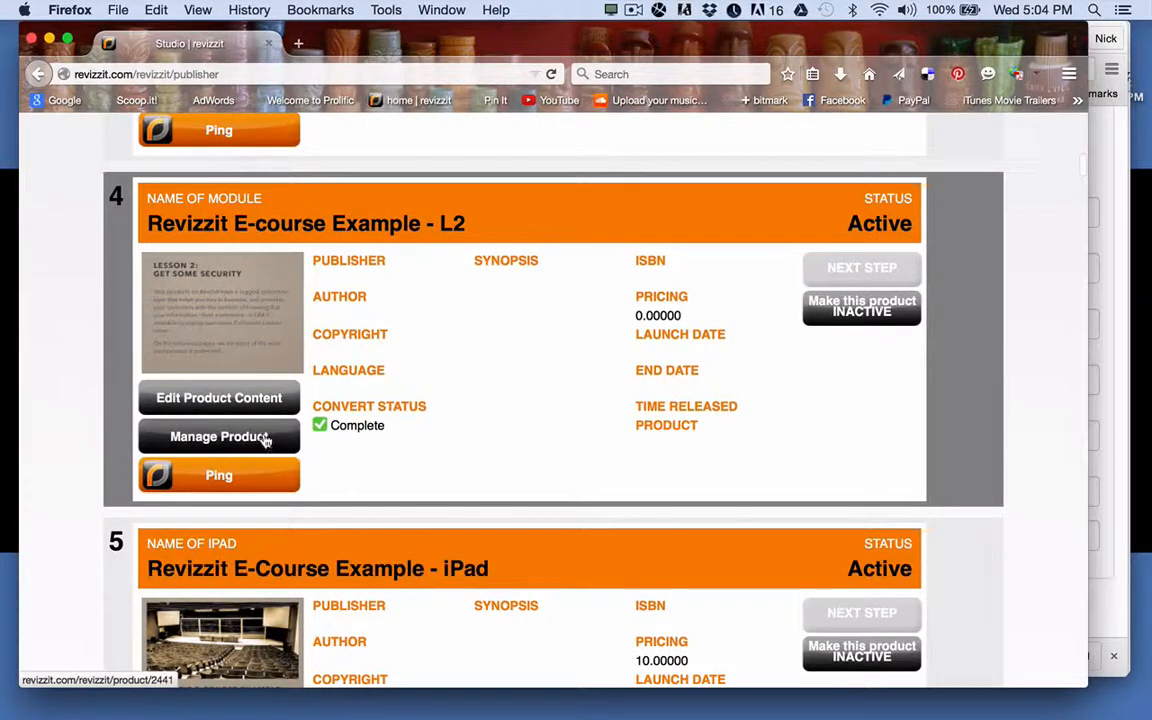
# Copy the cart link from the L2 module's (product 2441) Buy Now Button Code.
pyautogui.click(260, 437)
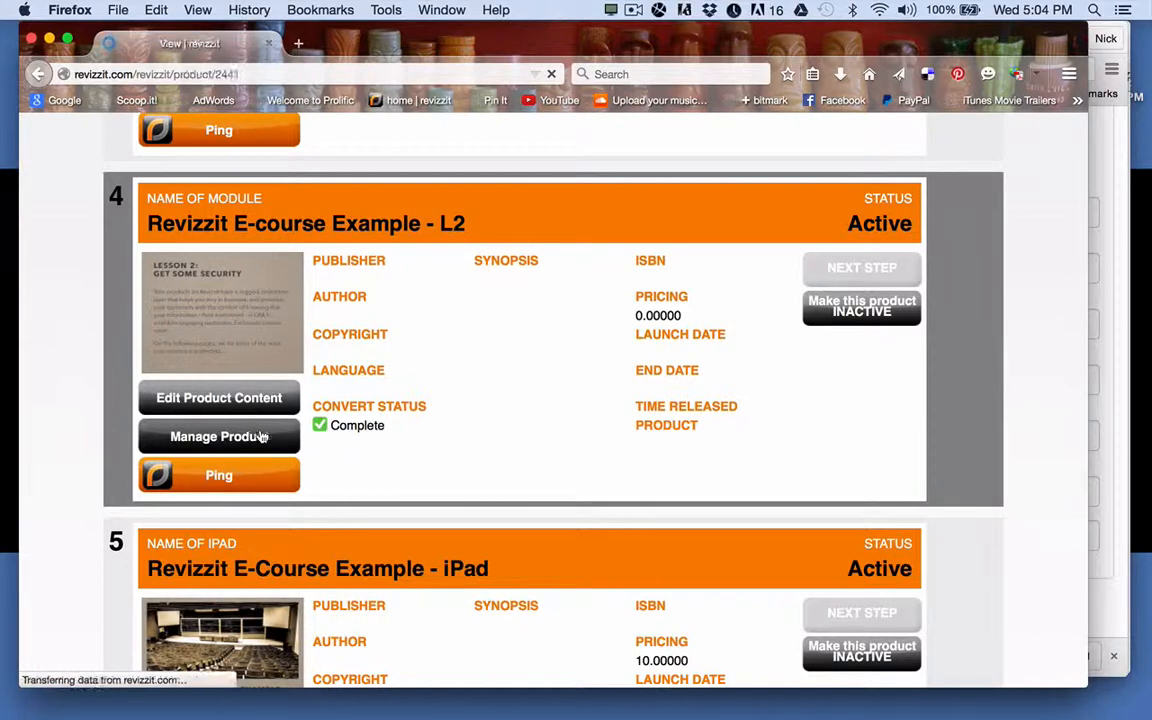
pyautogui.scroll(-7, 528, 399)
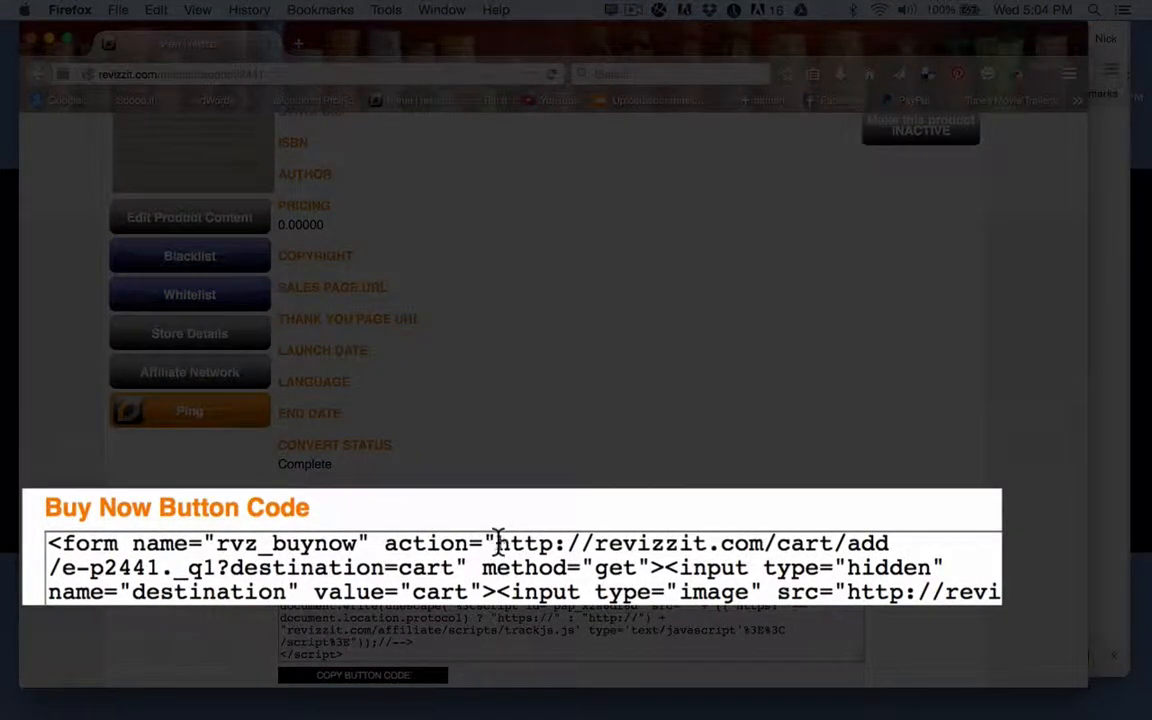
pyautogui.moveTo(494, 535); pyautogui.dragTo(460, 565)
pyautogui.press('super+c')
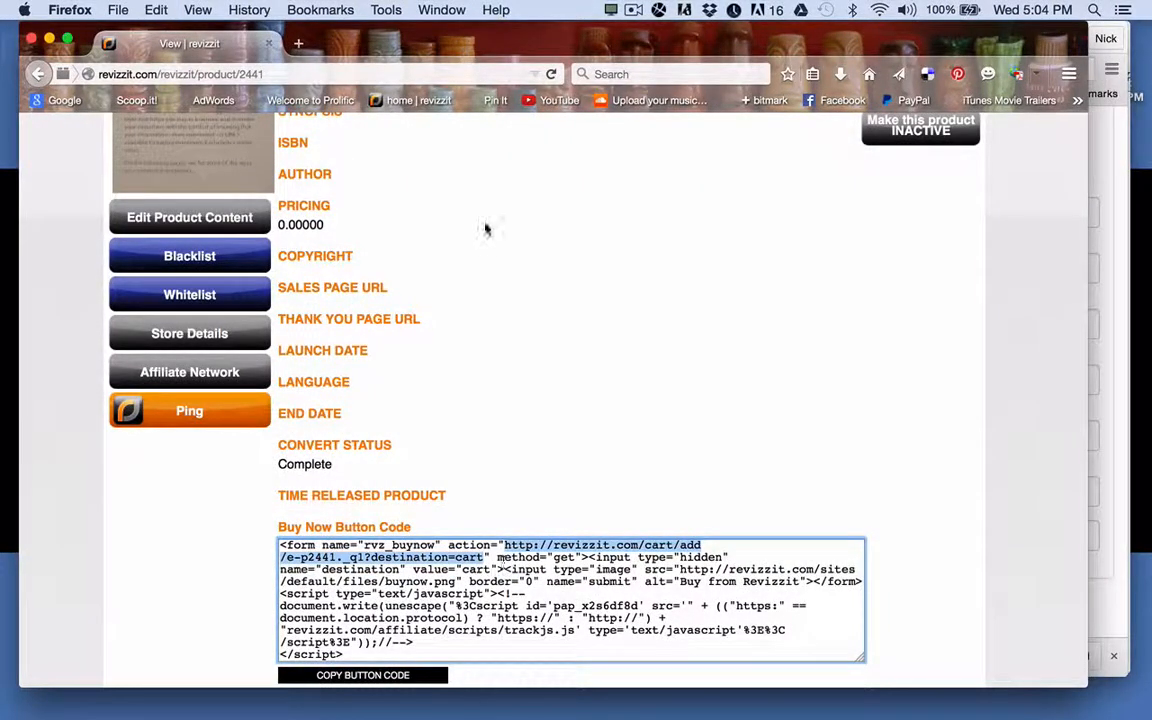
pyautogui.moveTo(594, 53); pyautogui.dragTo(594, 85)
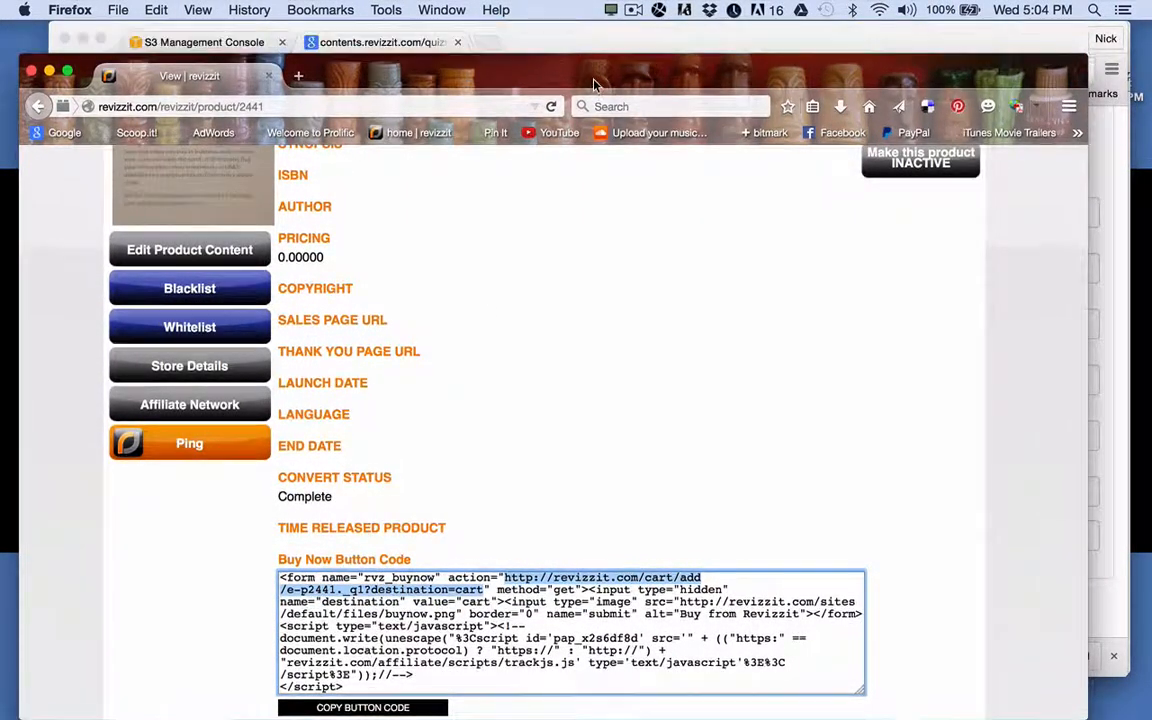
pyautogui.click(598, 43)
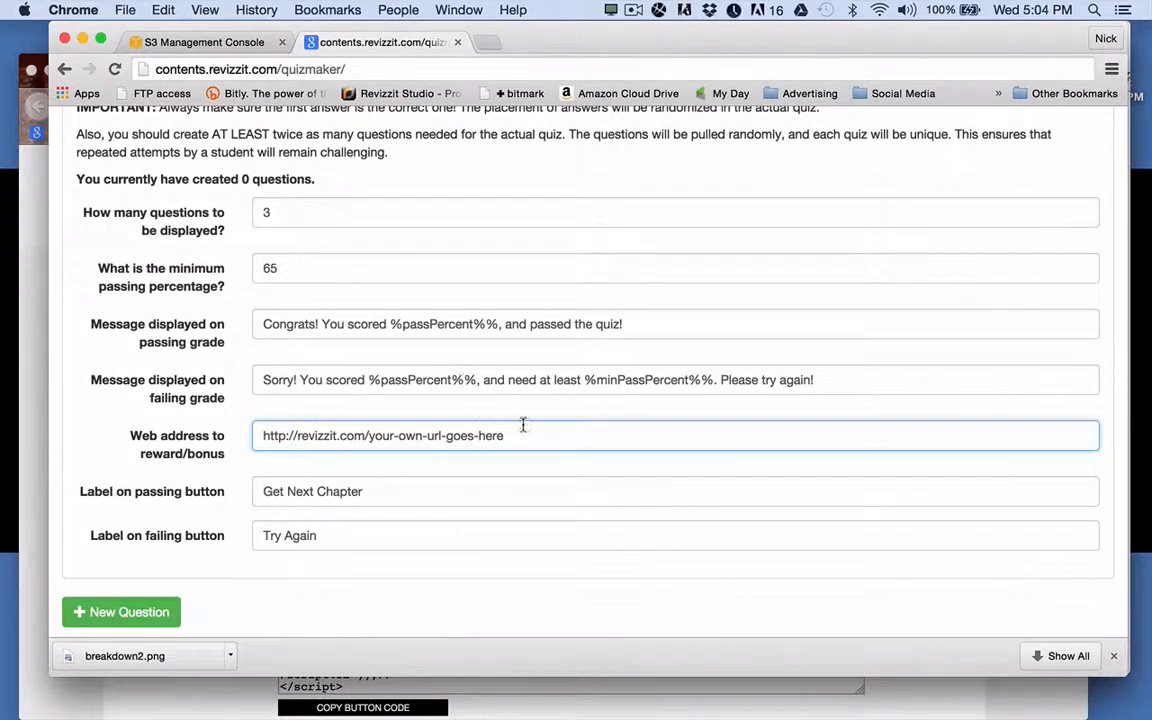
# Replace the placeholder reward web address with the copied 2441 cart link.
pyautogui.moveTo(521, 437); pyautogui.dragTo(255, 428)
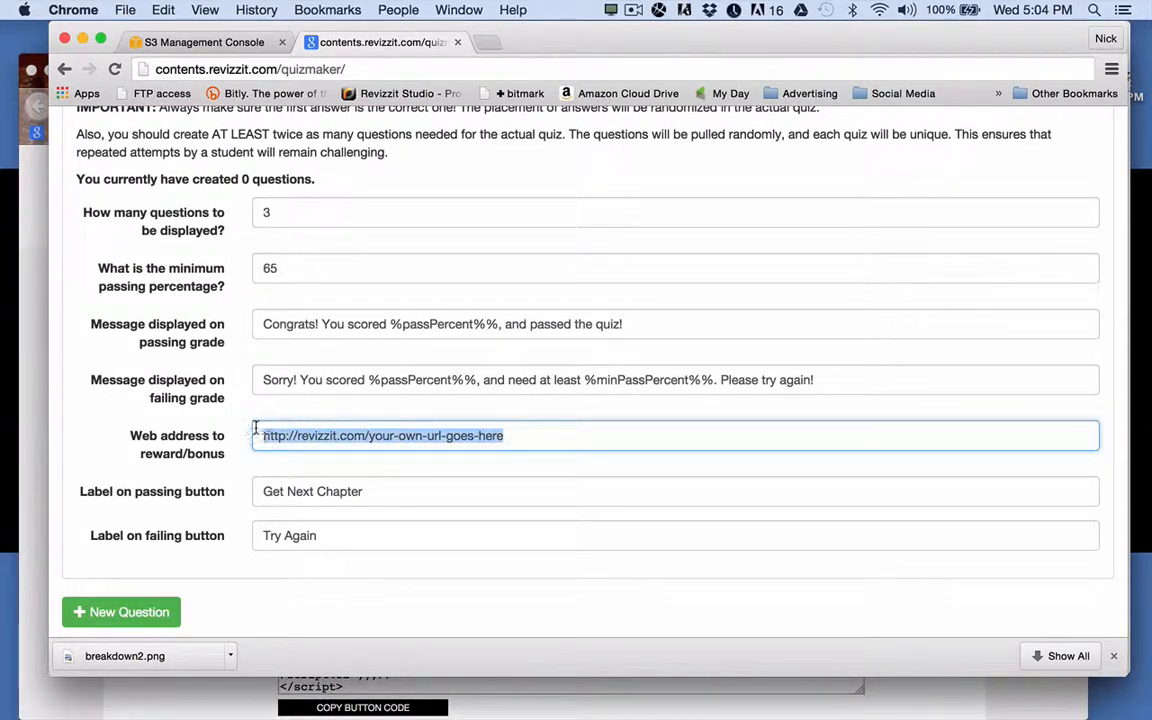
pyautogui.press('super+v')
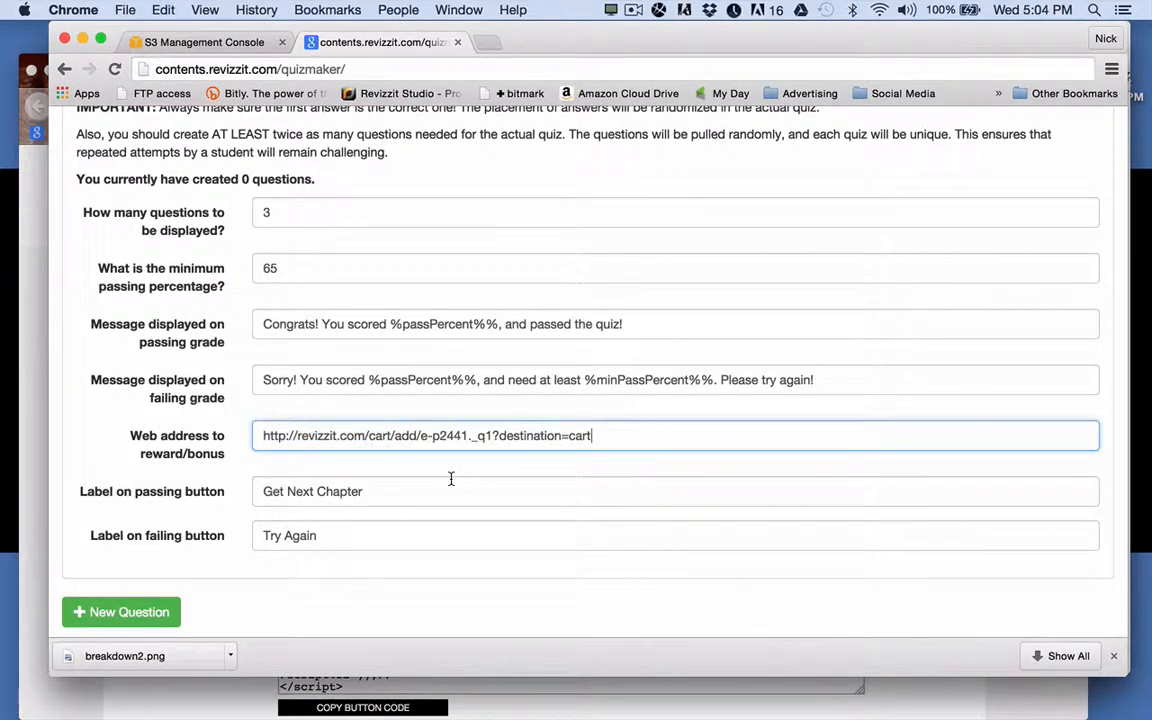
pyautogui.scroll(-2, 380, 503)
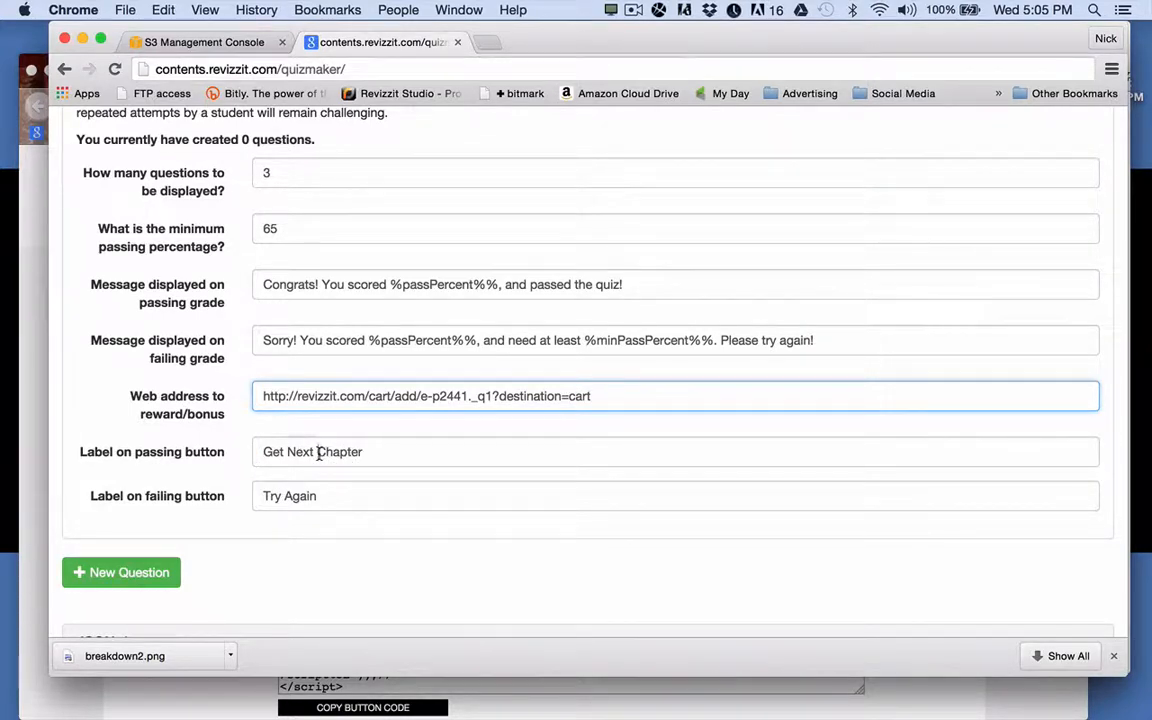
# Change the passing button label from 'Get Next Chapter' to 'Get Lesson 2!'.
pyautogui.moveTo(318, 452); pyautogui.dragTo(289, 452)
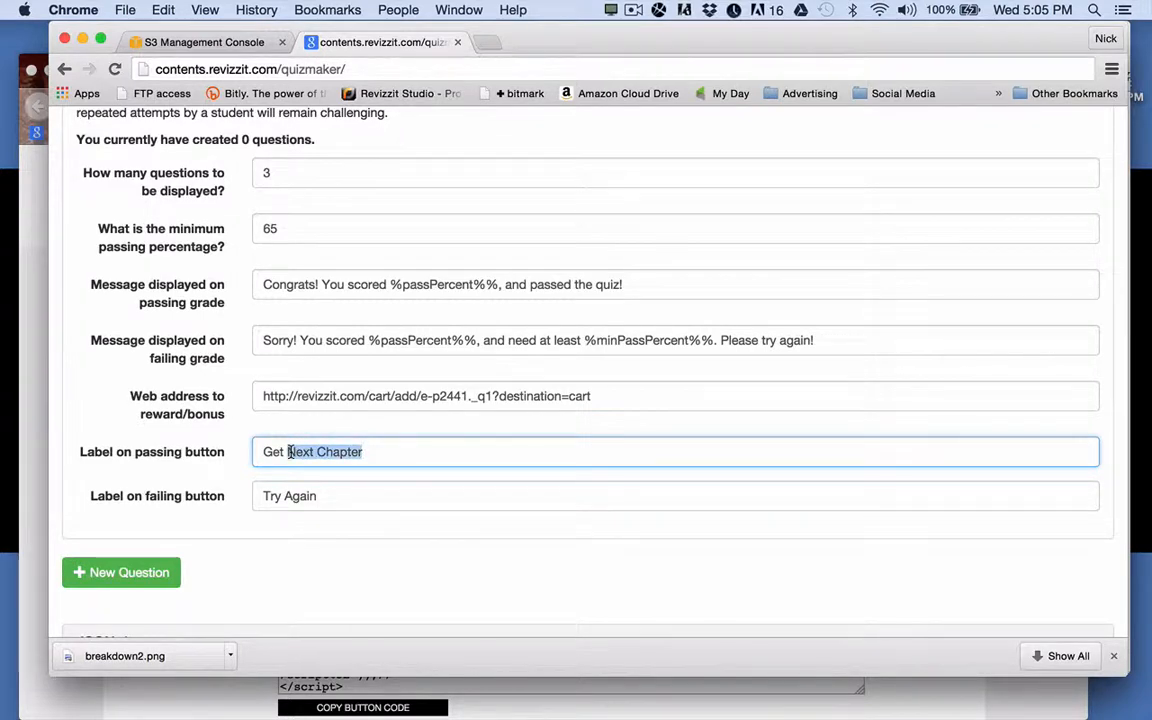
pyautogui.write('Less')
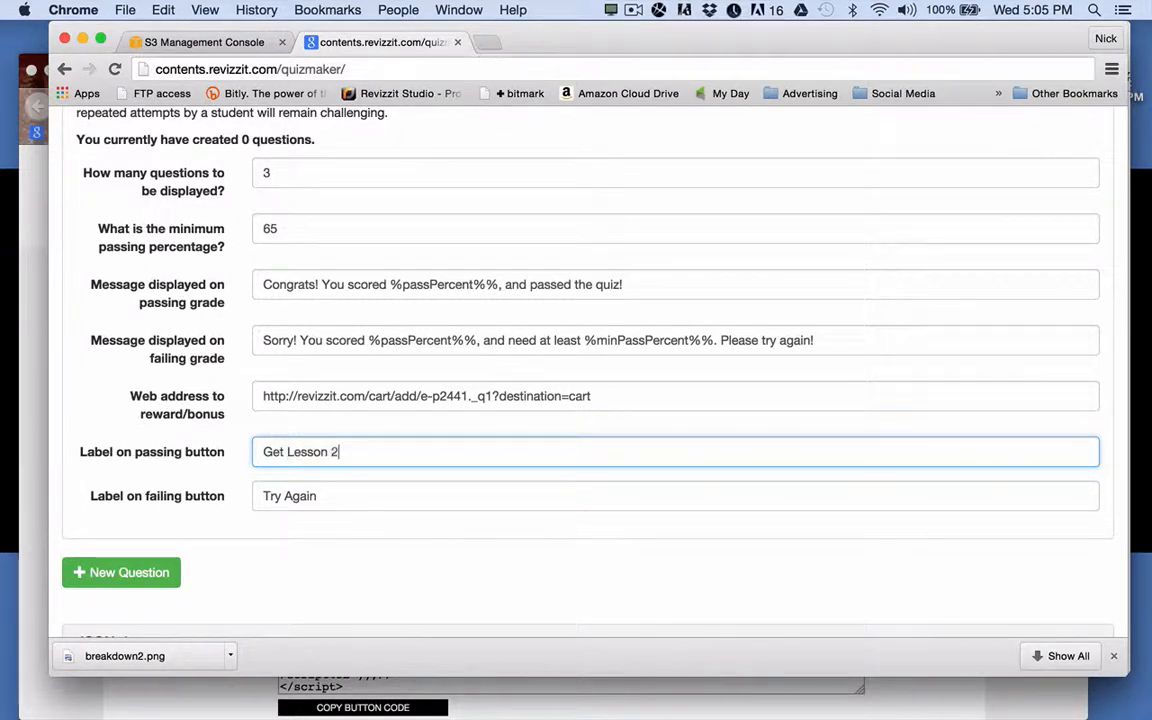
pyautogui.write('on 2!')
pyautogui.scroll(-5, 301, 568)
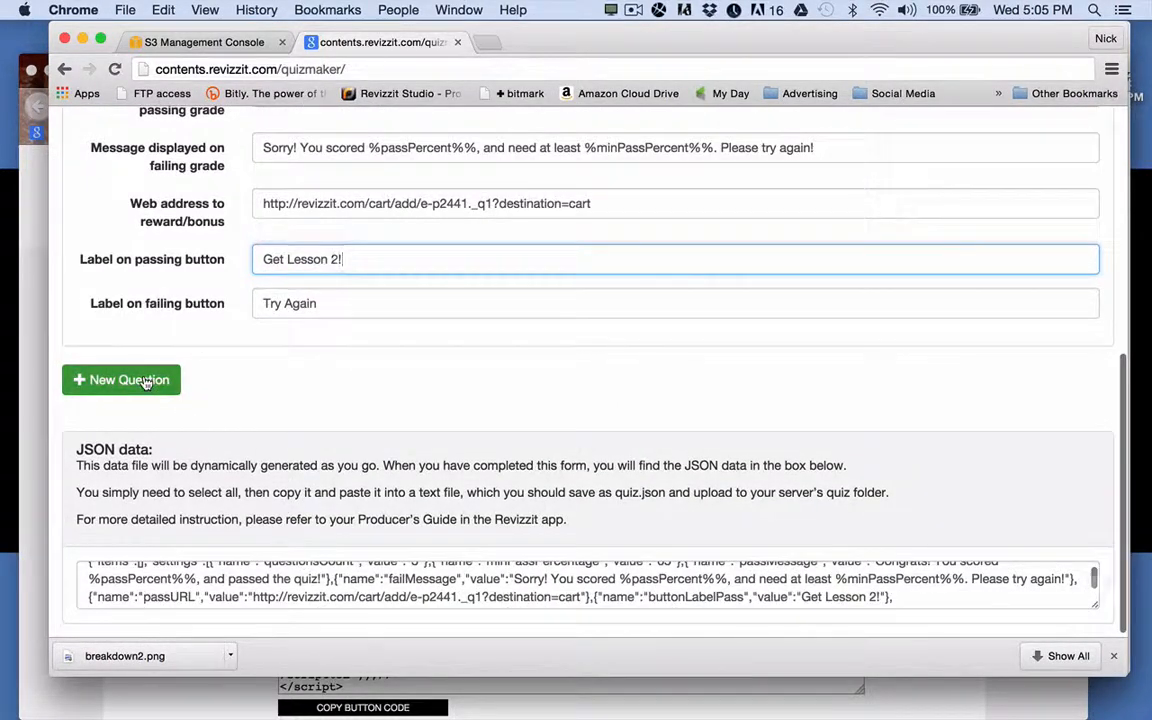
# Add Question 1 and paste the live-connection loyalty statement from questions.rtf as its text.
pyautogui.click(146, 381)
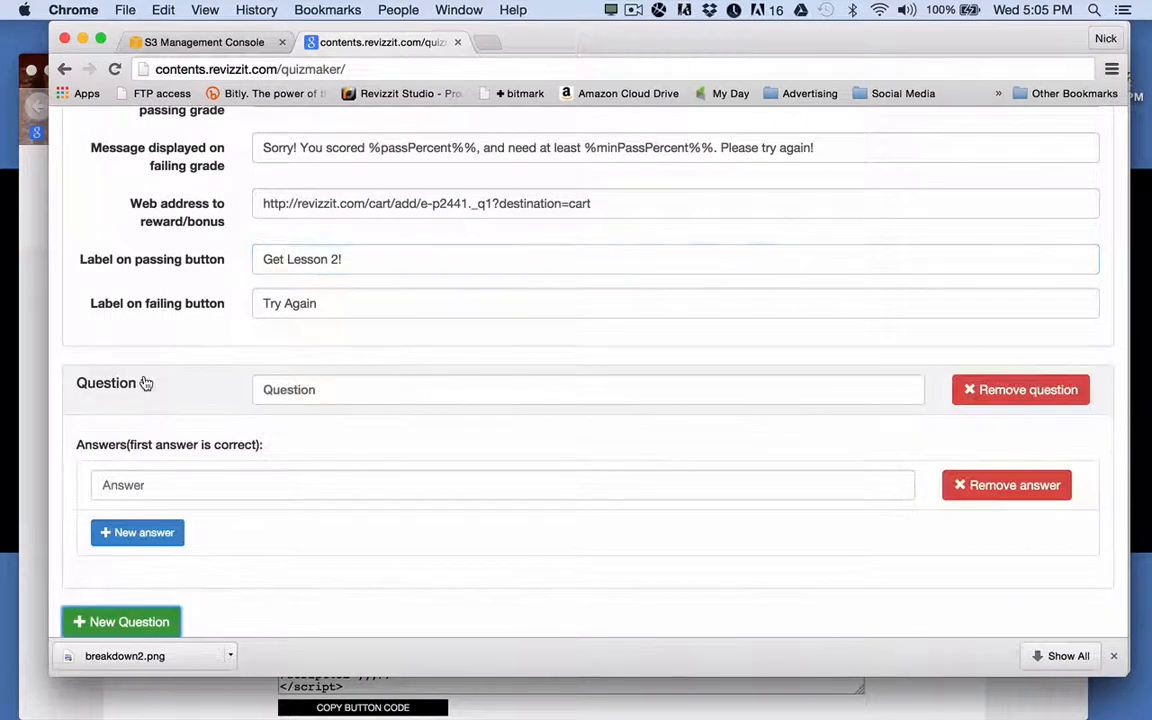
pyautogui.scroll(-2, 628, 469)
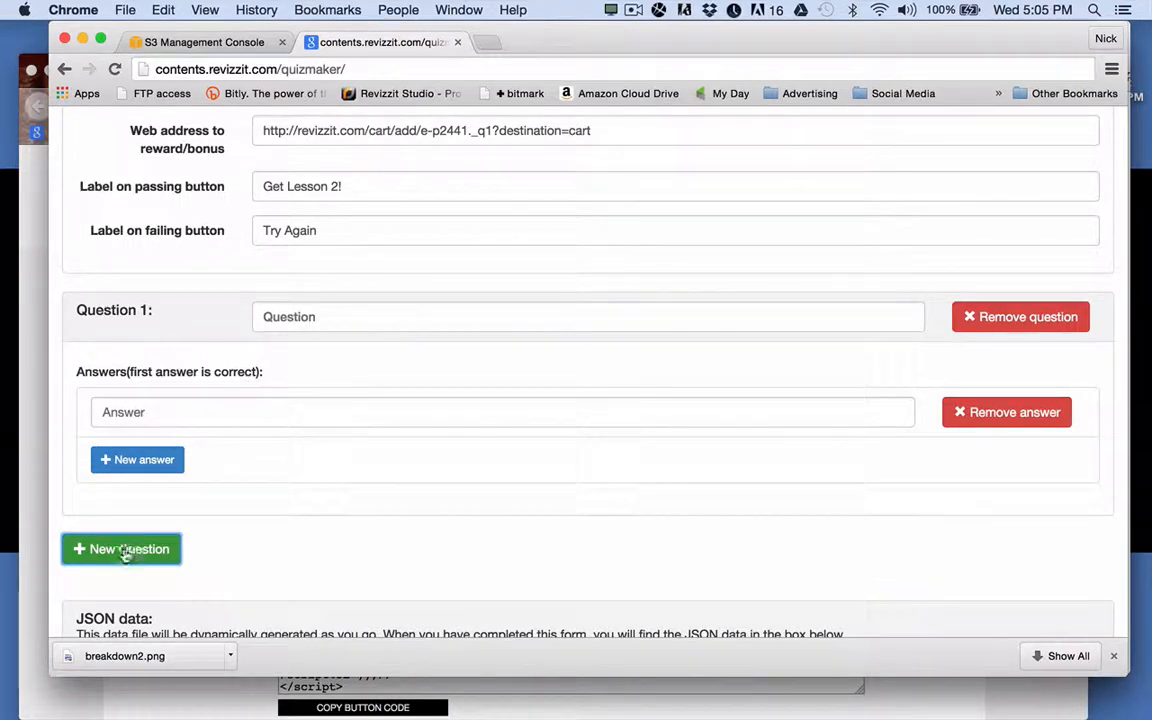
pyautogui.moveTo(120, 716)
pyautogui.click(355, 690)
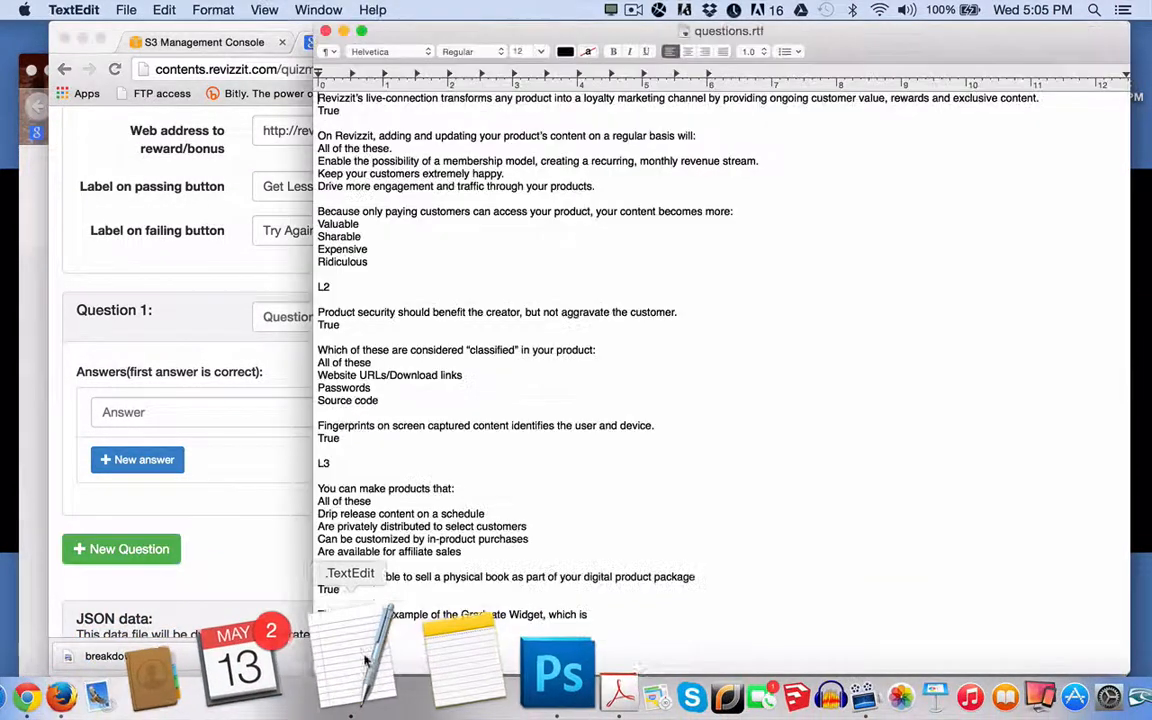
pyautogui.moveTo(316, 98); pyautogui.dragTo(1040, 98)
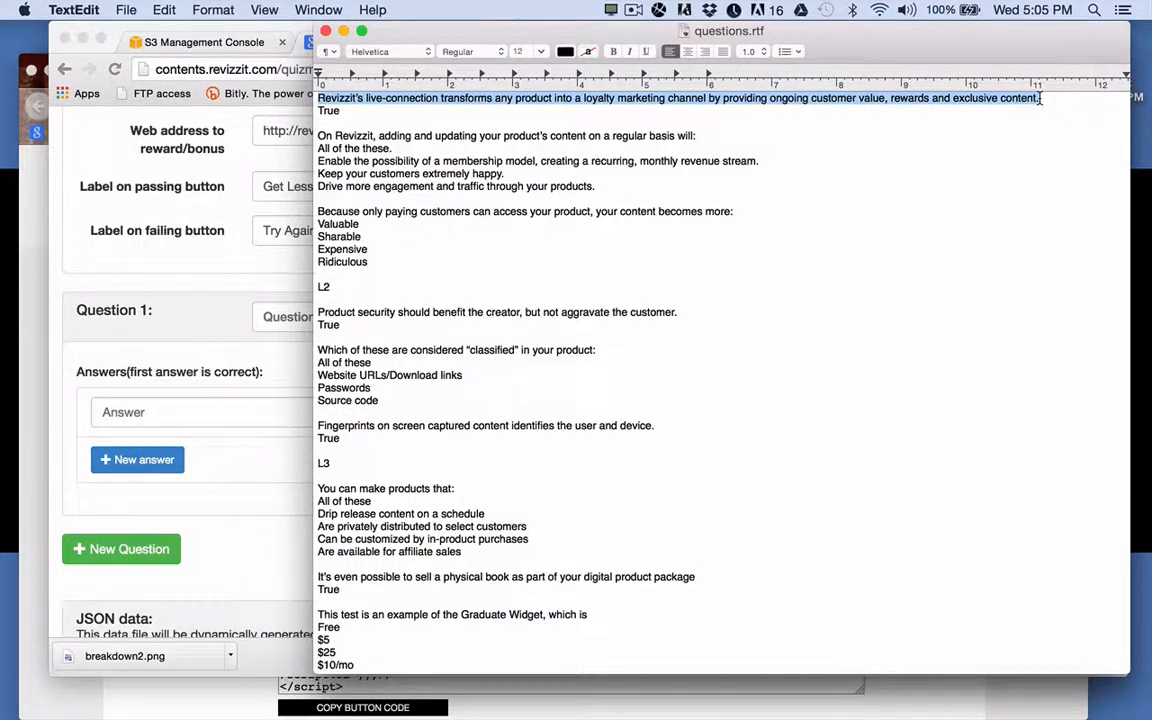
pyautogui.click(231, 336)
pyautogui.click(326, 318)
pyautogui.press('super+v')
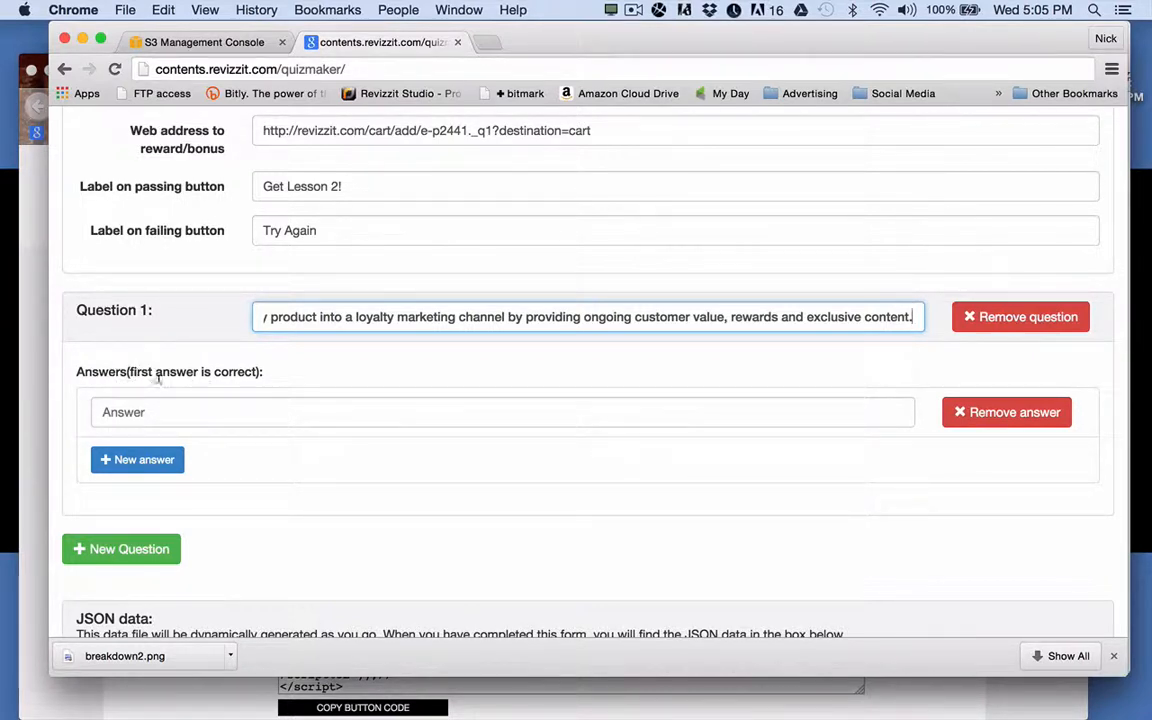
# Give Question 1 the answers True and False, then add a blank Question 2.
pyautogui.click(120, 414)
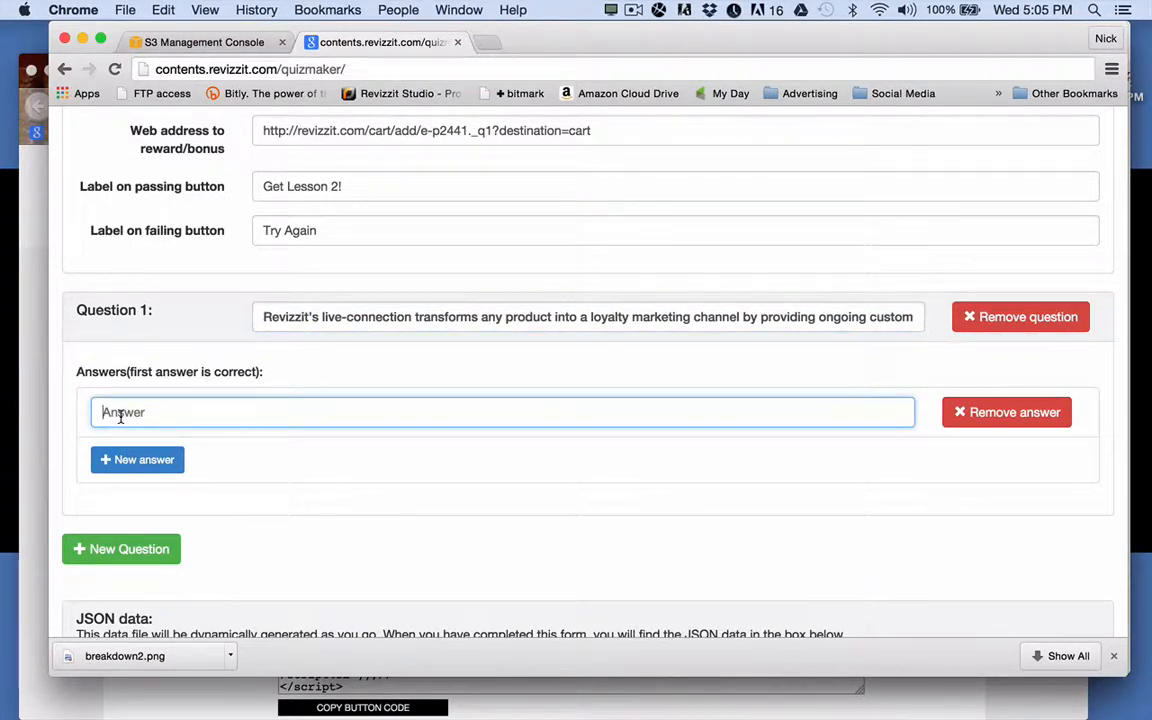
pyautogui.write('True')
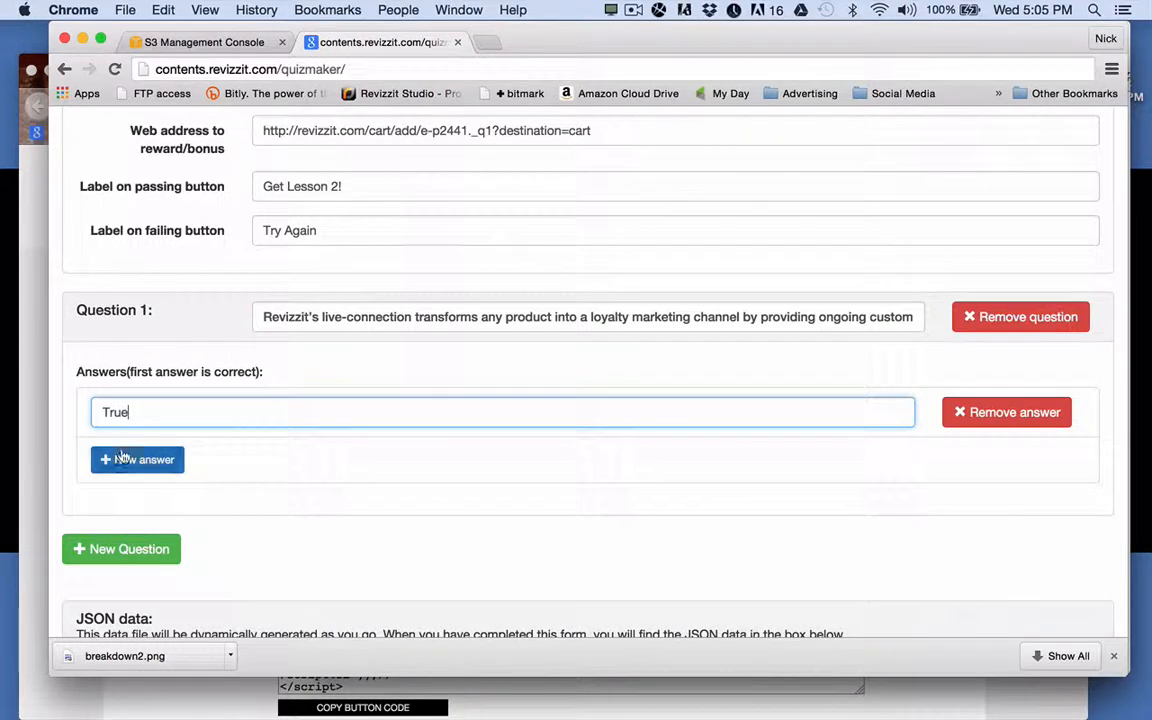
pyautogui.click(126, 460)
pyautogui.click(134, 461)
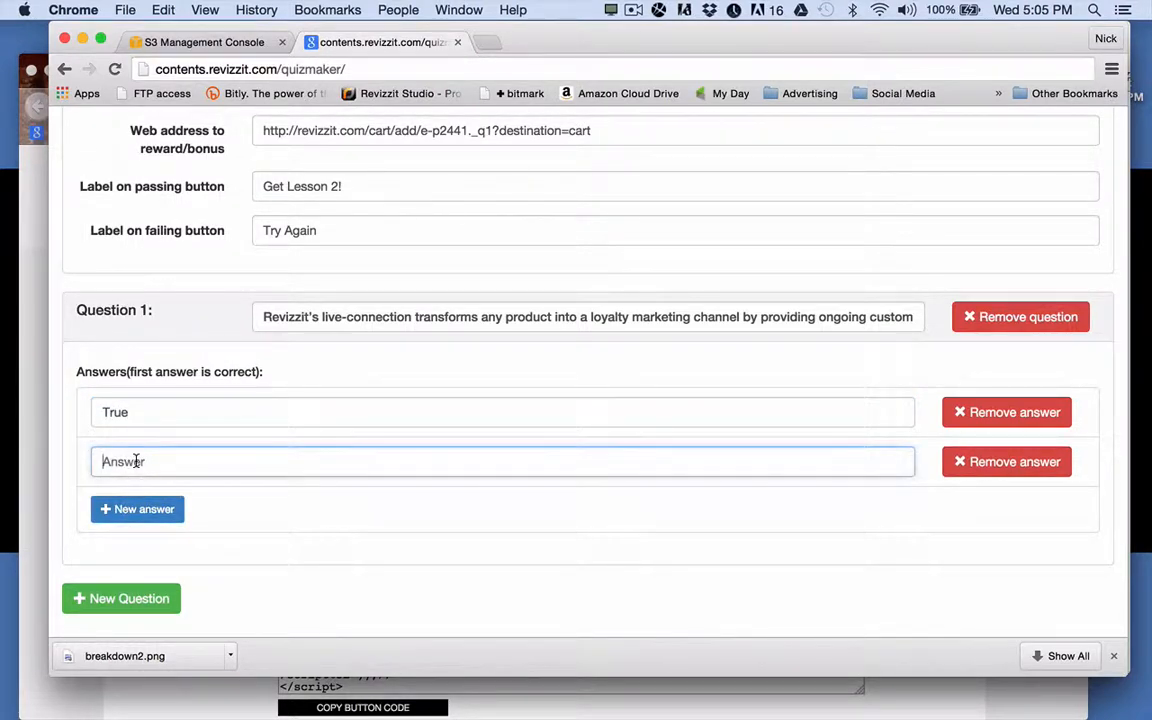
pyautogui.write('False')
pyautogui.scroll(-3, 415, 503)
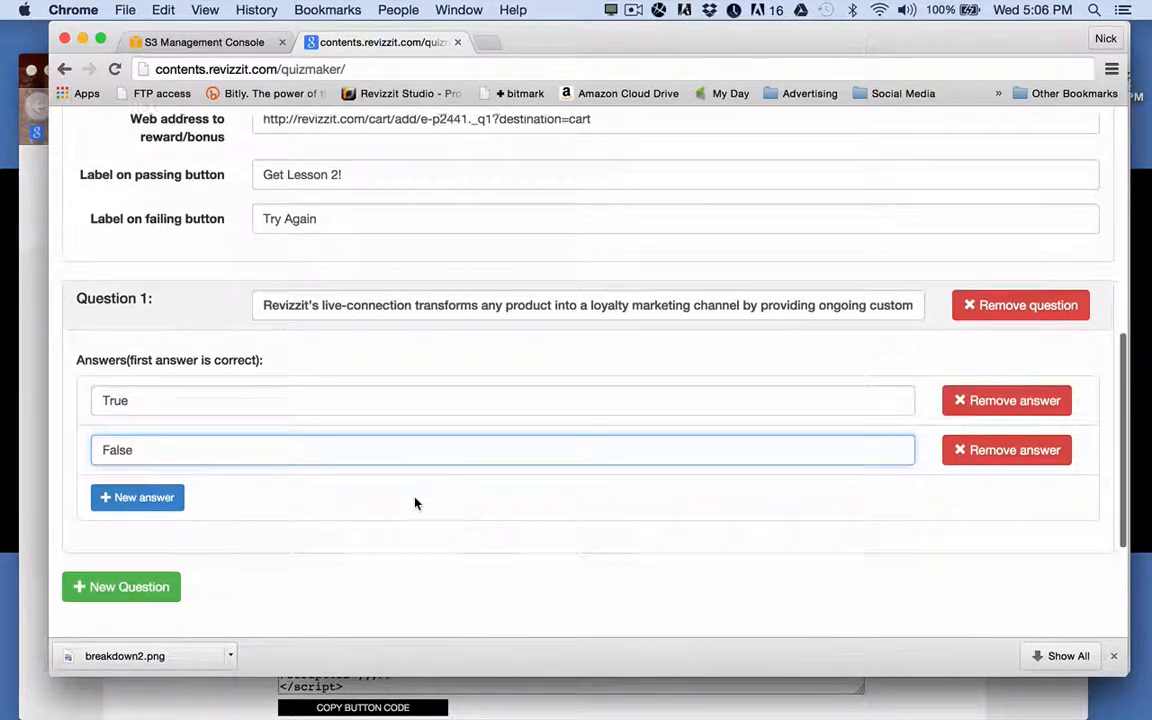
pyautogui.click(162, 477)
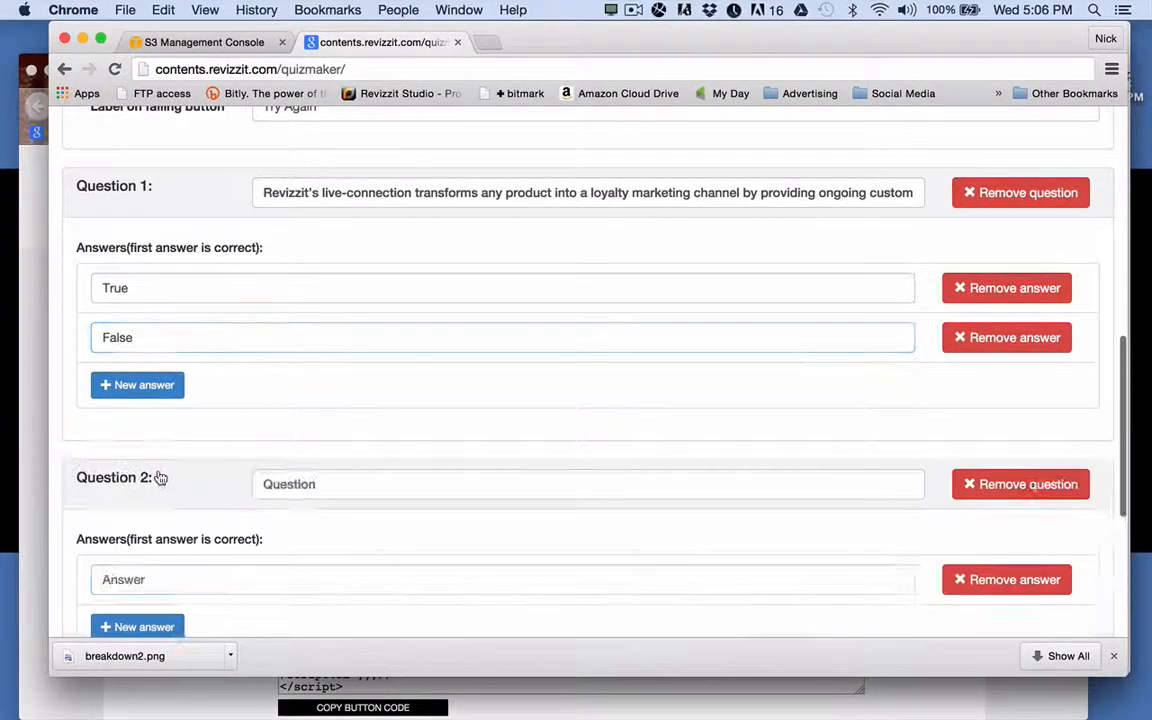
# Scroll down through the Question 2 and 3 entries, then back to the top of the form.
pyautogui.scroll(-3, 265, 550)
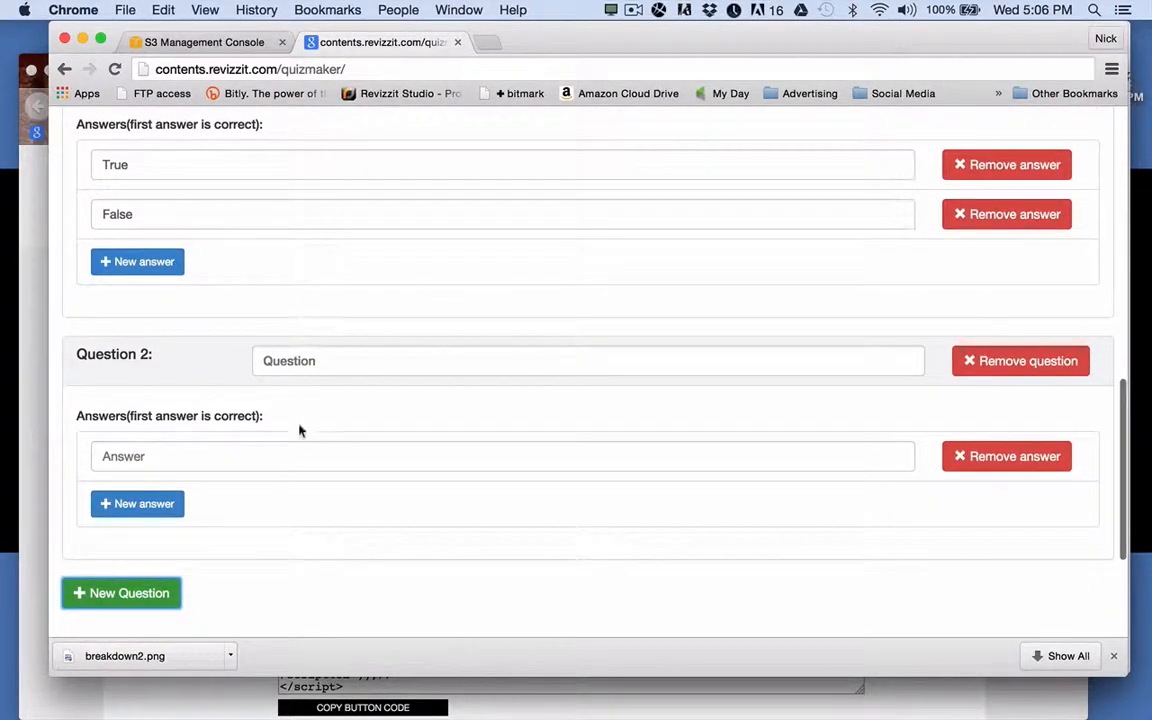
pyautogui.scroll(-1, 362, 498)
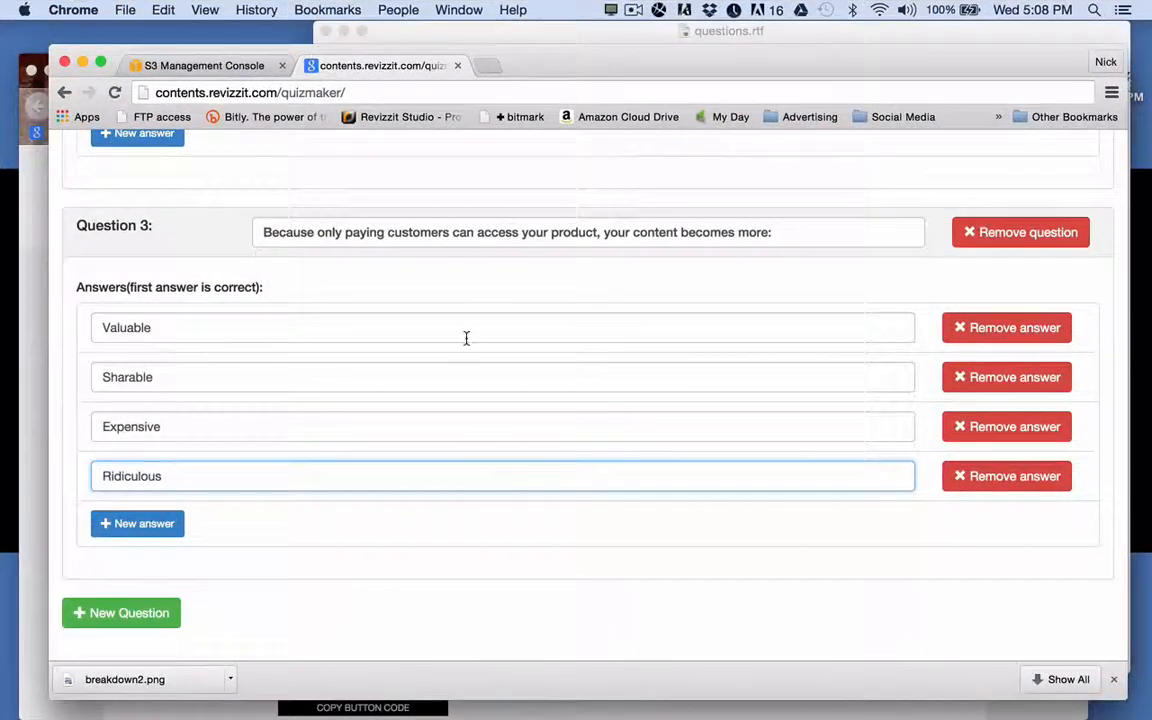
pyautogui.scroll(2, 465, 337)
pyautogui.scroll(10, 465, 340)
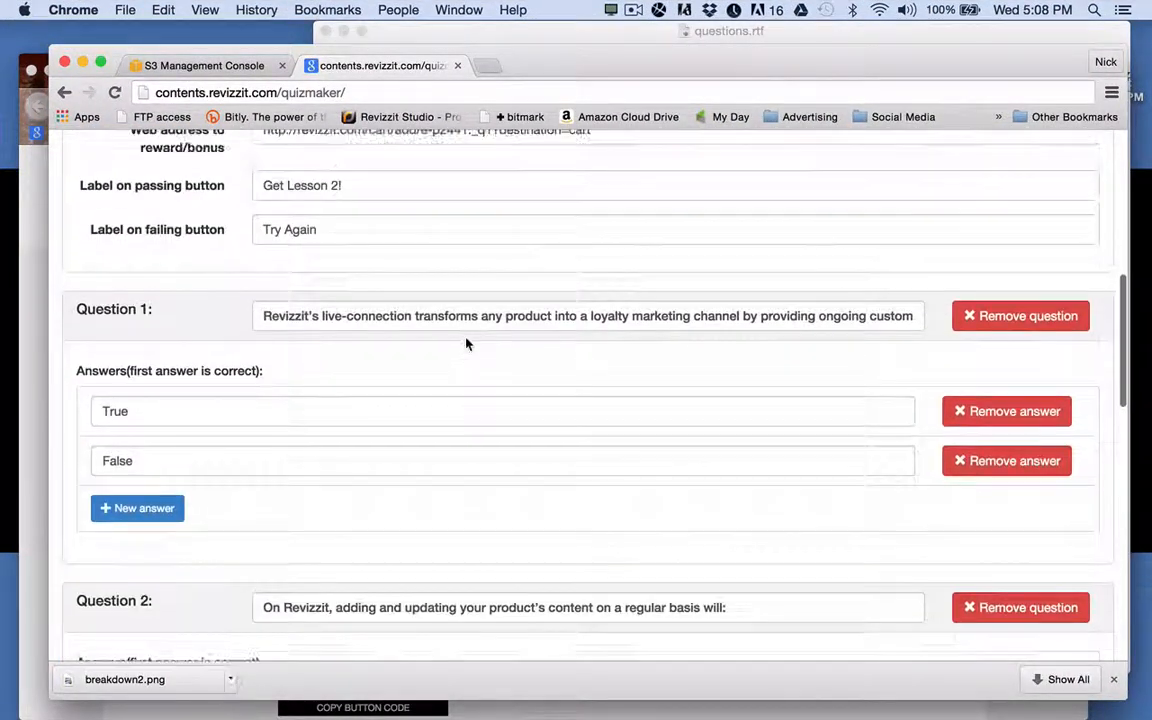
pyautogui.scroll(5, 465, 343)
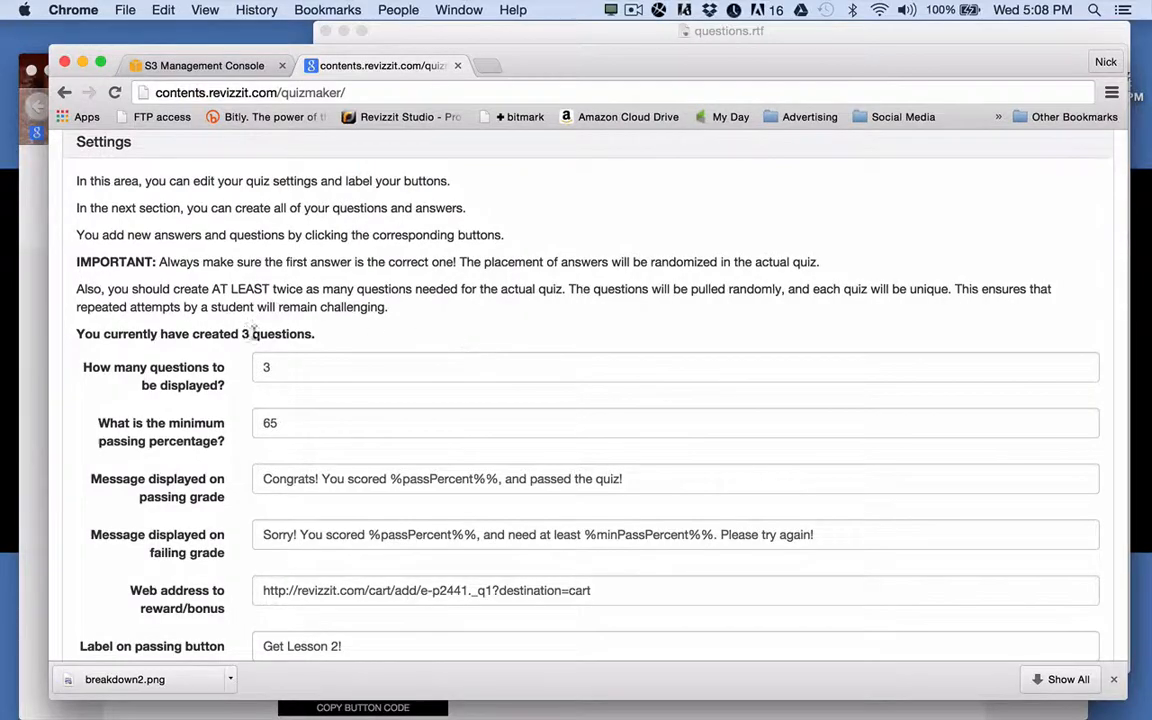
# Select all of the generated three-question quiz JSON in the data box for copying.
pyautogui.moveTo(195, 338); pyautogui.dragTo(274, 338)
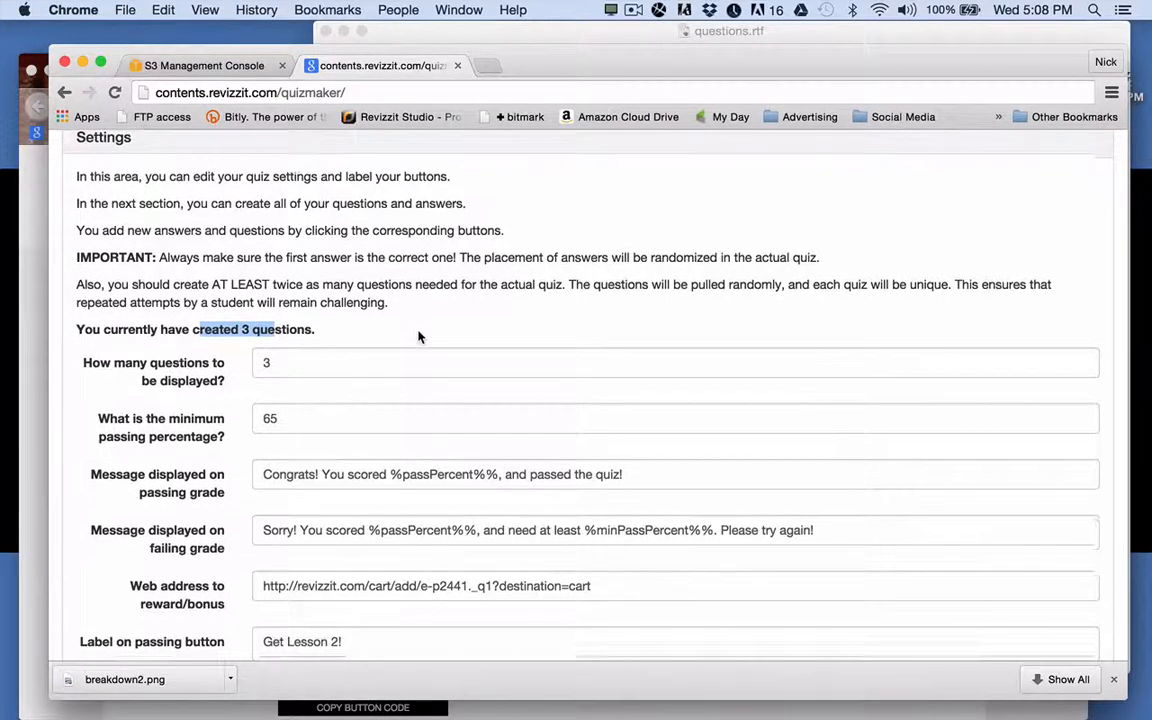
pyautogui.scroll(-3, 419, 337)
pyautogui.scroll(-20, 419, 337)
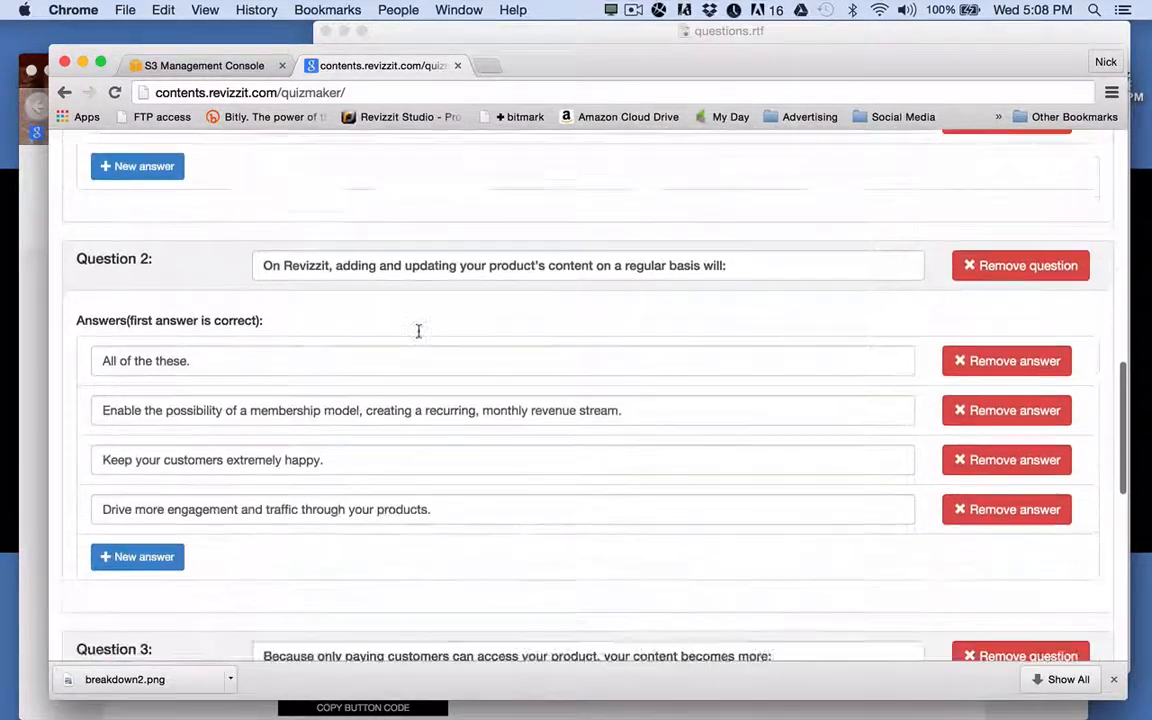
pyautogui.scroll(-8, 419, 337)
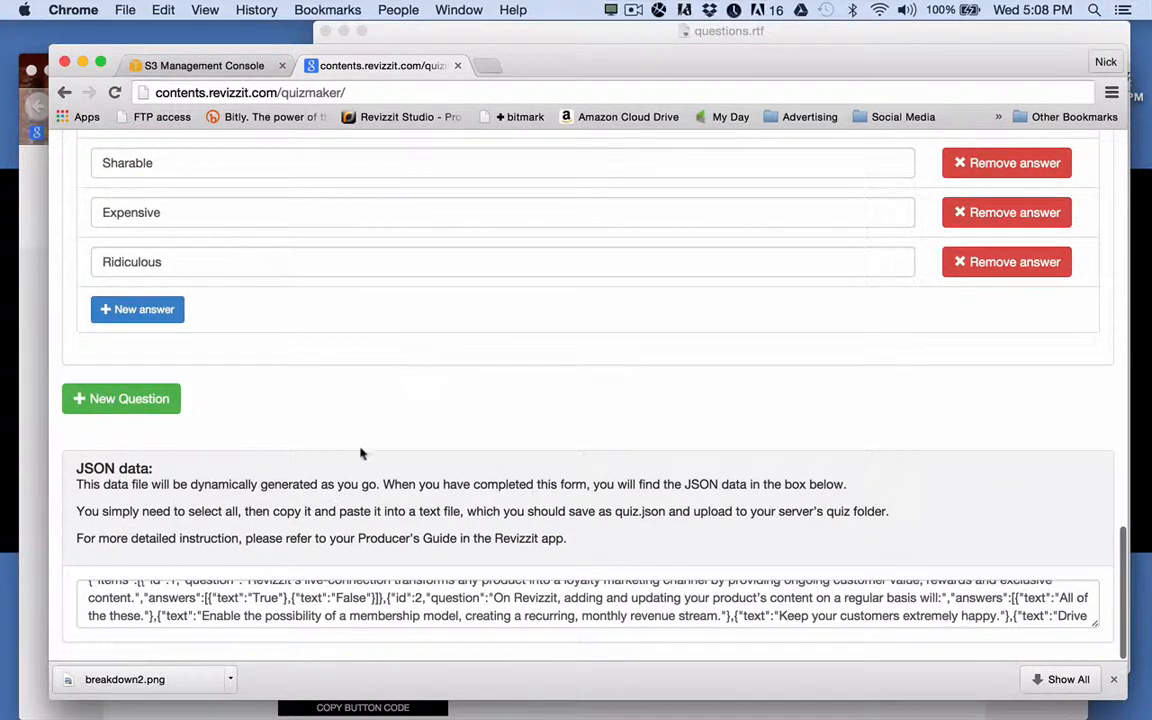
pyautogui.scroll(-10, 330, 600)
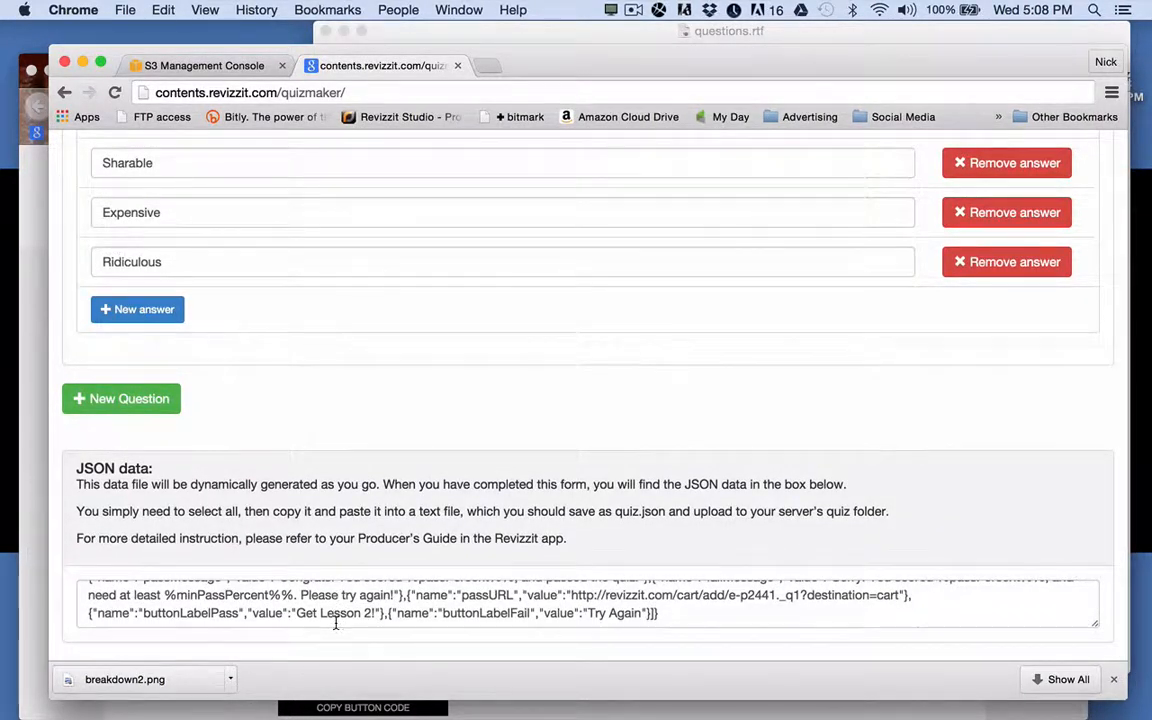
pyautogui.scroll(5, 336, 600)
pyautogui.scroll(1, 336, 628)
pyautogui.scroll(-5, 336, 628)
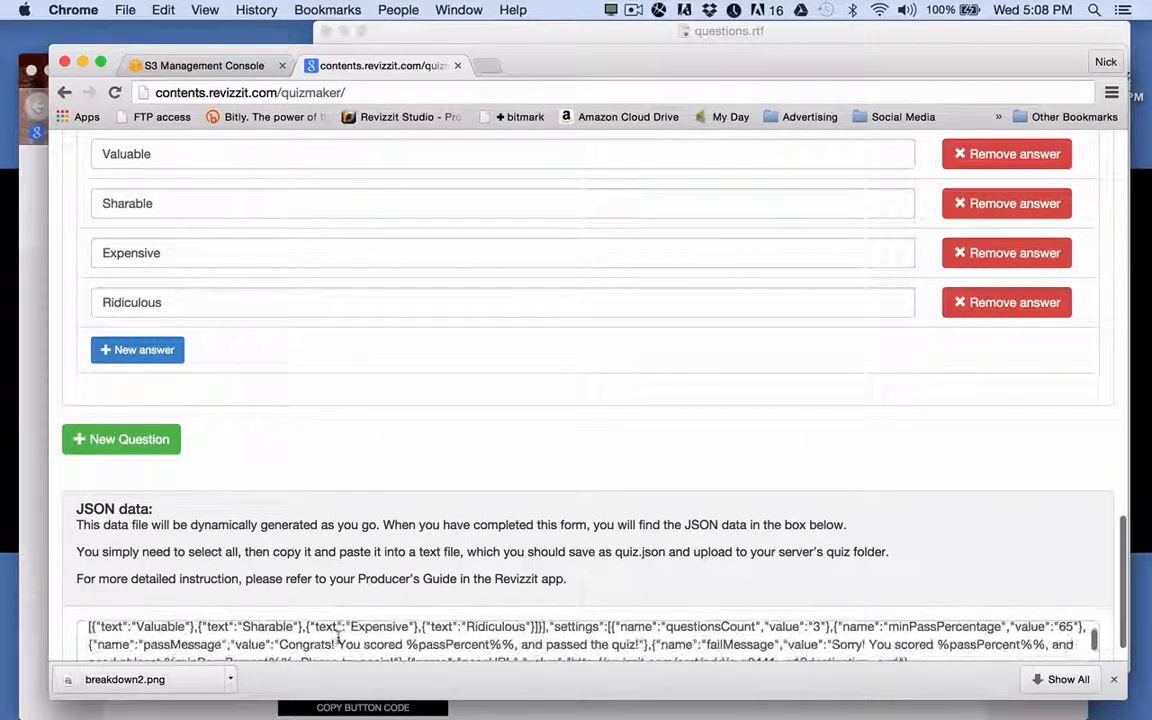
pyautogui.click(394, 623)
pyautogui.press('super+a')
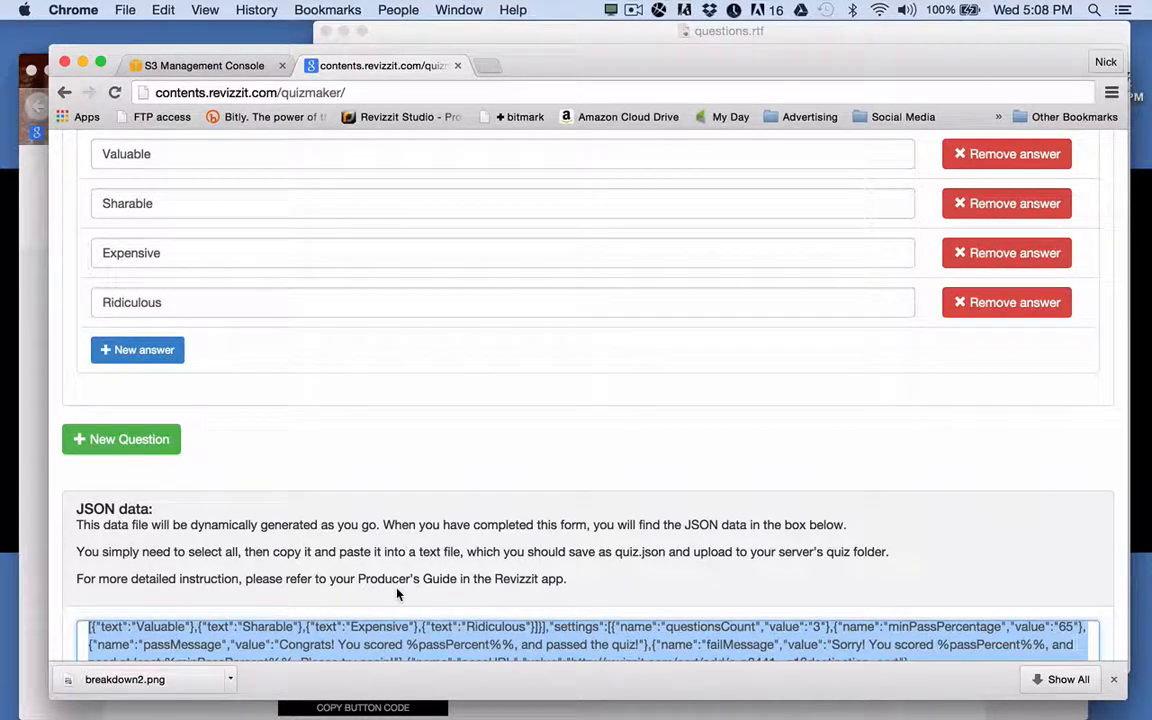
pyautogui.moveTo(255, 715)
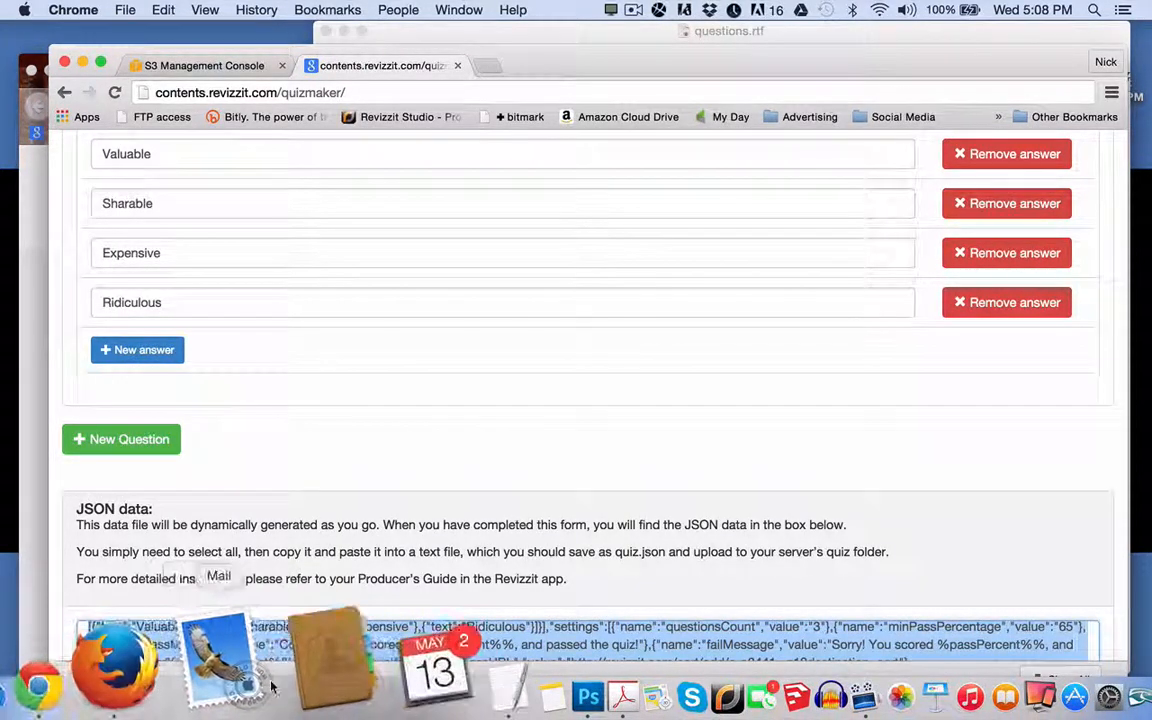
# Paste the copied quiz JSON into a new blank TextEdit document.
pyautogui.click(365, 690)
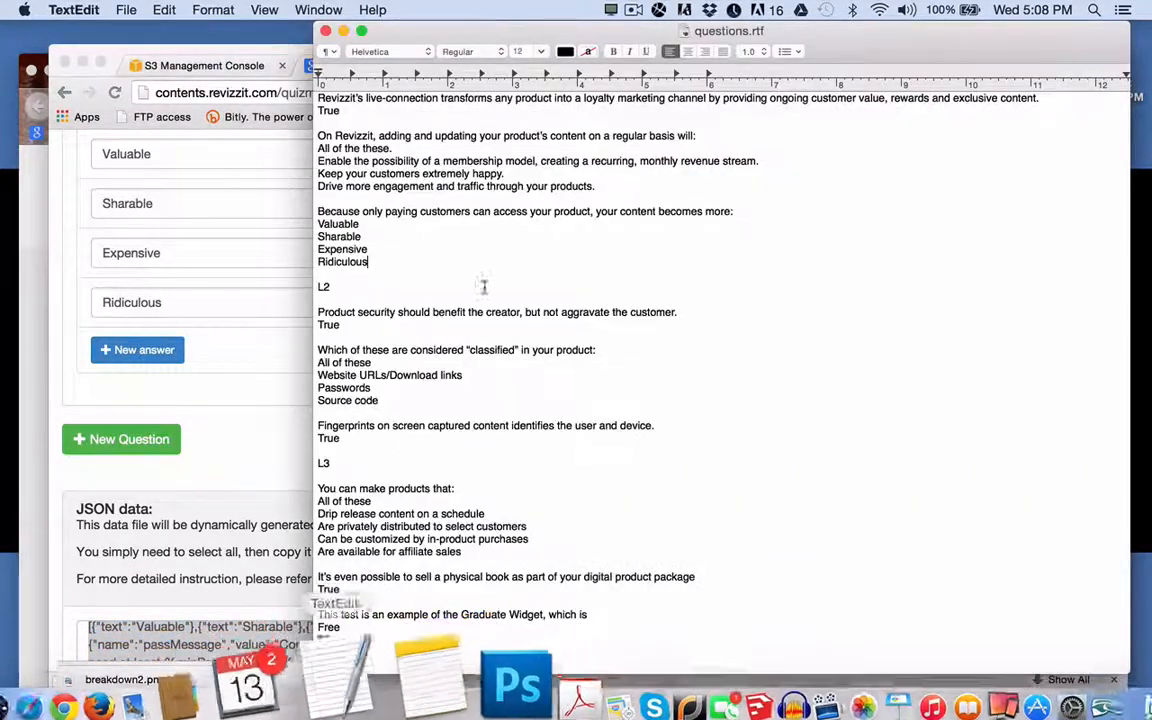
pyautogui.click(122, 10)
pyautogui.click(119, 32)
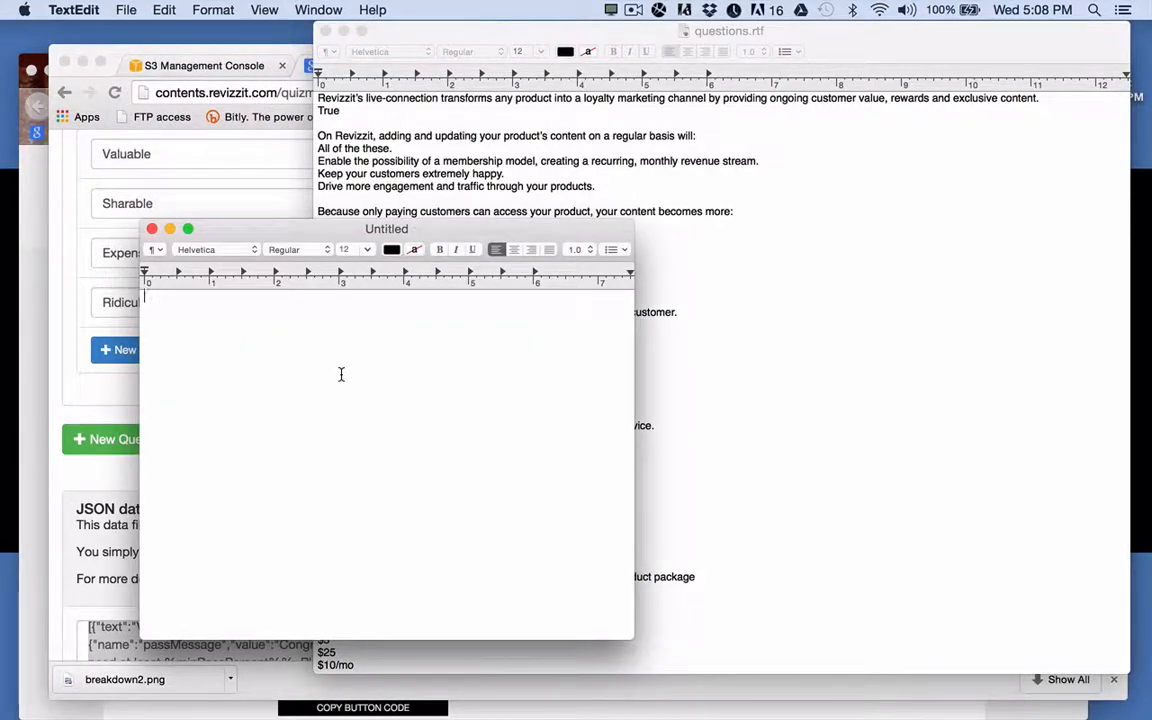
pyautogui.write('{"items":[{"id":1,"question":"Revizzit\'s live-connection transforms any product into a loyalty marketing channel by providing ongoing customer value, rewards and exclusive content.","answers":[{"text":"True"},{"text":"False"}]},{"id":2,"question":"On Revizzit, adding and updating your product\'s content on a regular basis will:","answers":[{"text":"All of the these."},{"text":"Enable the possibility of a membership model, creating a recurring, monthly revenue stream."},{"text":"Keep your customers extremely happy."},{"text":"Drive more engagement and traffic through your products."}]},{"id":3,"question":"Because only paying customers can access your product, your content becomes more:","answers":[{"text":"Valuable"},{"text":"Sharable"},{"text":"Expensive"},{"text":"Ridiculous"}]}],"settings":[{"name":"questionsCount","value":"3"},{"name":"minPassPercentage","value":"65"},{"name":"passMessage","value":"Congrats! You scored %passPercent%%, and passed the quiz!"},{"name":"failMessage","value":"Sorry! You scored %passPercent%%, and need at least %minPassPercent%%. Please try again!"},{"name":"passURL","value":"http://revizzit.com/cart/add/e-p2441._q1?destination=cart"},{"name":"buttonLabelPass","value":"Get Lesson 2!"},{"name":"buttonLabelFail","value":"Try Again"}]}')
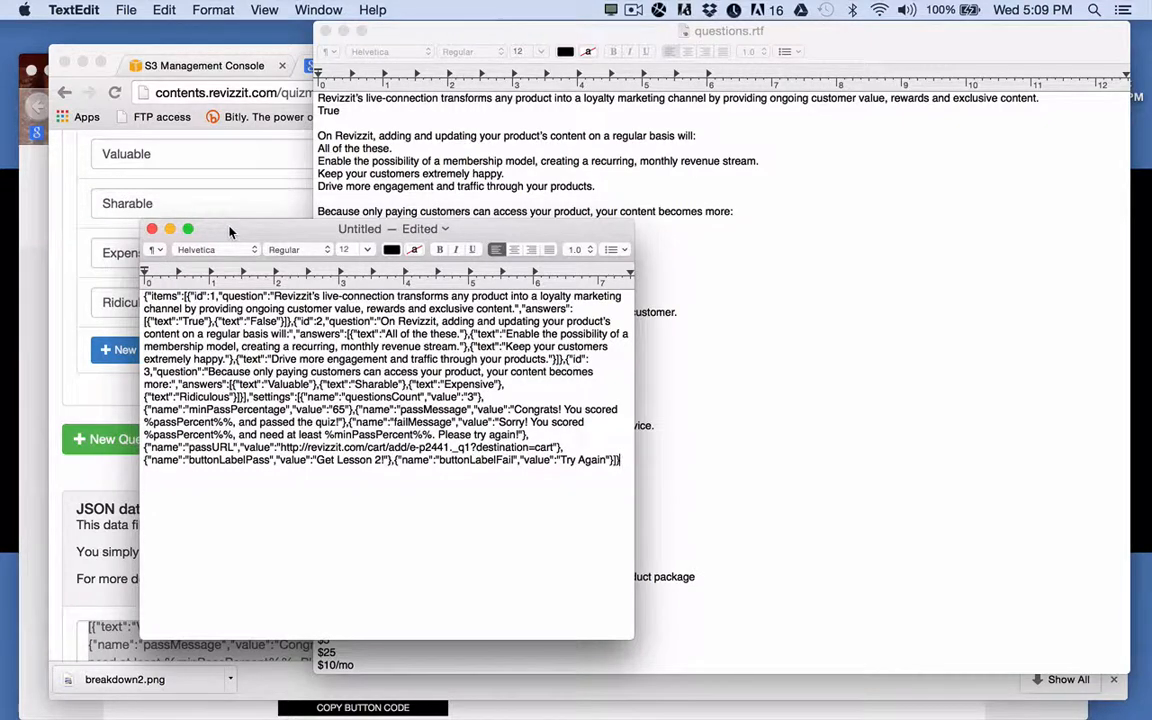
# Save the document as 'quiz' in the e-course example quiz1 folder.
pyautogui.click(123, 10)
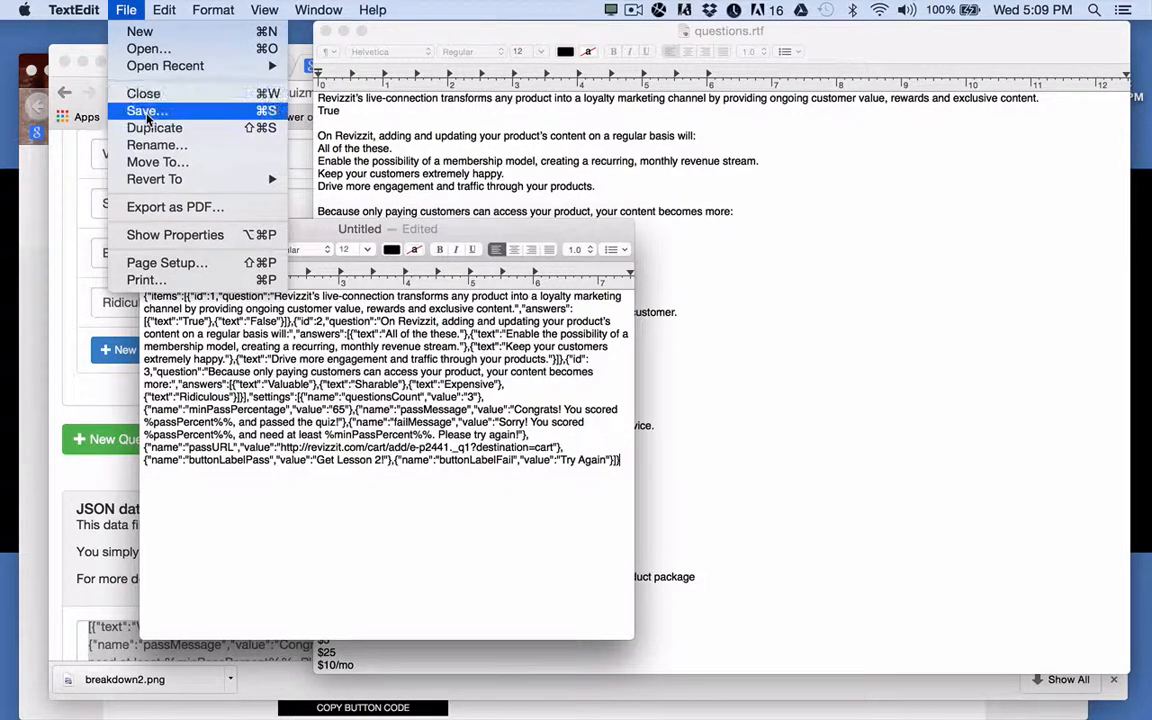
pyautogui.click(147, 112)
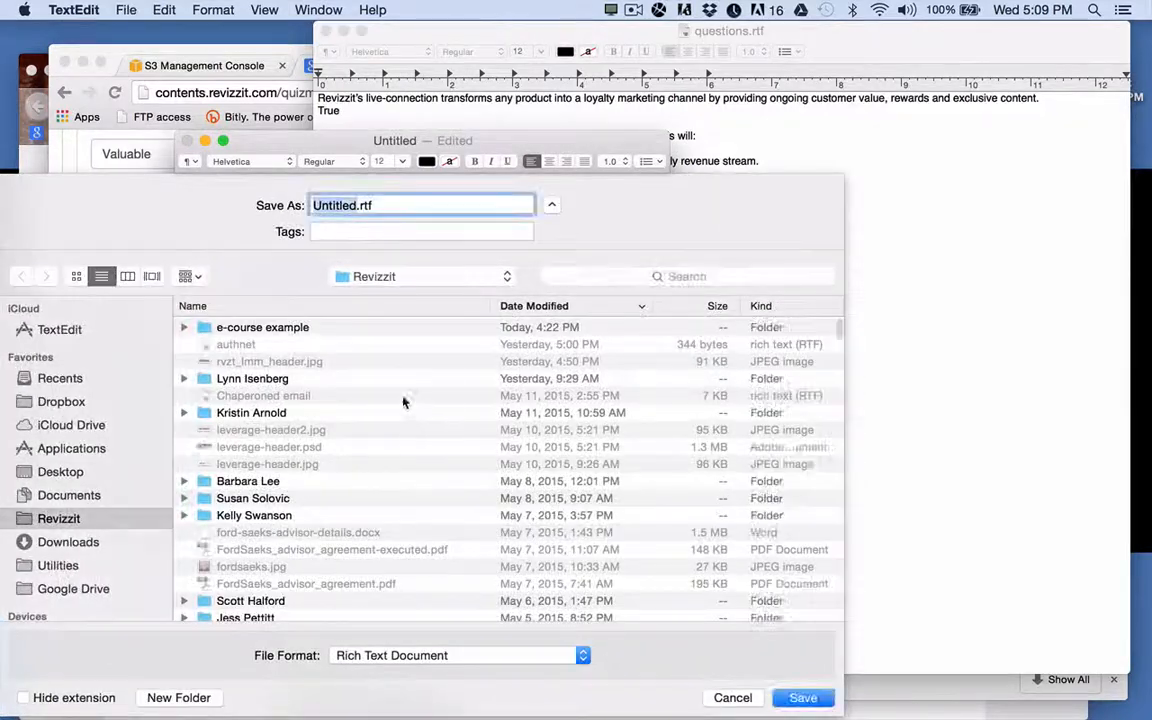
pyautogui.doubleClick(235, 327)
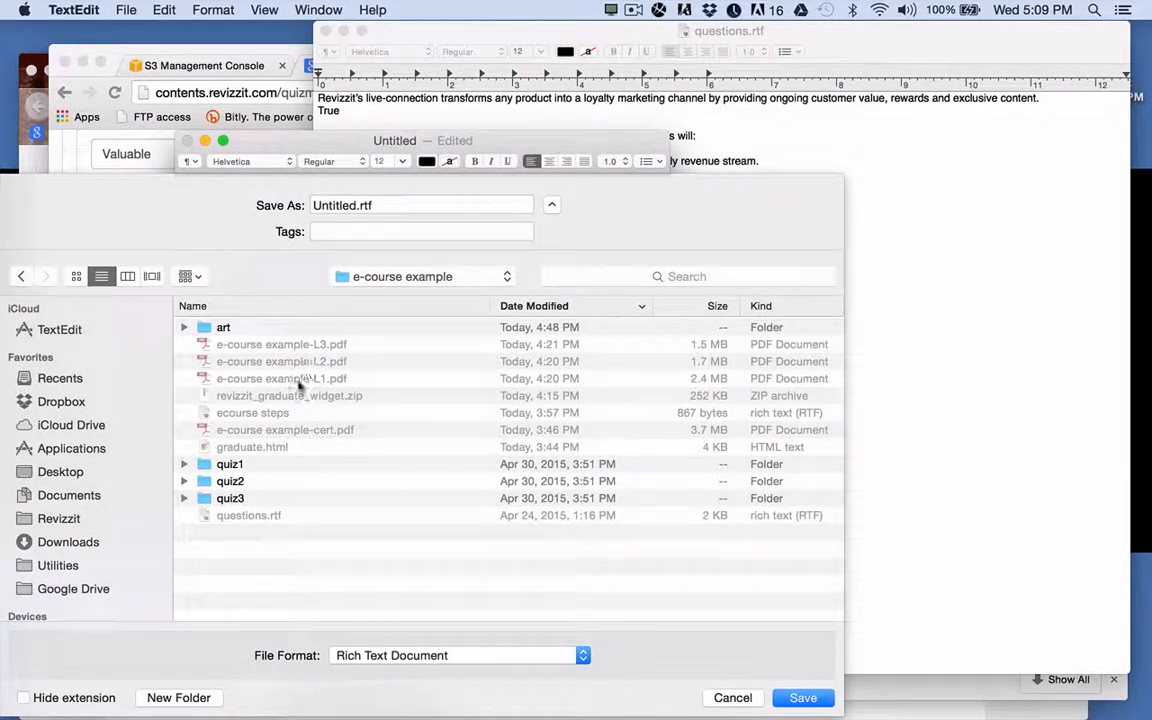
pyautogui.click(204, 467)
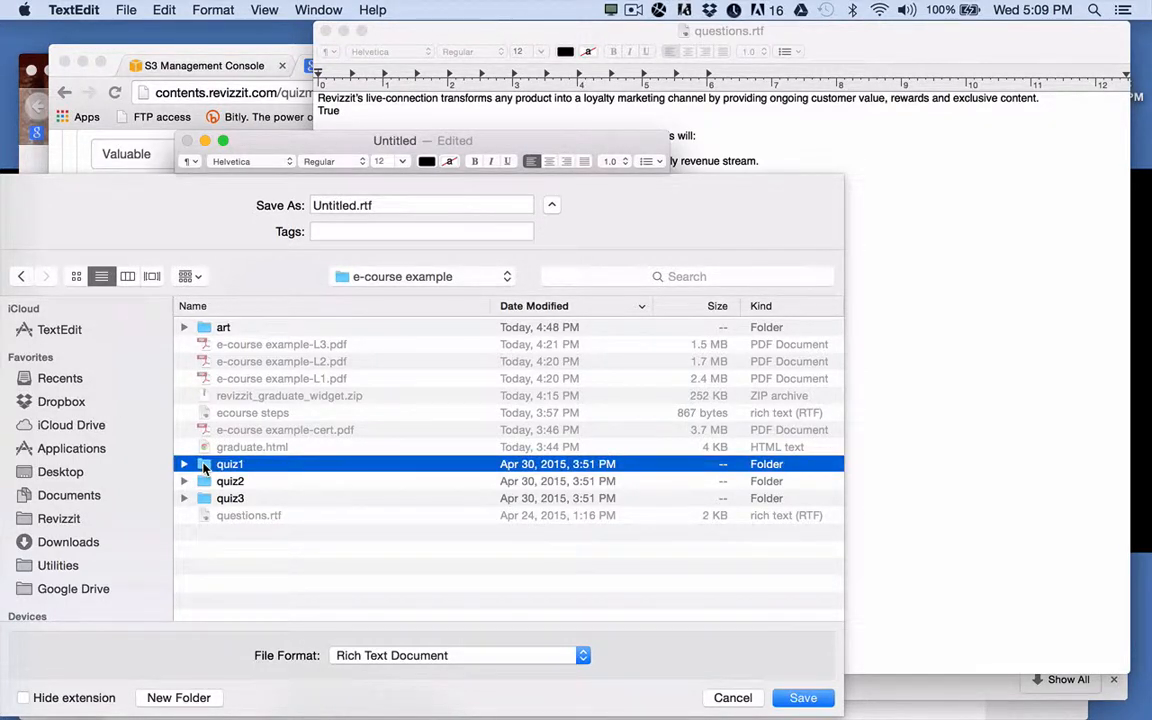
pyautogui.doubleClick(204, 467)
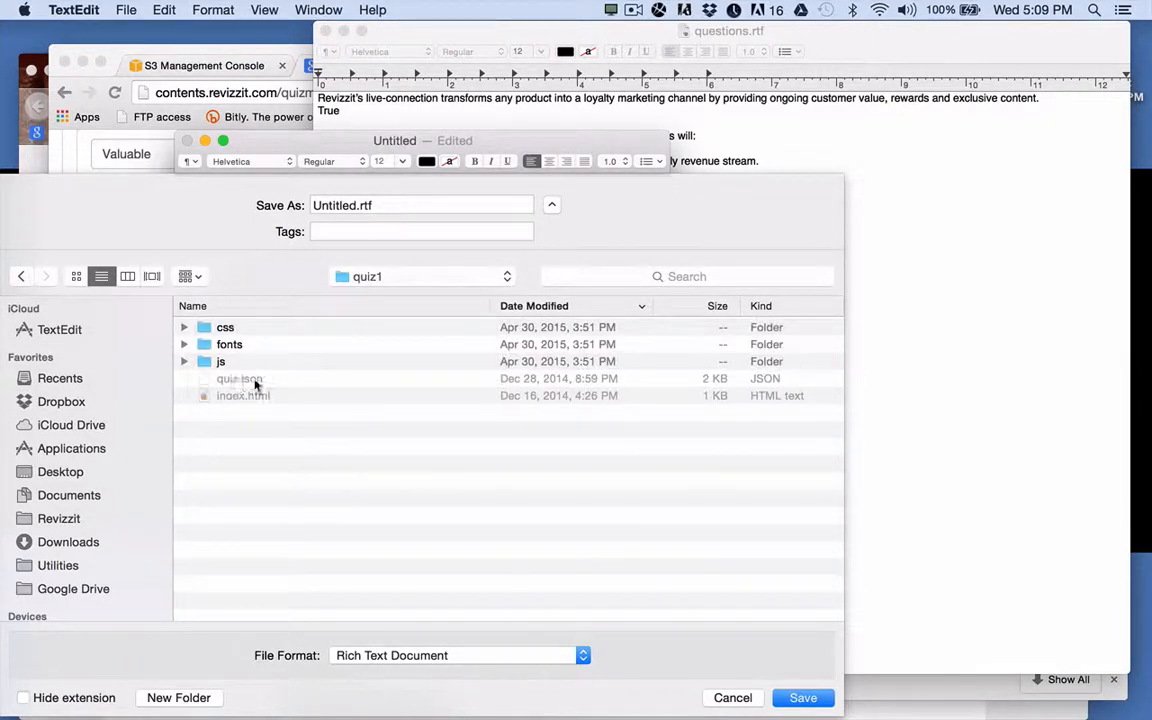
pyautogui.doubleClick(349, 204)
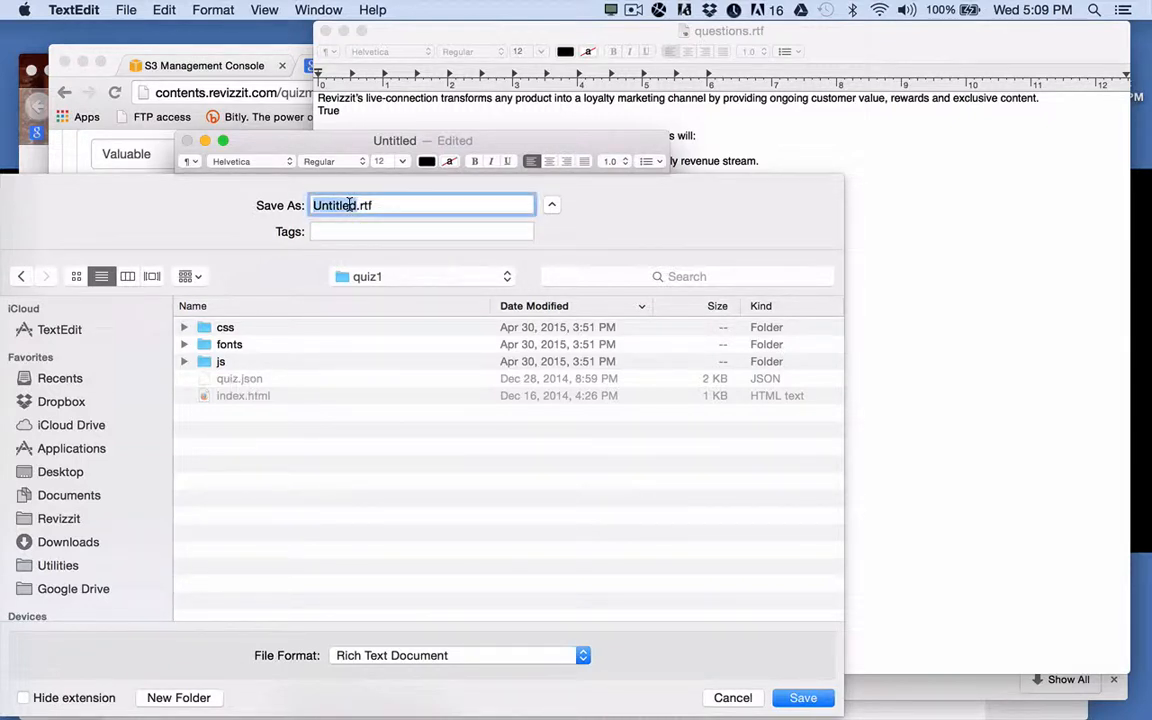
pyautogui.write('quiz')
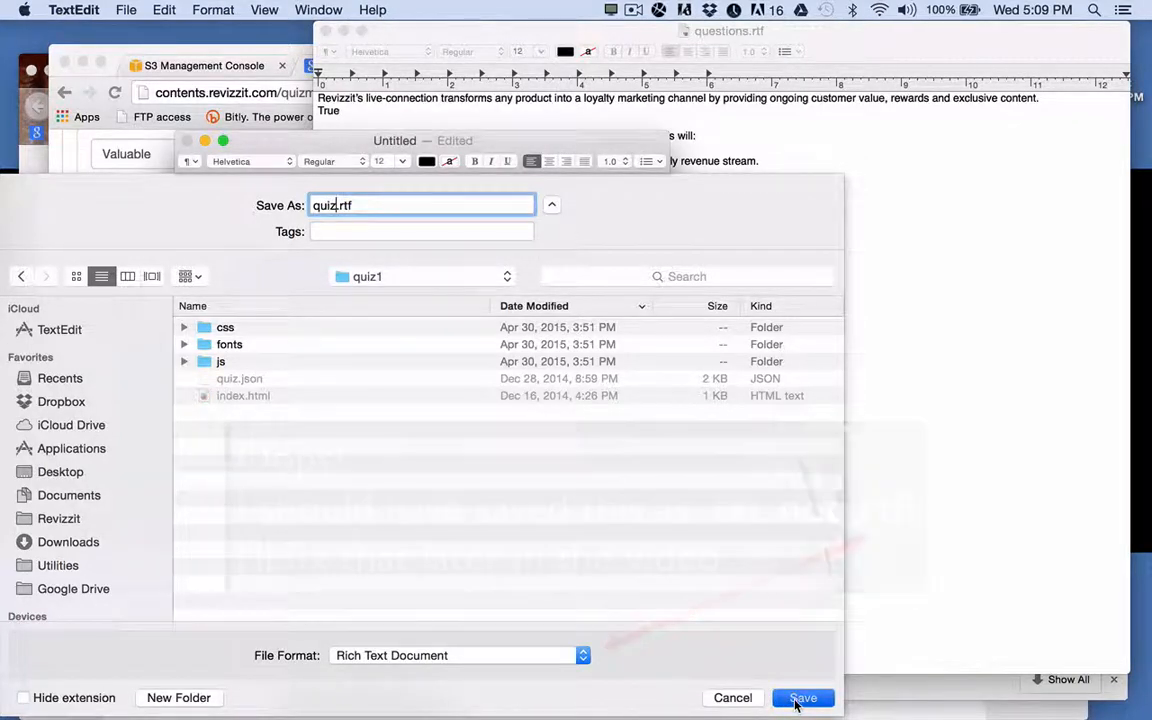
pyautogui.click(800, 698)
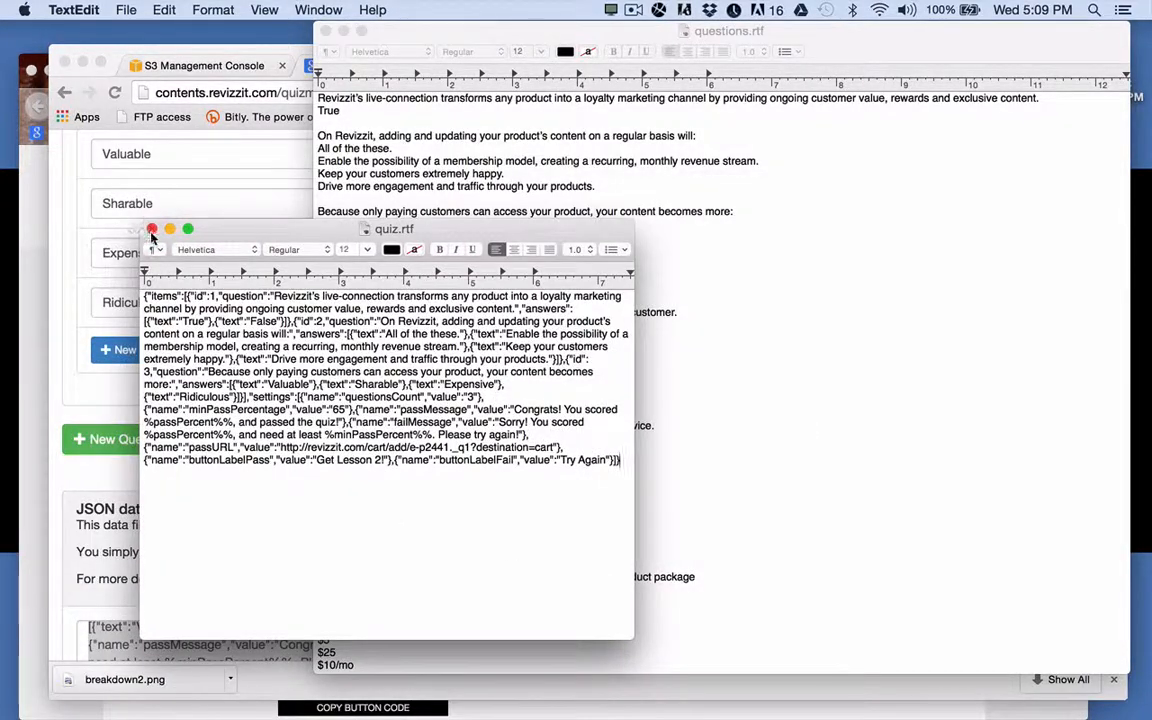
# Close the saved quiz document and reload the generator to start a blank quiz.
pyautogui.click(151, 231)
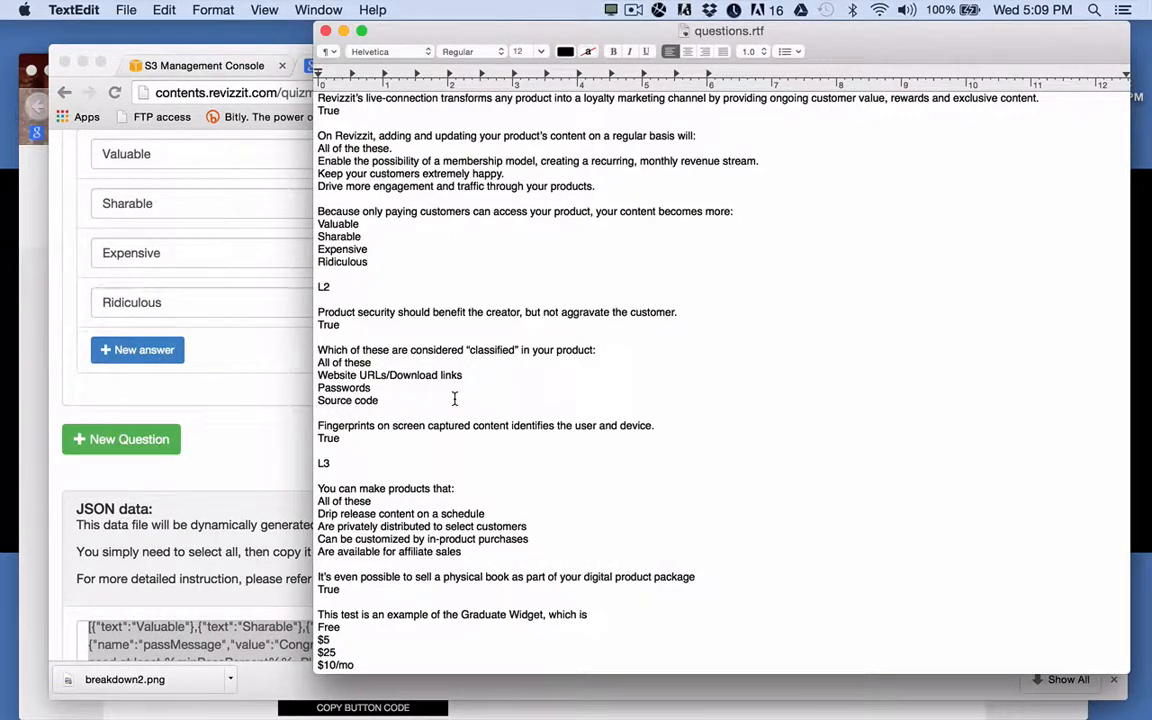
pyautogui.click(276, 462)
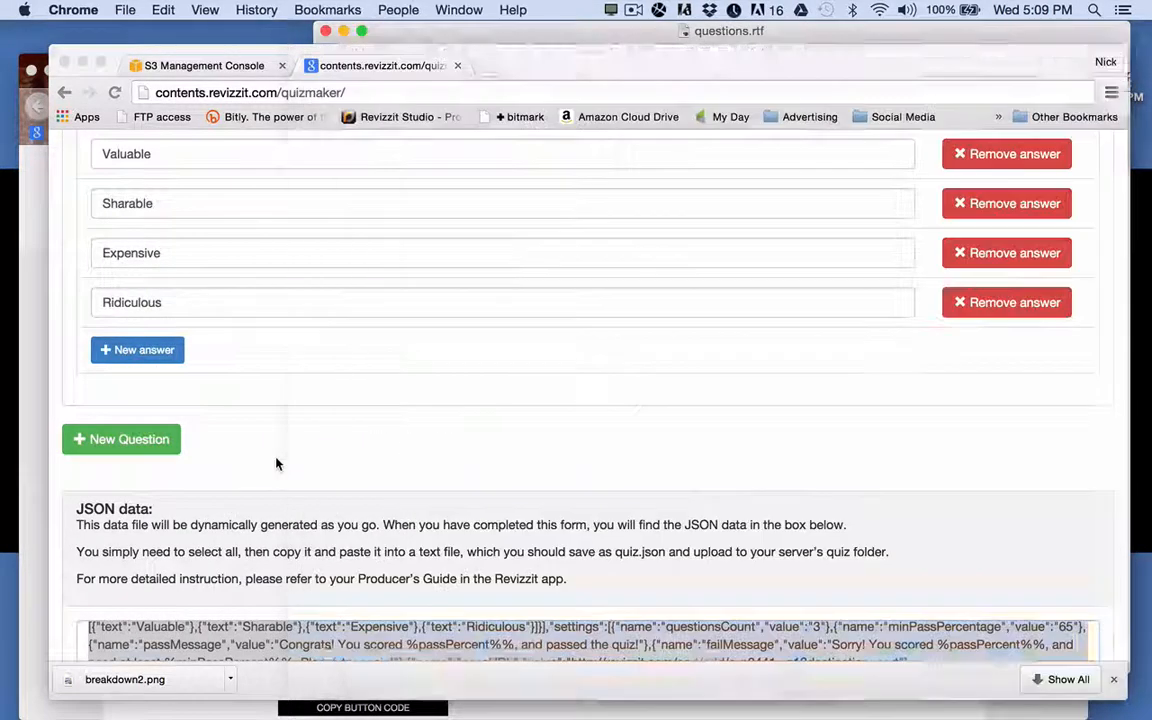
pyautogui.click(114, 92)
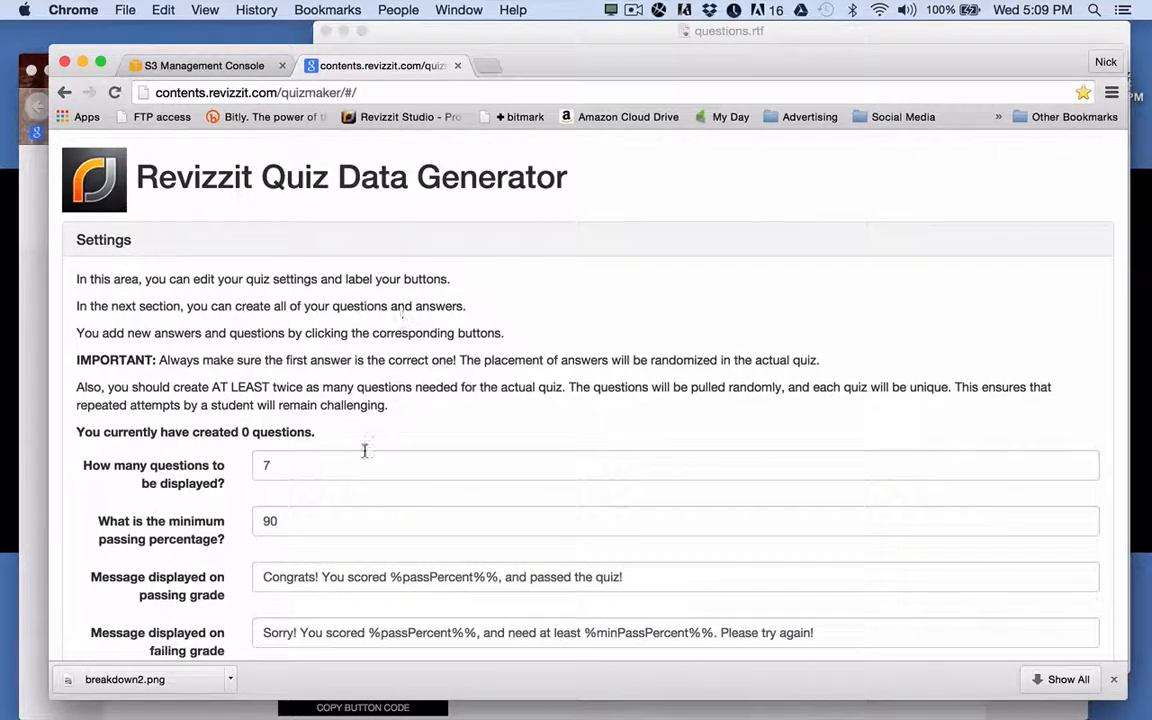
# Set the number of questions to display to 3, keeping the 90% passing threshold.
pyautogui.click(574, 37)
pyautogui.scroll(-3, 377, 313)
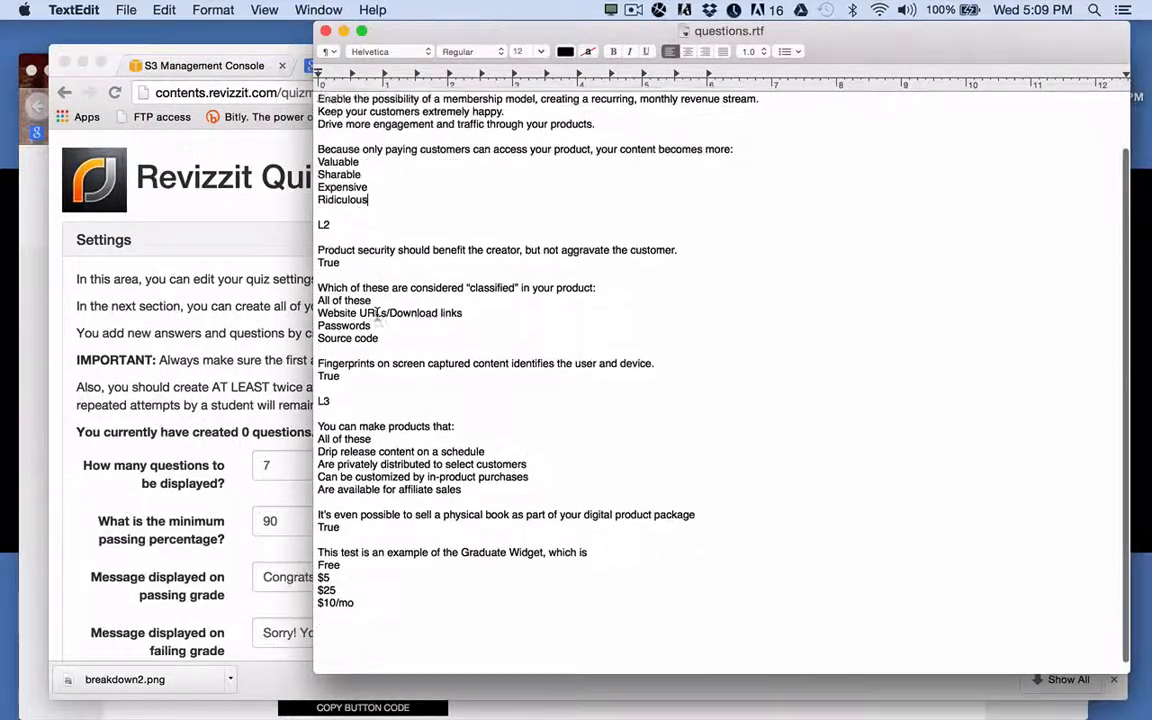
pyautogui.scroll(-1, 377, 313)
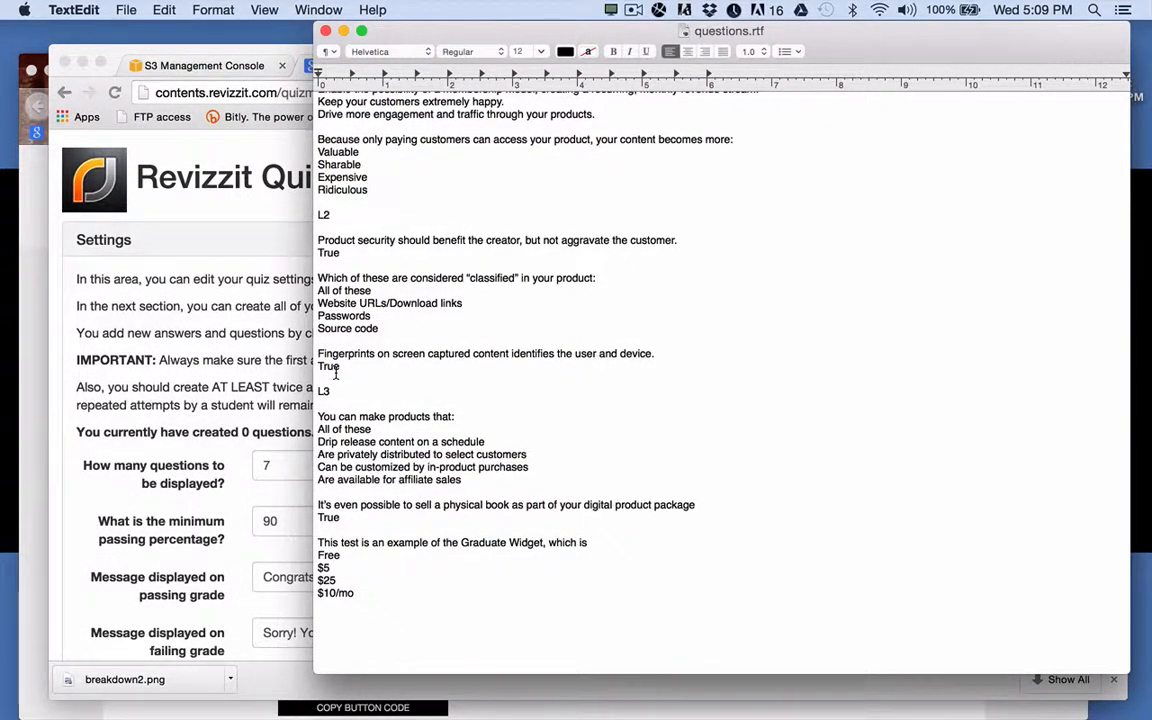
pyautogui.click(198, 213)
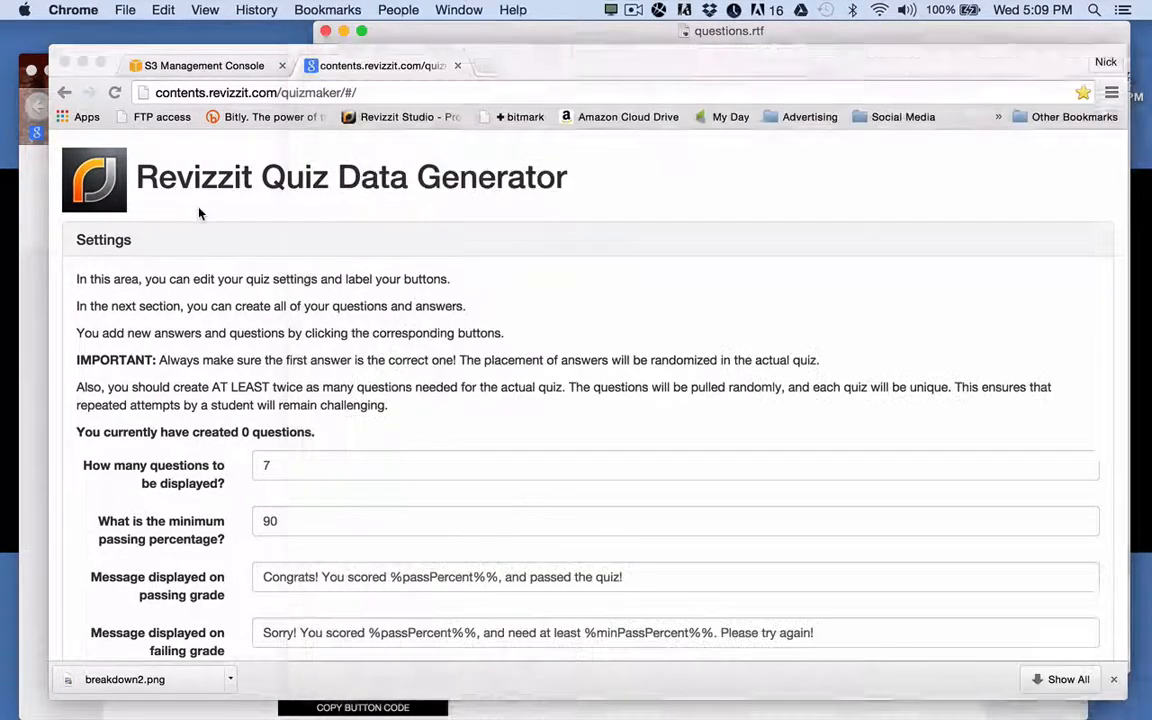
pyautogui.moveTo(277, 463); pyautogui.dragTo(226, 465)
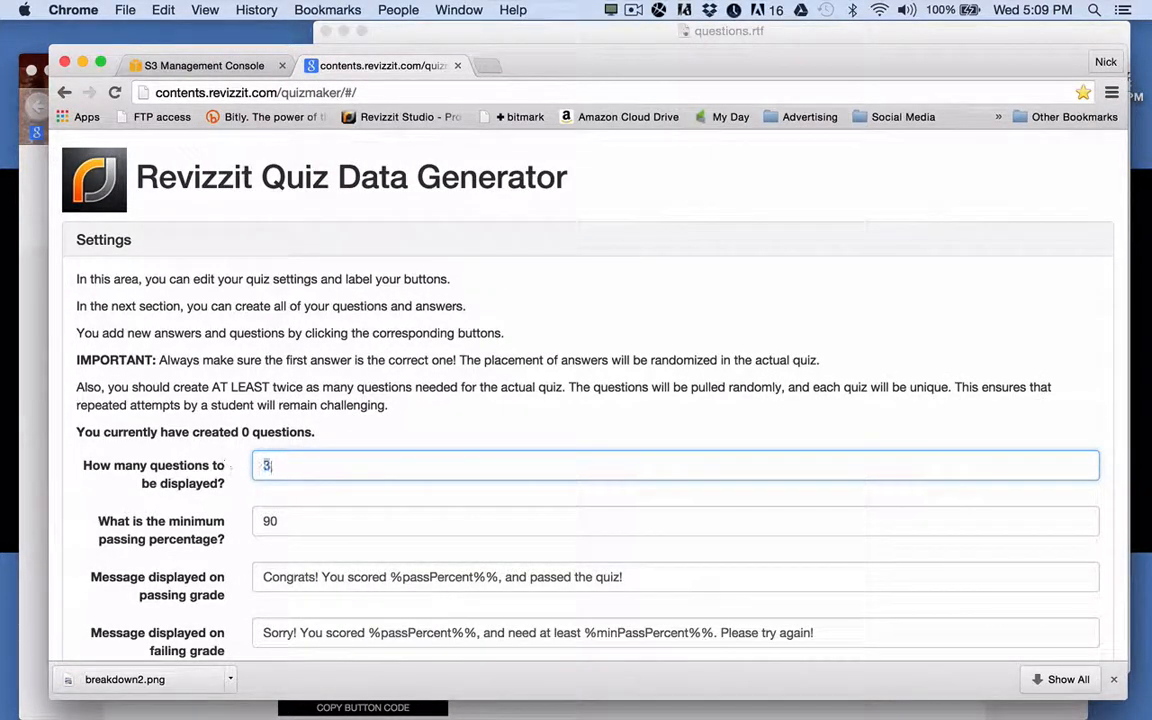
pyautogui.scroll(-5, 298, 535)
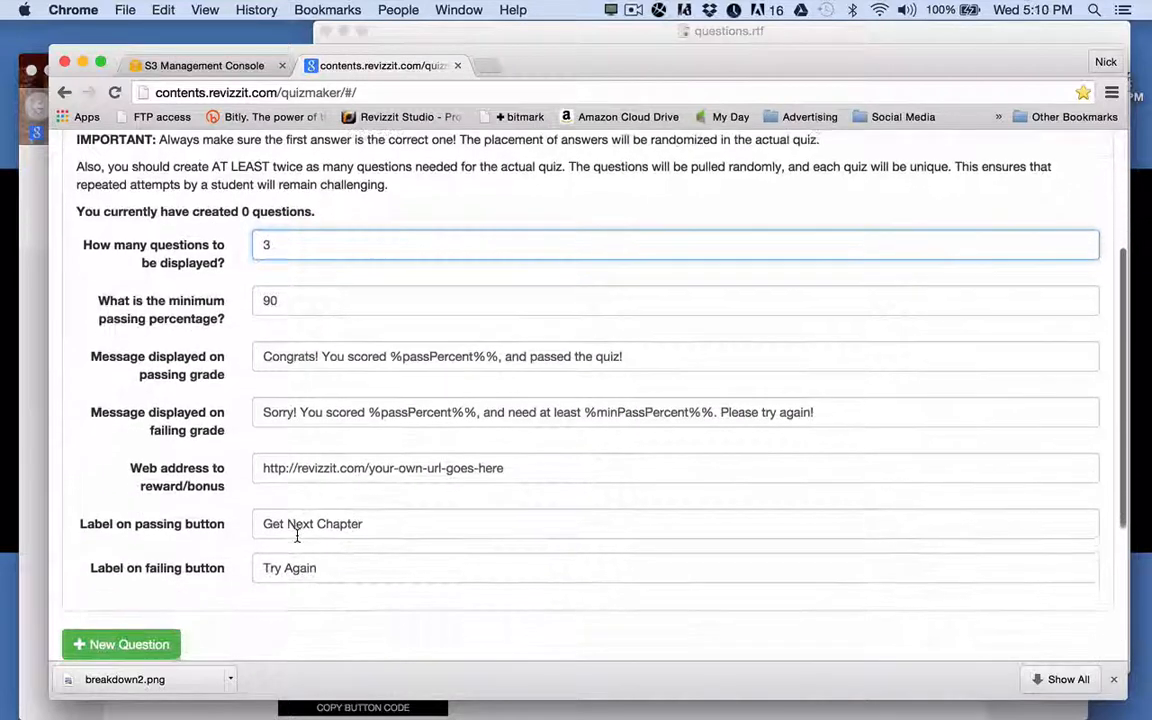
pyautogui.scroll(-1, 297, 537)
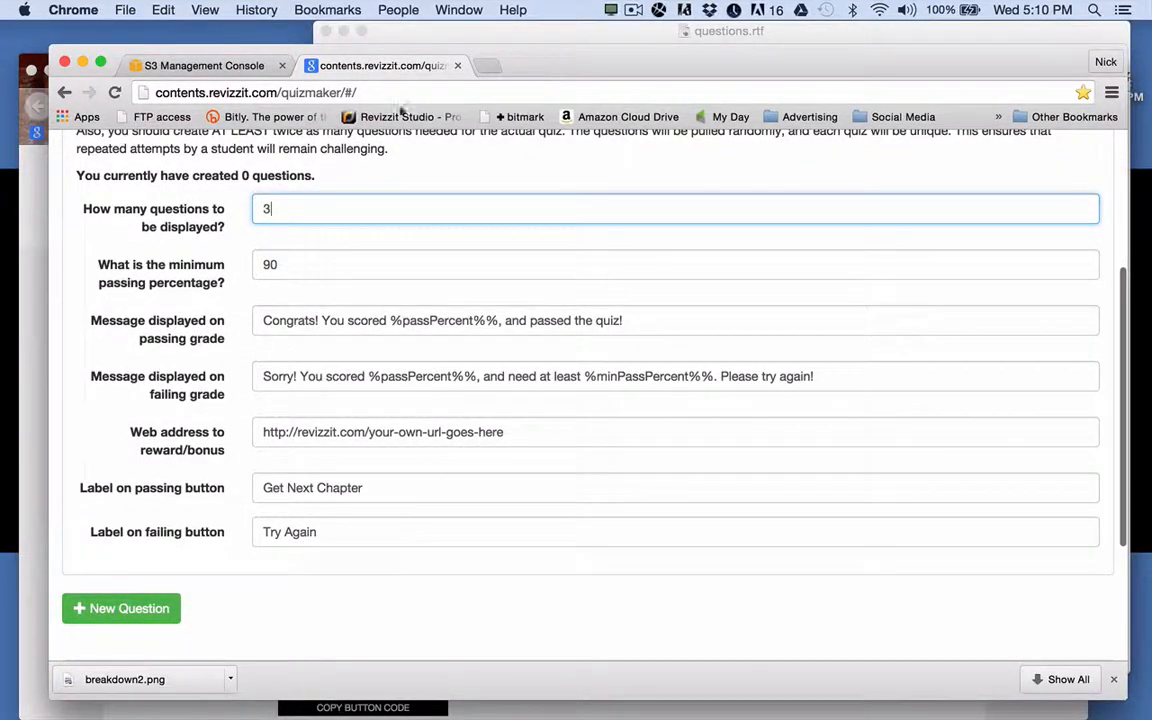
pyautogui.click(33, 217)
# Open the L3 module's product management page and select the cart link in its Buy Now code.
pyautogui.scroll(5, 377, 240)
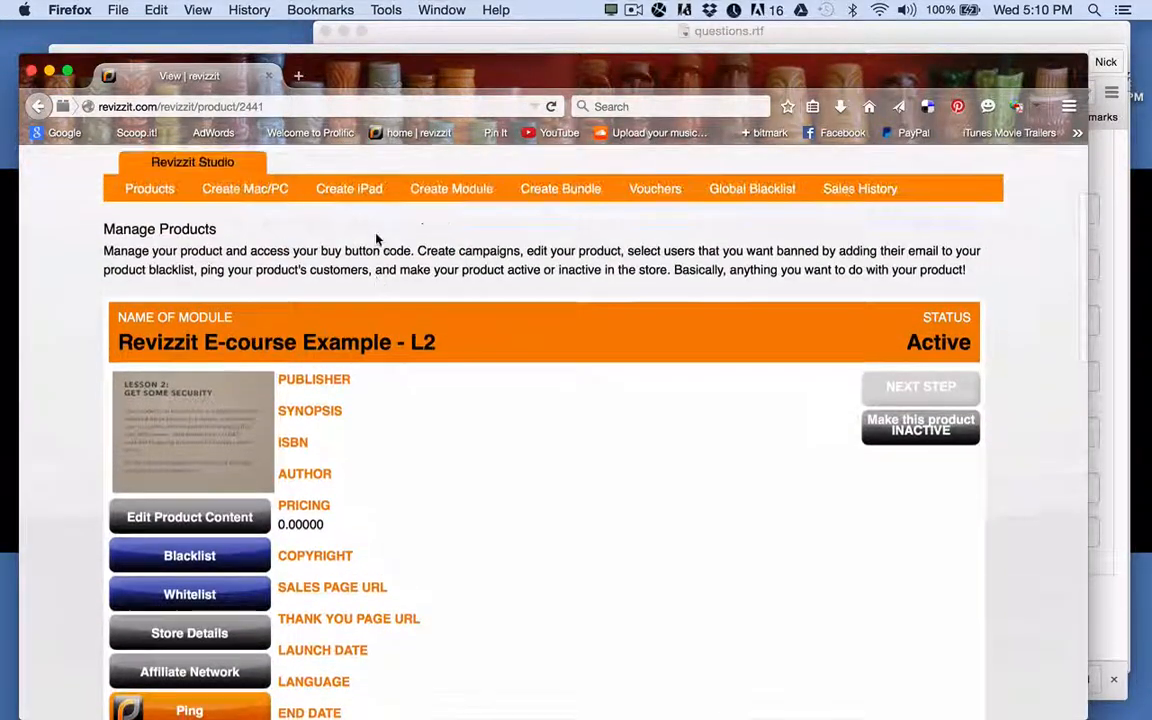
pyautogui.click(145, 200)
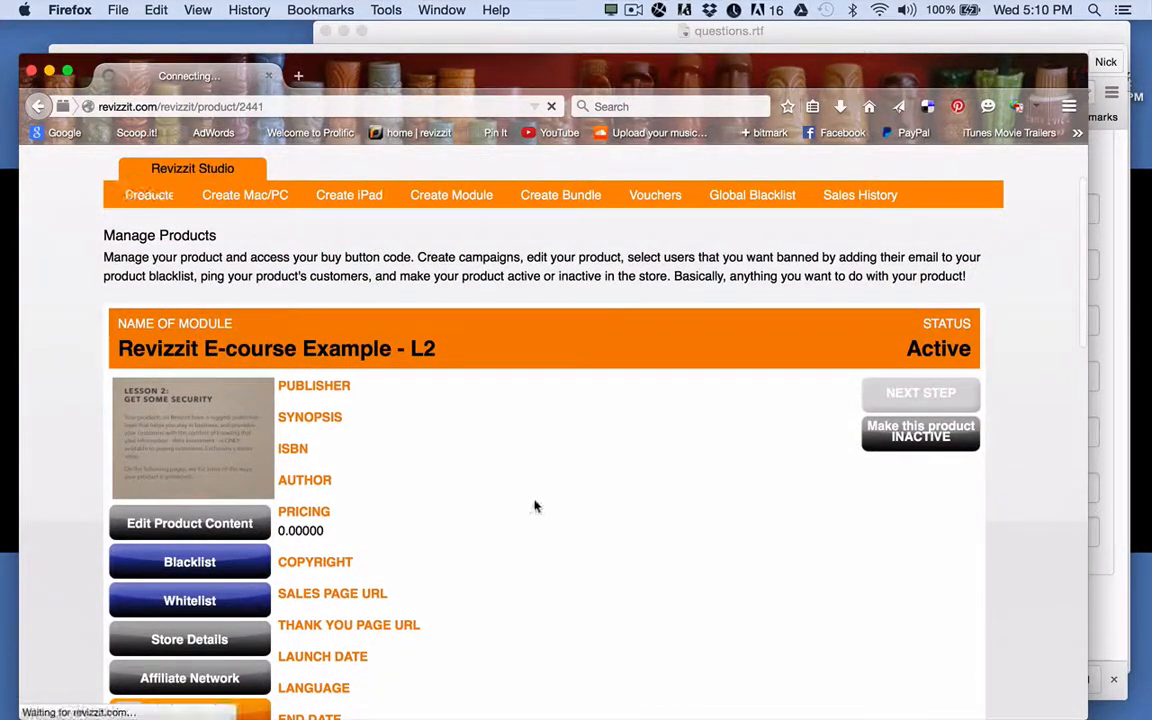
pyautogui.scroll(-15, 534, 505)
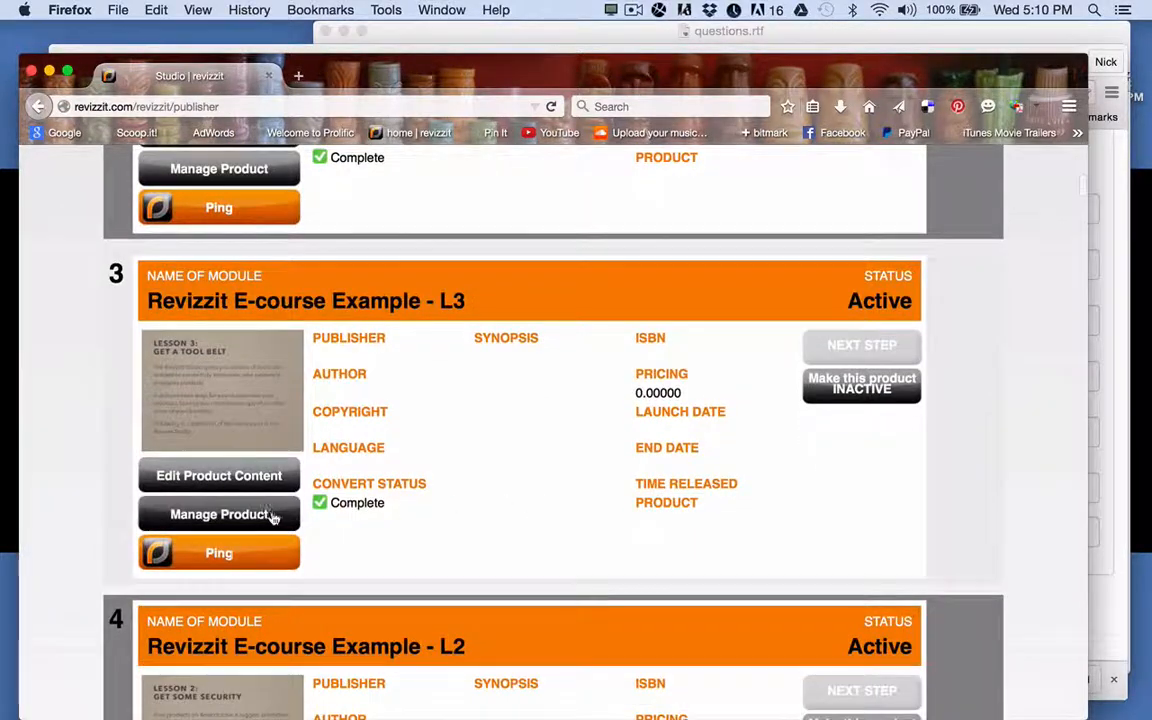
pyautogui.click(277, 514)
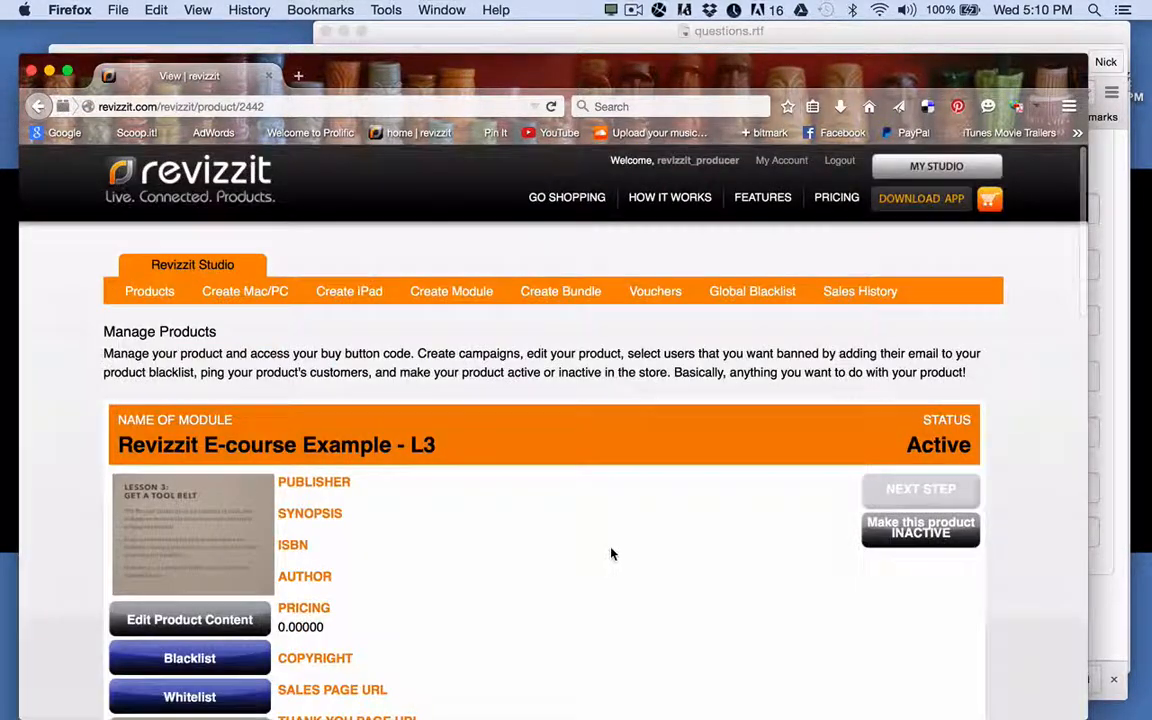
pyautogui.scroll(-10, 611, 552)
pyautogui.scroll(4, 611, 552)
pyautogui.scroll(2, 617, 555)
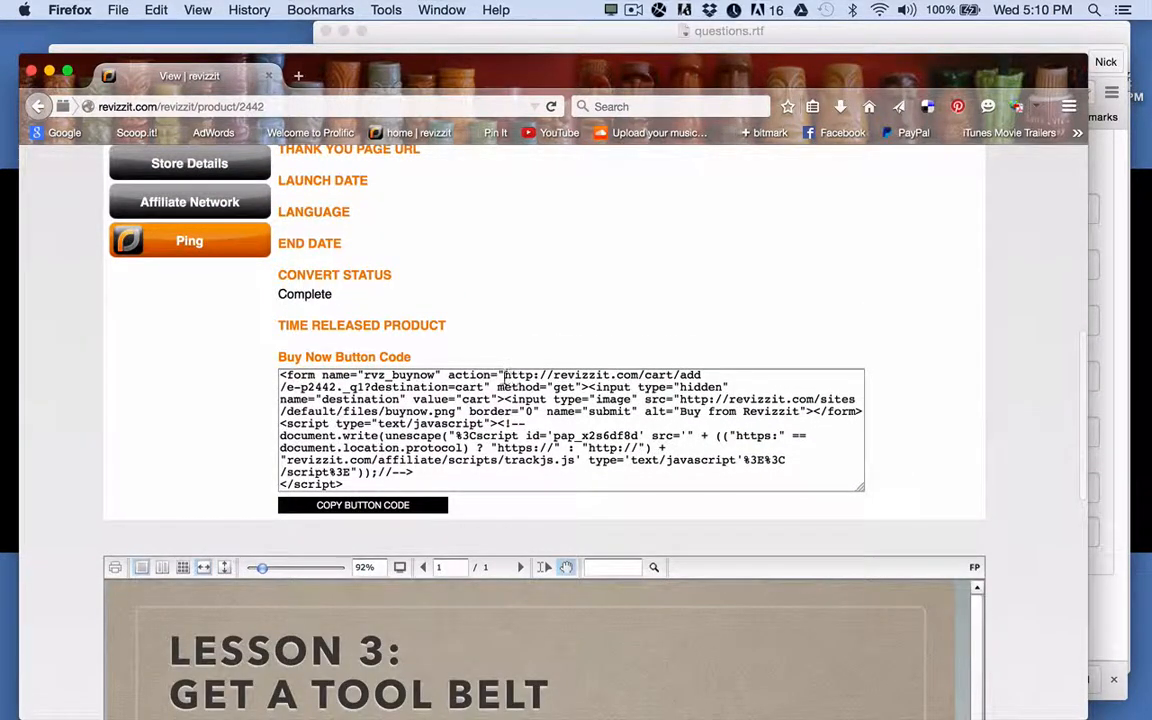
pyautogui.moveTo(505, 376); pyautogui.dragTo(484, 388)
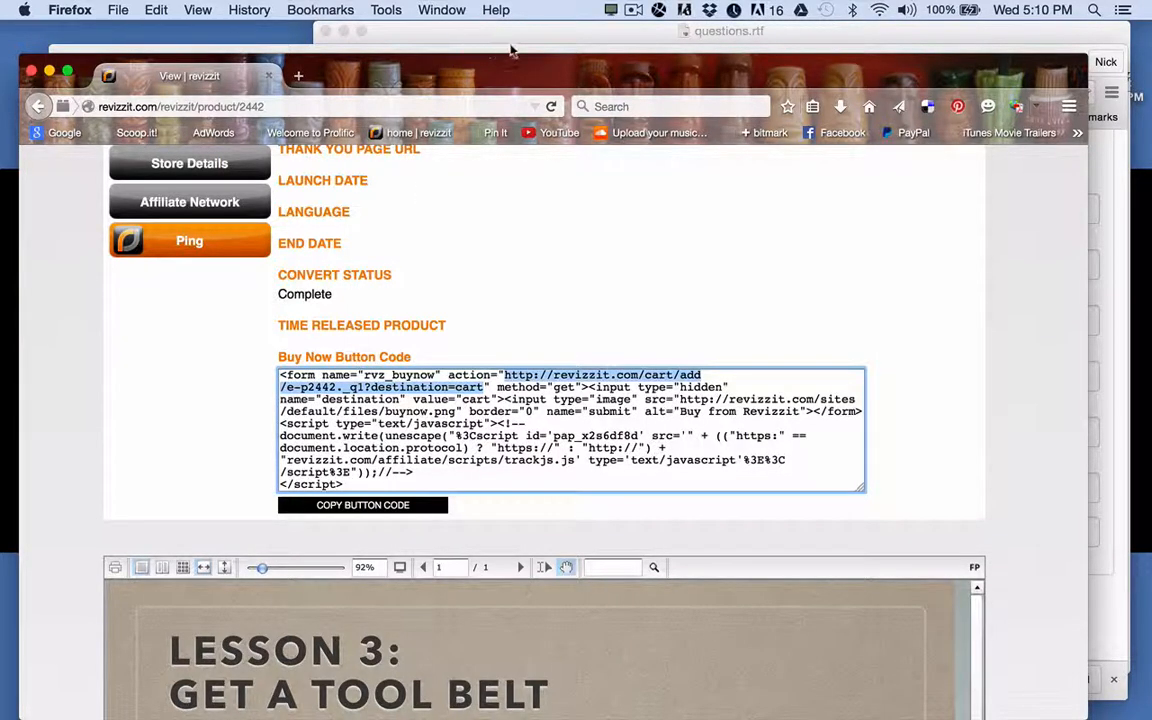
pyautogui.click(1097, 40)
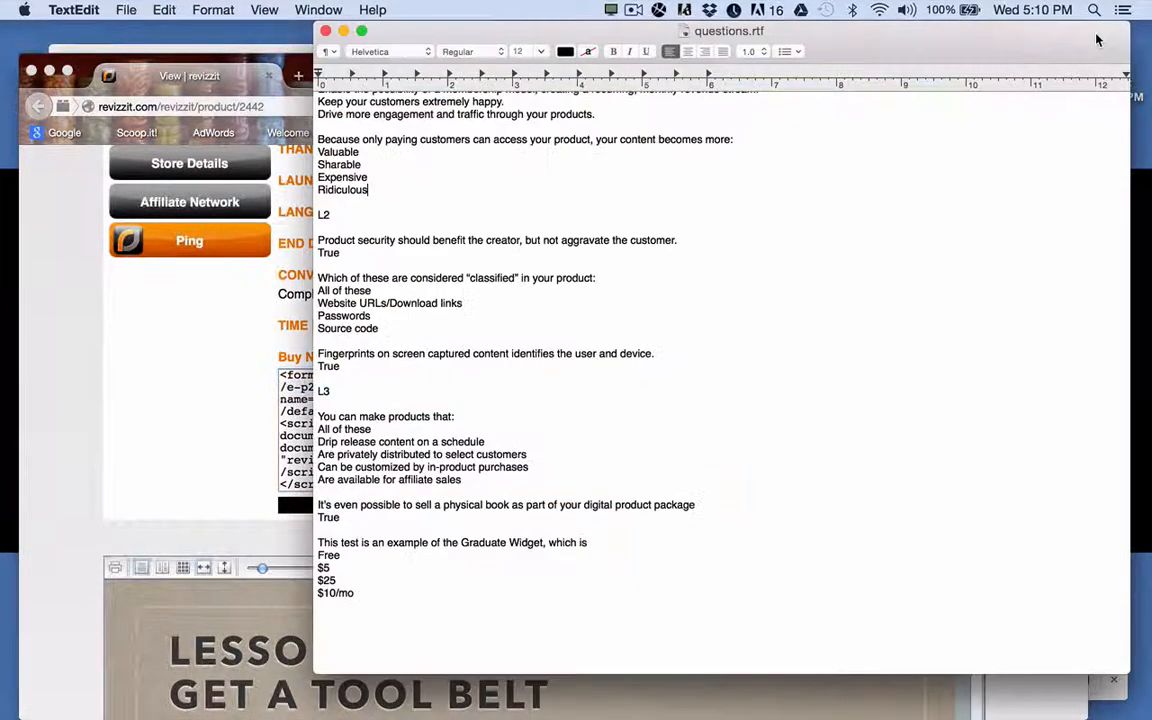
# Paste the Lesson 3 cart link as reward address, relabel passing 'Get Lesson 3', and add Question 1.
pyautogui.click(281, 48)
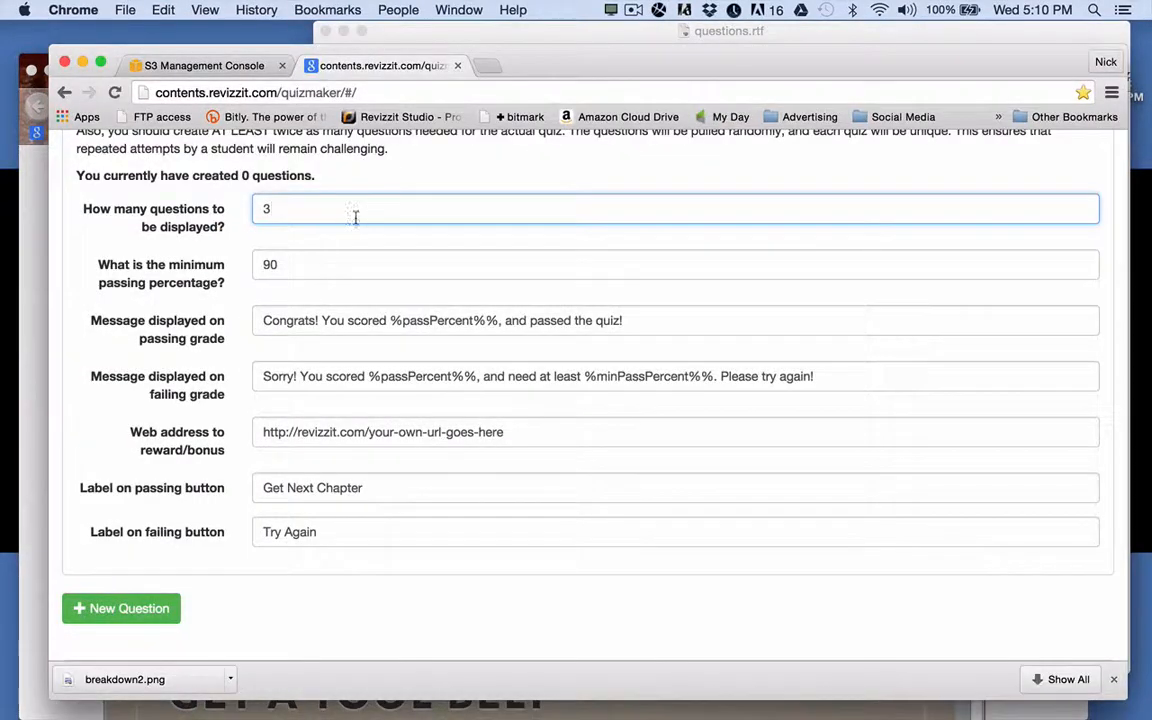
pyautogui.moveTo(511, 438); pyautogui.dragTo(249, 432)
pyautogui.write('http://revizzit.com/cart/add/e-p2442._q1?destination=cart')
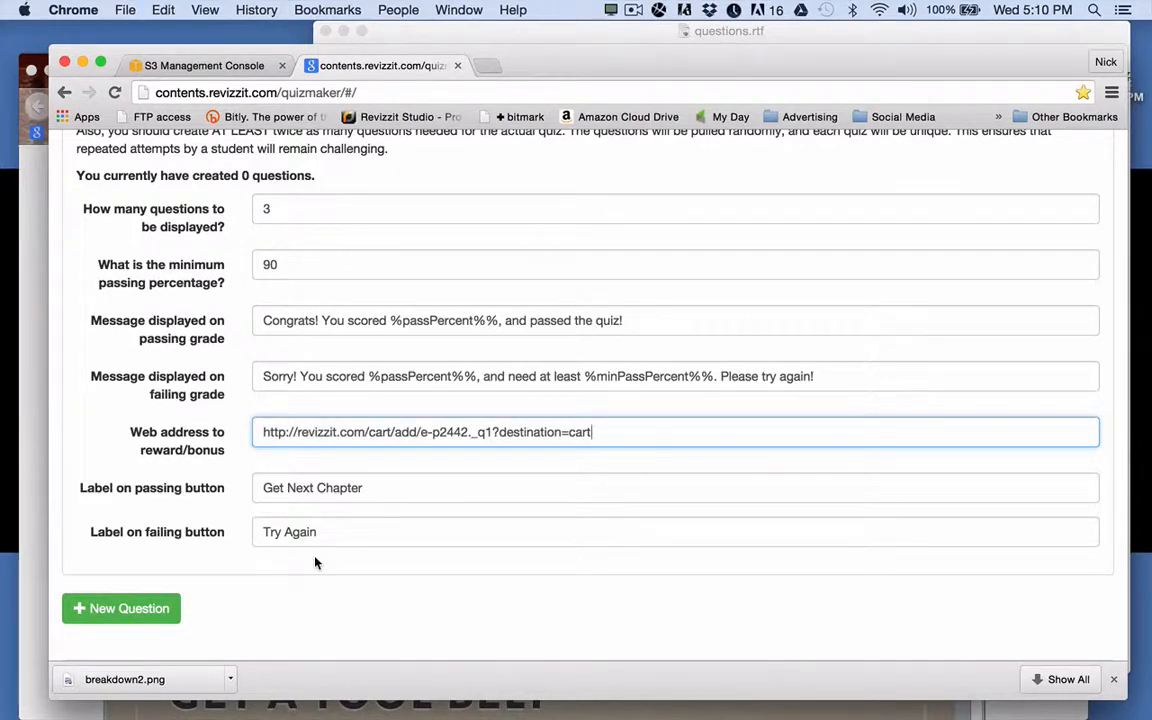
pyautogui.moveTo(288, 487); pyautogui.dragTo(370, 488)
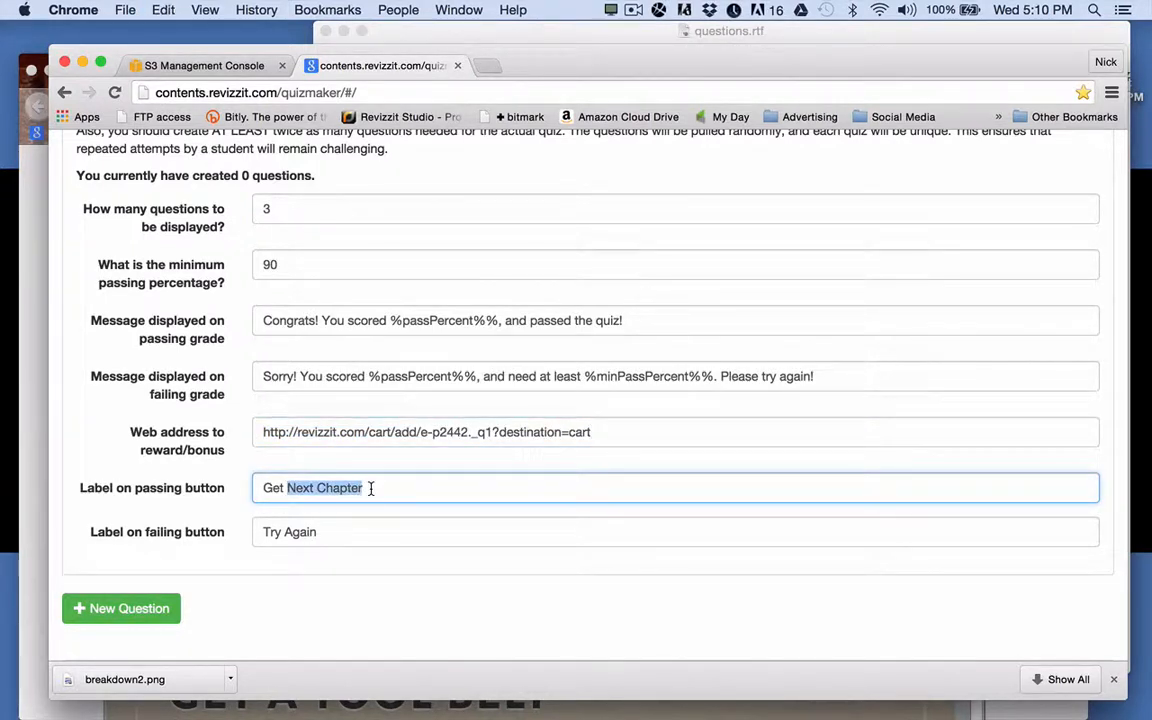
pyautogui.write('Lesson 3')
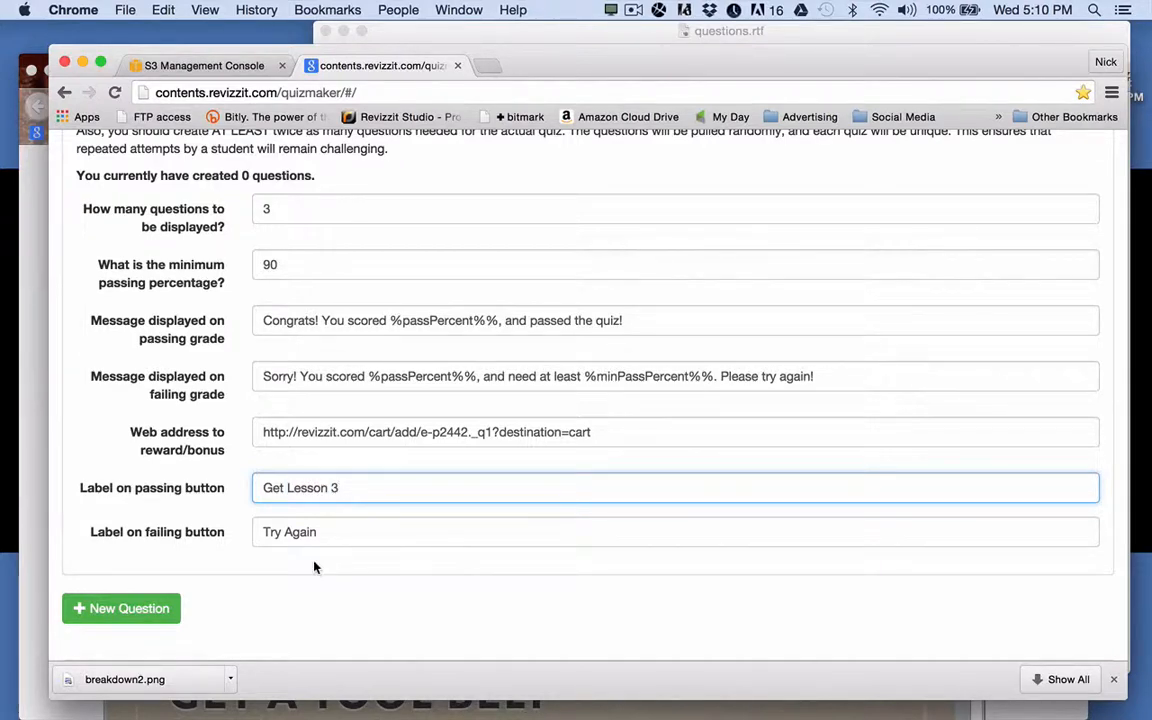
pyautogui.scroll(-5, 314, 567)
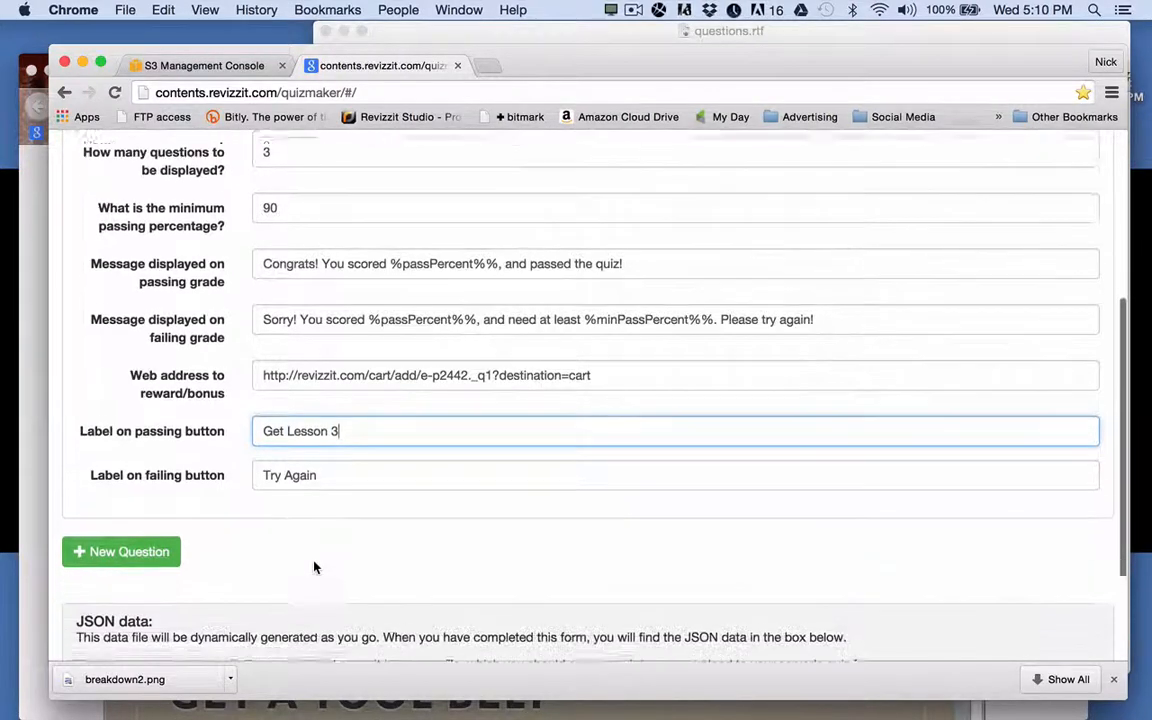
pyautogui.click(130, 404)
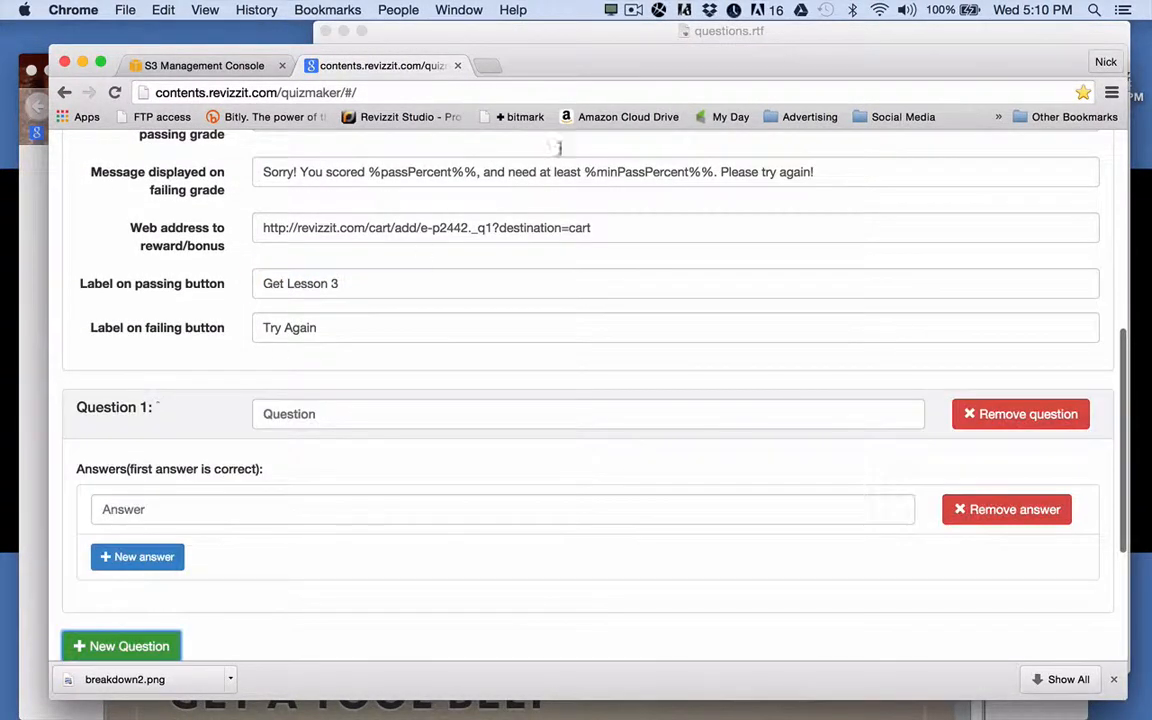
# Copy the product-security statement from the questions document into Question 1.
pyautogui.click(591, 36)
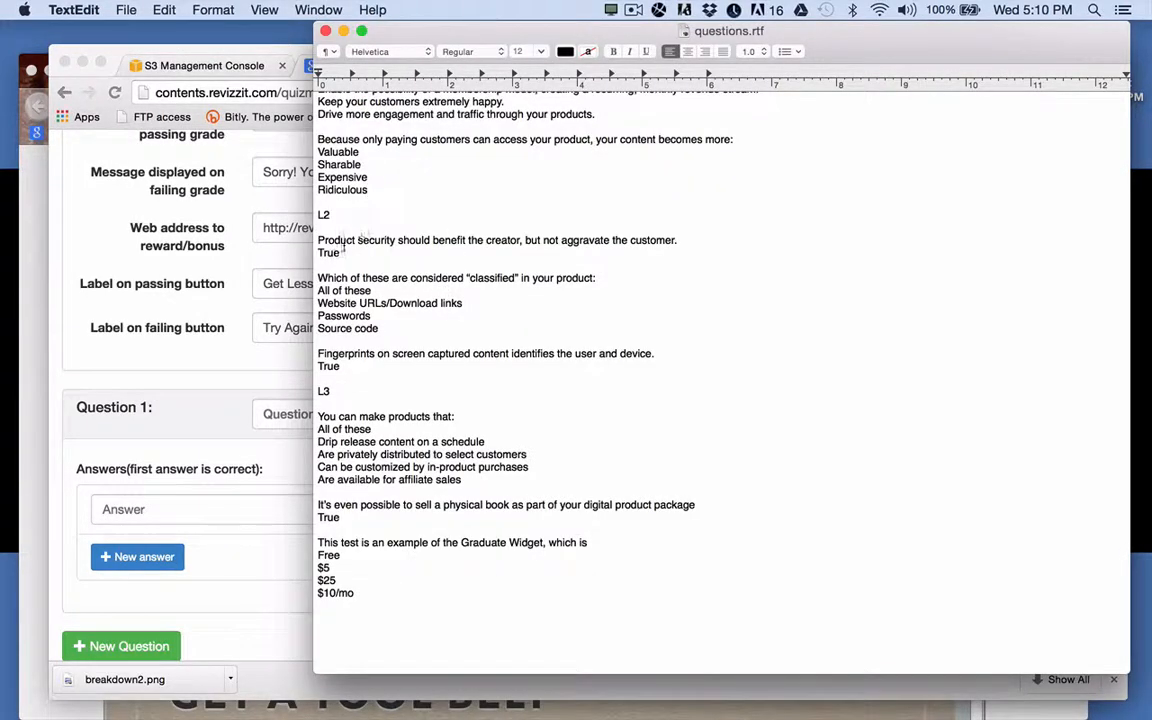
pyautogui.moveTo(319, 240); pyautogui.dragTo(679, 237)
pyautogui.press('super+c')
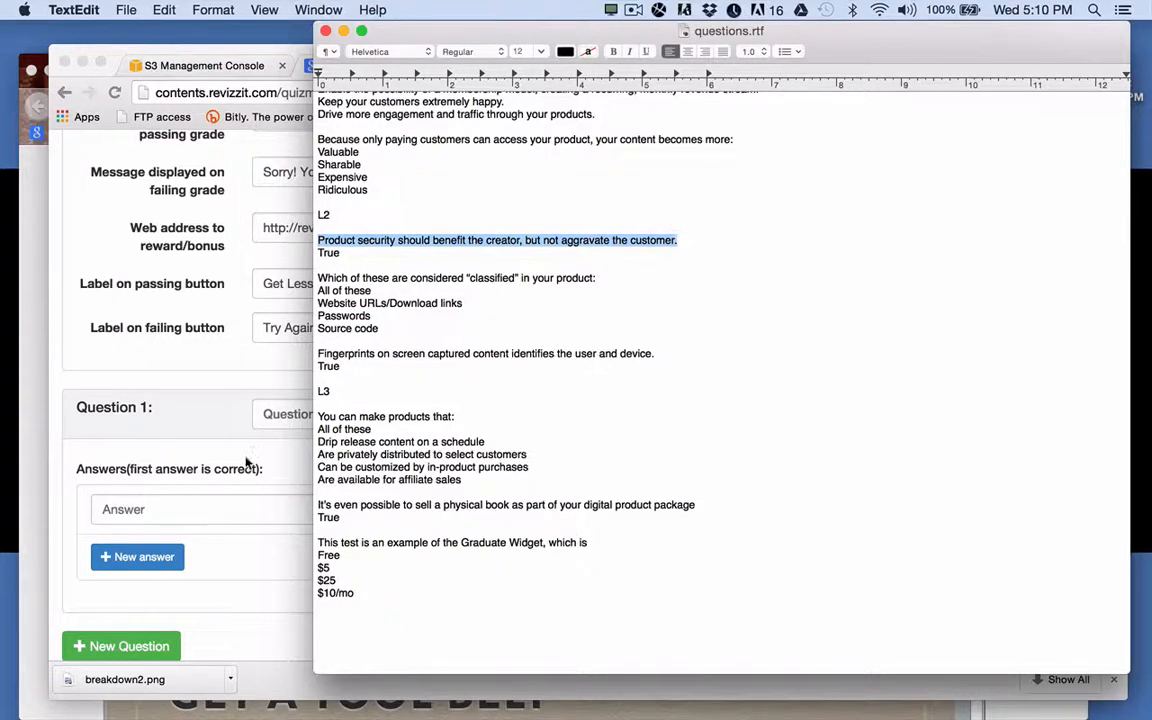
pyautogui.click(260, 413)
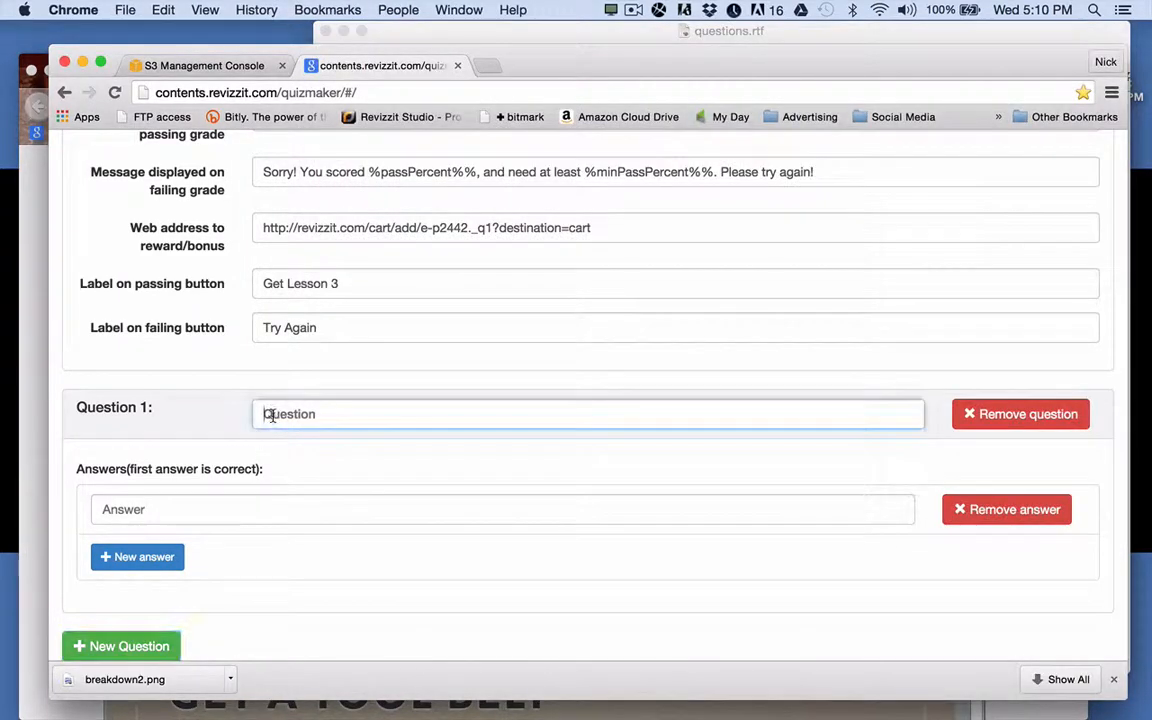
pyautogui.press('super+v')
# Give Question 1 the answers True and False, add Question 2, and copy the 'classified' question.
pyautogui.click(224, 509)
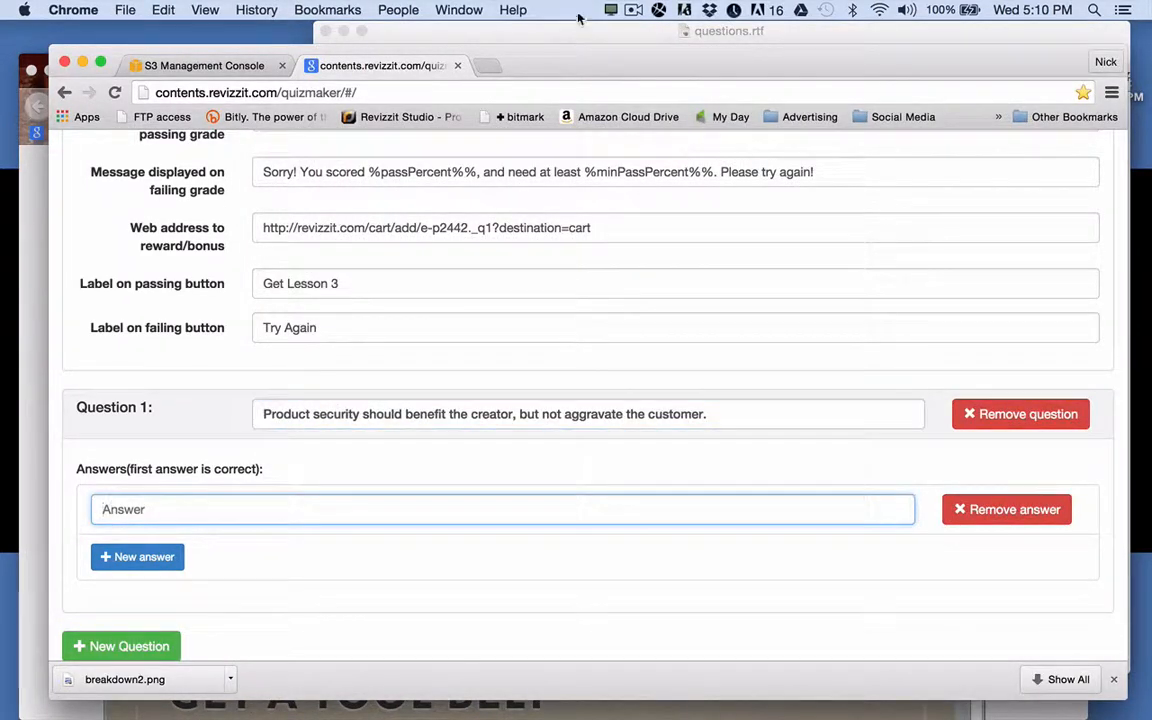
pyautogui.click(585, 31)
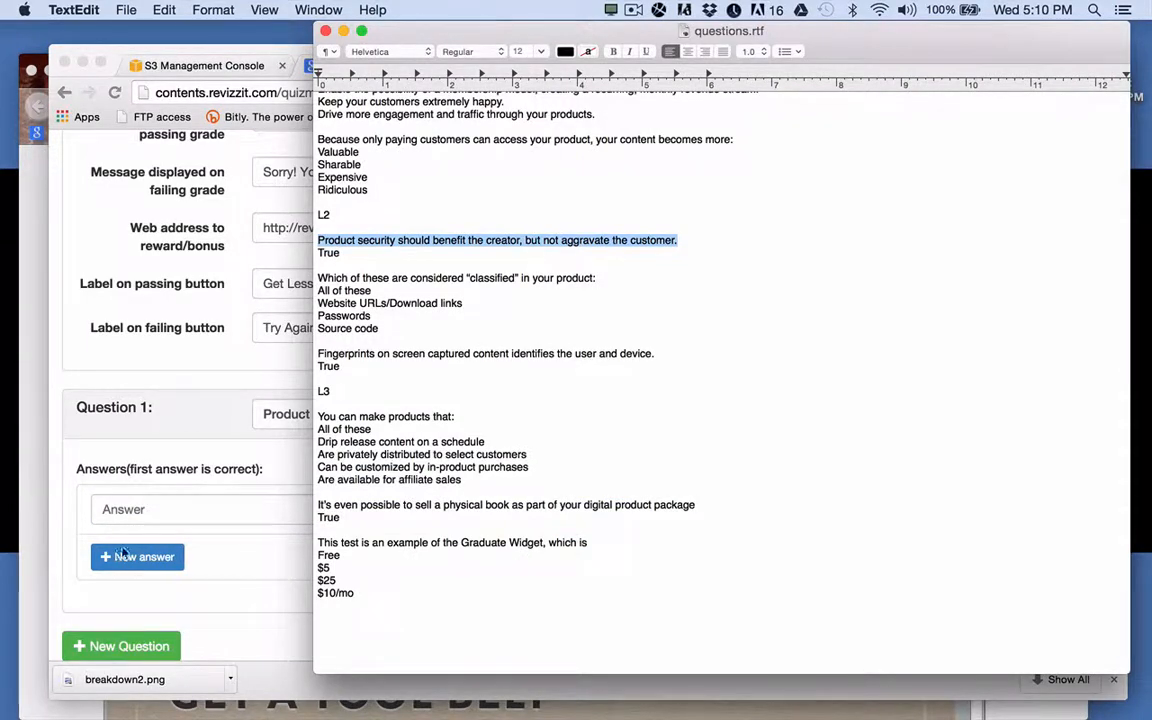
pyautogui.click(141, 509)
pyautogui.write('Tr')
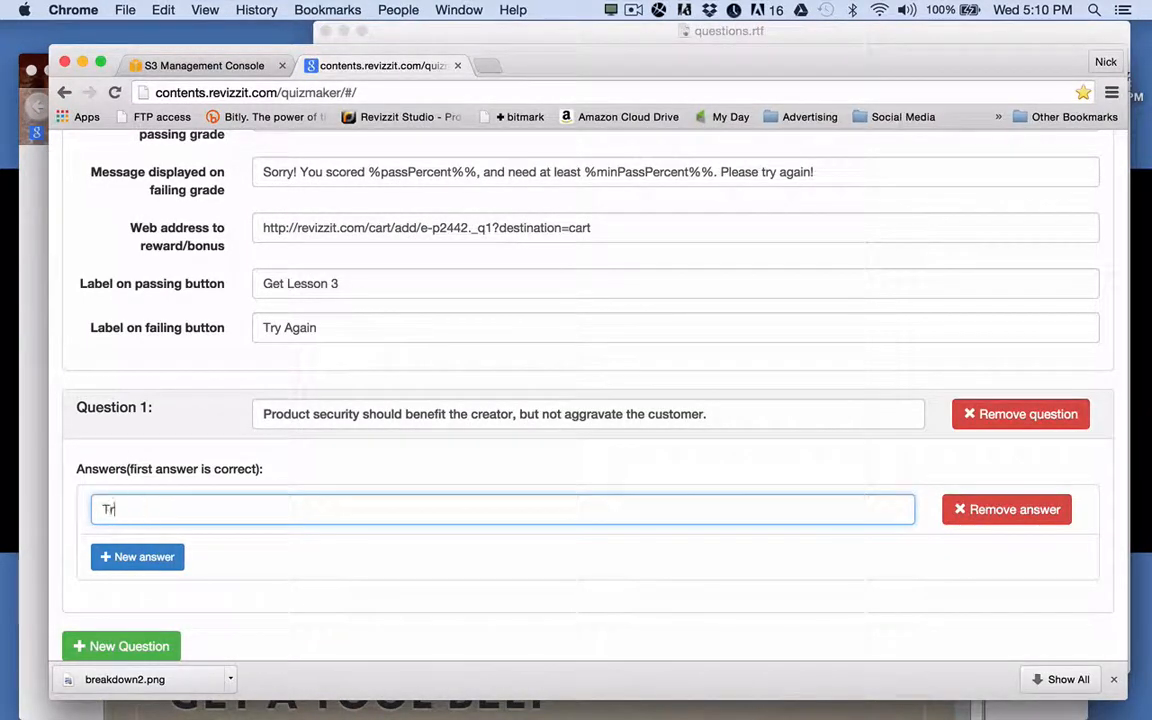
pyautogui.write('ue')
pyautogui.click(120, 566)
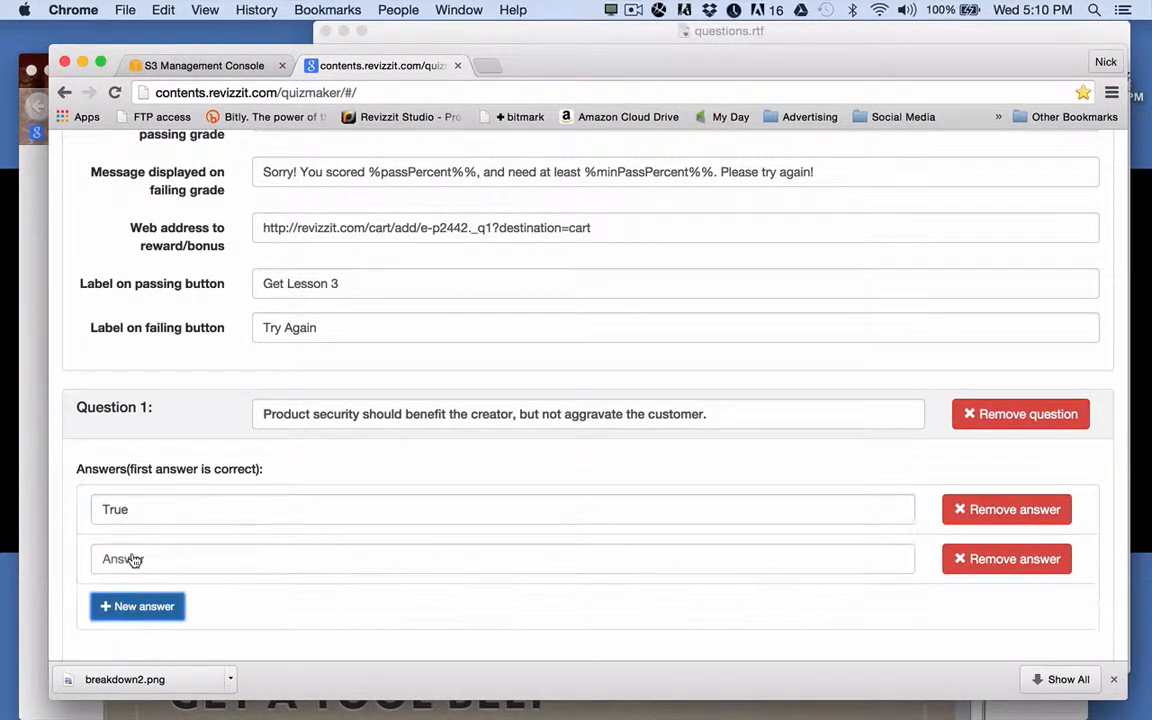
pyautogui.click(135, 560)
pyautogui.write('False')
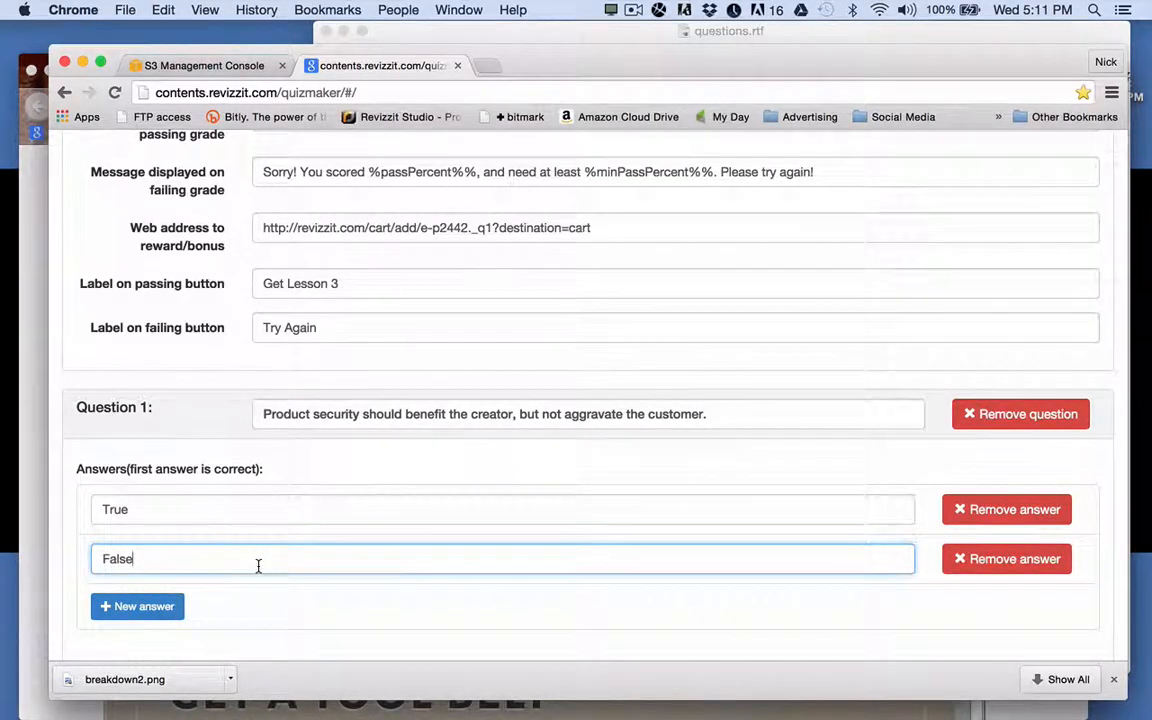
pyautogui.scroll(-3, 258, 566)
pyautogui.click(159, 558)
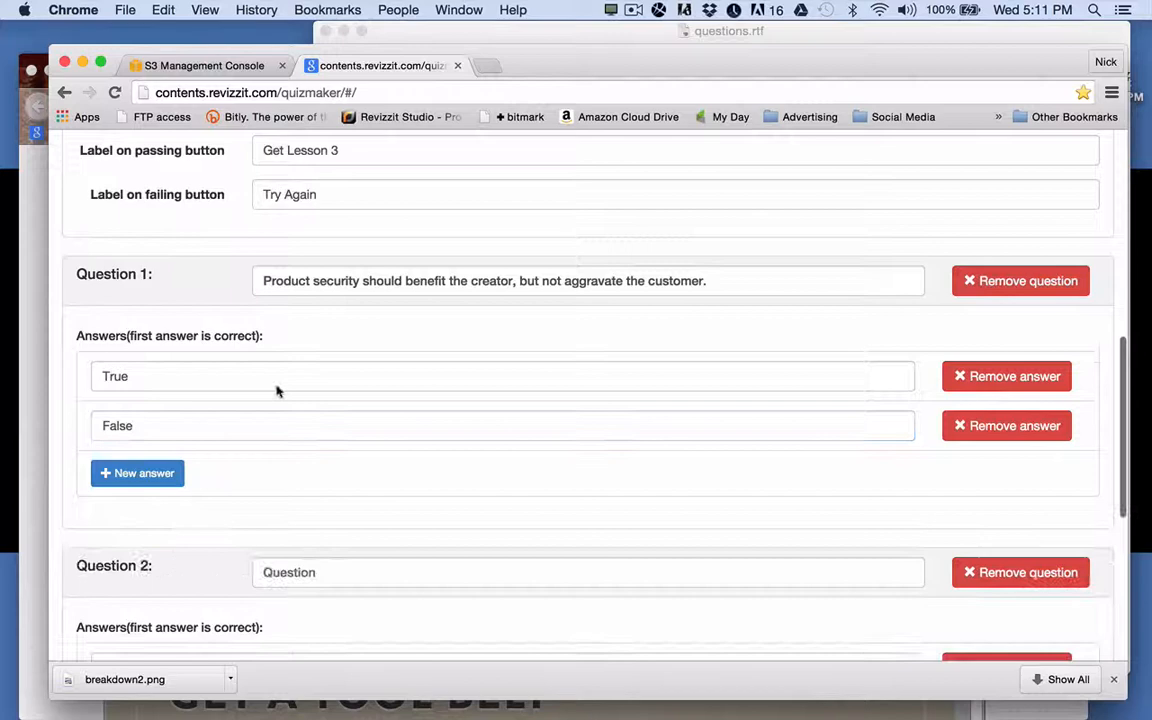
pyautogui.click(530, 31)
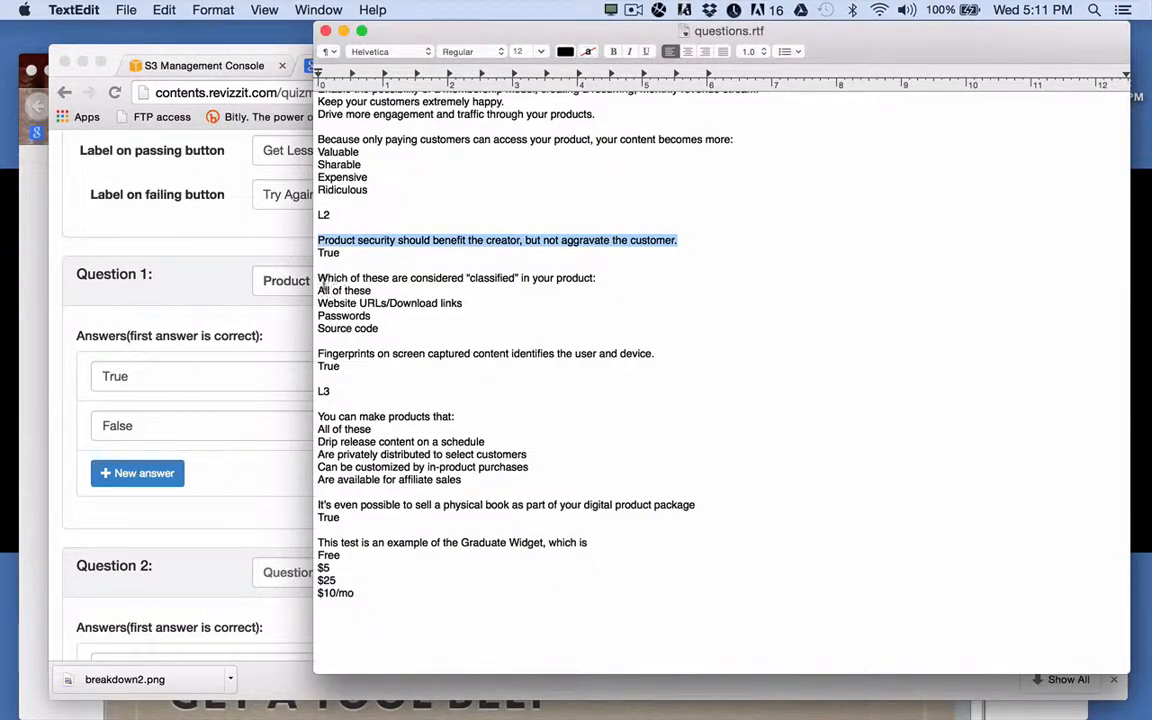
pyautogui.moveTo(320, 283); pyautogui.dragTo(600, 279)
pyautogui.press('super+c')
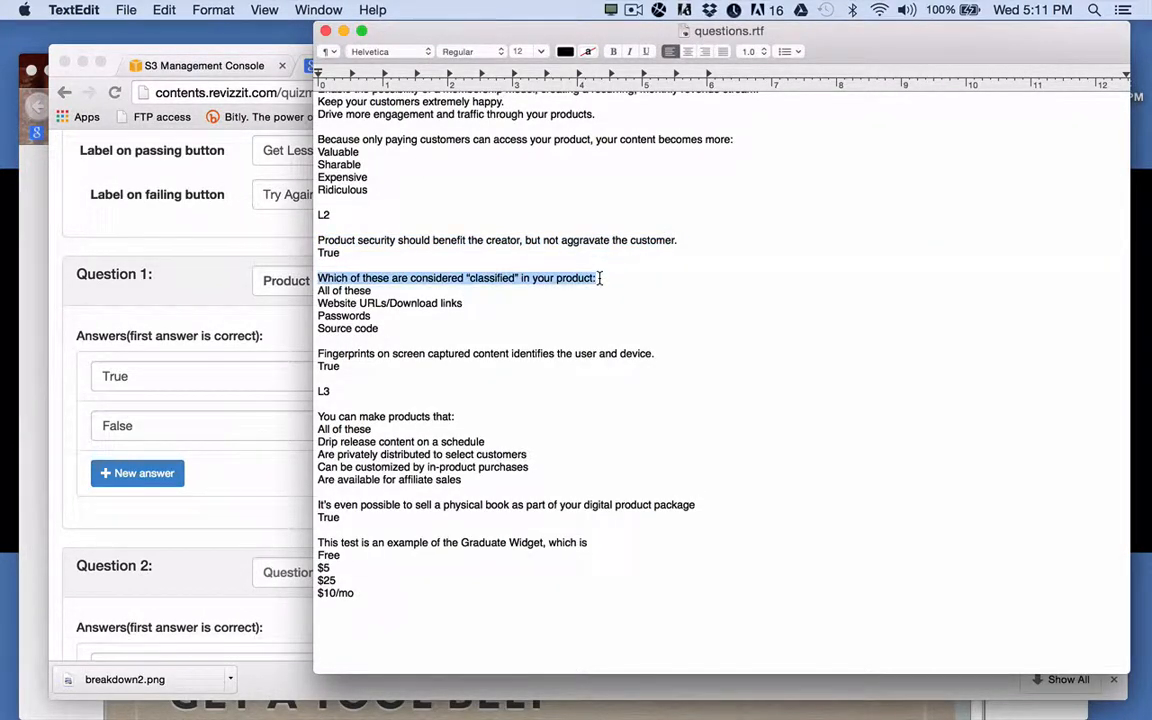
pyautogui.click(201, 472)
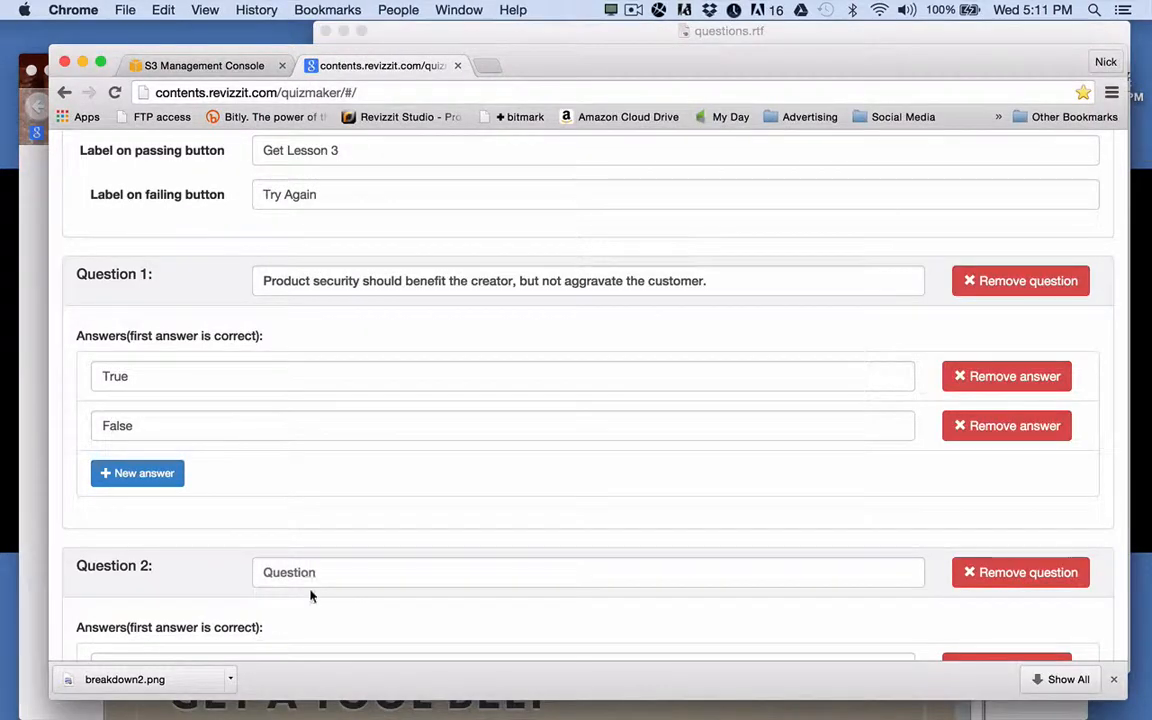
# Paste the 'classified' question into Question 2 and enter its first answer, All of these.
pyautogui.click(311, 573)
pyautogui.press('super+v')
pyautogui.scroll(-5, 311, 578)
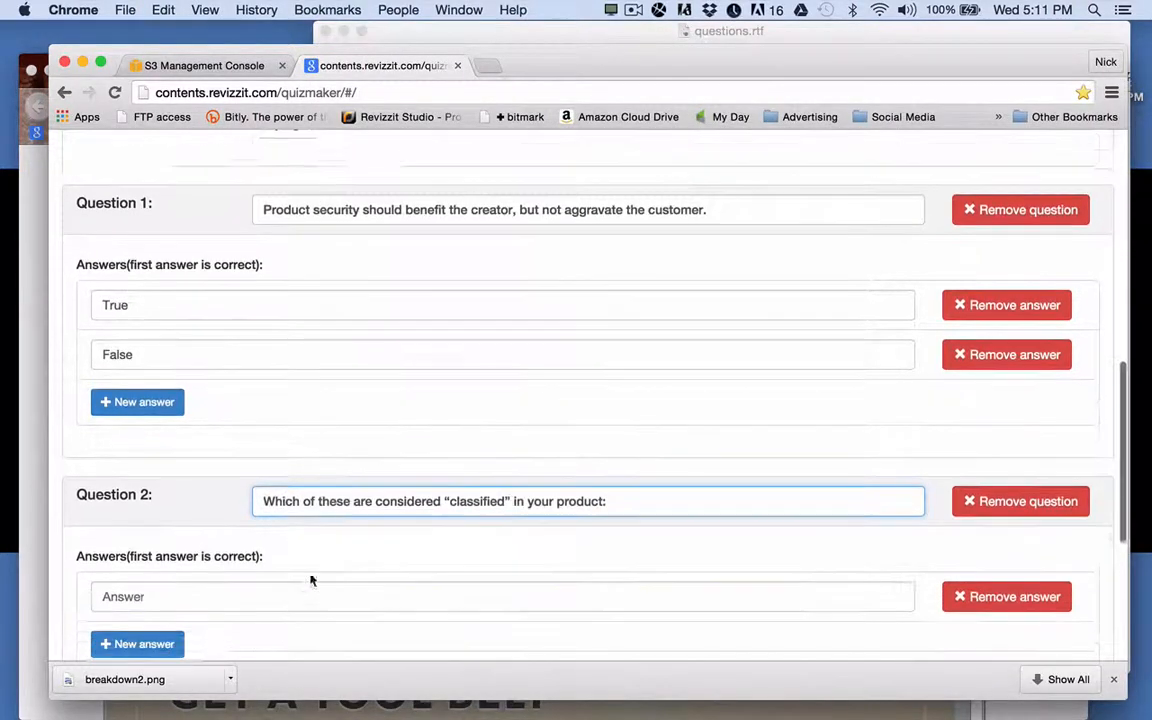
pyautogui.click(503, 25)
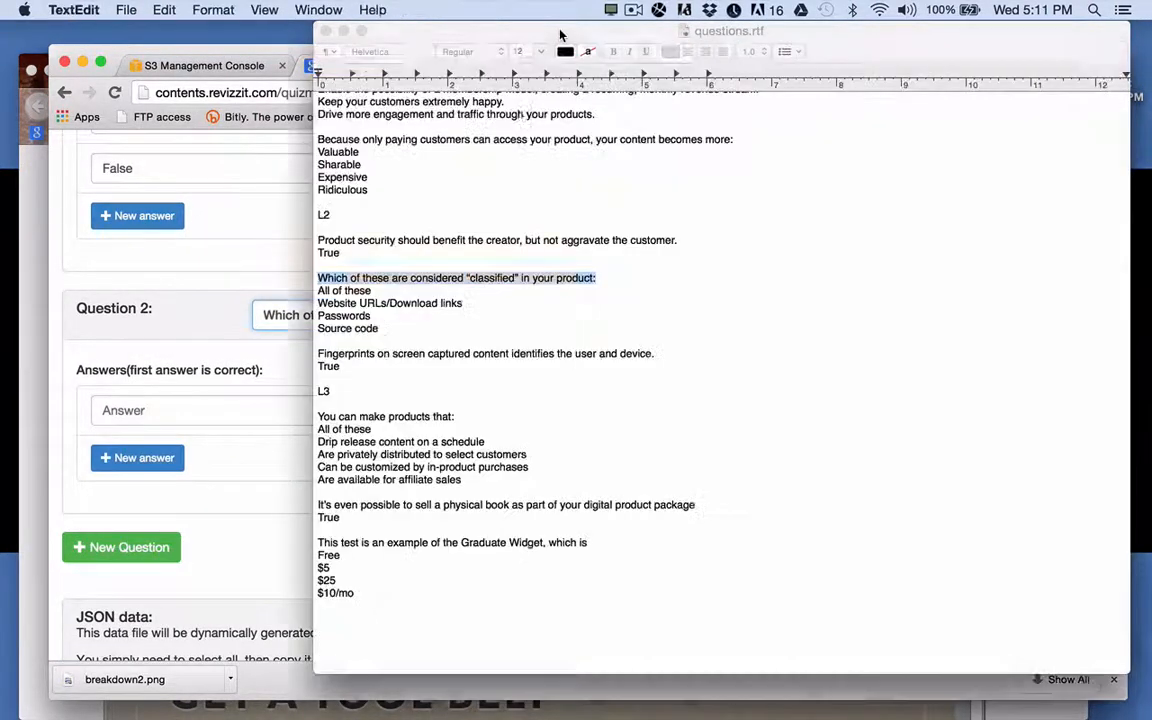
pyautogui.moveTo(373, 290); pyautogui.dragTo(319, 288)
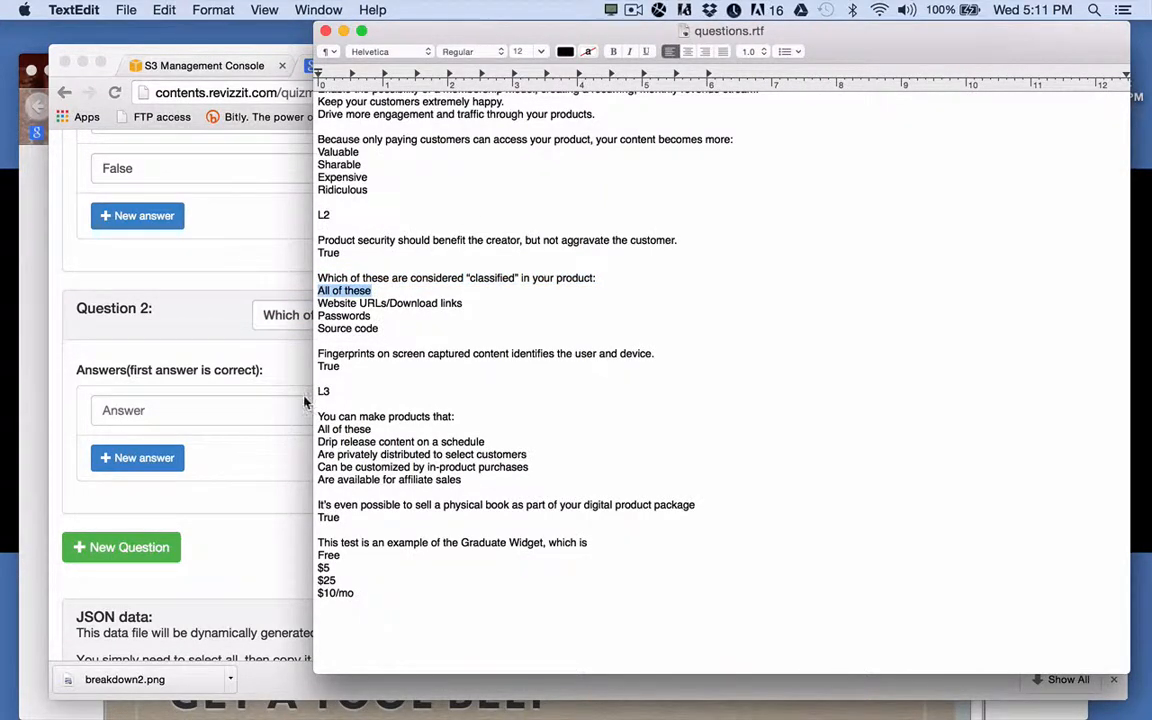
pyautogui.click(176, 365)
pyautogui.click(196, 408)
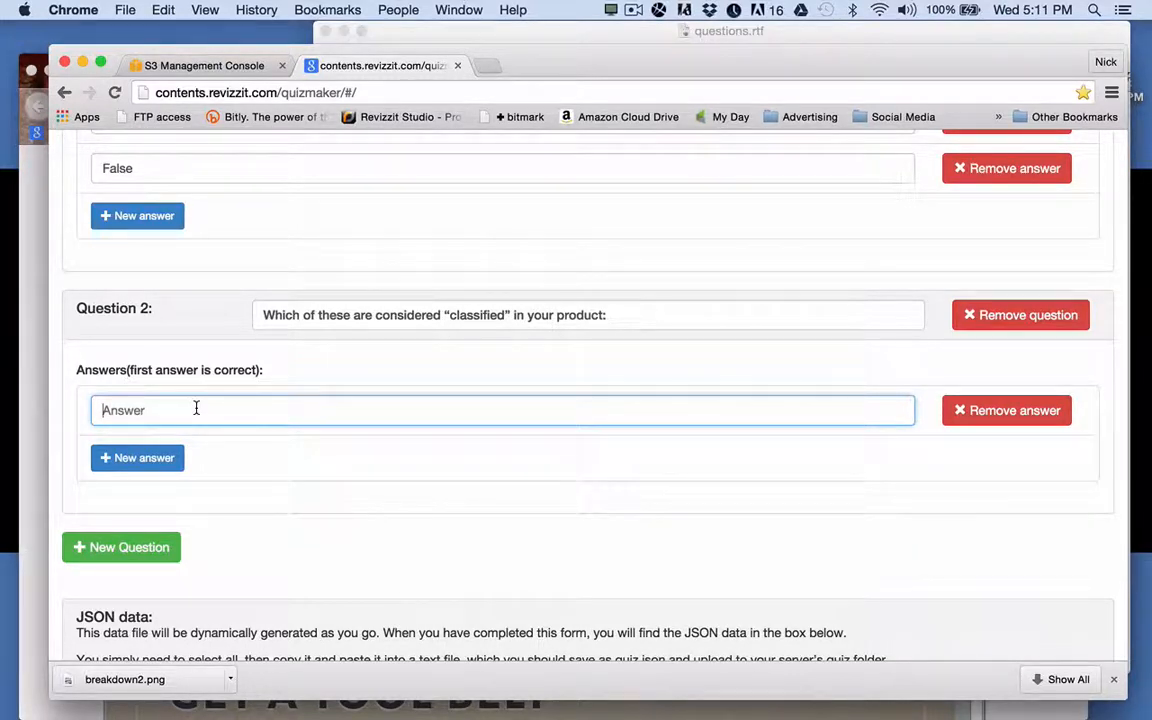
pyautogui.write('All of these')
# Add Question 2 answers Website URLs/Download links and Passwords from the questions document.
pyautogui.click(178, 458)
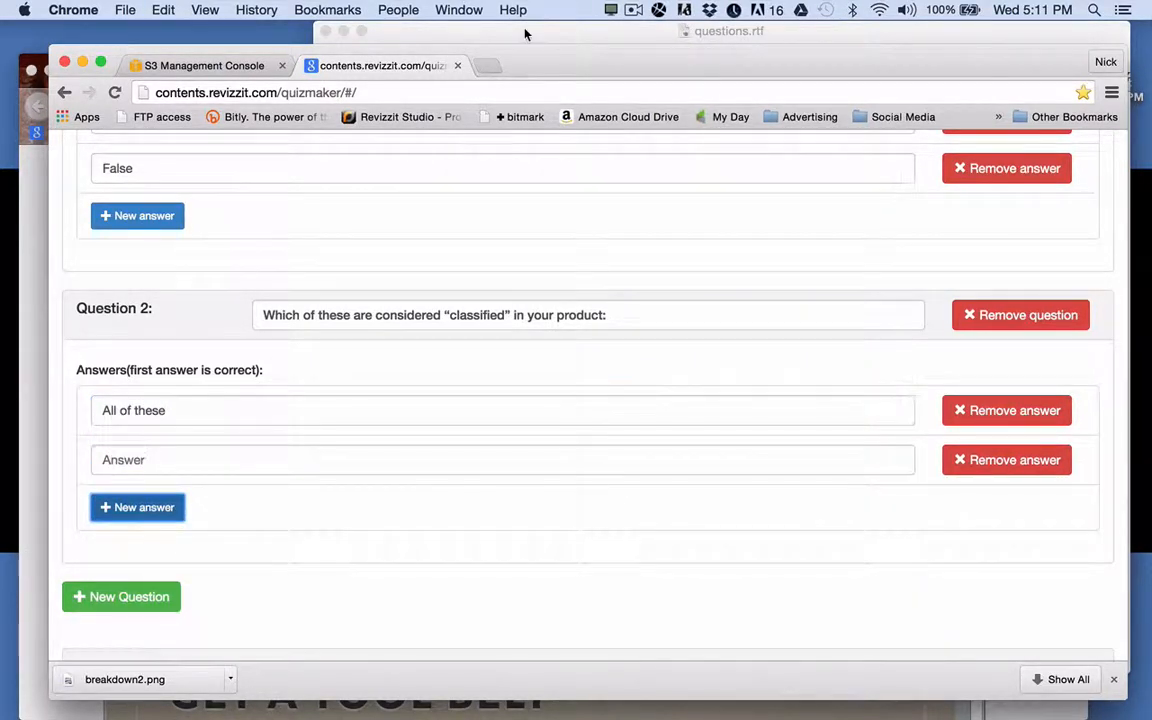
pyautogui.click(483, 27)
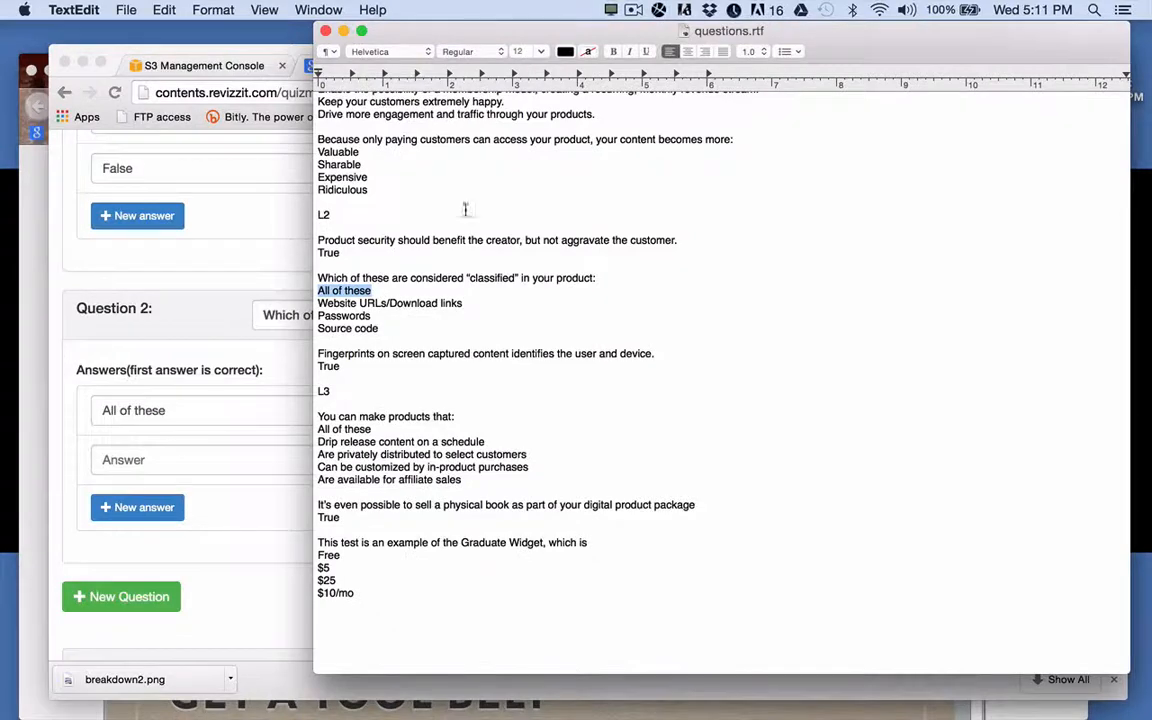
pyautogui.tripleClick(383, 303)
pyautogui.press('cmd+c')
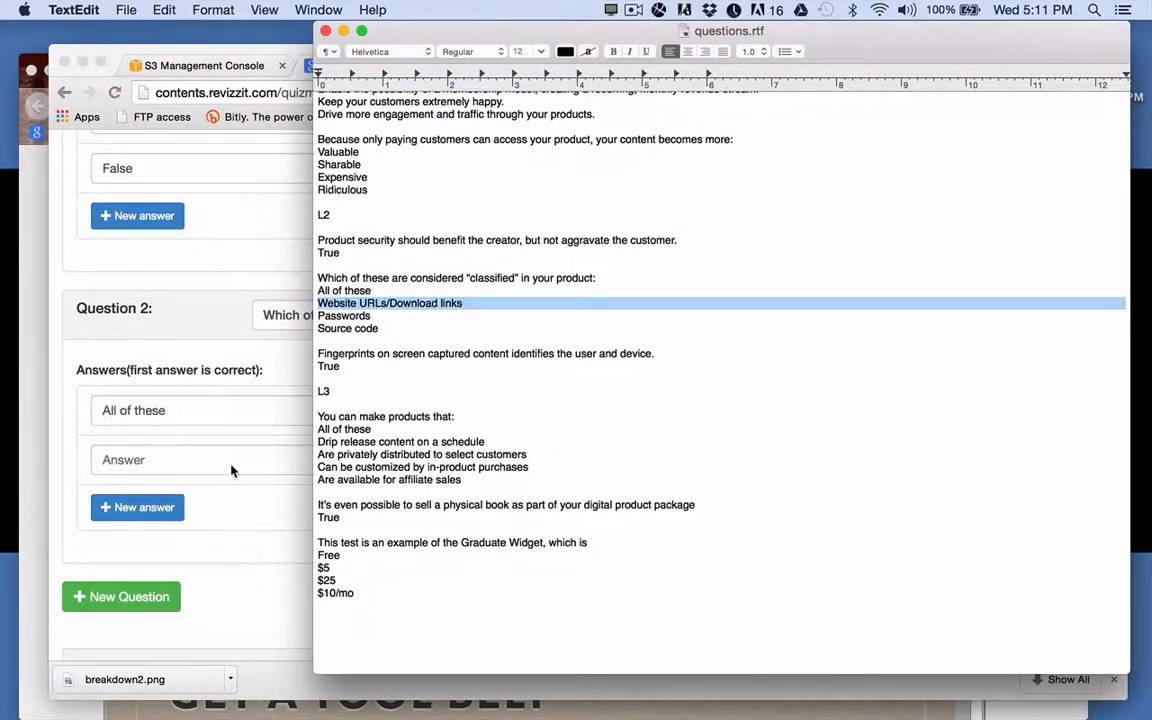
pyautogui.click(231, 465)
pyautogui.press('cmd+v')
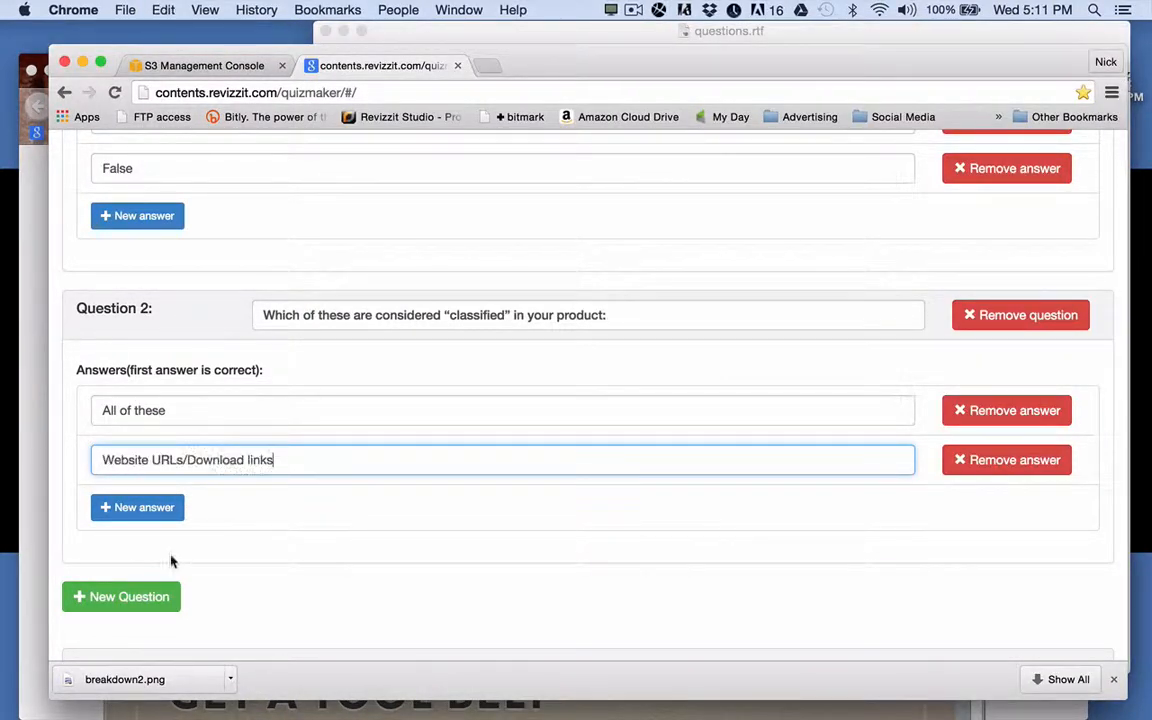
pyautogui.click(145, 508)
pyautogui.click(437, 31)
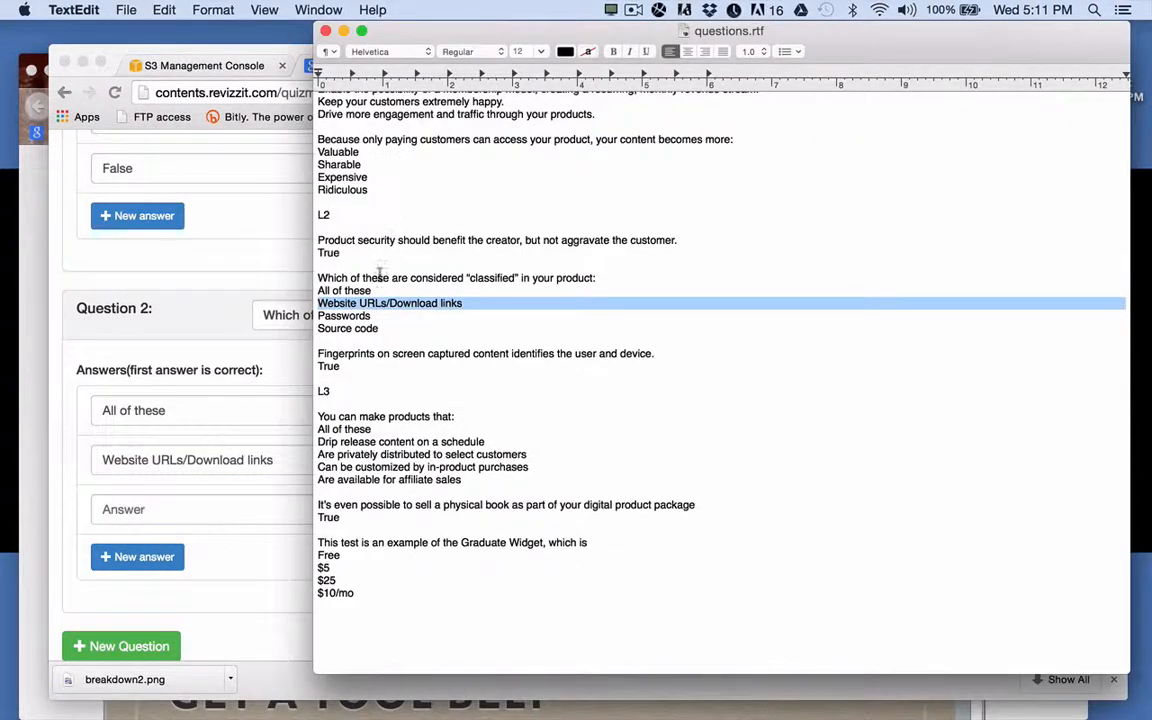
pyautogui.doubleClick(355, 317)
pyautogui.press('super+c')
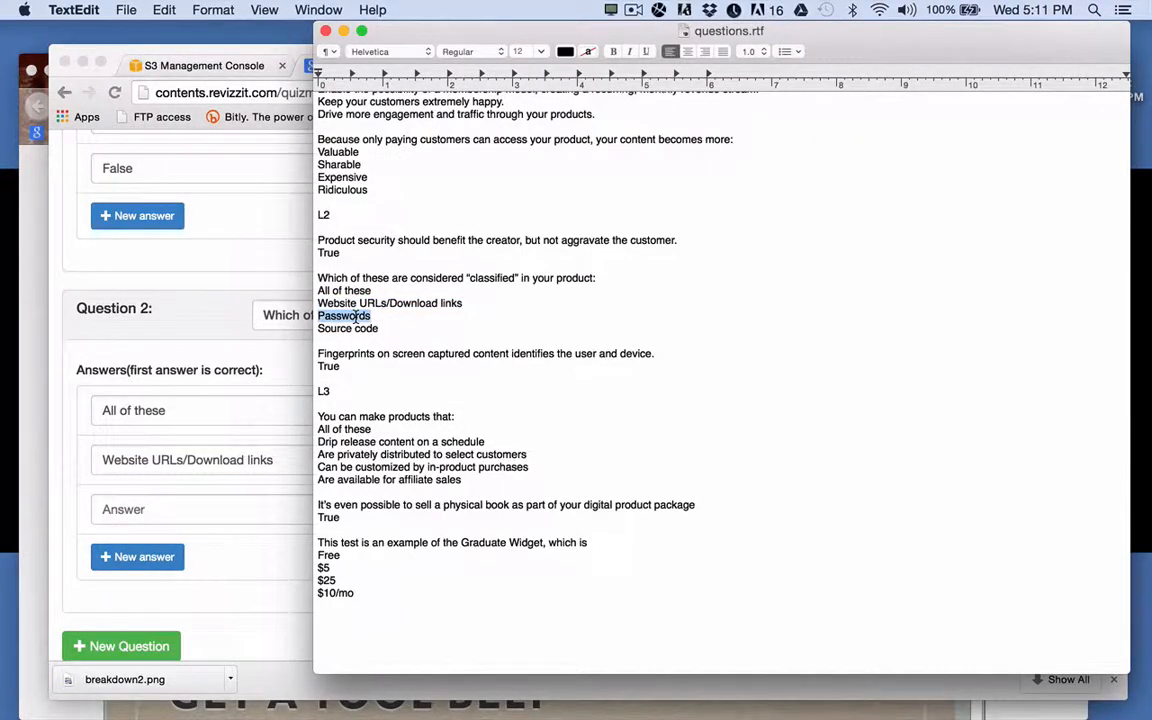
pyautogui.click(208, 507)
pyautogui.press('super+v')
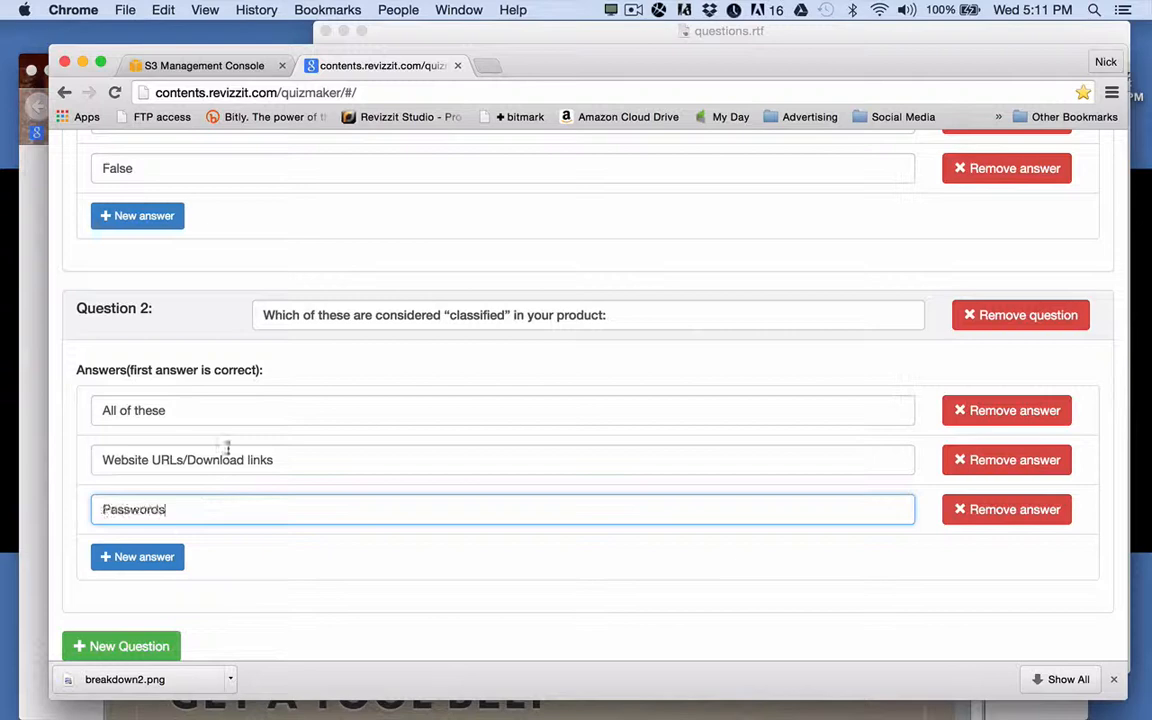
# Add Source code as Question 2's fourth answer, then add a blank Question 3.
pyautogui.click(145, 556)
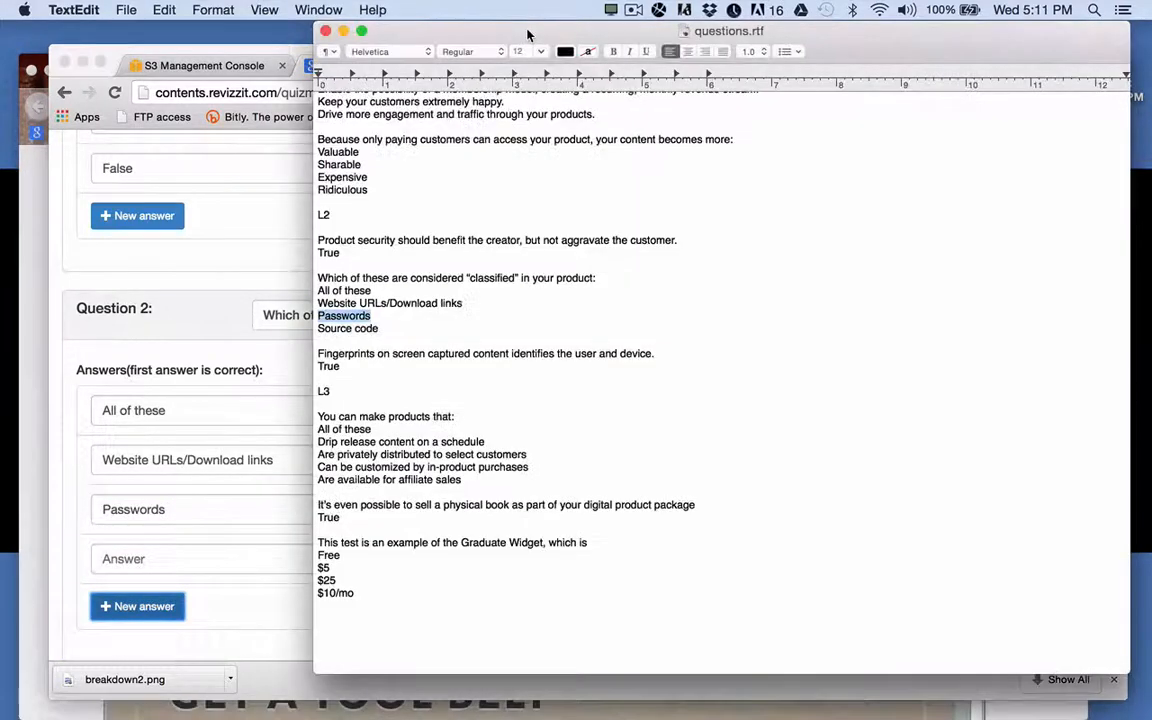
pyautogui.click(473, 32)
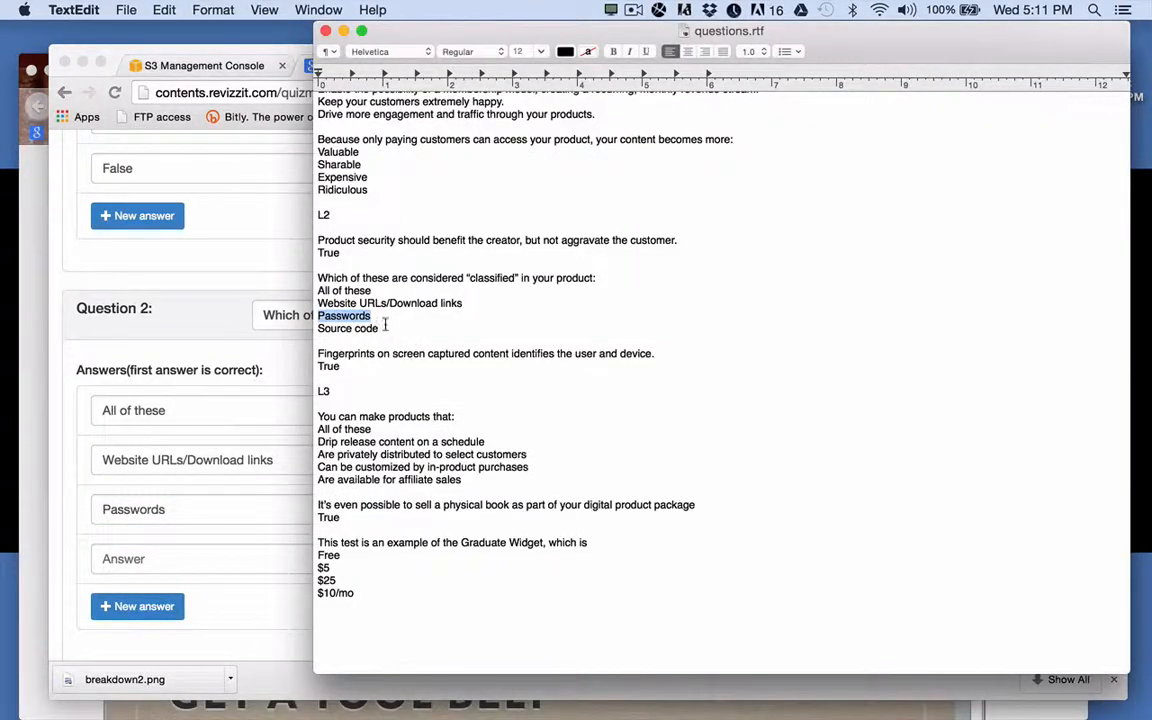
pyautogui.tripleClick(366, 330)
pyautogui.press('super+c')
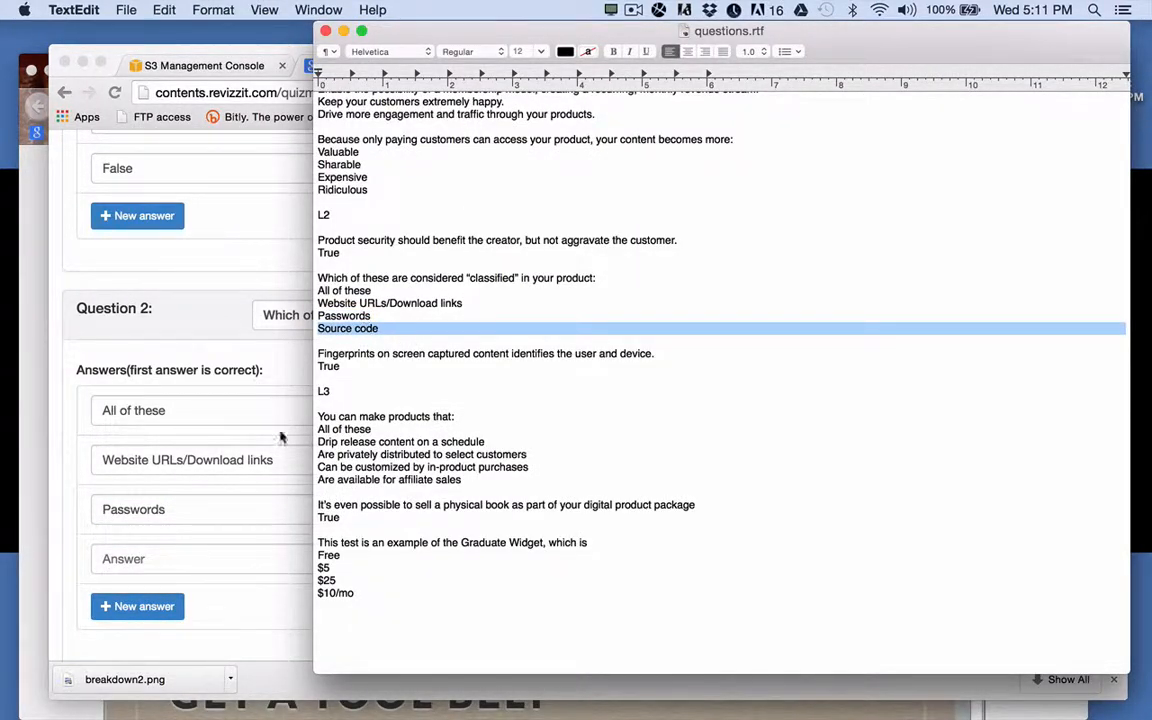
pyautogui.click(210, 559)
pyautogui.press('super+v')
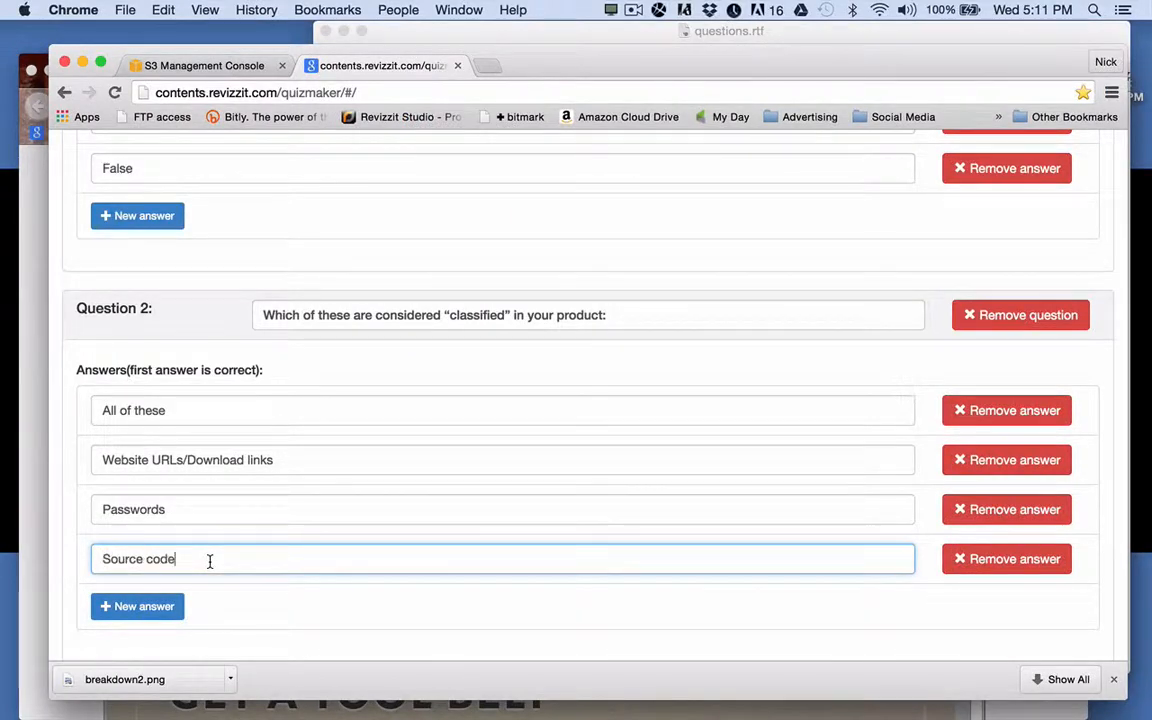
pyautogui.scroll(-4, 275, 586)
pyautogui.click(150, 512)
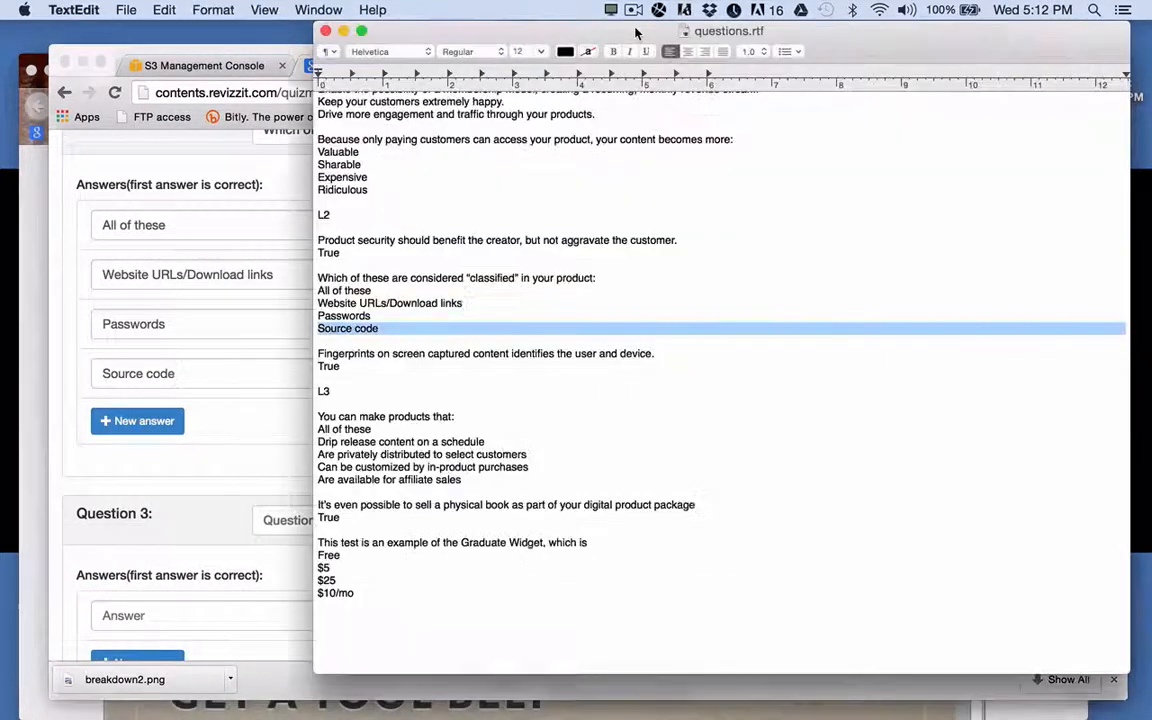
# Copy the Fingerprints statement from the questions document into Question 3.
pyautogui.click(574, 31)
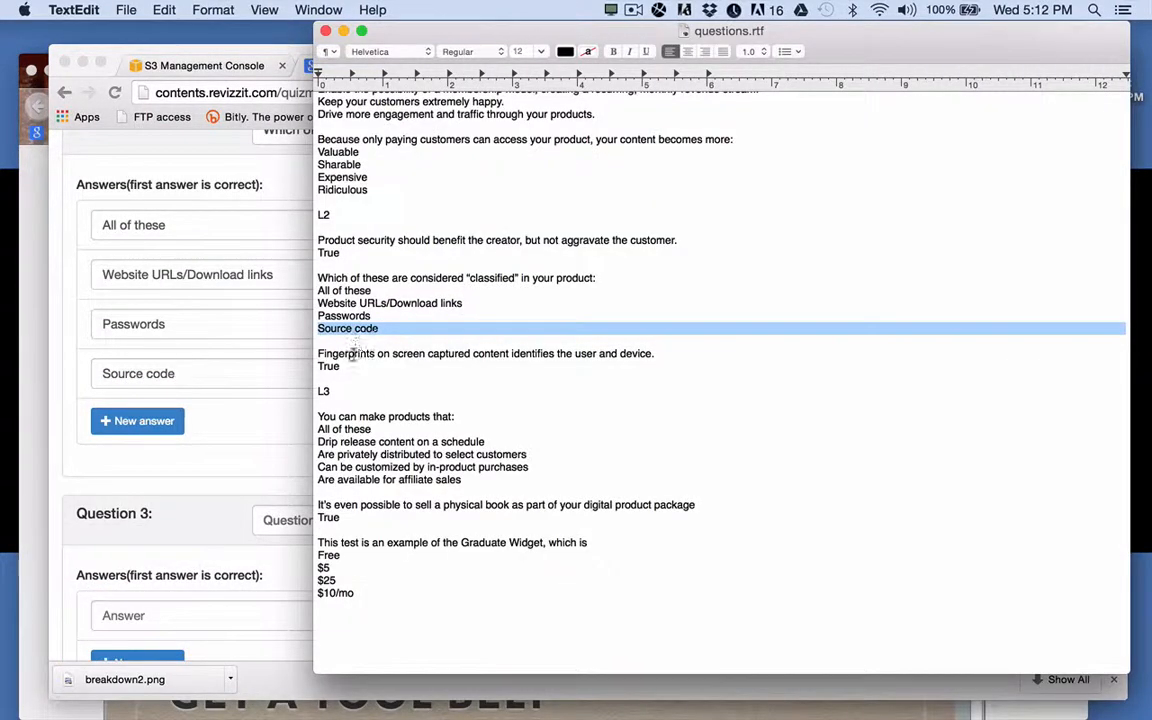
pyautogui.moveTo(320, 354); pyautogui.dragTo(658, 351)
pyautogui.press('super+c')
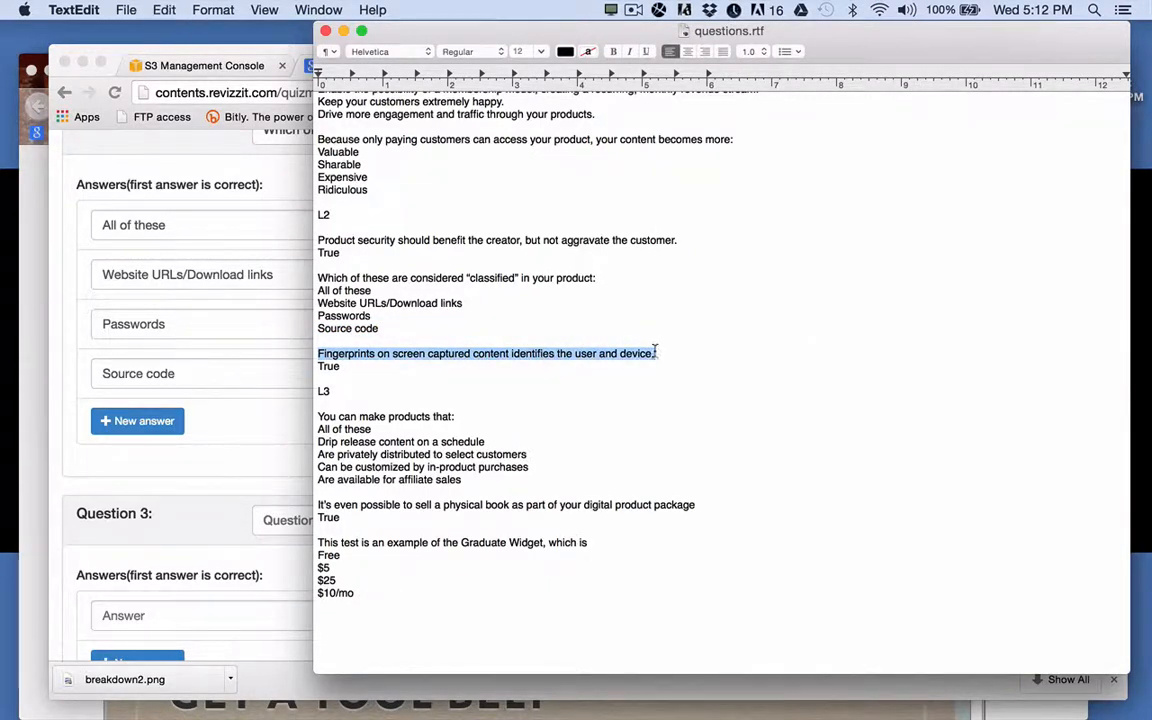
pyautogui.scroll(-3, 212, 465)
pyautogui.click(220, 485)
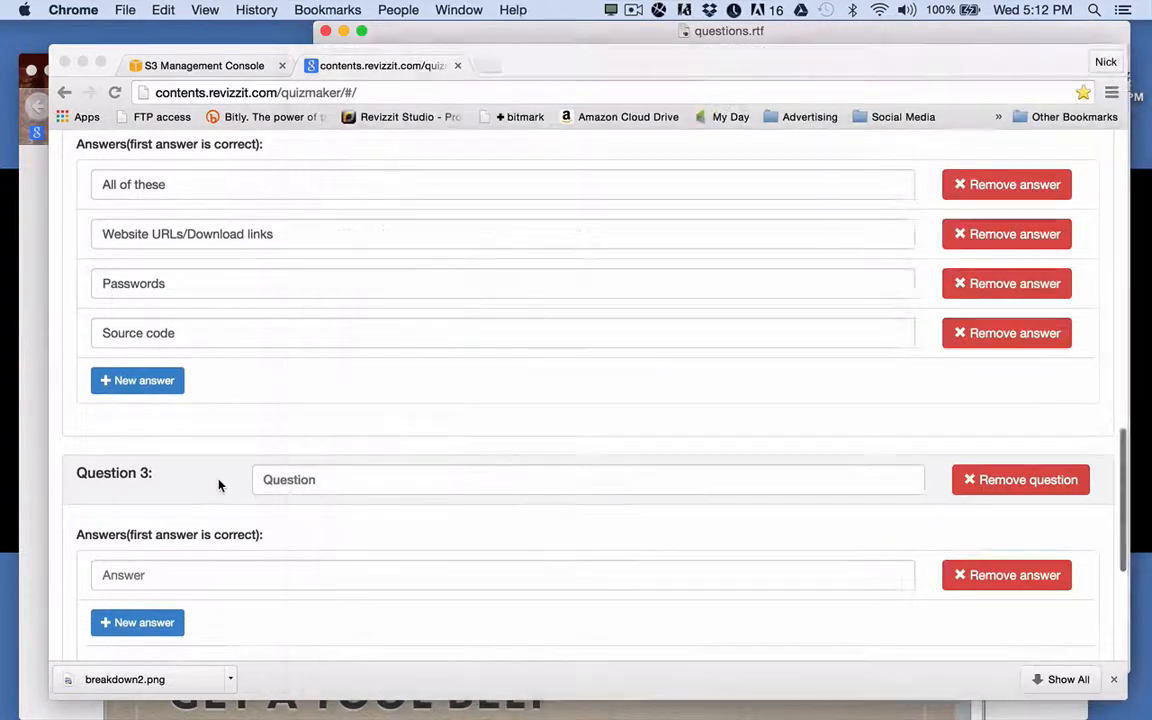
pyautogui.click(283, 480)
pyautogui.press('super+v')
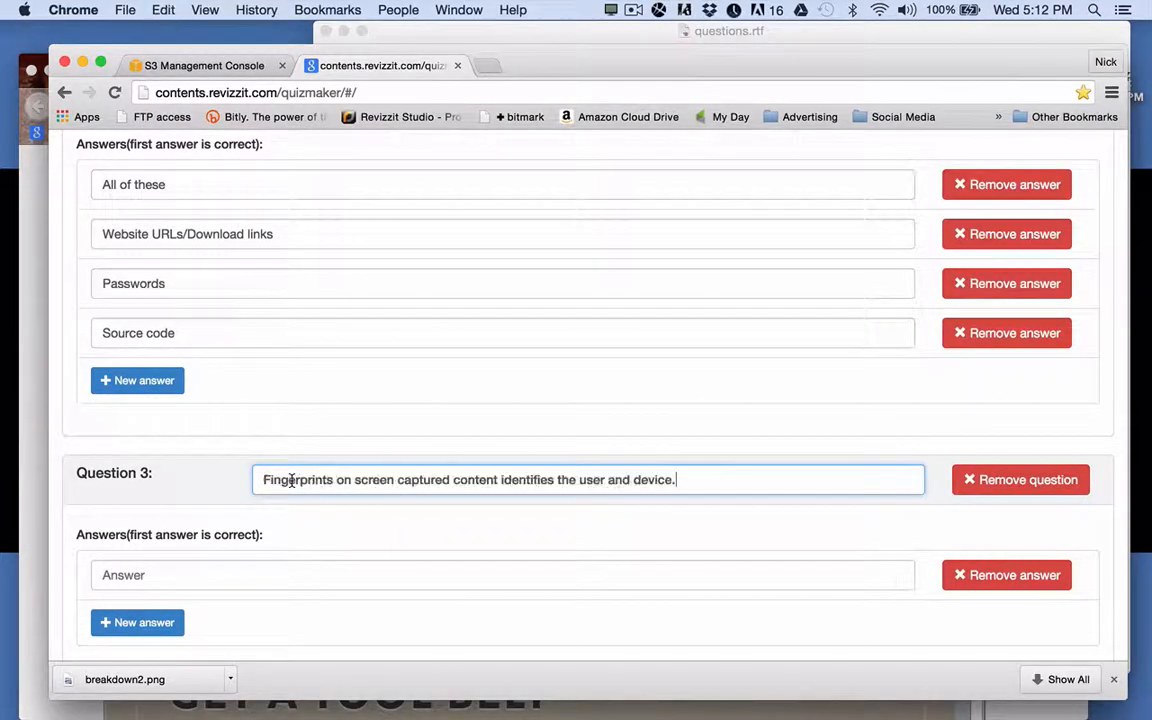
# Give Question 3 the answers True and False.
pyautogui.click(195, 576)
pyautogui.write('Tr')
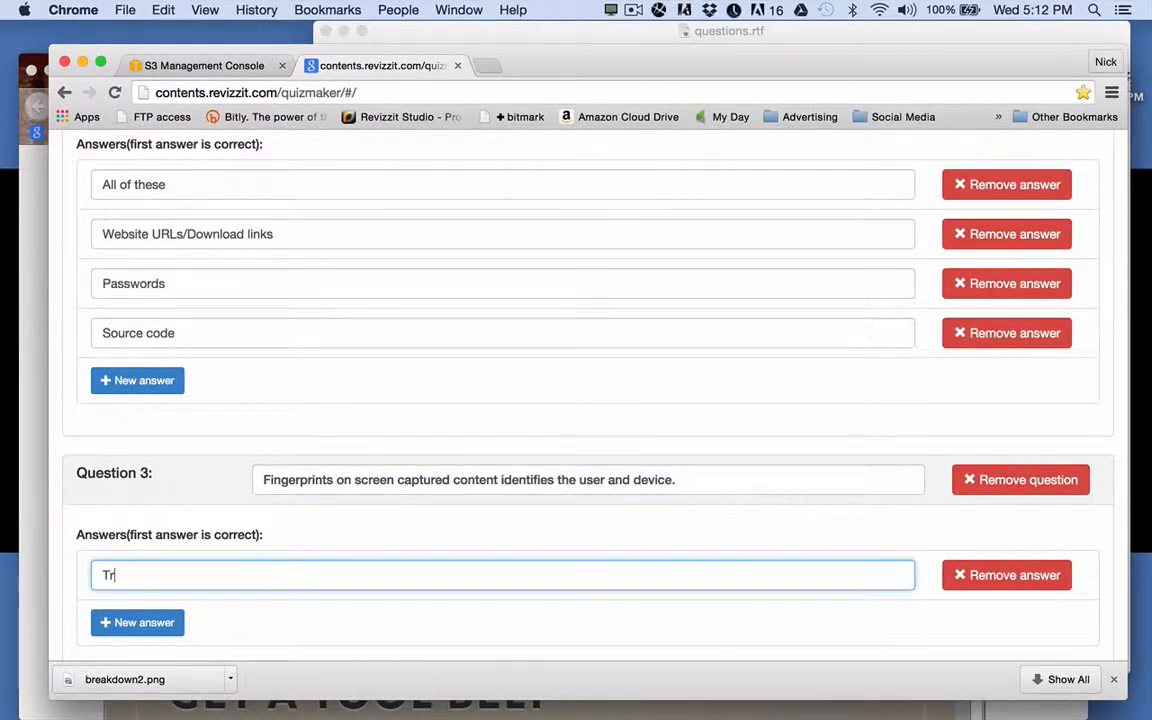
pyautogui.write('ue')
pyautogui.click(152, 622)
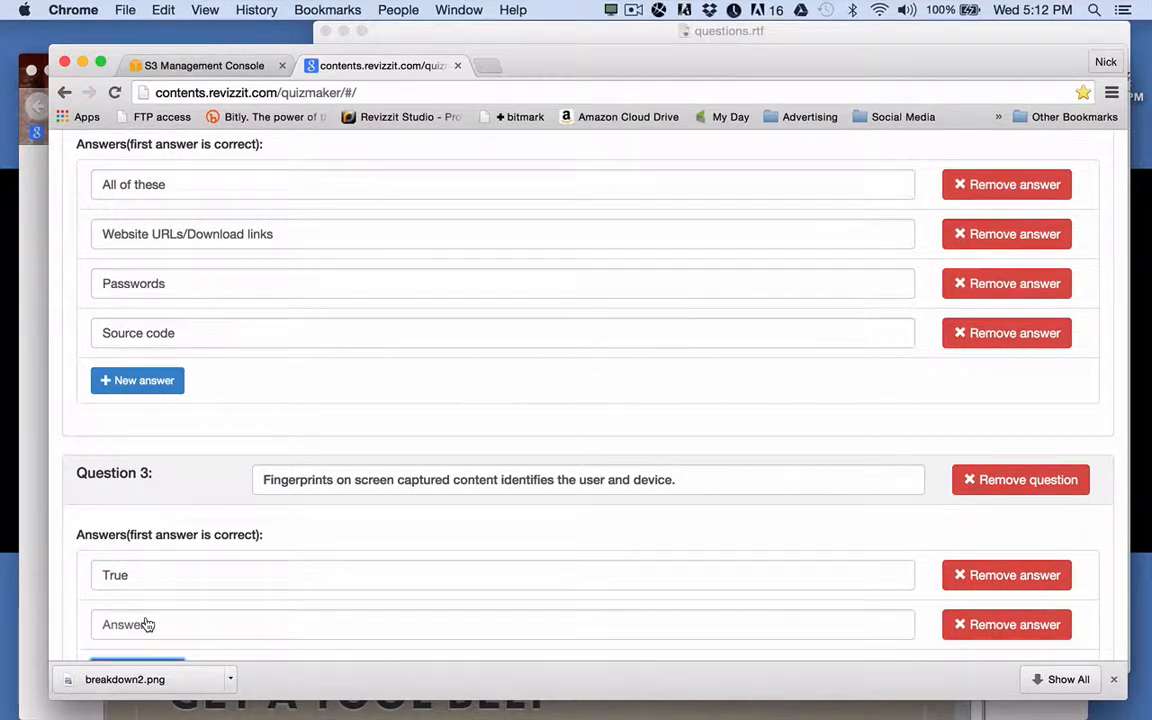
pyautogui.click(146, 624)
pyautogui.write('Fals')
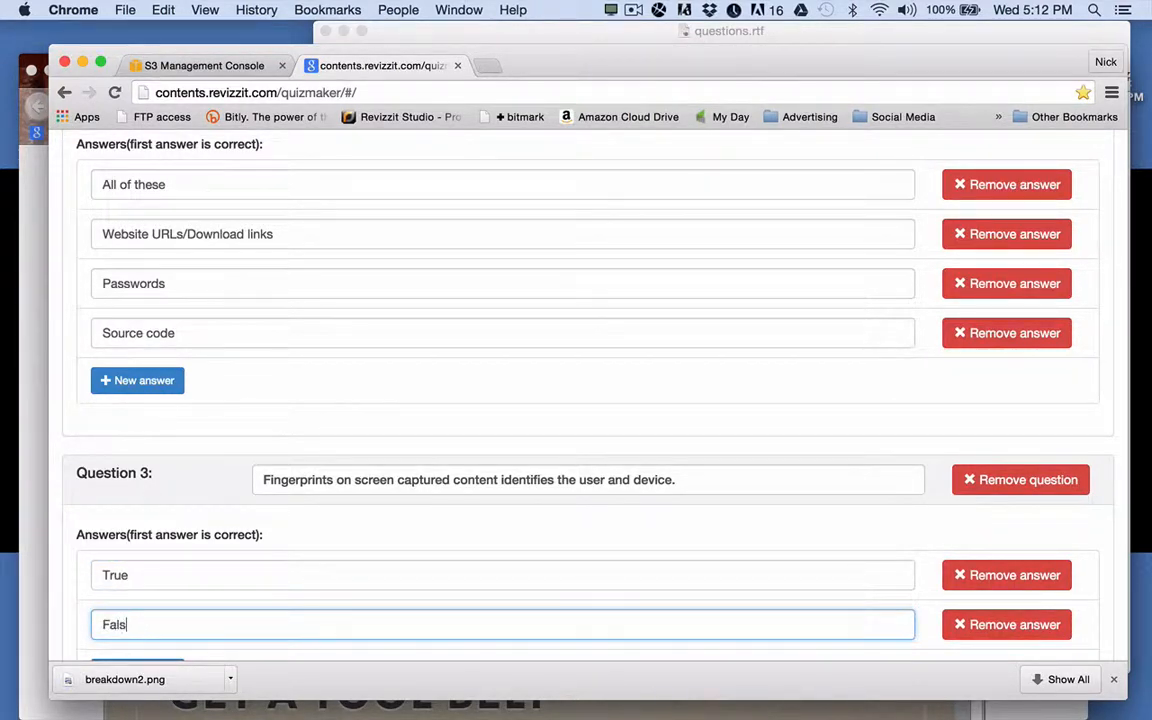
pyautogui.write('e')
pyautogui.scroll(-8, 211, 586)
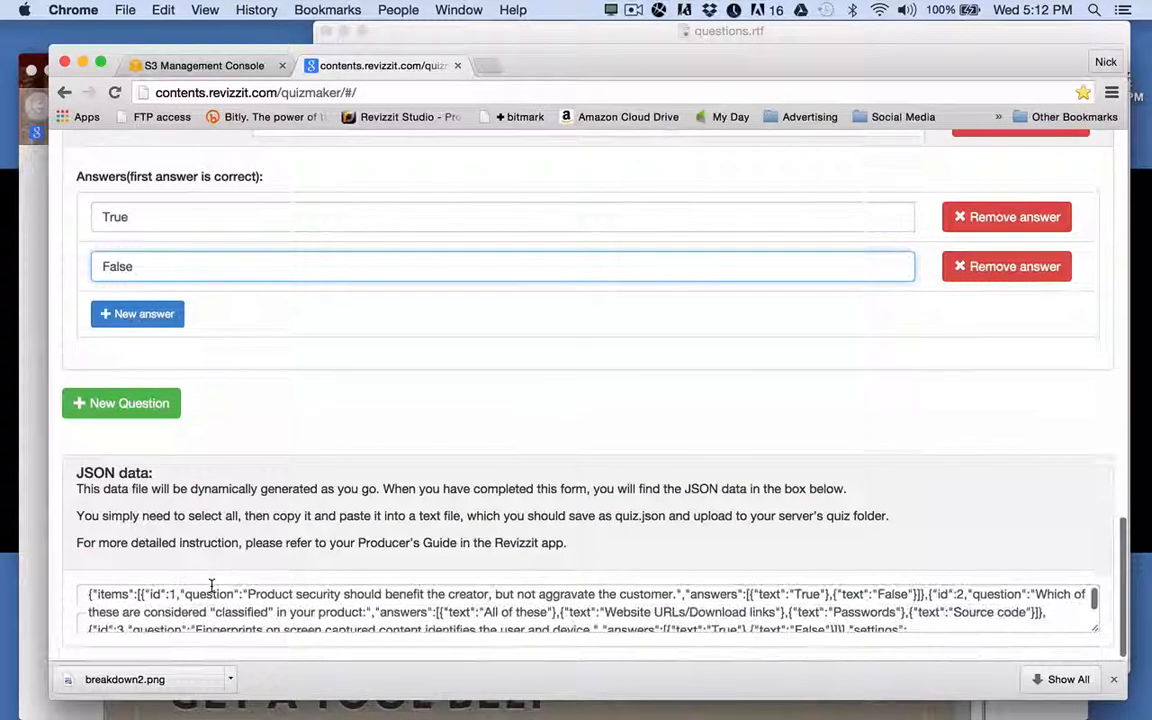
# Paste the full quiz JSON (questions 1–3, 'Get Lesson 3') into a new TextEdit document and start saving it.
pyautogui.click(274, 614)
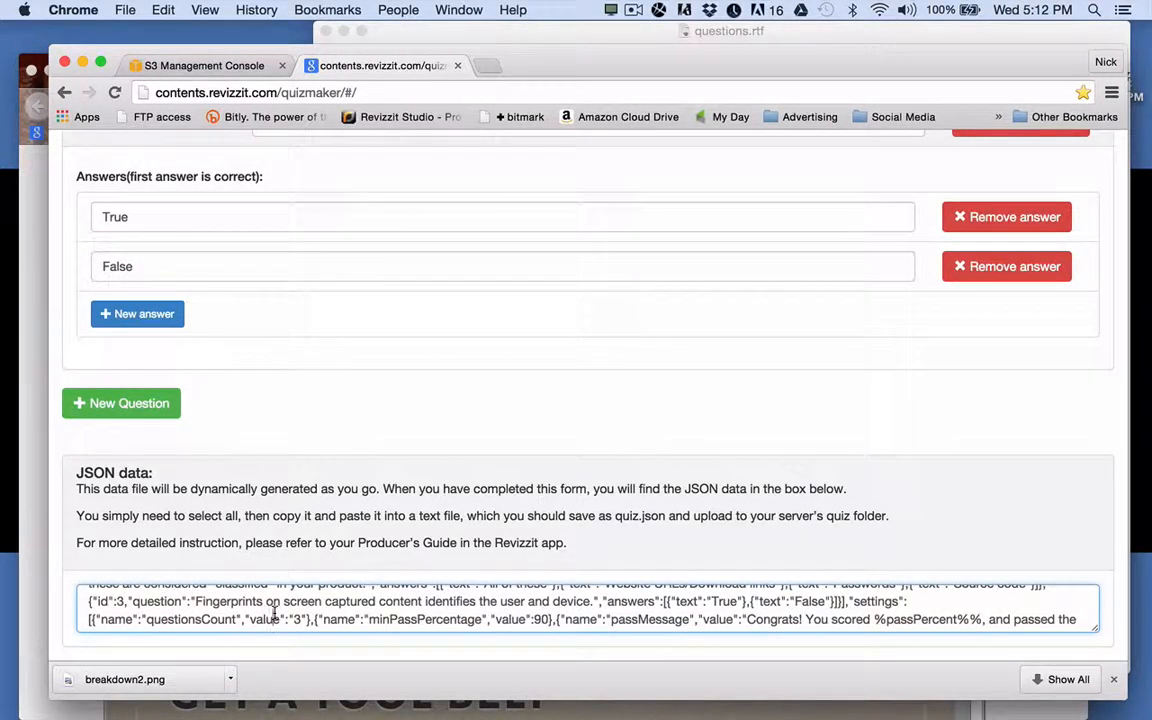
pyautogui.press('super+a')
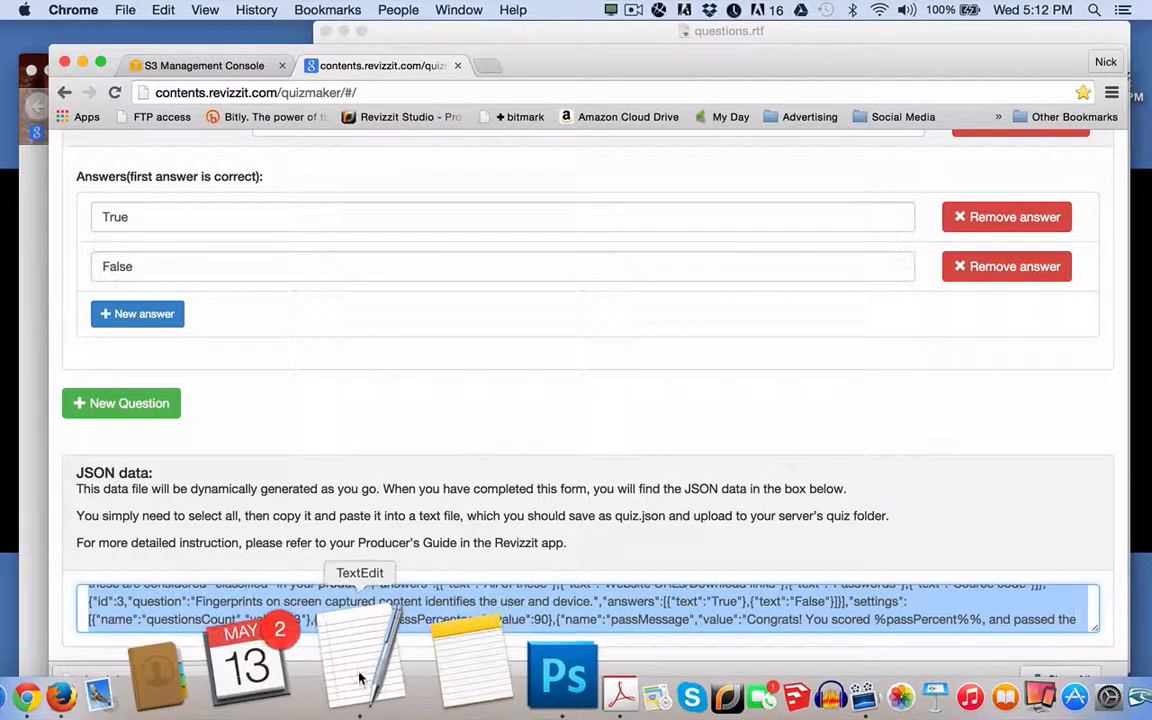
pyautogui.click(435, 648)
pyautogui.click(120, 10)
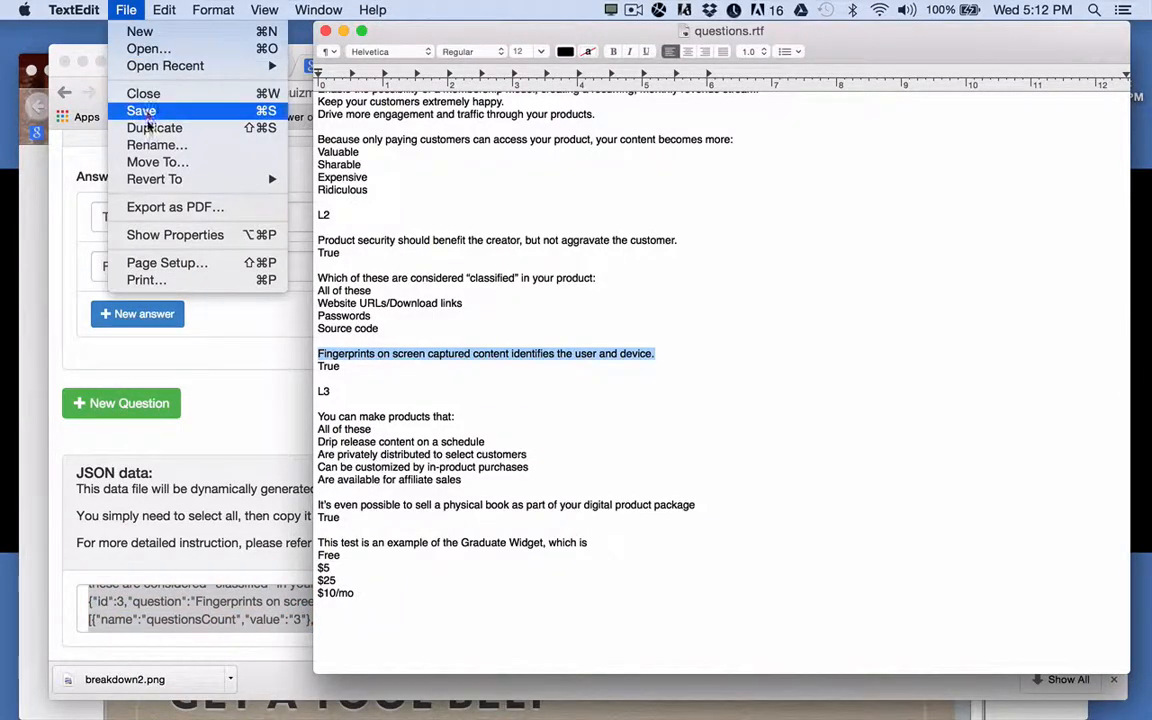
pyautogui.click(140, 33)
pyautogui.press('super+v')
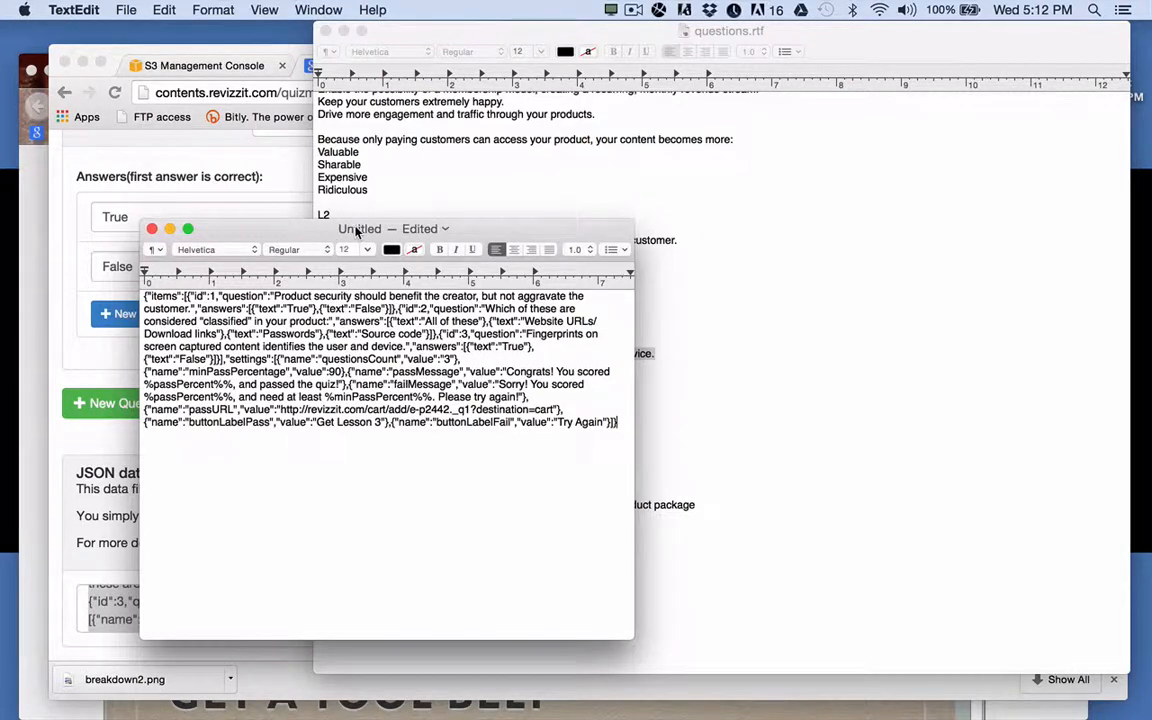
pyautogui.click(125, 10)
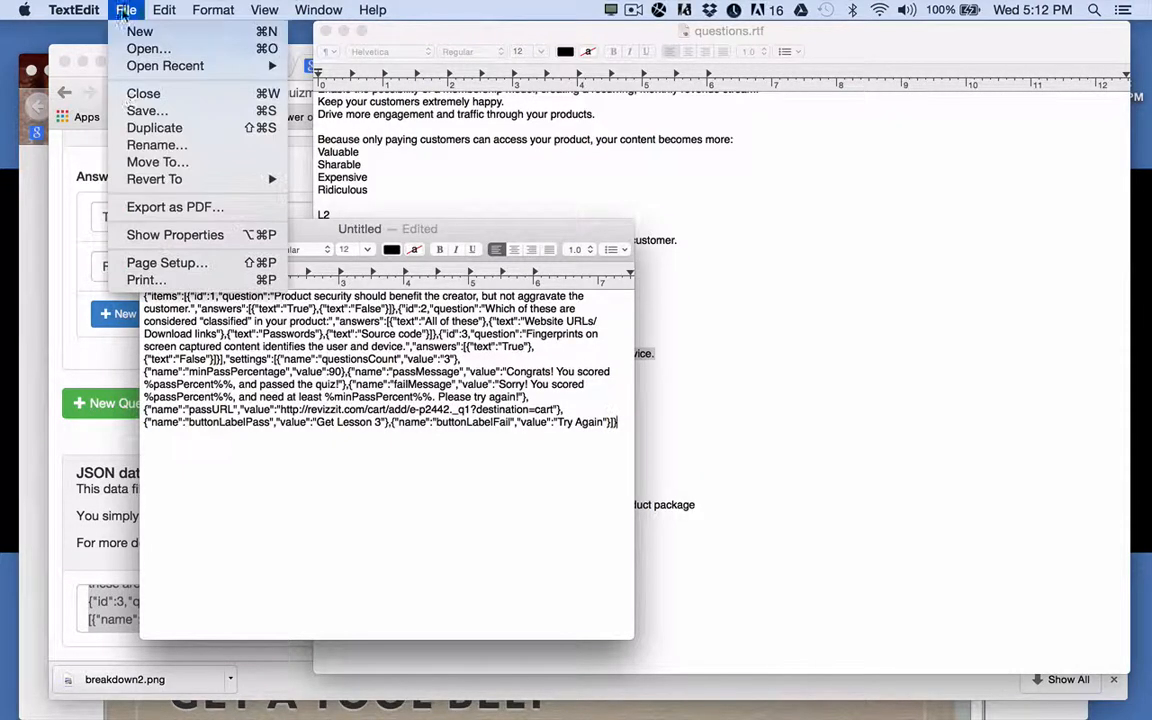
pyautogui.click(140, 111)
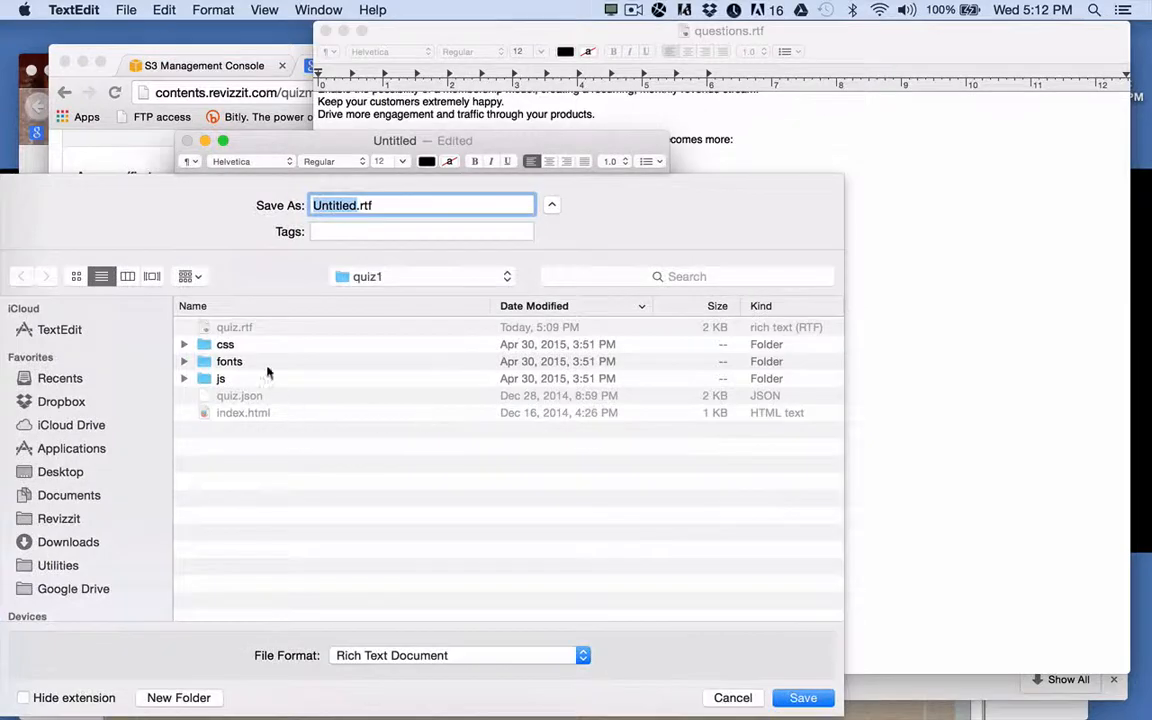
# Save the document as quiz.rtf in the e-course example quiz2 folder, then close it.
pyautogui.click(371, 277)
pyautogui.click(376, 298)
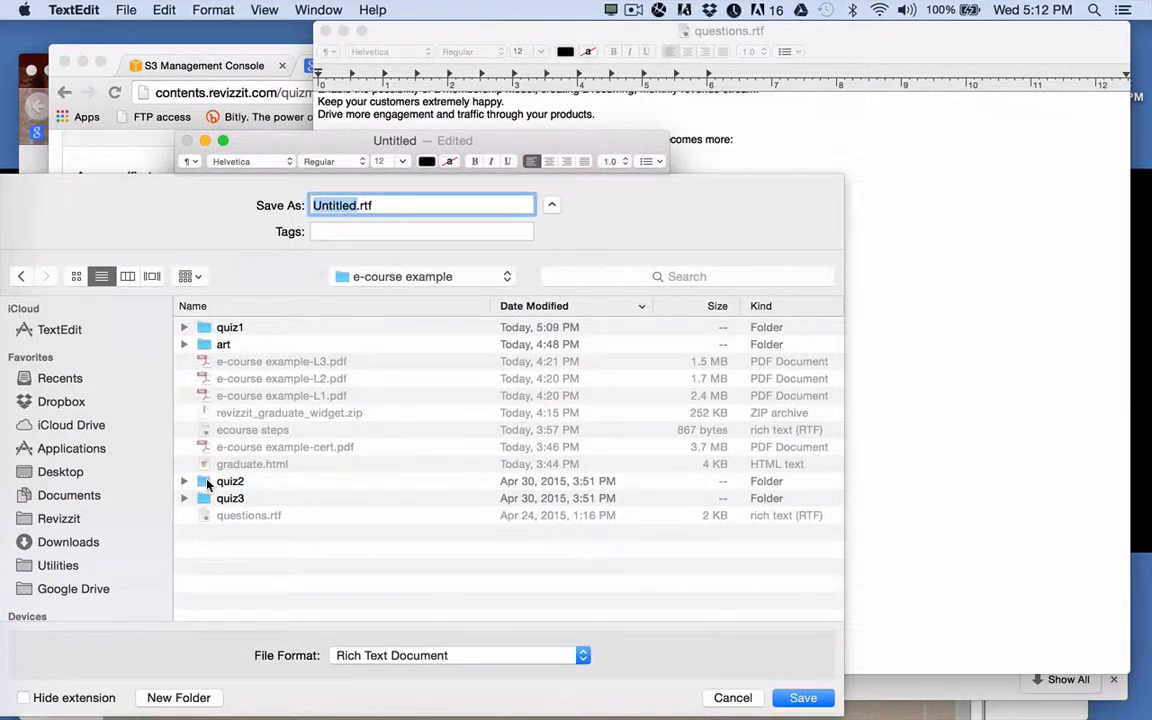
pyautogui.doubleClick(202, 481)
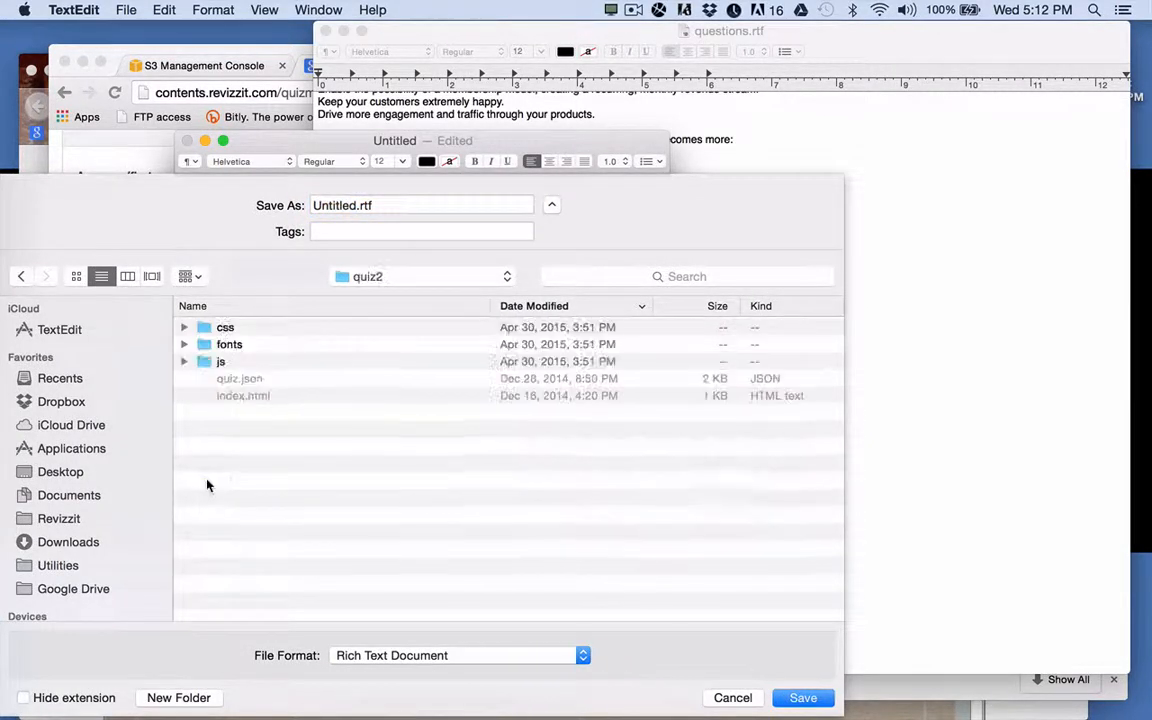
pyautogui.doubleClick(343, 205)
pyautogui.write('quiz')
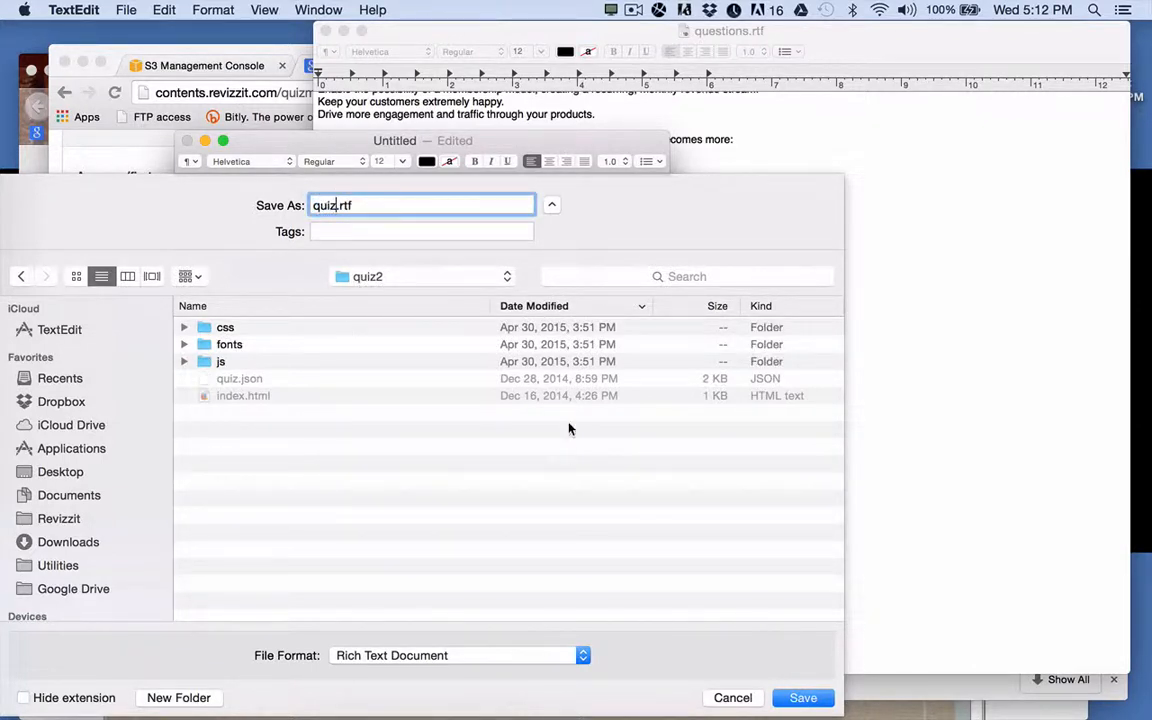
pyautogui.click(803, 697)
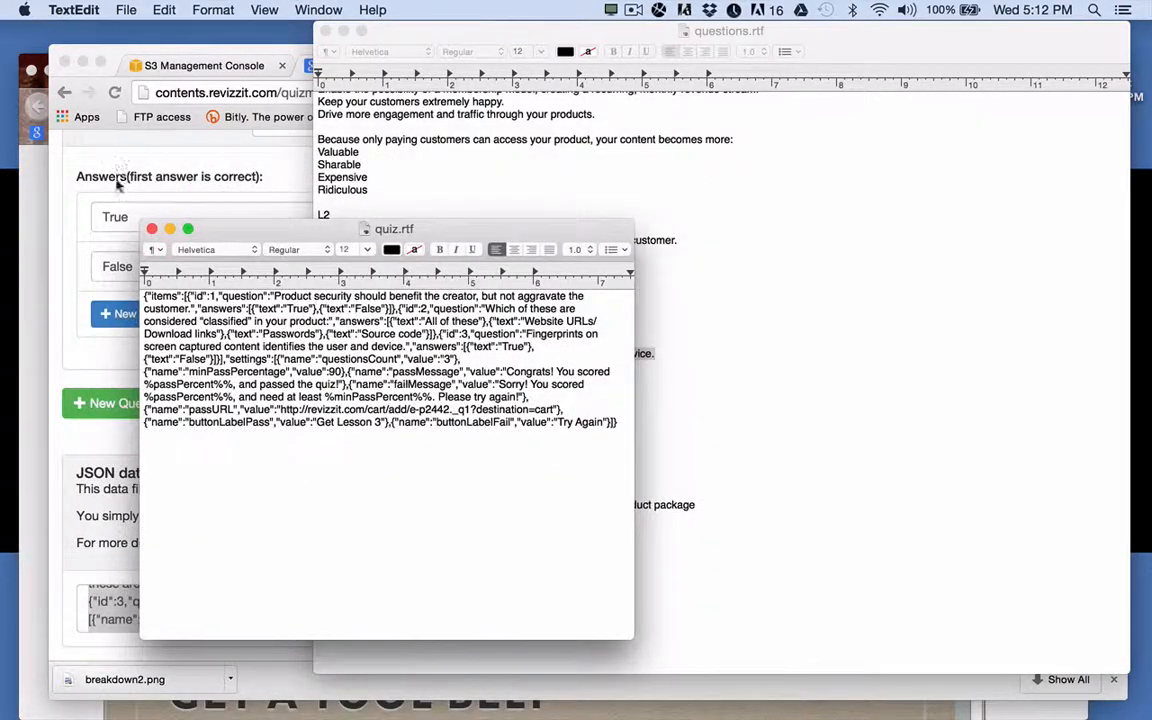
pyautogui.click(152, 229)
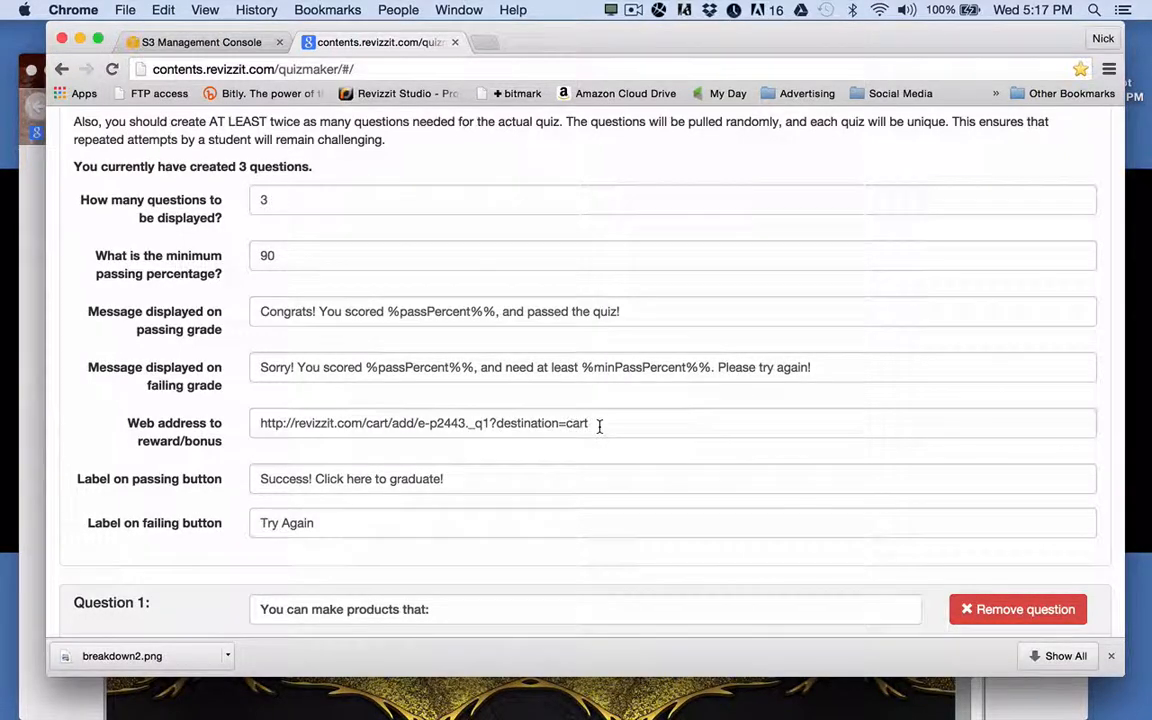
pyautogui.moveTo(595, 424); pyautogui.dragTo(252, 424)
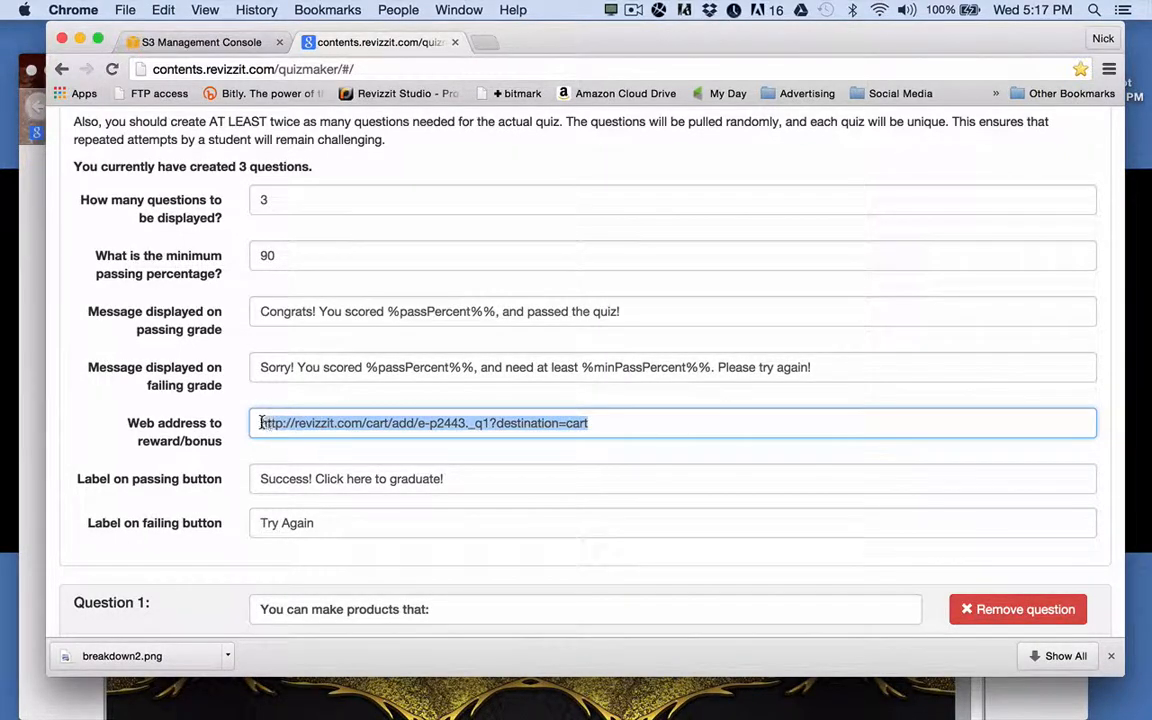
pyautogui.click(614, 422)
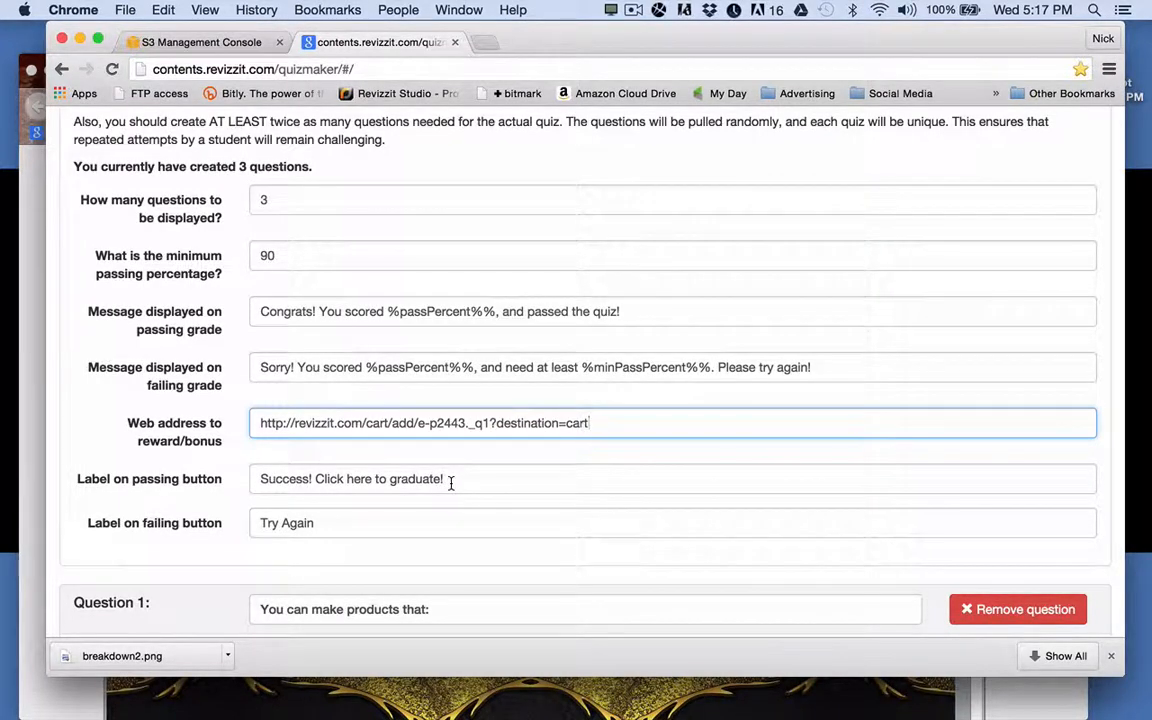
pyautogui.moveTo(453, 481); pyautogui.dragTo(255, 479)
pyautogui.click(485, 481)
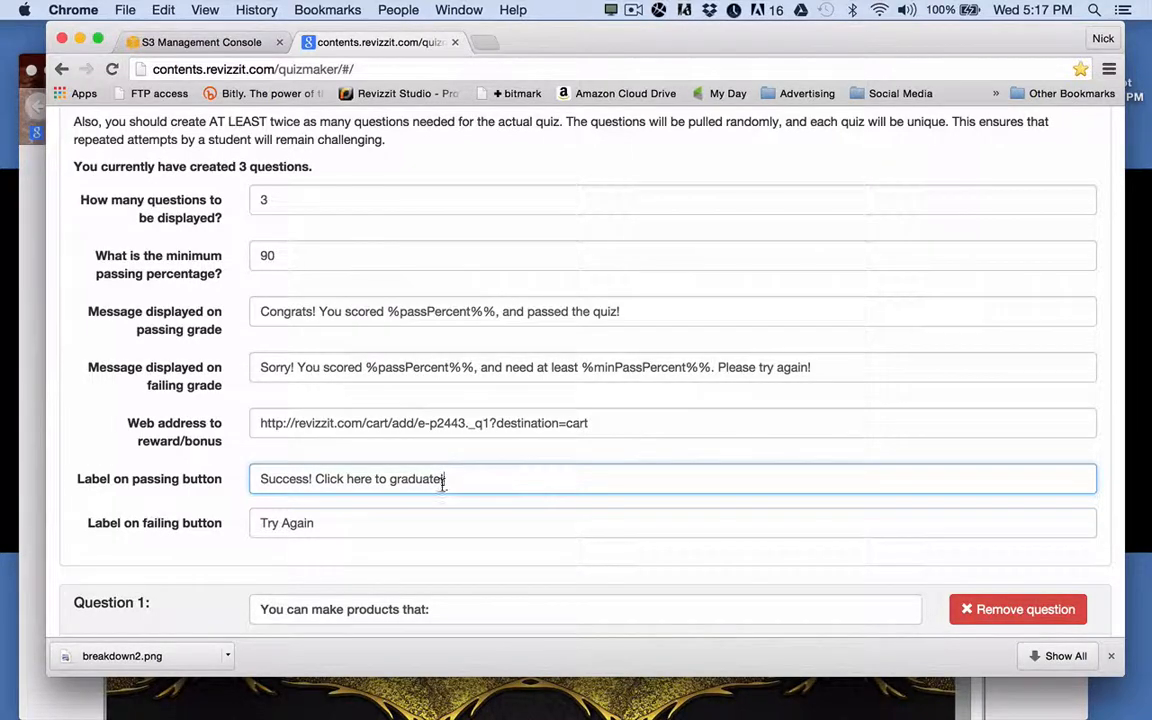
pyautogui.scroll(-2, 450, 478)
pyautogui.scroll(-5, 452, 485)
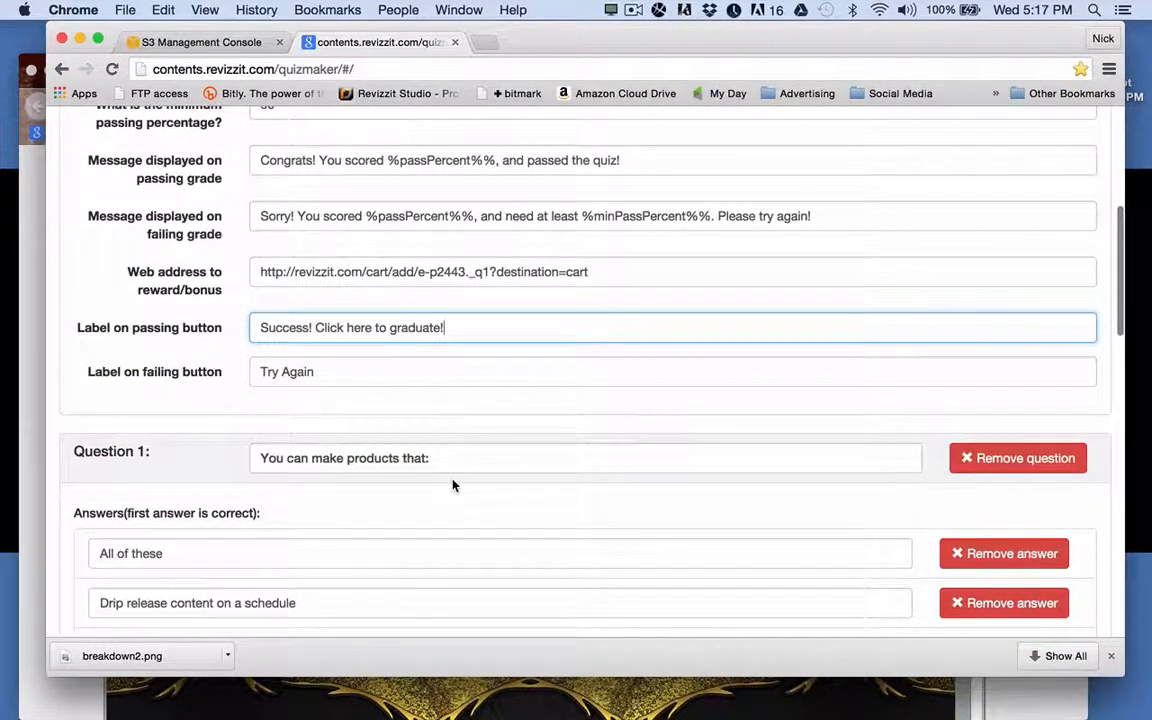
pyautogui.scroll(-2, 452, 485)
pyautogui.scroll(10, 452, 485)
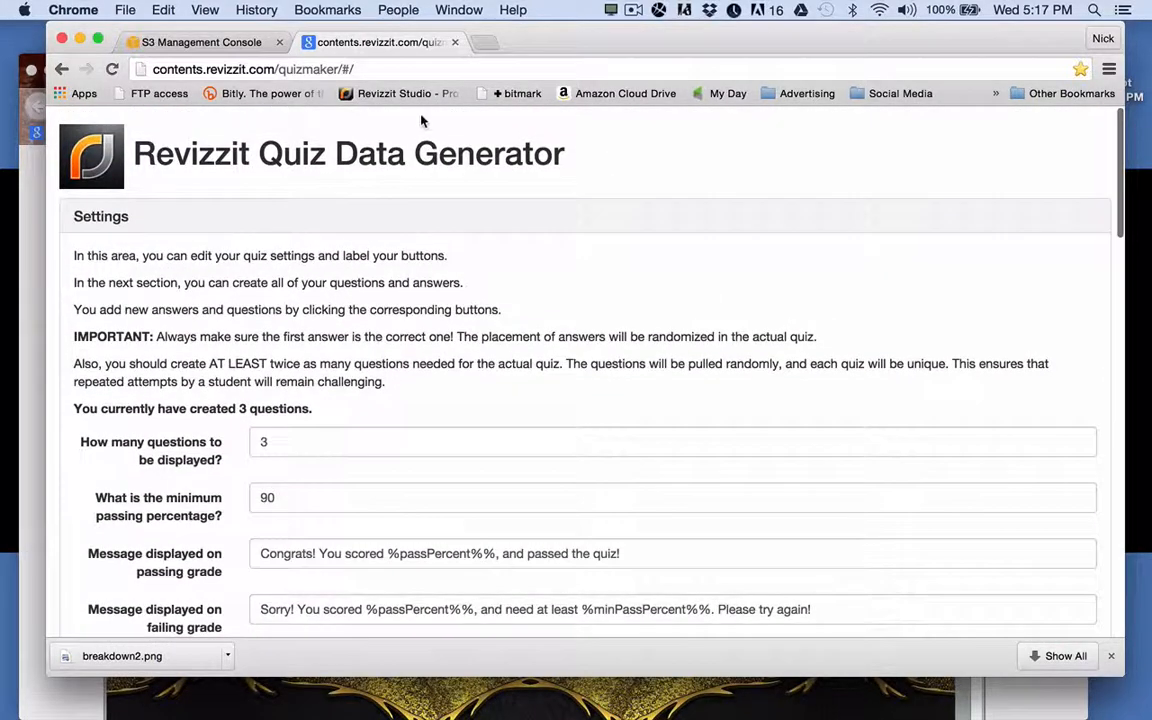
# Close the quiz generator tab and restore the minimized ecourse steps TextEdit notes.
pyautogui.click(455, 43)
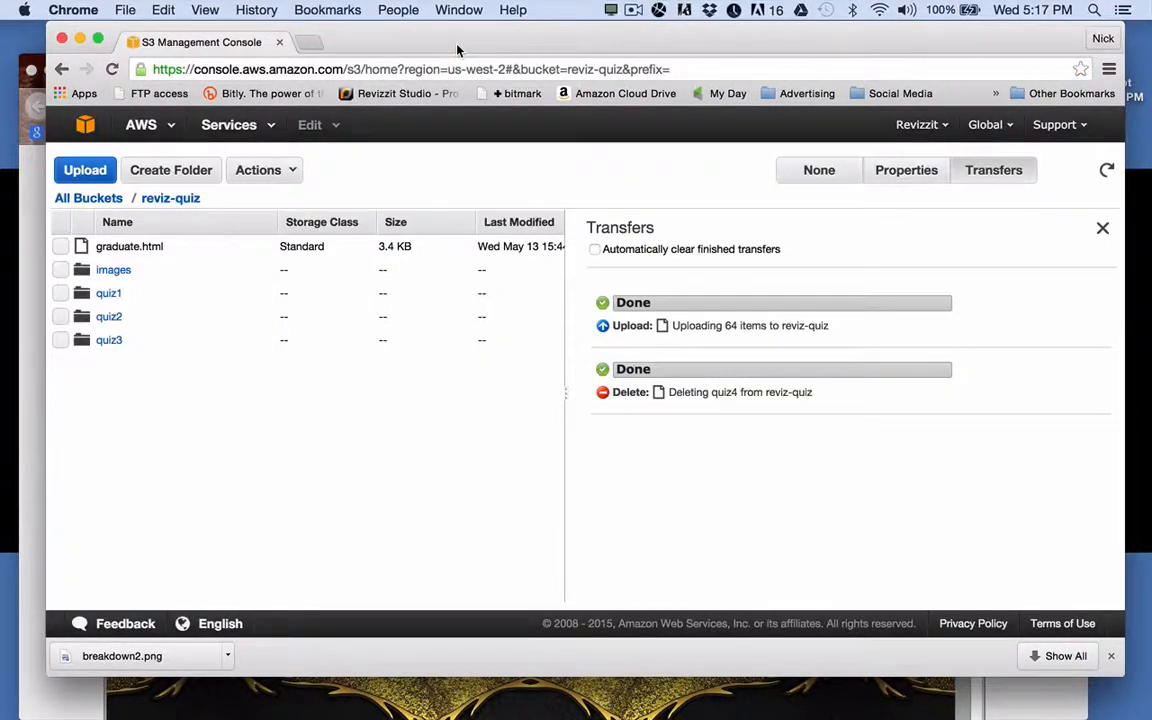
pyautogui.moveTo(545, 716)
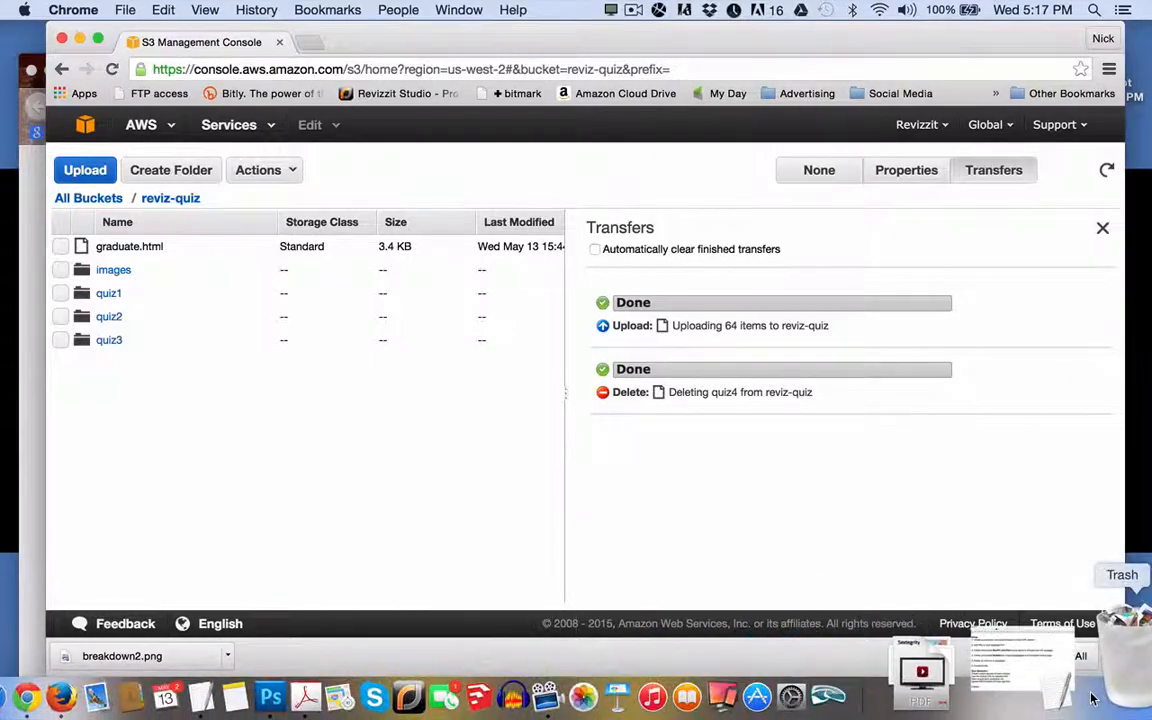
pyautogui.click(1072, 680)
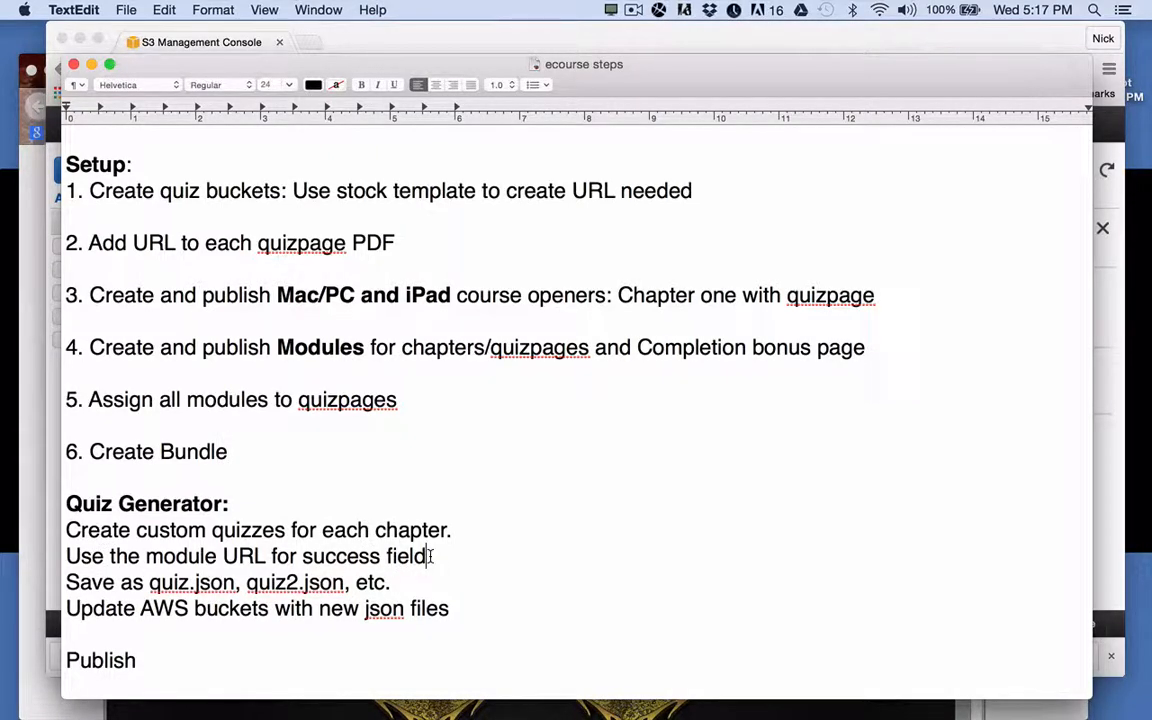
# Highlight the 'Save as quiz.json' line in the notes, then bring the 'e-course example' Finder window forward.
pyautogui.click(430, 556)
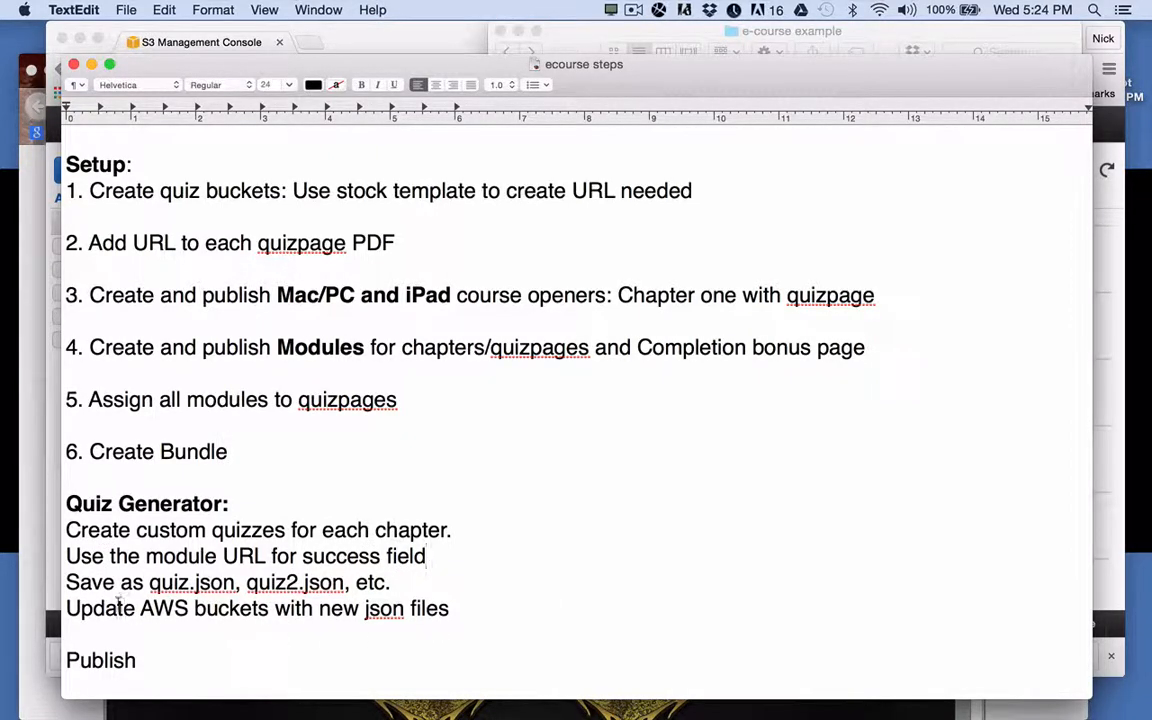
pyautogui.moveTo(144, 583); pyautogui.dragTo(398, 582)
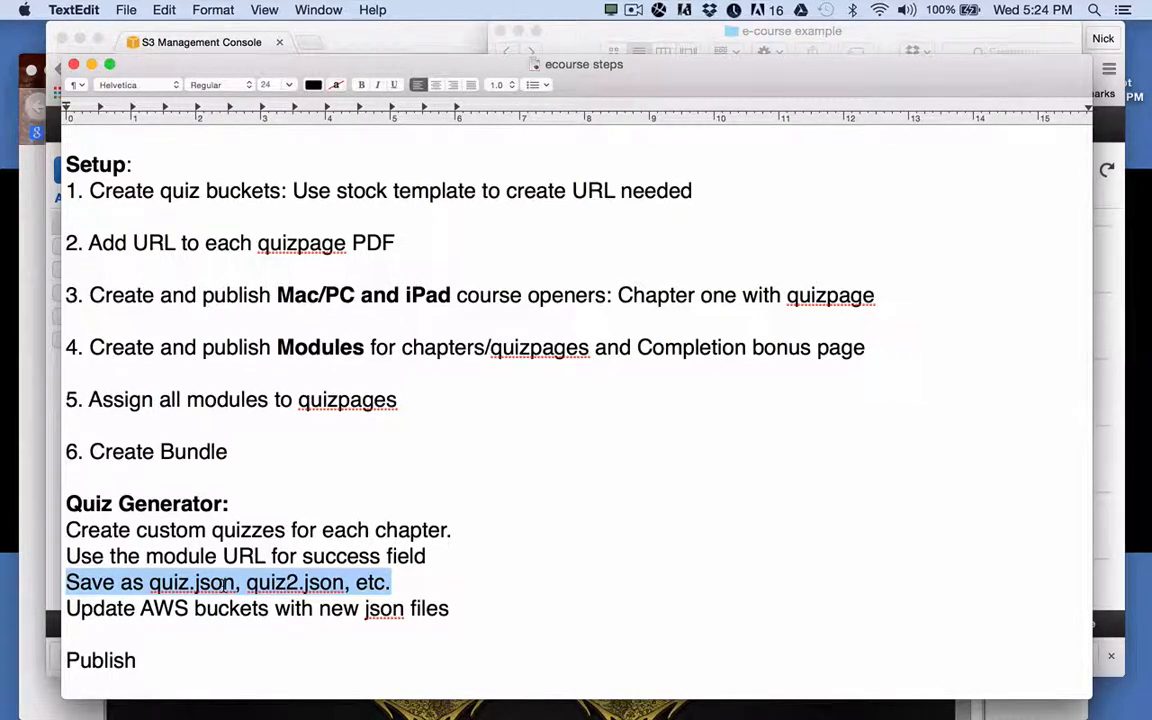
pyautogui.click(626, 36)
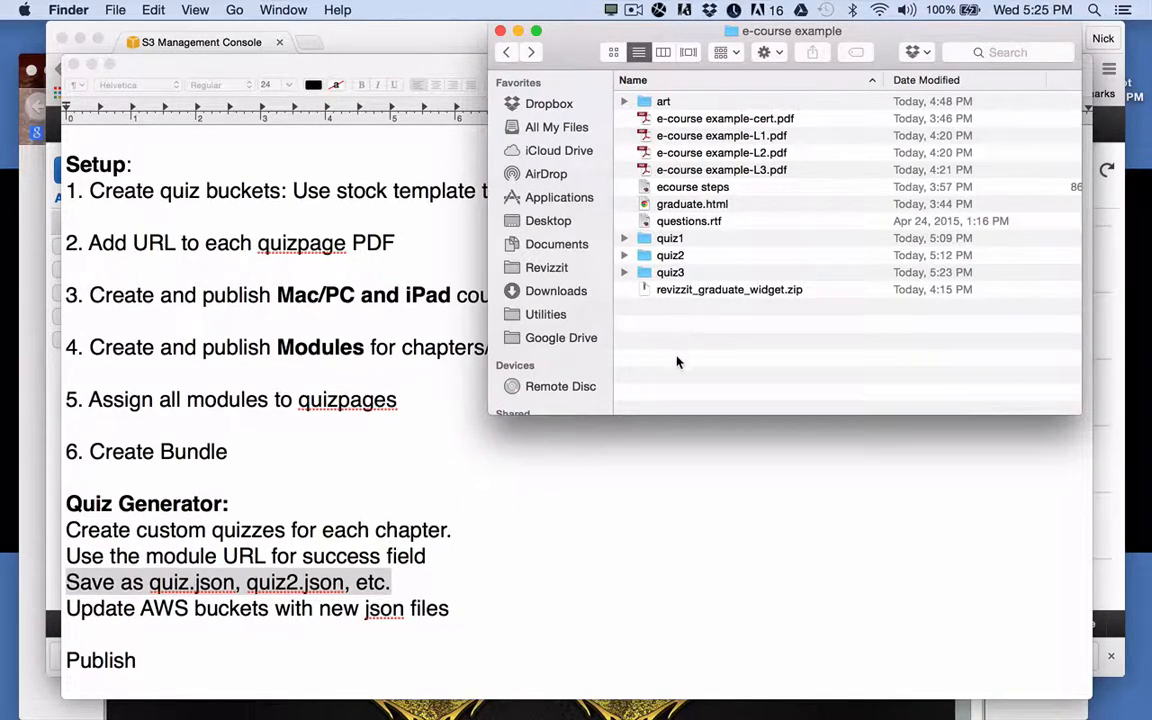
# In the quiz1 folder, move the old quiz.json to the Trash and open quiz.rtf in TextEdit.
pyautogui.doubleClick(643, 244)
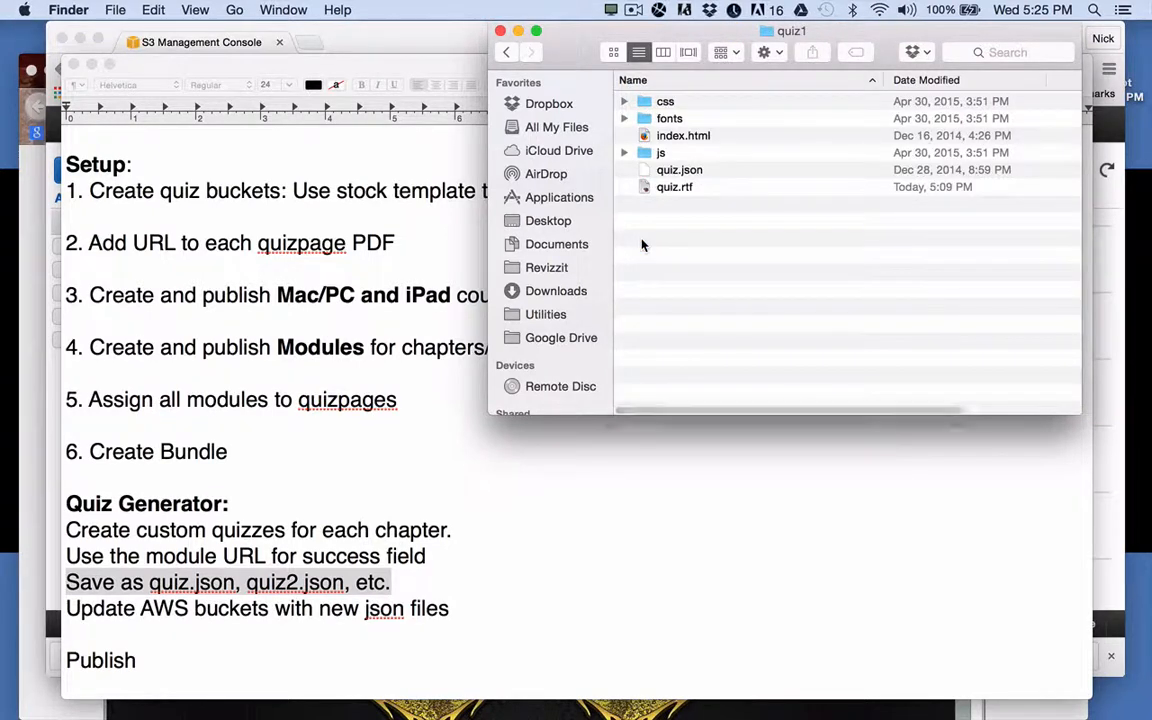
pyautogui.click(677, 190)
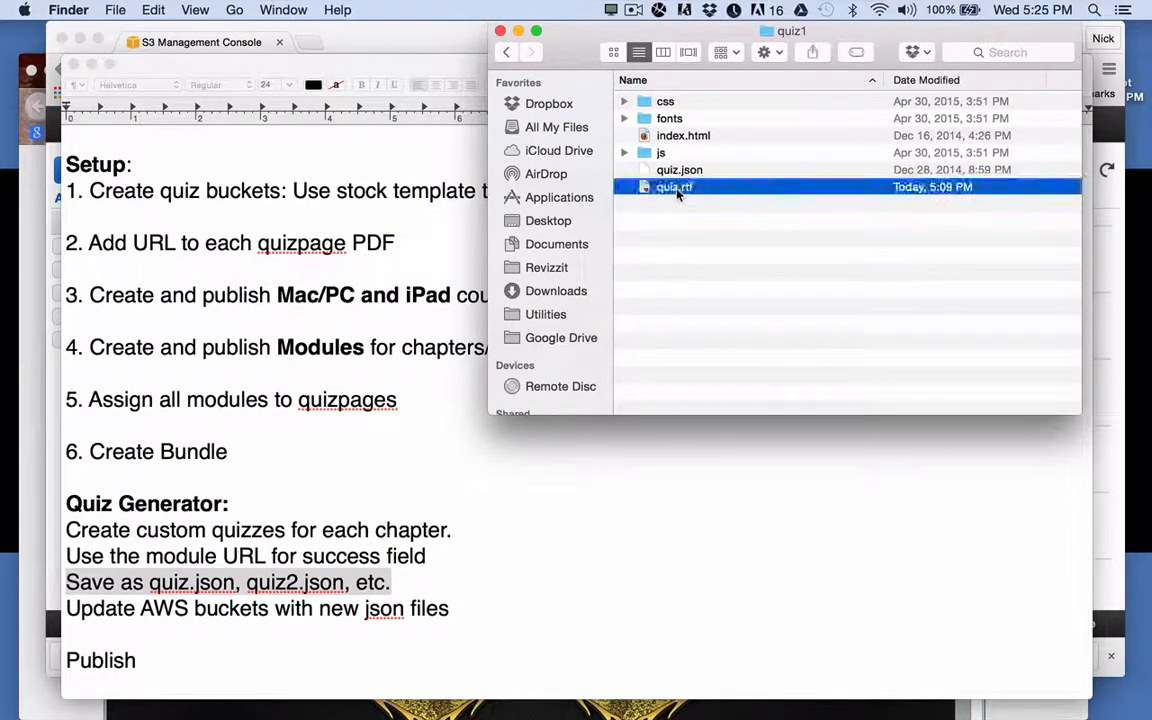
pyautogui.click(675, 174)
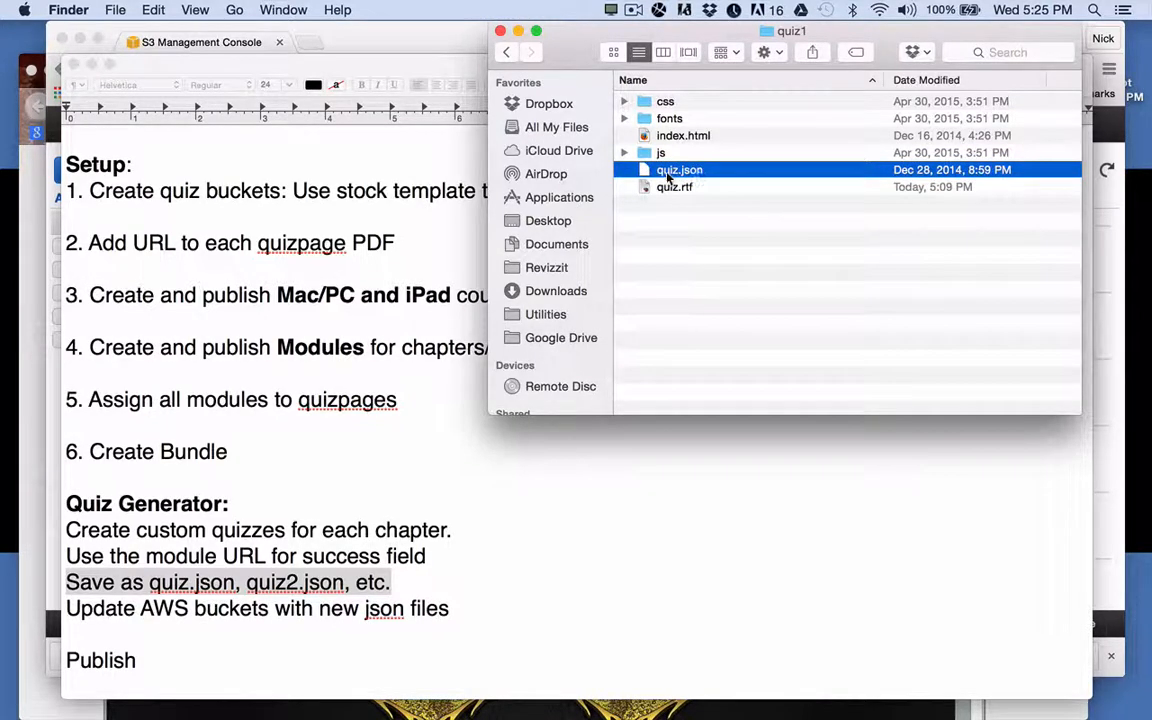
pyautogui.rightClick(668, 176)
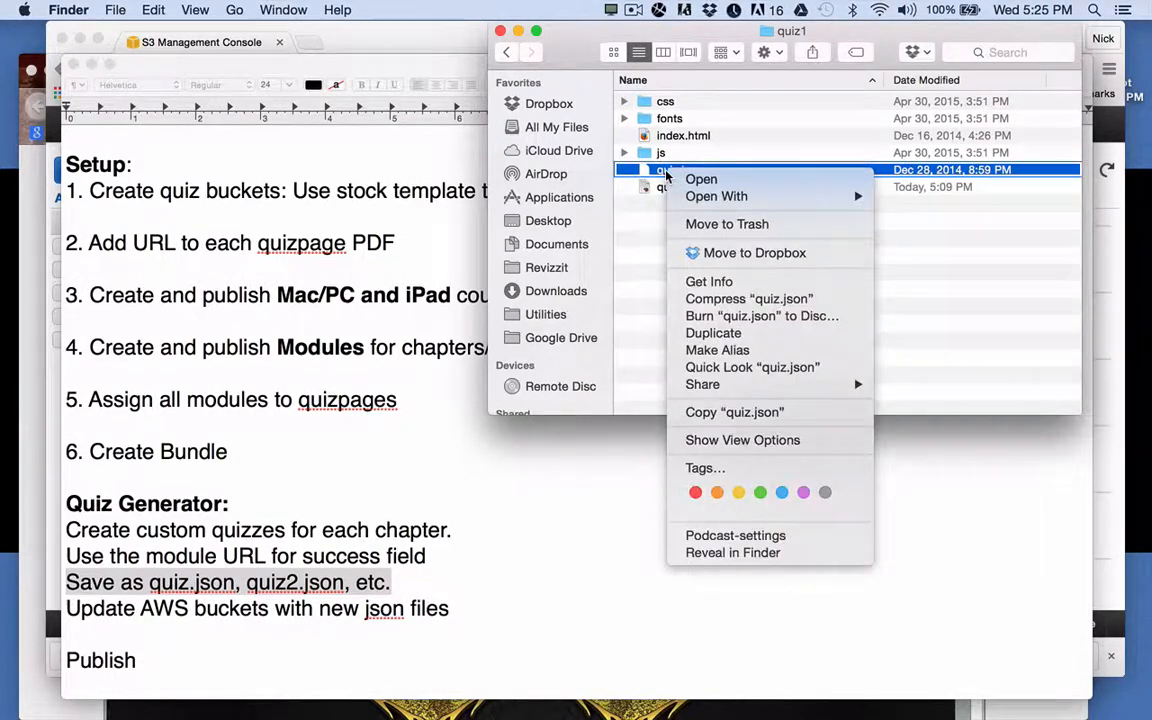
pyautogui.click(695, 226)
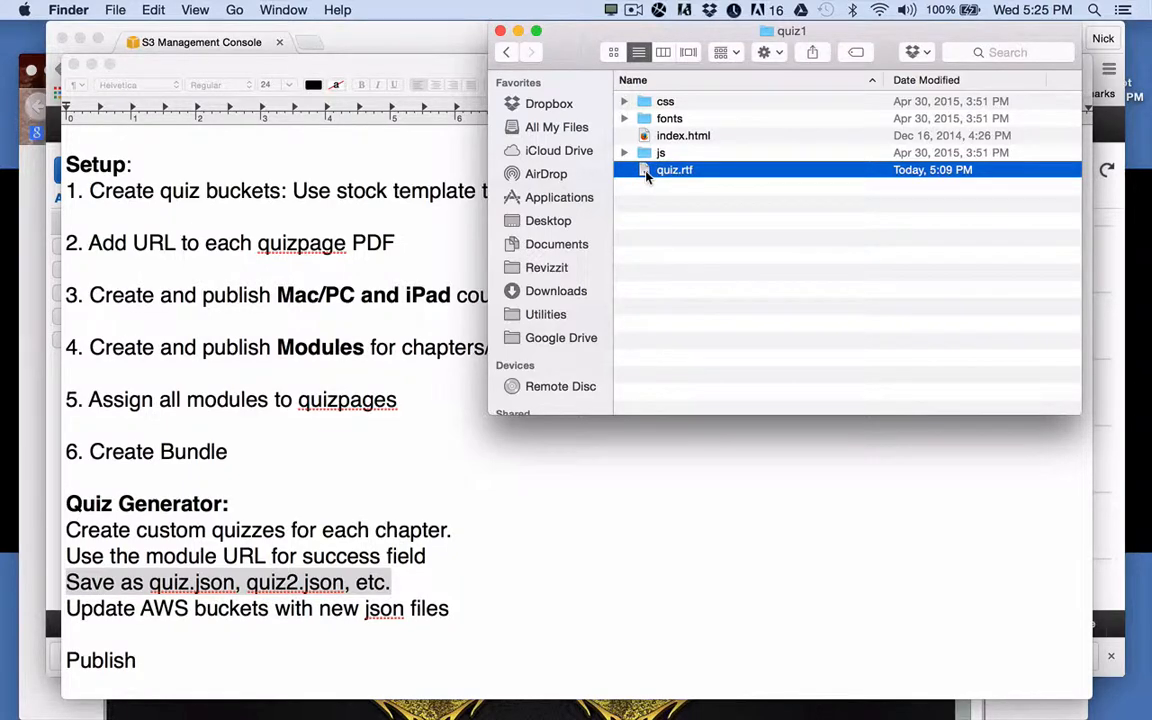
pyautogui.doubleClick(647, 175)
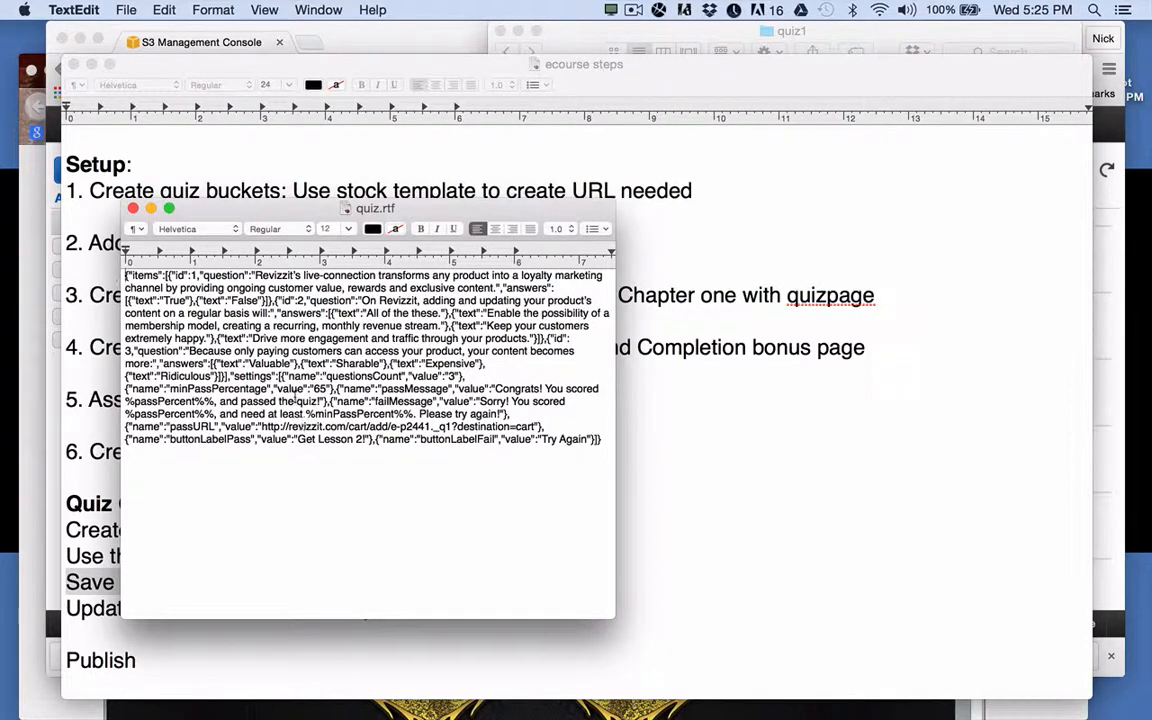
# Make quiz.rtf plain text, save it as quiz.txt, and close it to return to quiz1.
pyautogui.click(211, 12)
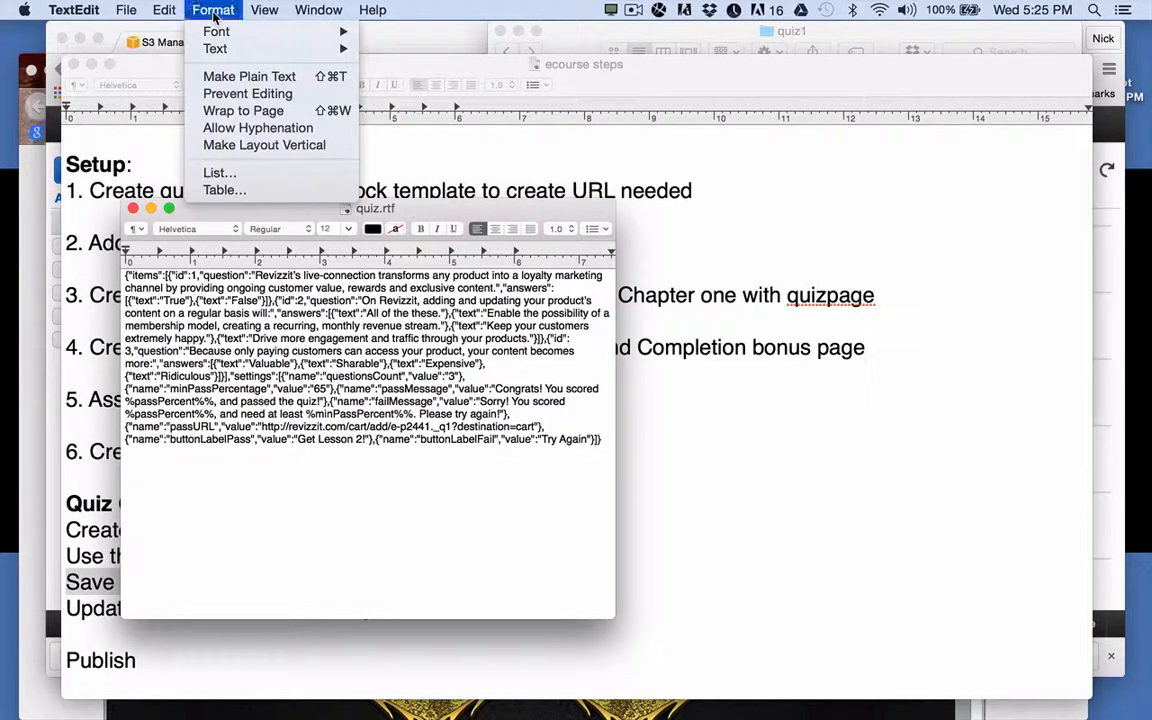
pyautogui.click(234, 78)
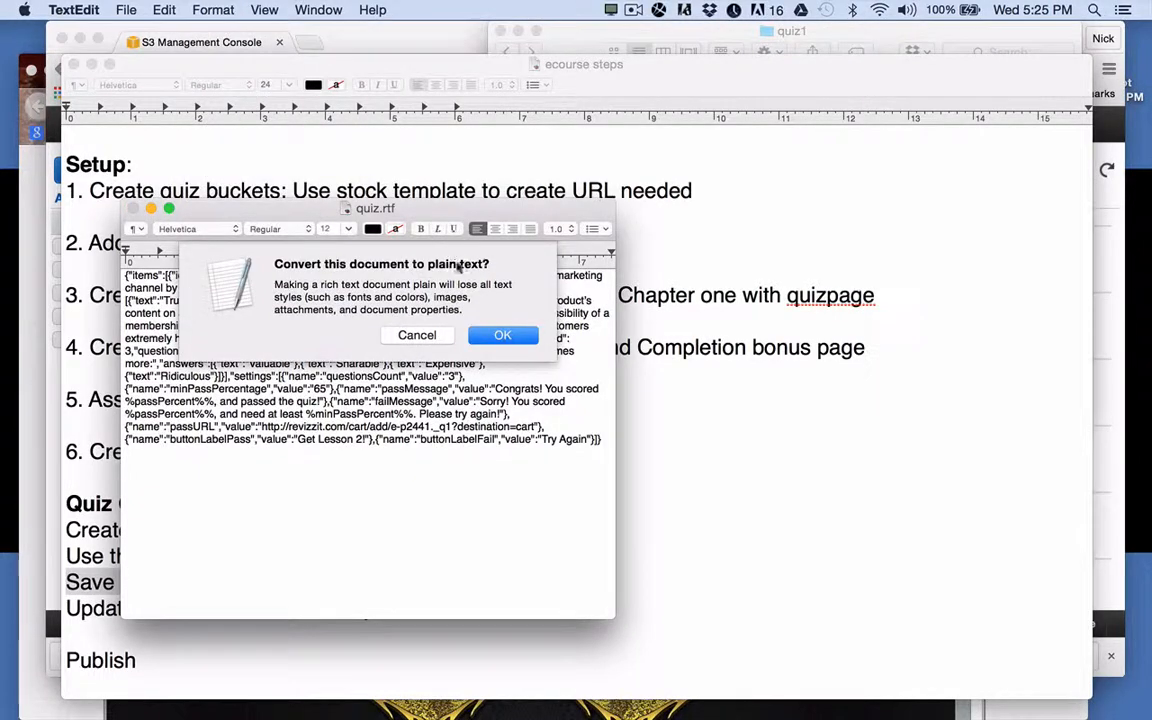
pyautogui.click(503, 336)
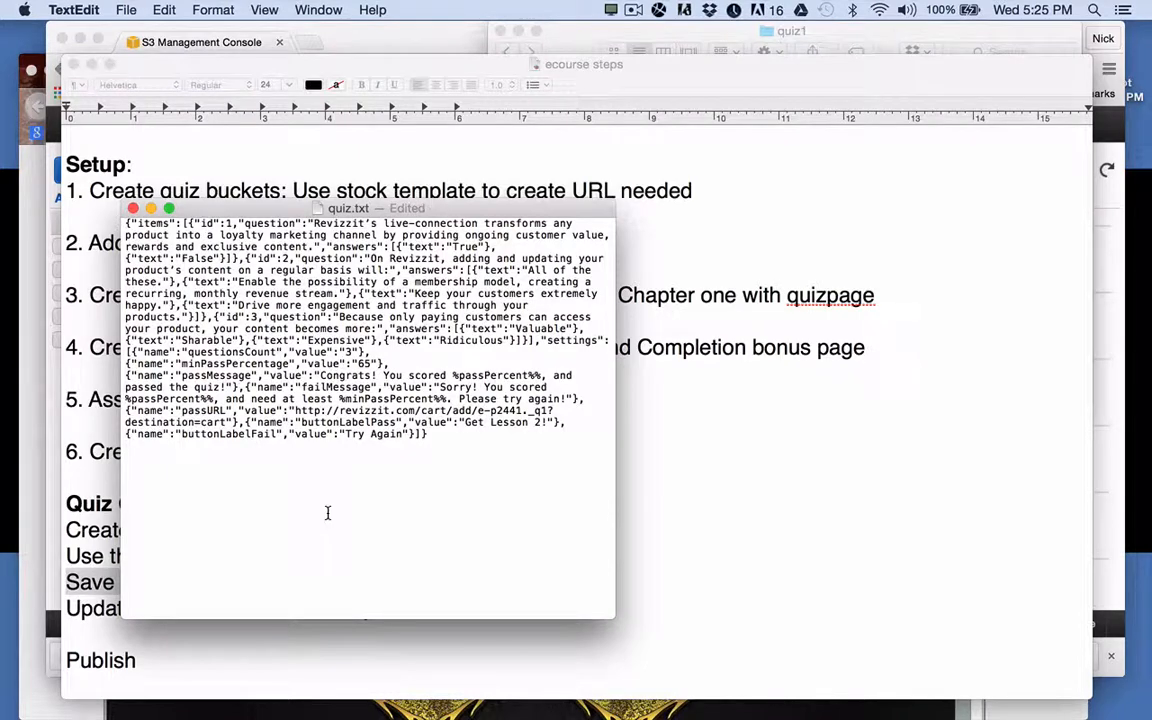
pyautogui.press('super+s')
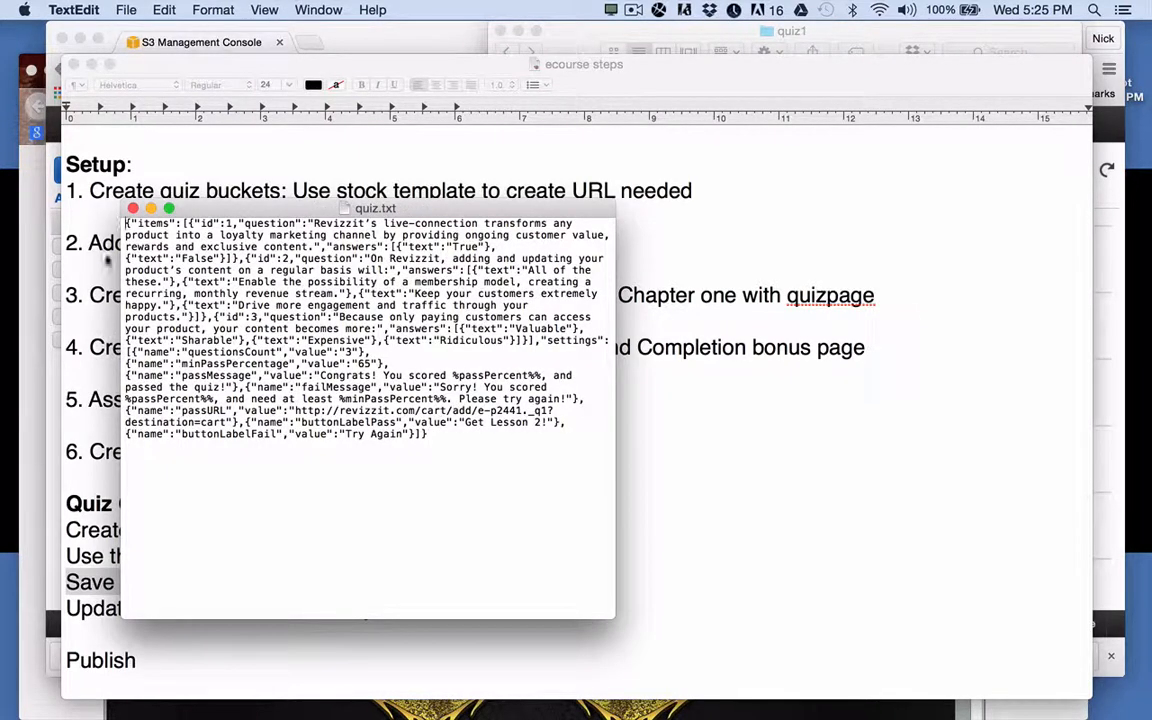
pyautogui.click(133, 208)
pyautogui.click(628, 30)
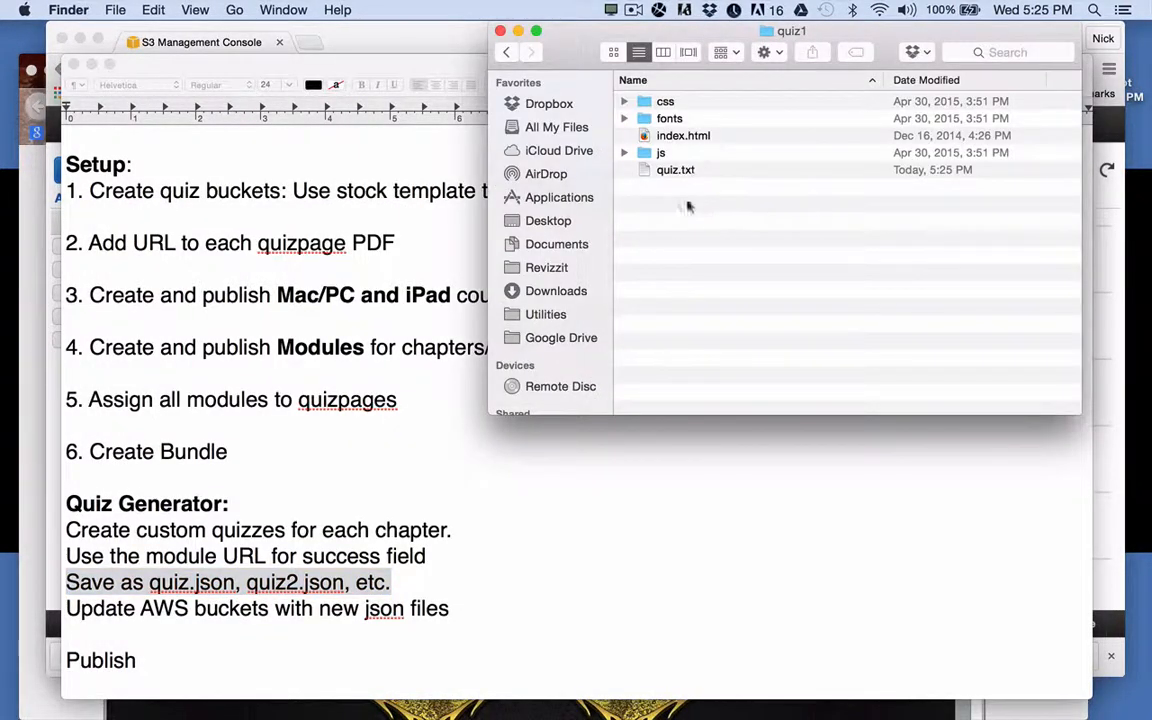
# Rename quiz1's quiz.txt to quiz.json, confirming the .json extension.
pyautogui.click(683, 172)
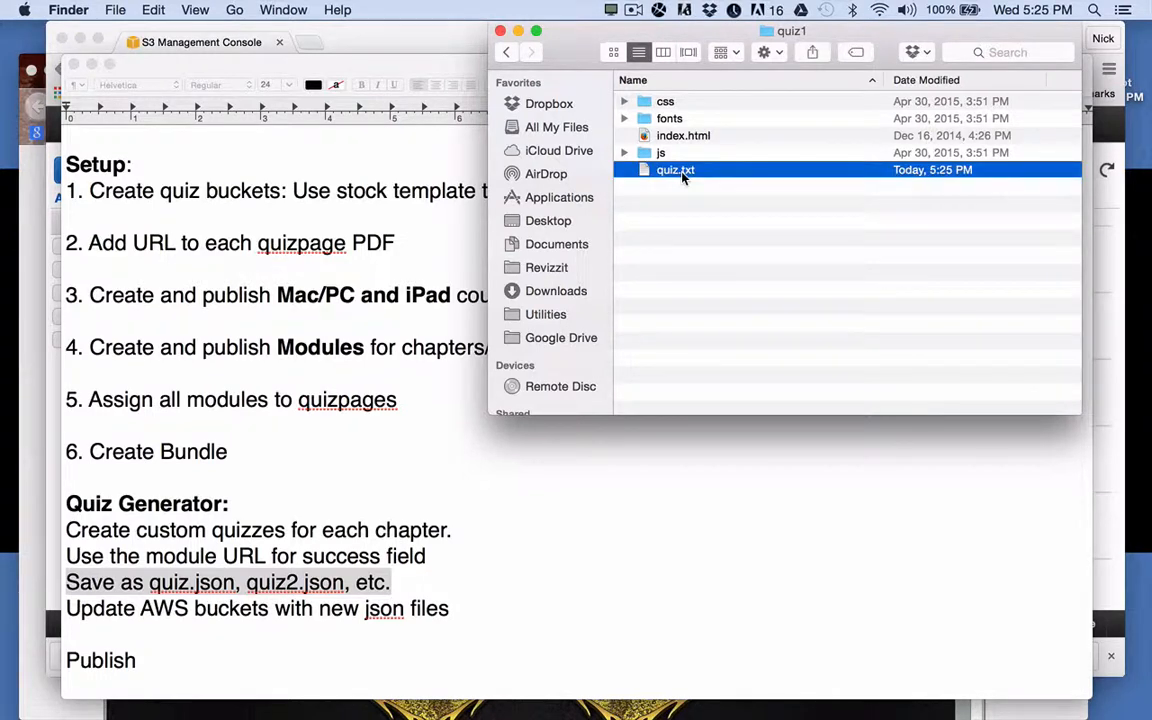
pyautogui.click(683, 172)
pyautogui.moveTo(681, 170); pyautogui.dragTo(712, 171)
pyautogui.write('json')
pyautogui.press('Return')
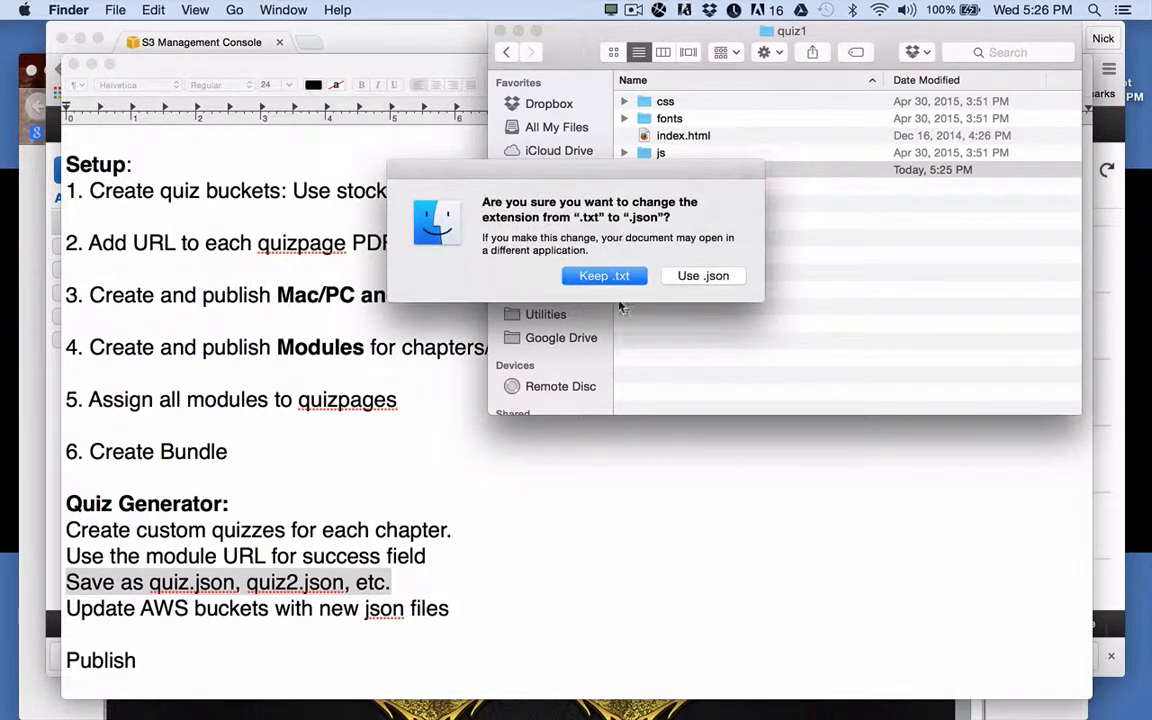
pyautogui.click(716, 277)
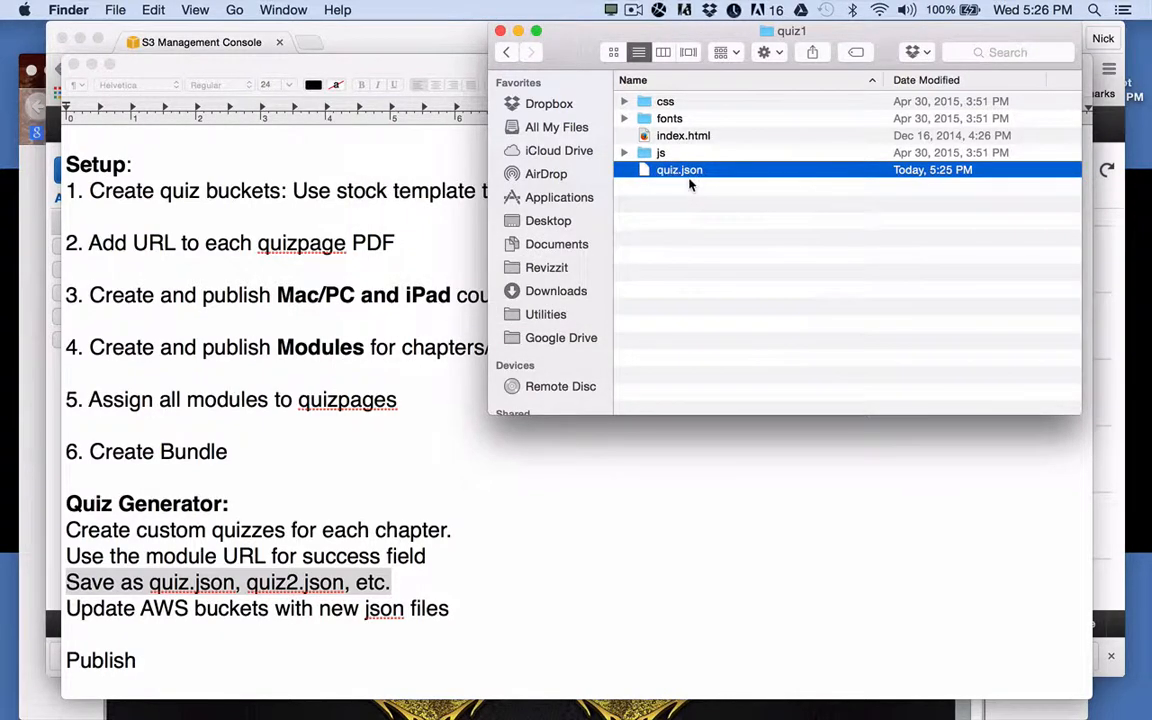
# Open the quiz2 folder and move its old quiz.json to the Trash.
pyautogui.click(507, 52)
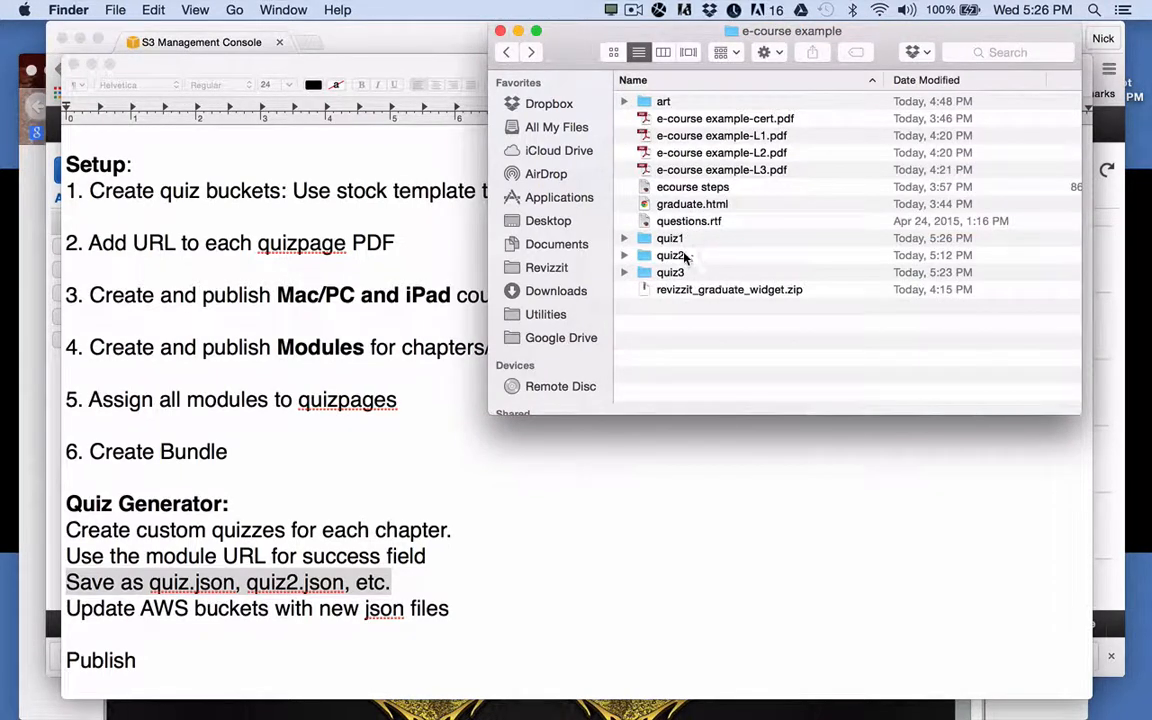
pyautogui.doubleClick(668, 255)
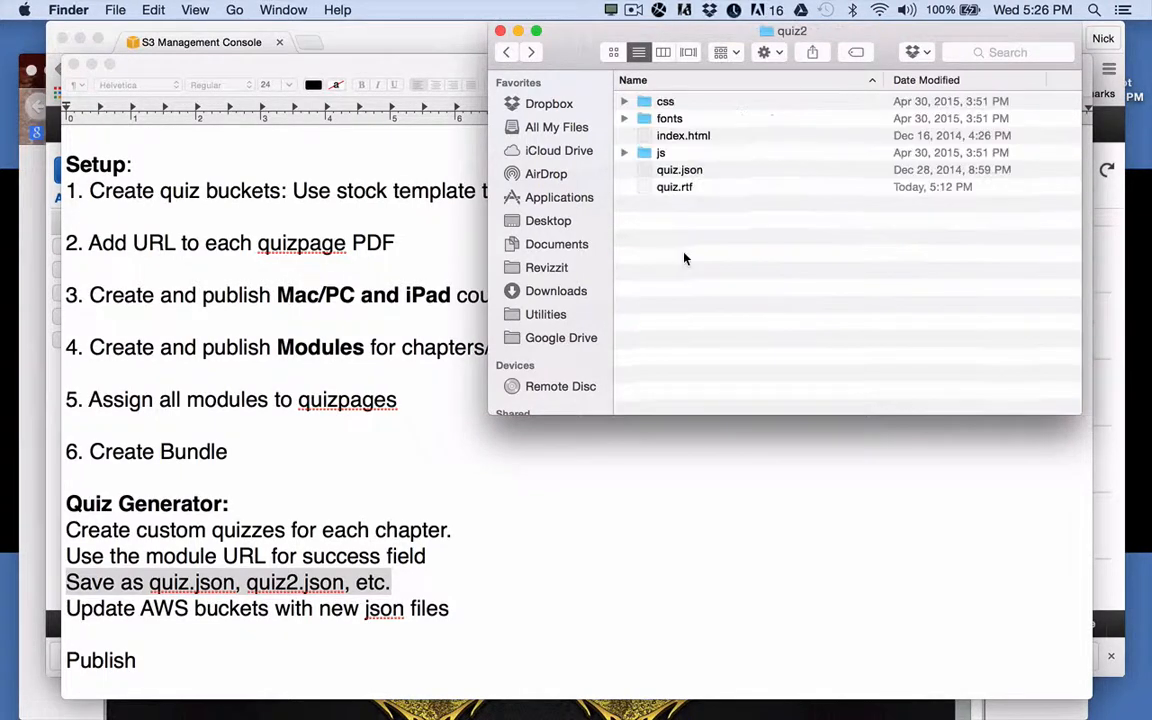
pyautogui.click(681, 172)
pyautogui.press('super+BackSpace')
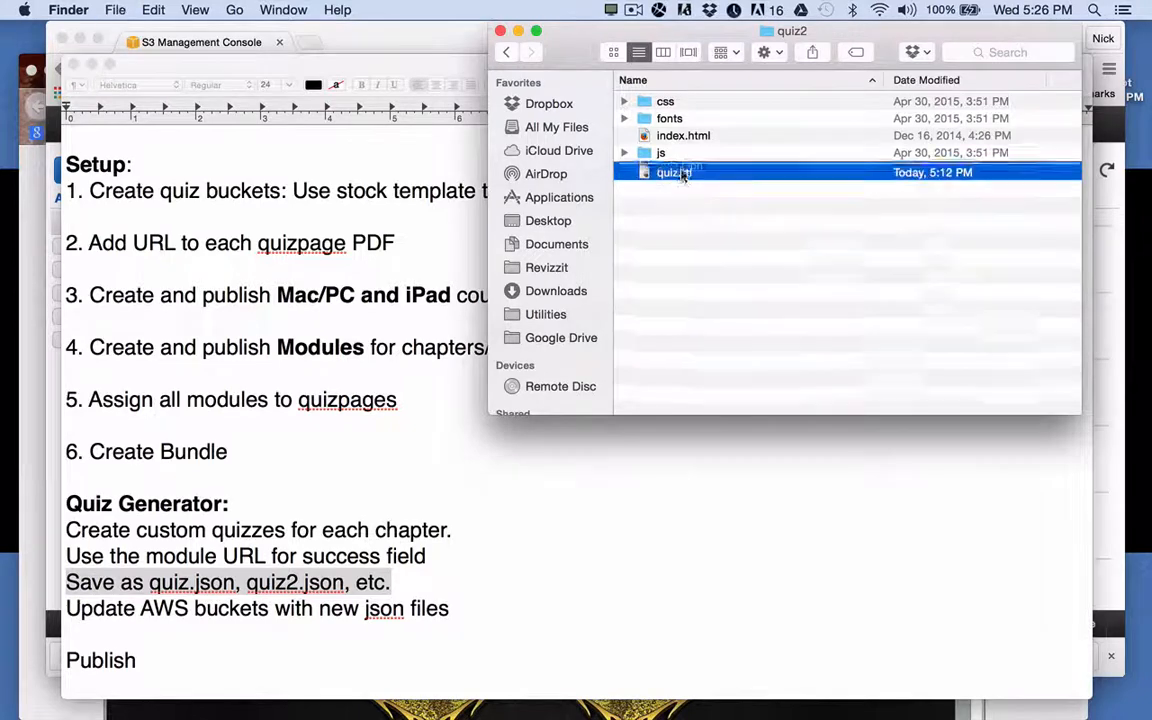
# Convert quiz2's quiz.rtf to plain text in TextEdit and close it.
pyautogui.doubleClick(674, 170)
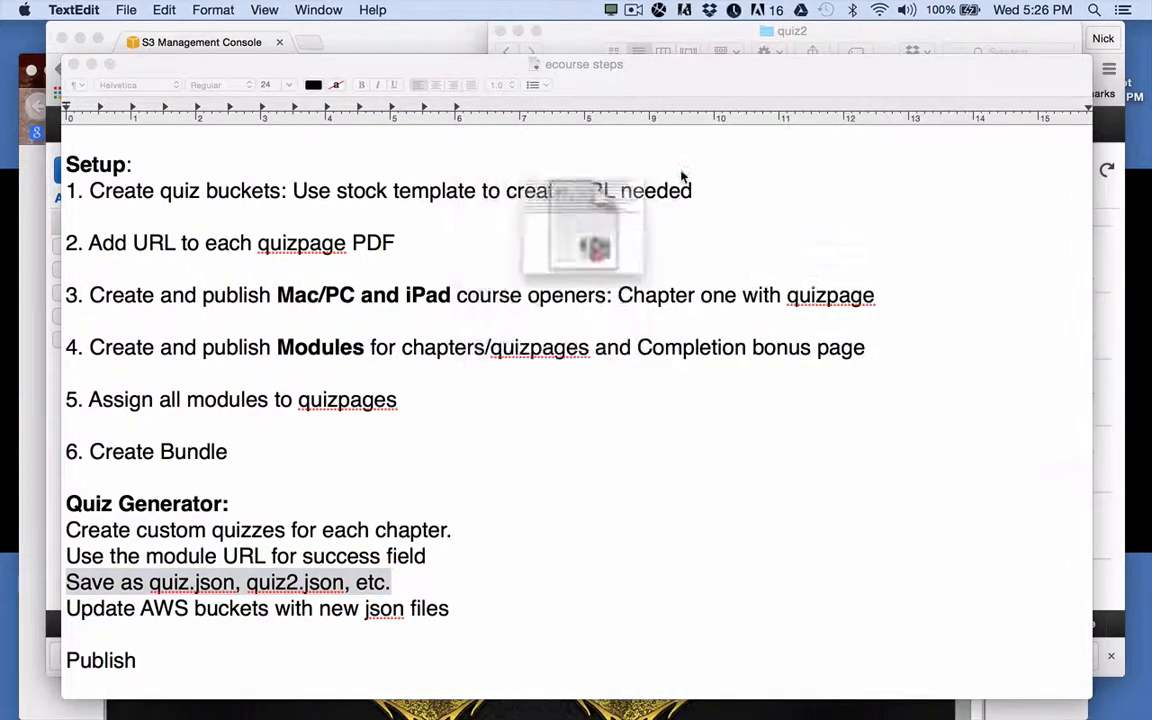
pyautogui.click(222, 11)
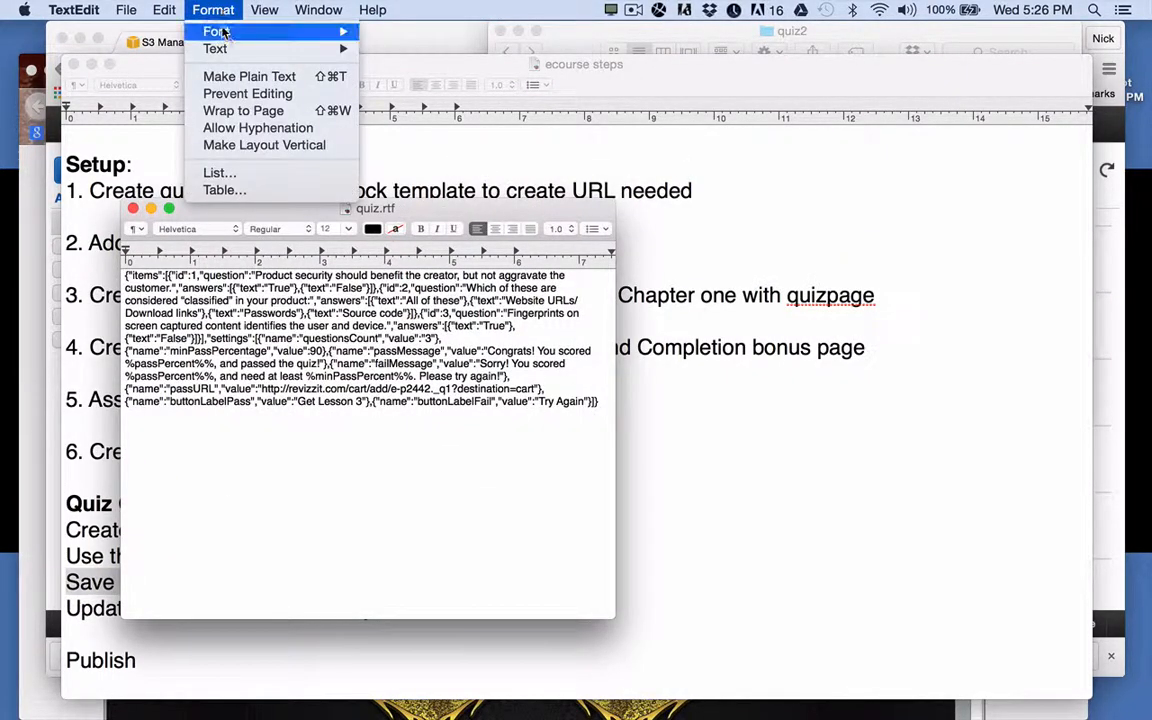
pyautogui.click(236, 78)
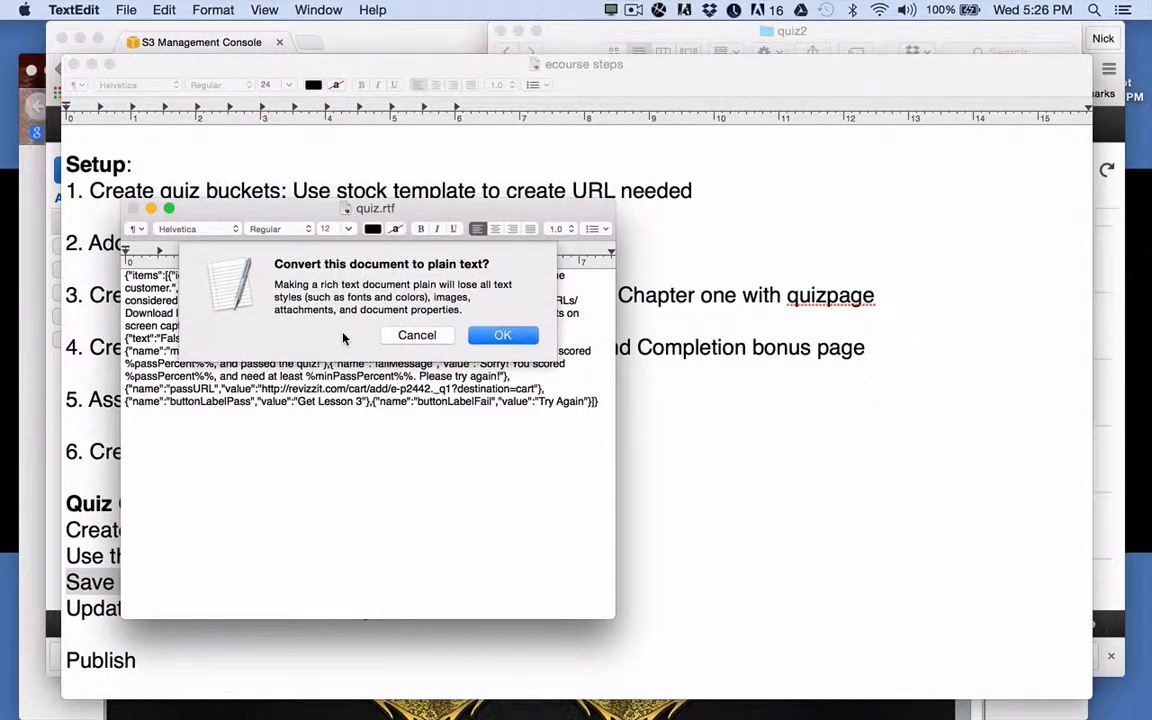
pyautogui.click(503, 335)
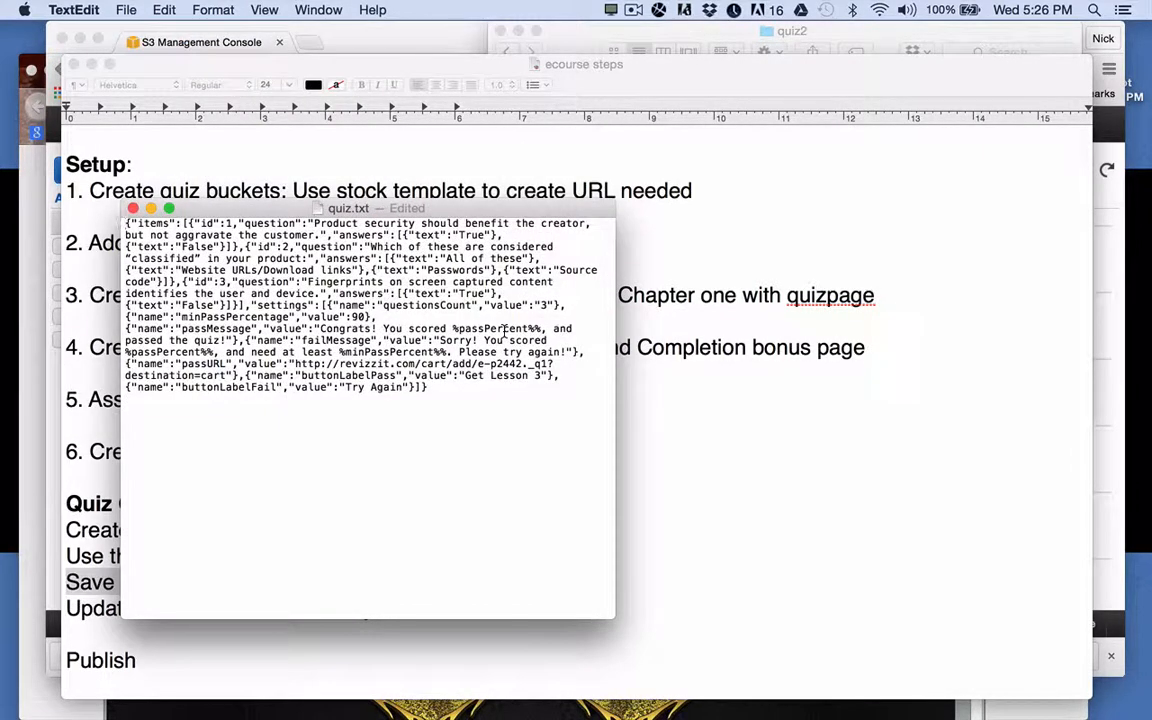
pyautogui.click(134, 207)
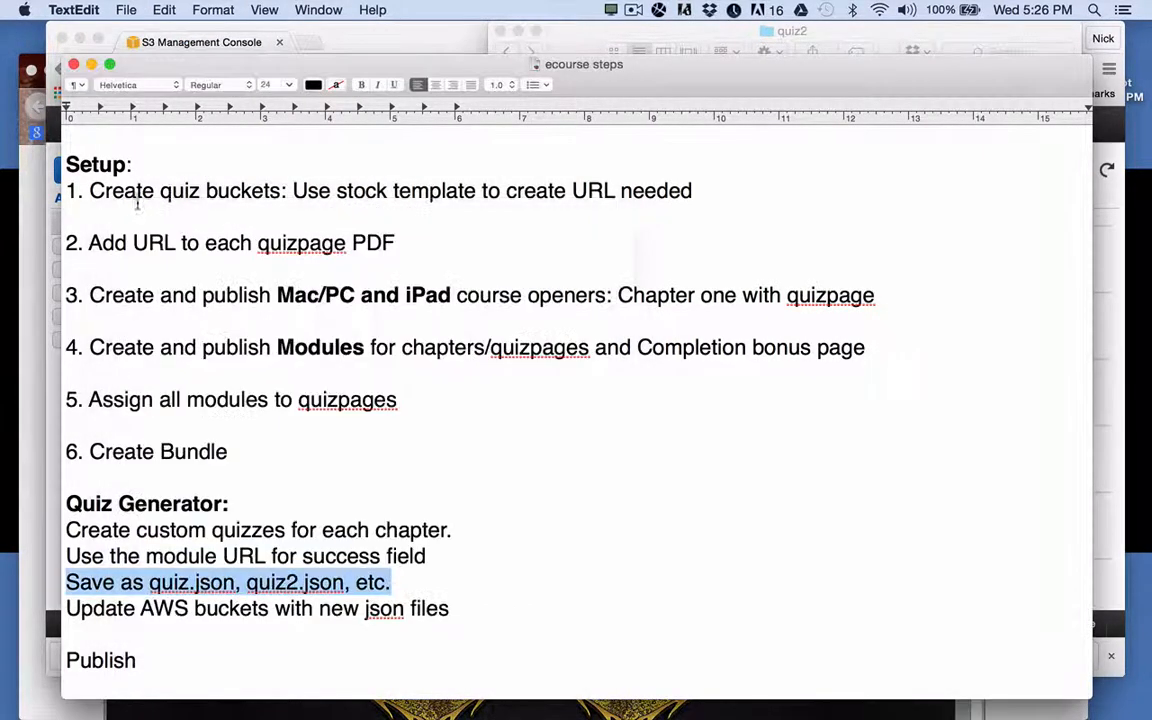
# Rename quiz2's quiz.txt to quiz.json, keeping the .json extension.
pyautogui.click(731, 33)
pyautogui.click(685, 171)
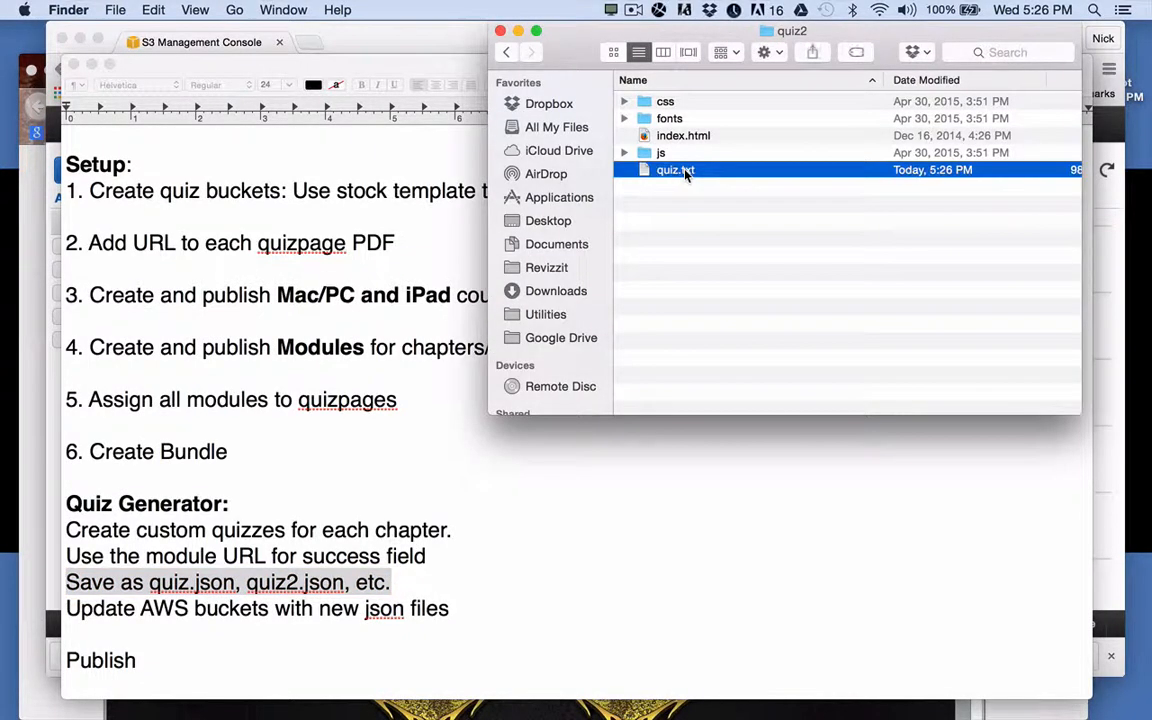
pyautogui.click(685, 171)
pyautogui.press('BackSpace')
pyautogui.press('BackSpace')
pyautogui.press('BackSpace')
pyautogui.write('j')
pyautogui.press('Return')
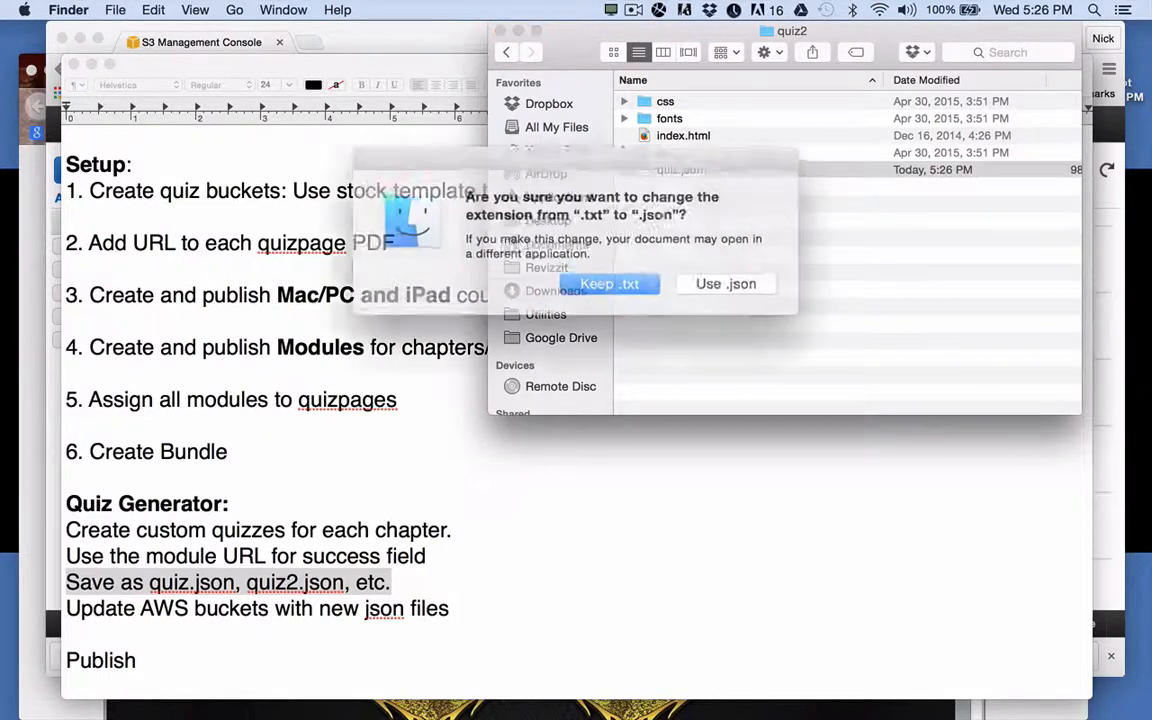
pyautogui.click(727, 282)
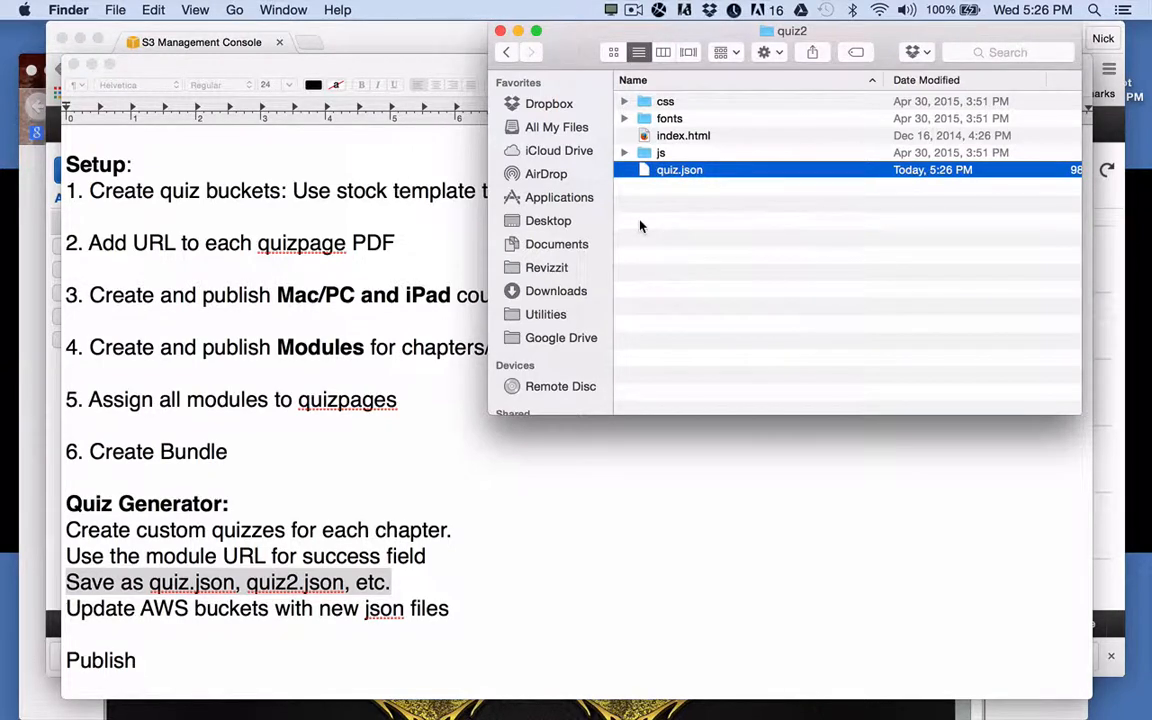
pyautogui.click(358, 37)
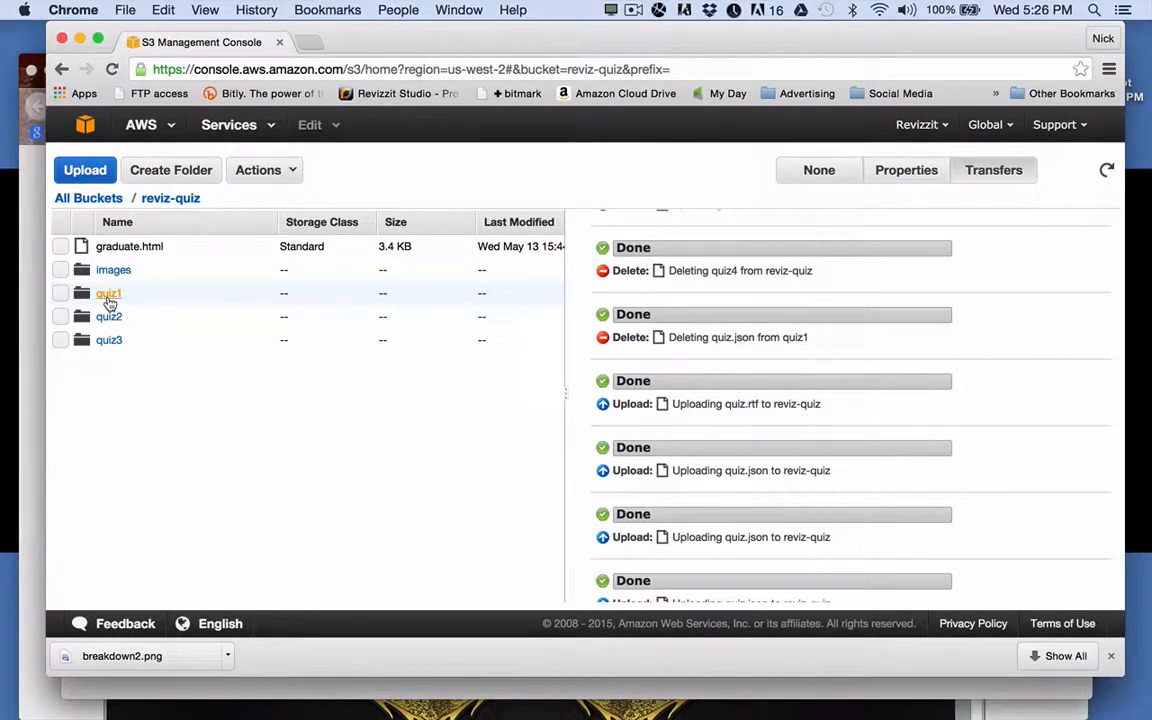
# Upload the local quiz1/quiz.json (1.2 KB) into the bucket's quiz1 folder.
pyautogui.click(109, 296)
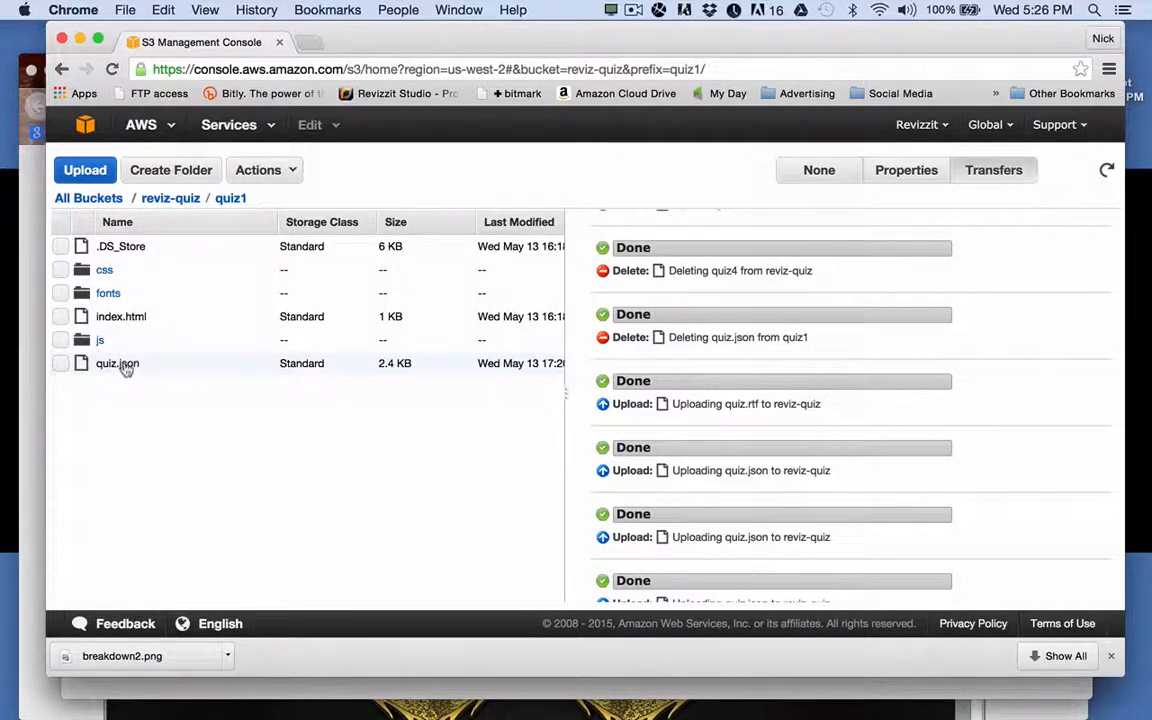
pyautogui.click(86, 171)
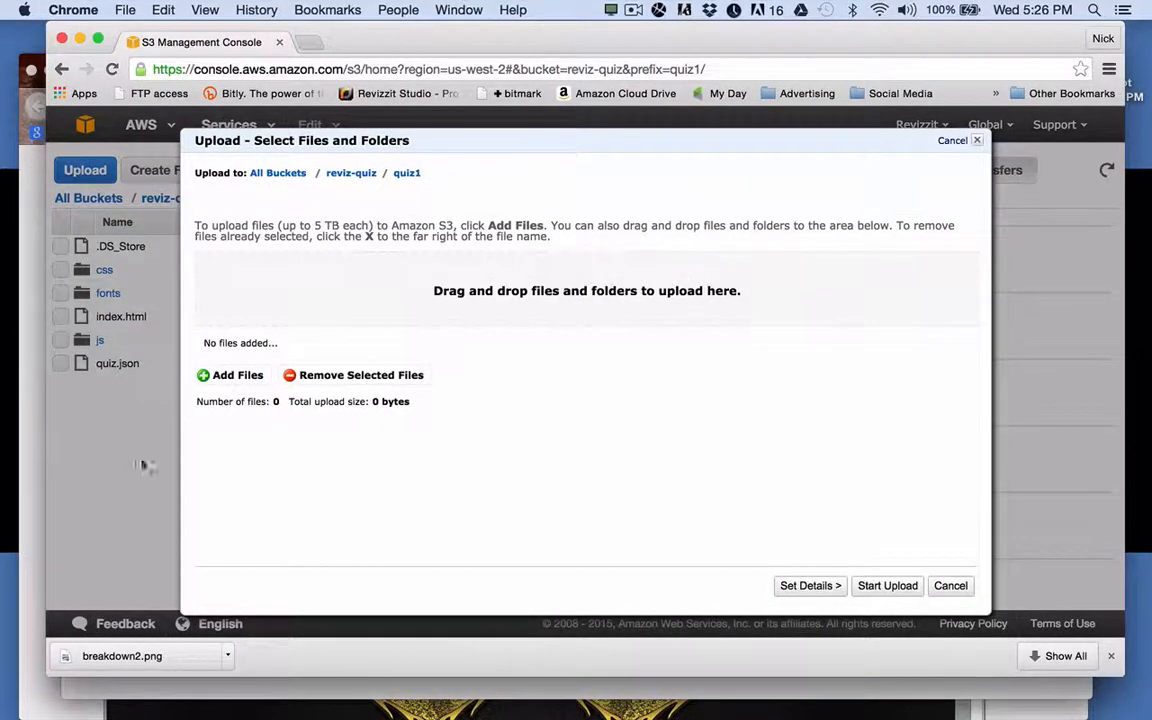
pyautogui.click(46, 690)
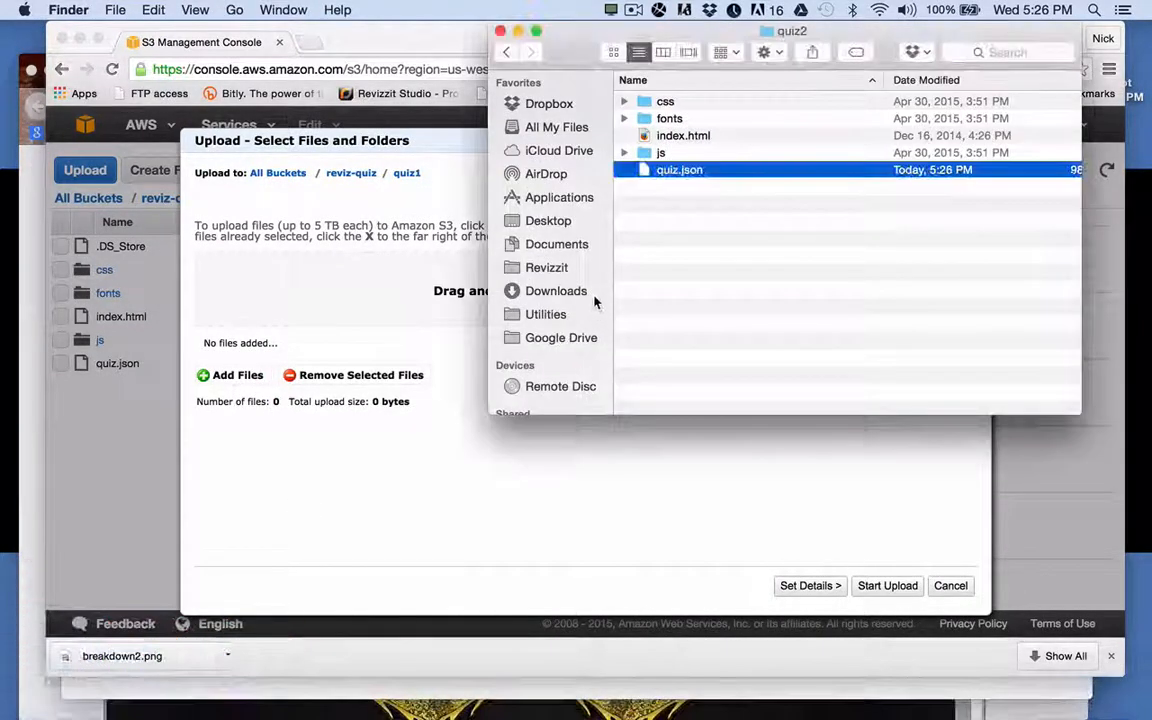
pyautogui.click(506, 52)
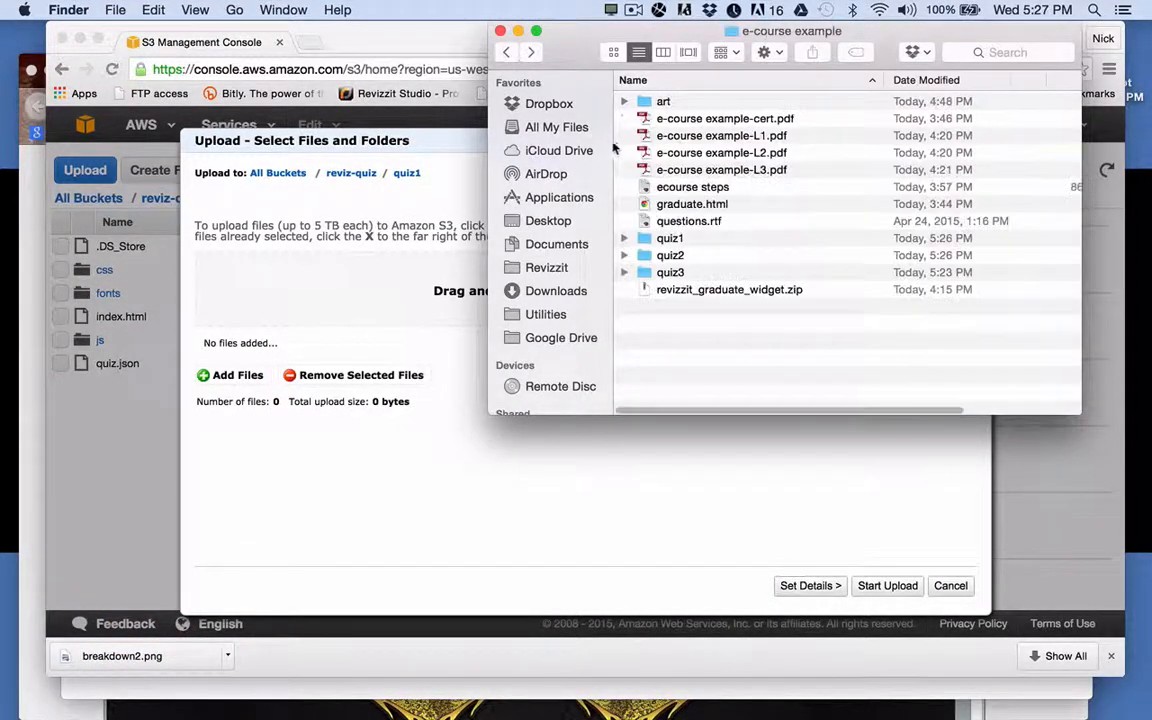
pyautogui.doubleClick(668, 238)
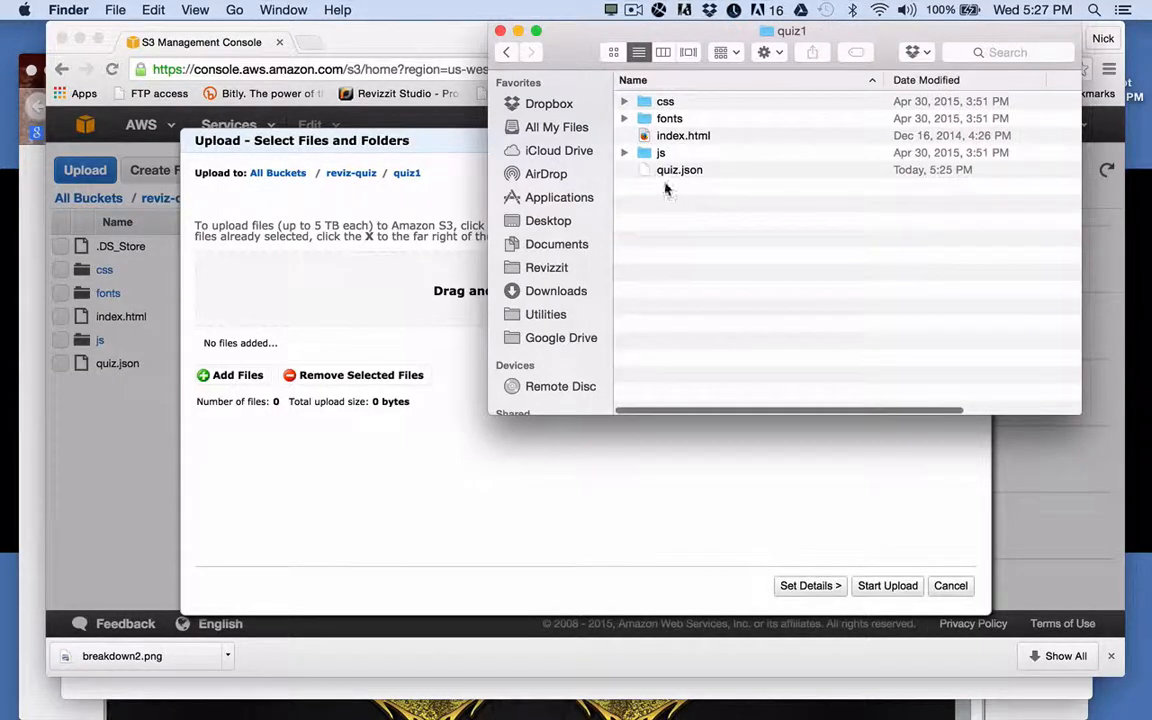
pyautogui.moveTo(672, 171); pyautogui.dragTo(440, 282)
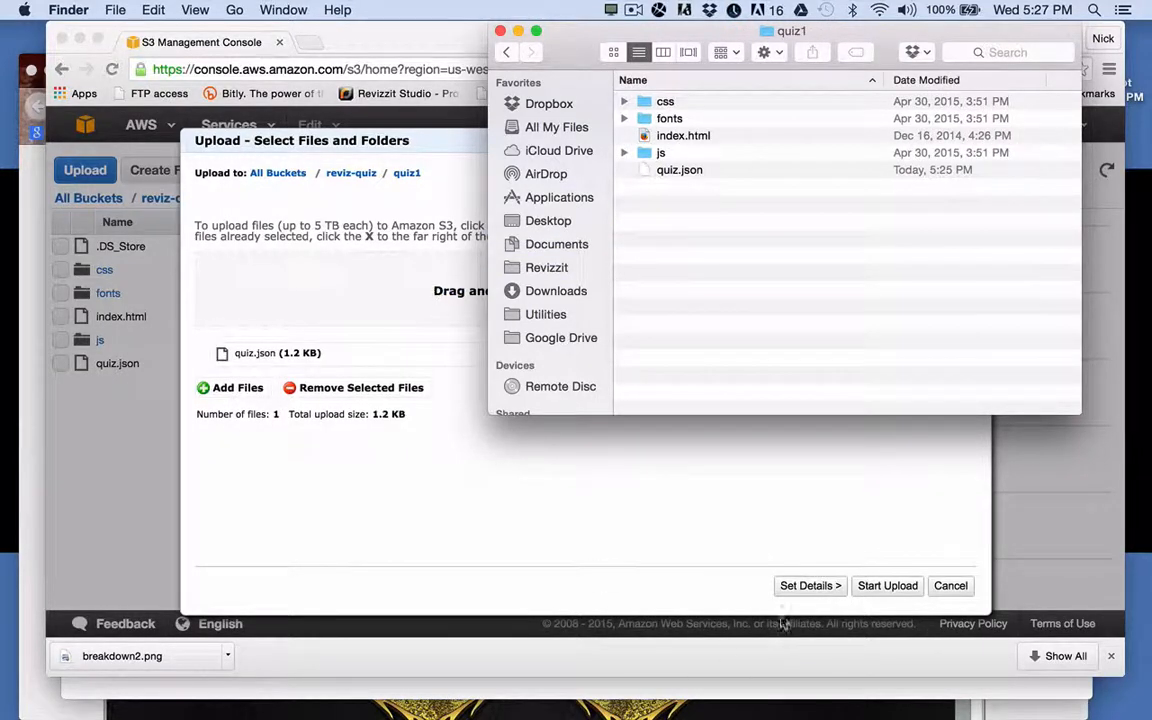
pyautogui.click(811, 586)
pyautogui.click(811, 586)
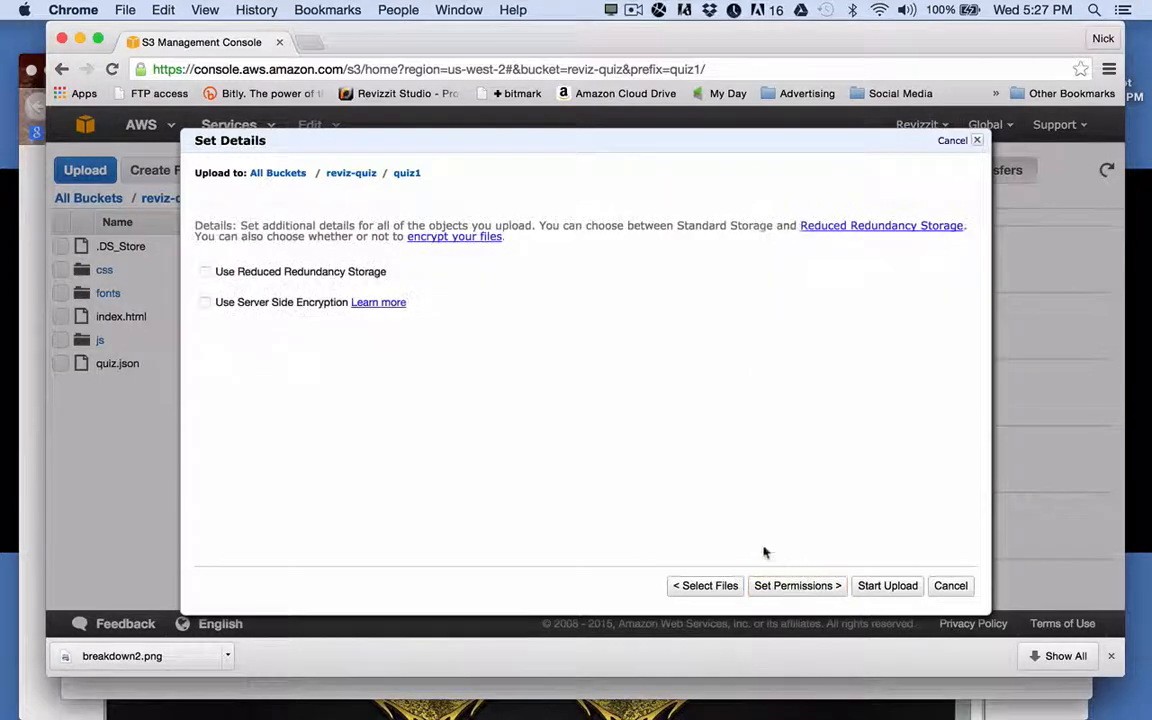
pyautogui.click(816, 592)
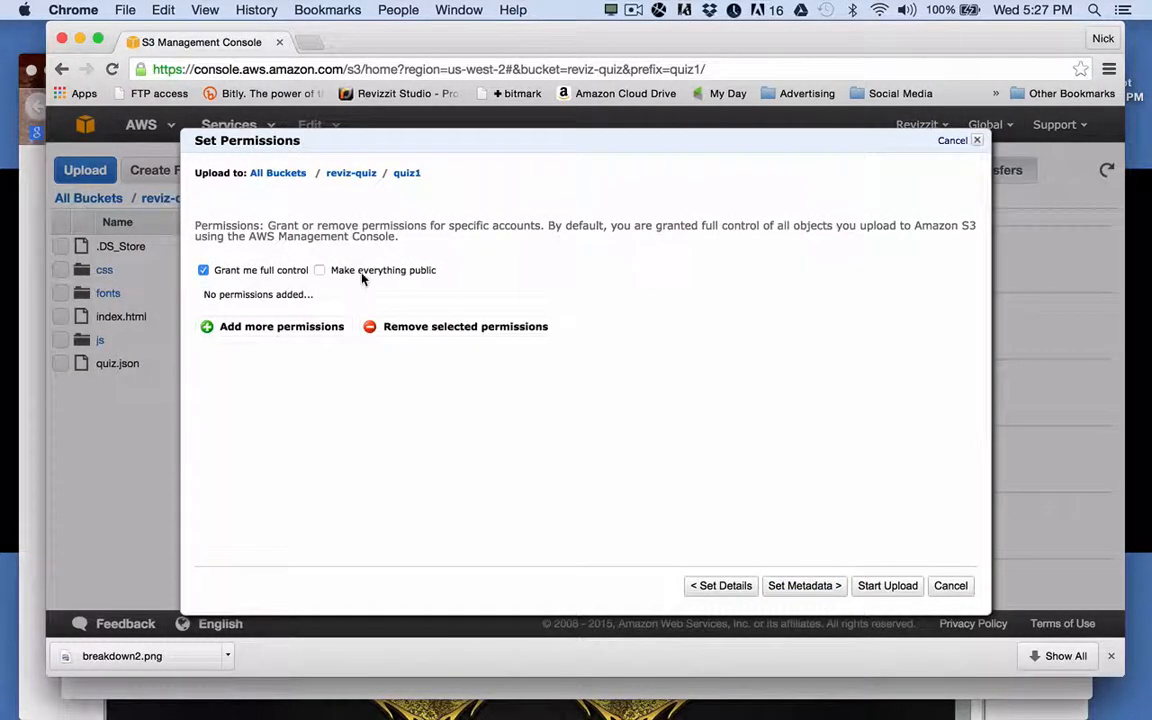
pyautogui.click(886, 586)
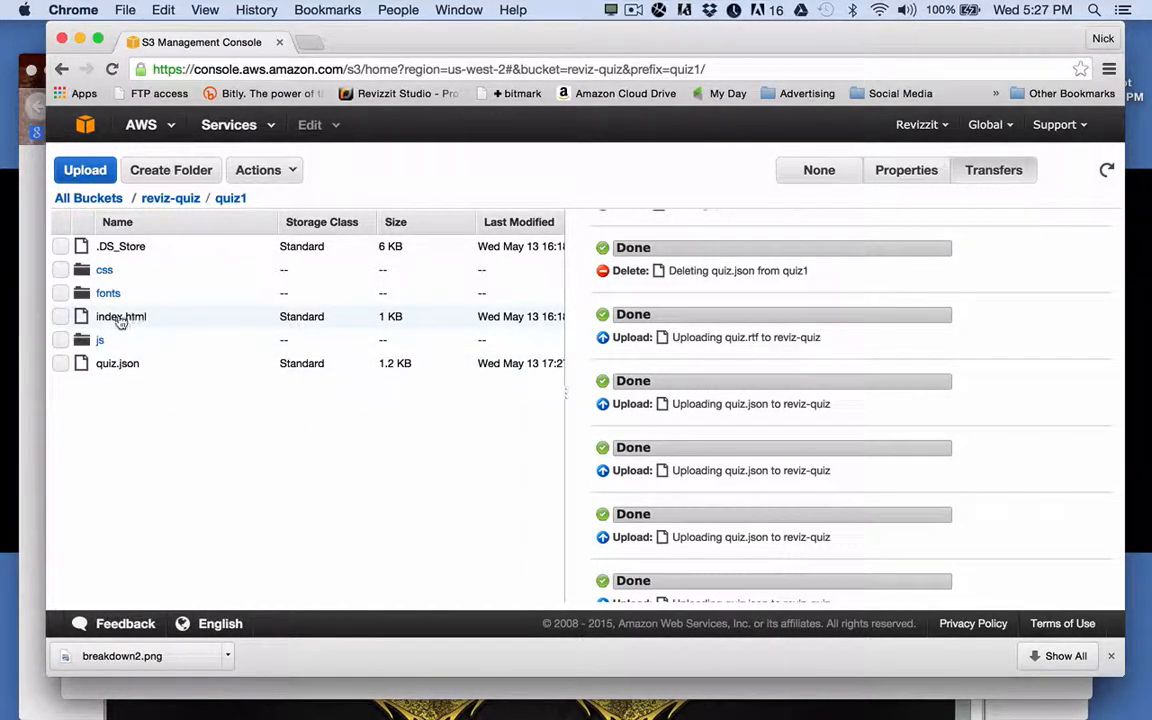
# Test quiz1's index.html, answering Valuable, True and All of the these. for a 100% pass.
pyautogui.click(120, 318)
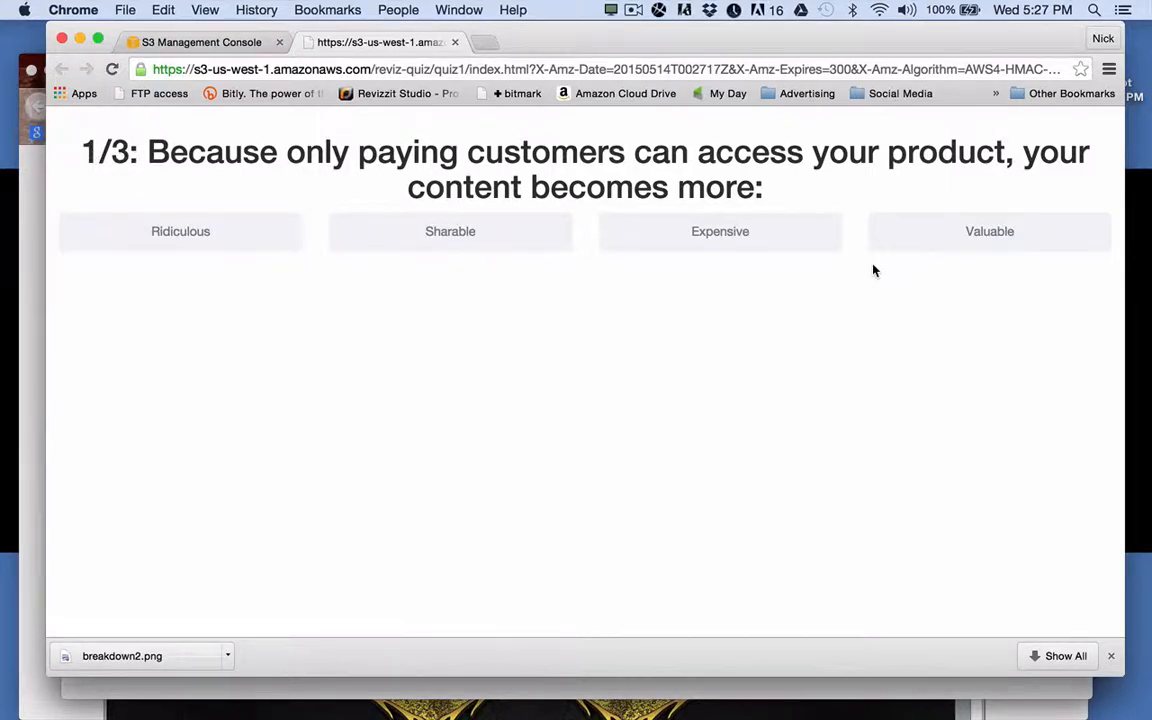
pyautogui.click(962, 236)
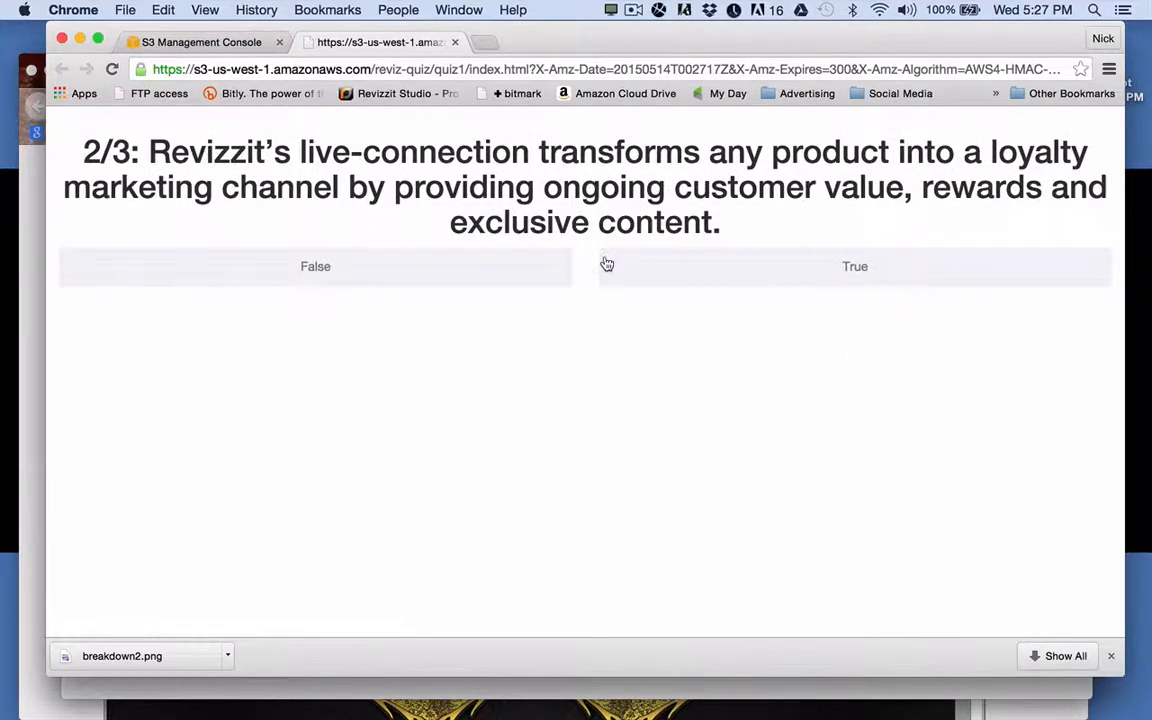
pyautogui.click(764, 282)
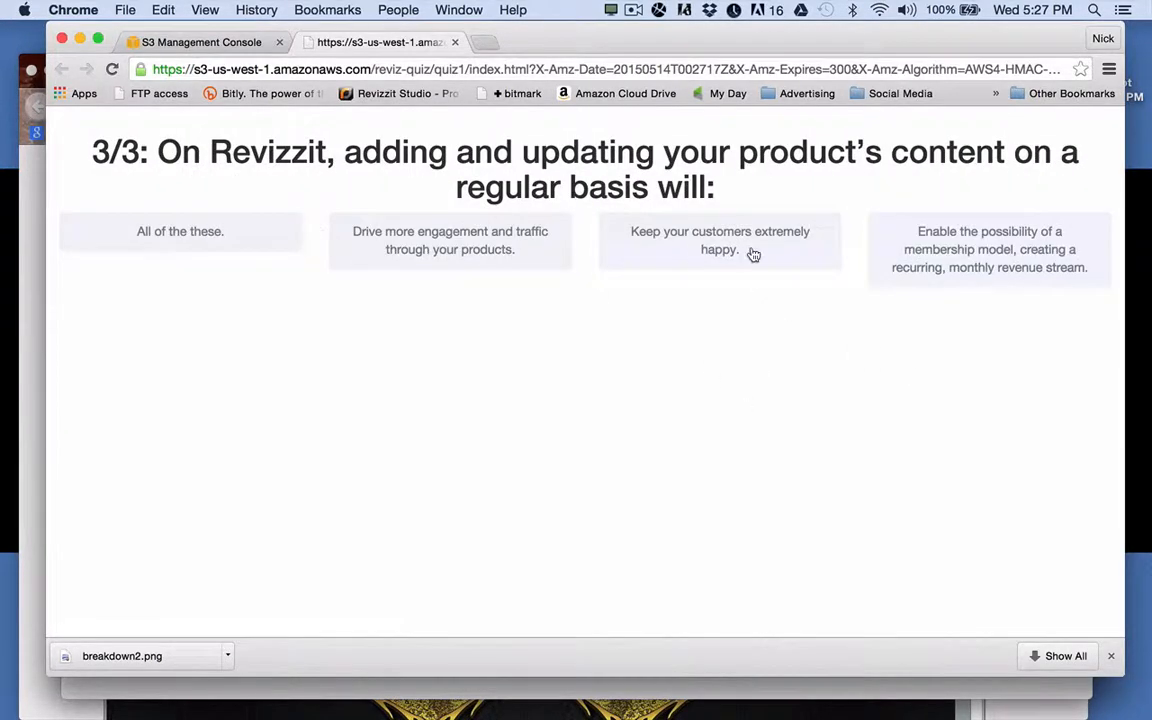
pyautogui.click(180, 231)
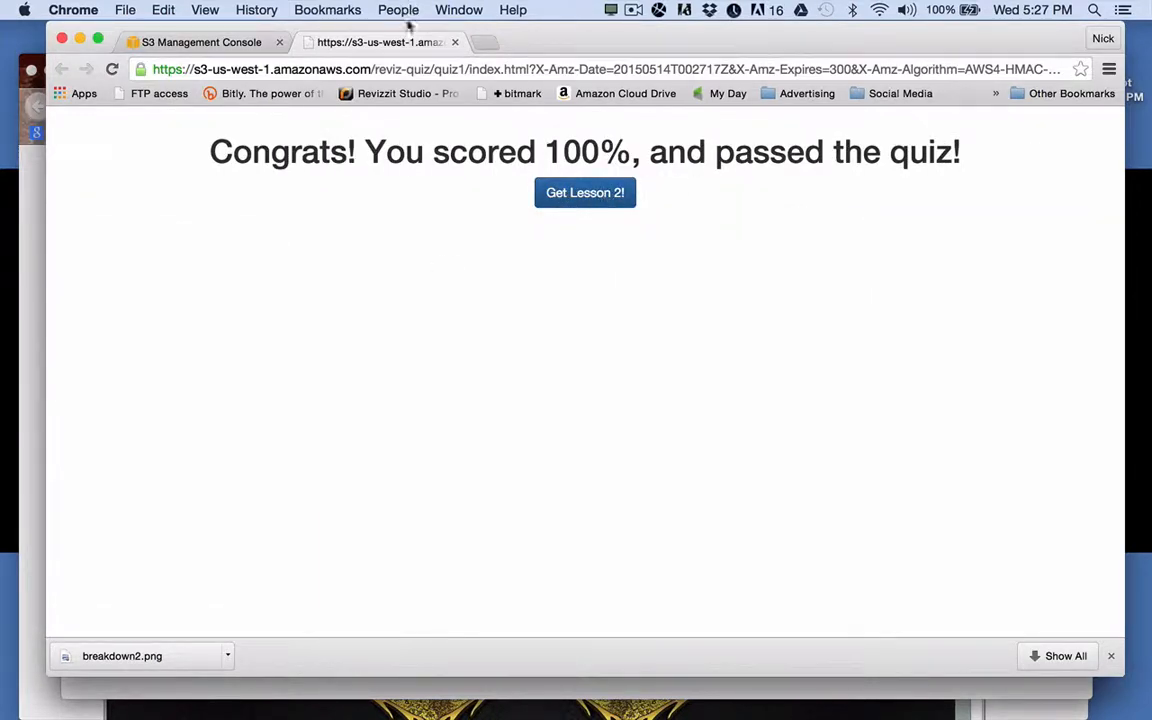
pyautogui.click(455, 42)
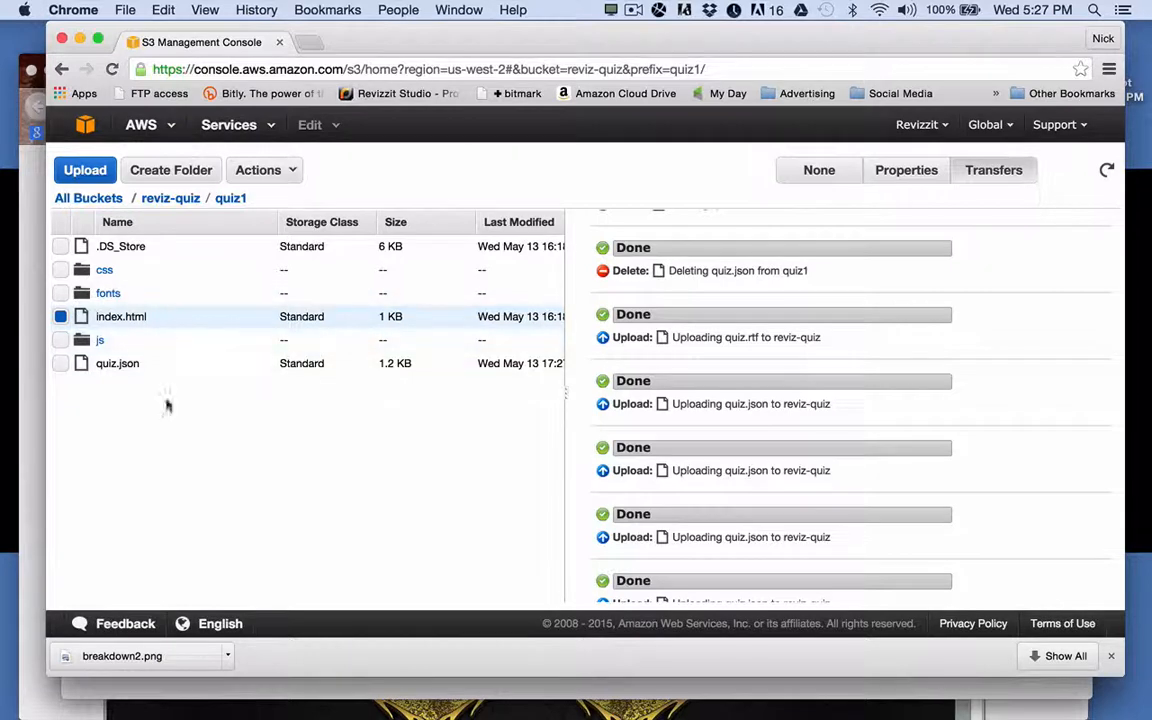
# Upload the local quiz2/quiz.json into reviz-quiz/quiz2 with 'Make everything public' permissions.
pyautogui.click(170, 198)
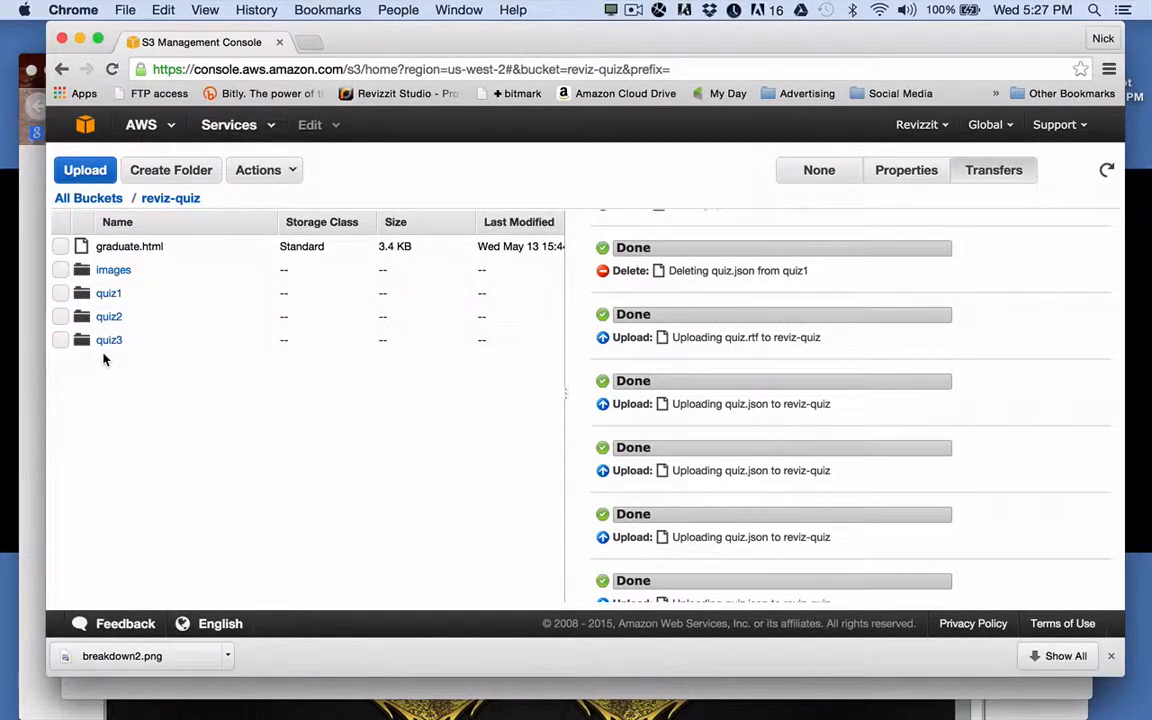
pyautogui.click(109, 317)
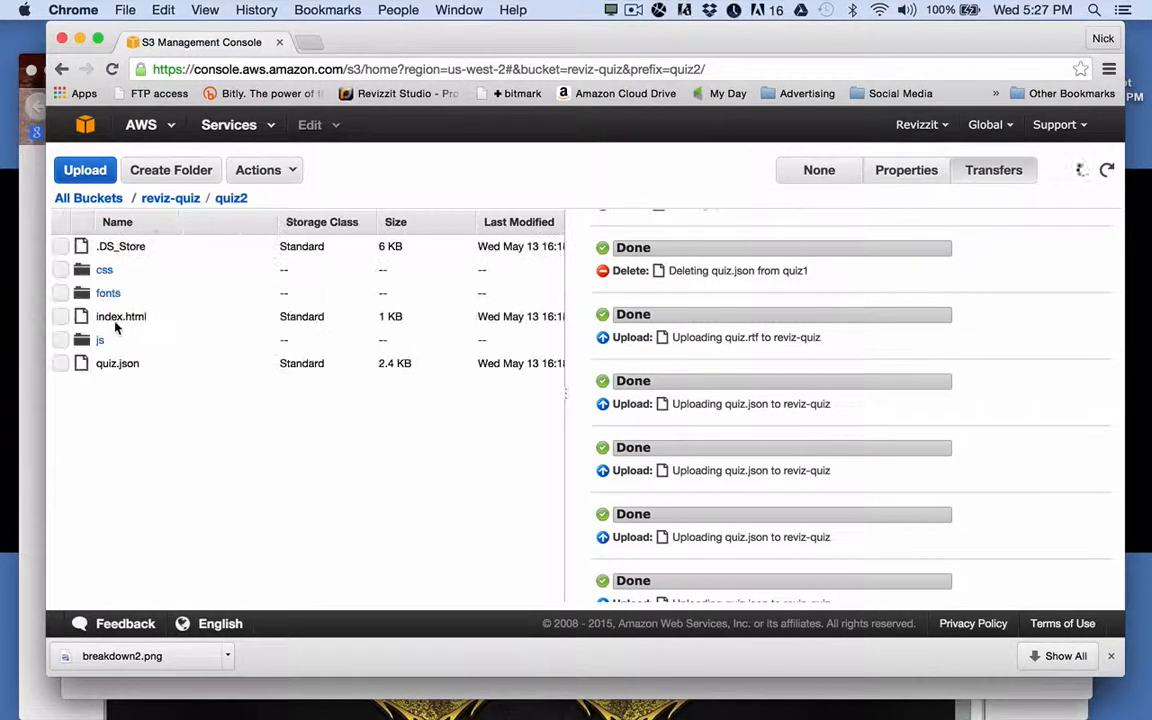
pyautogui.click(75, 171)
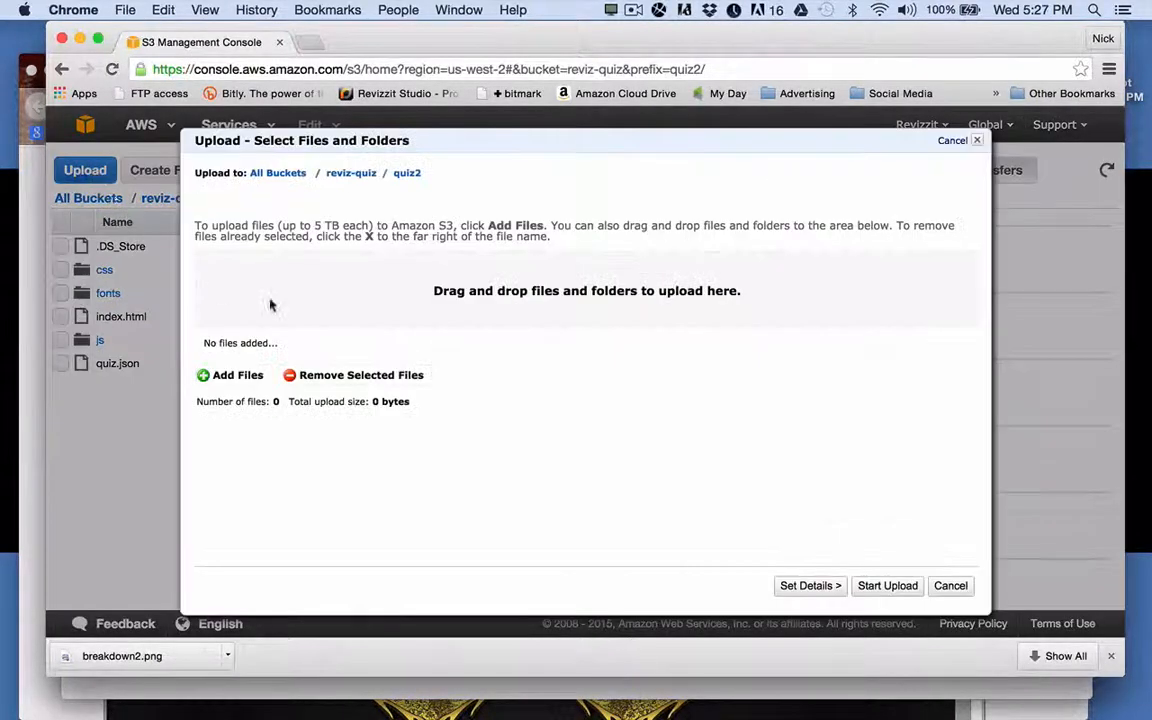
pyautogui.click(240, 377)
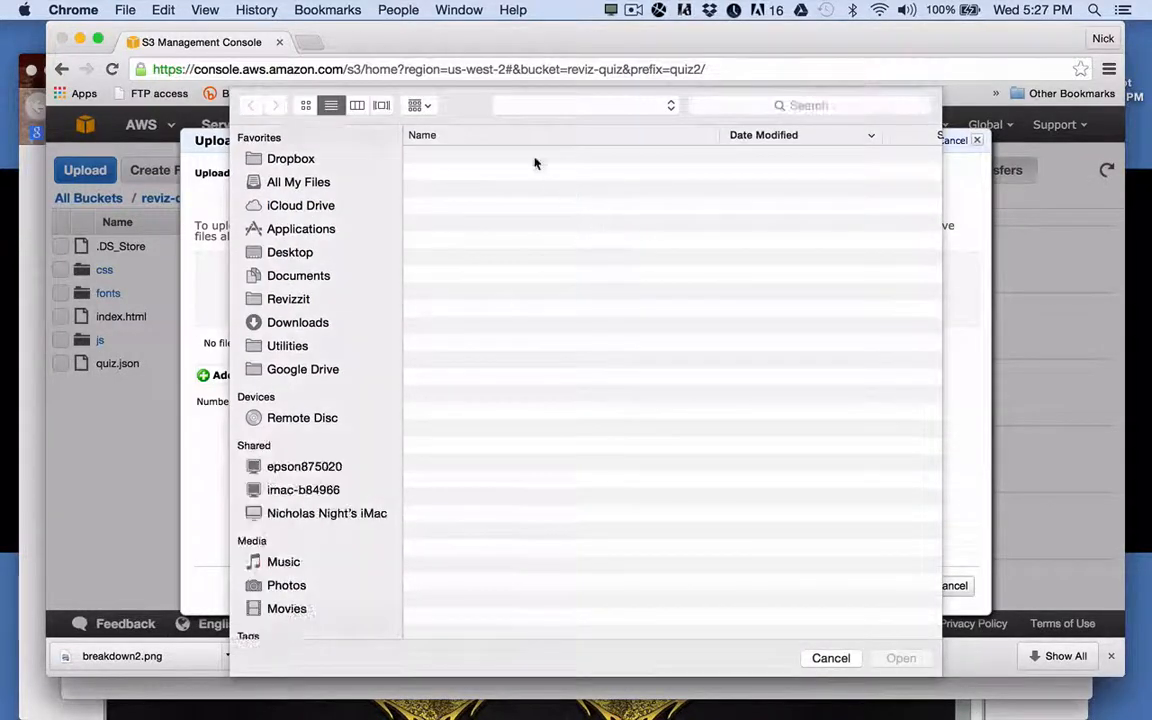
pyautogui.click(572, 108)
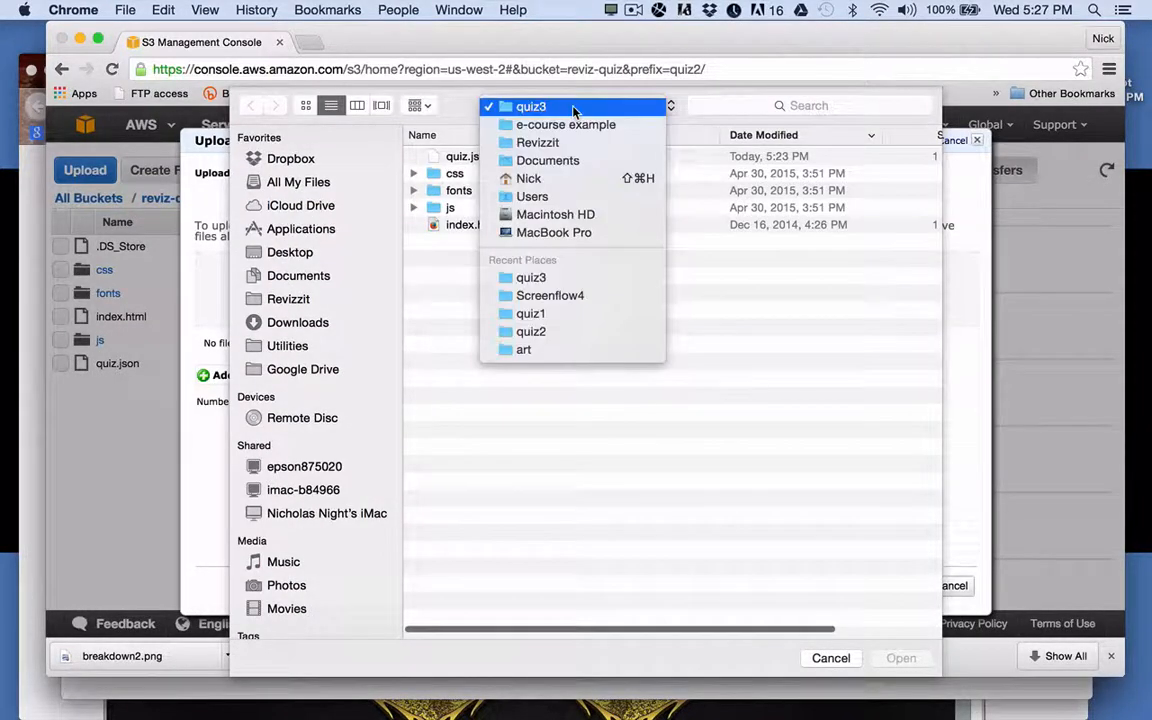
pyautogui.click(553, 331)
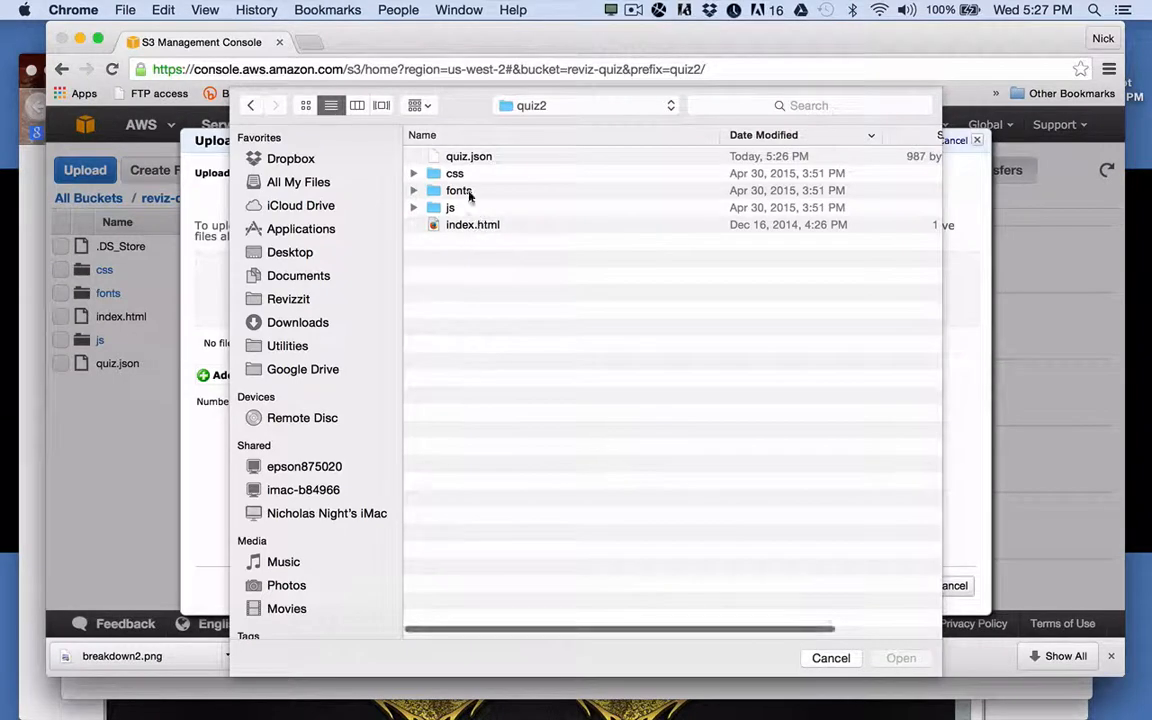
pyautogui.doubleClick(466, 157)
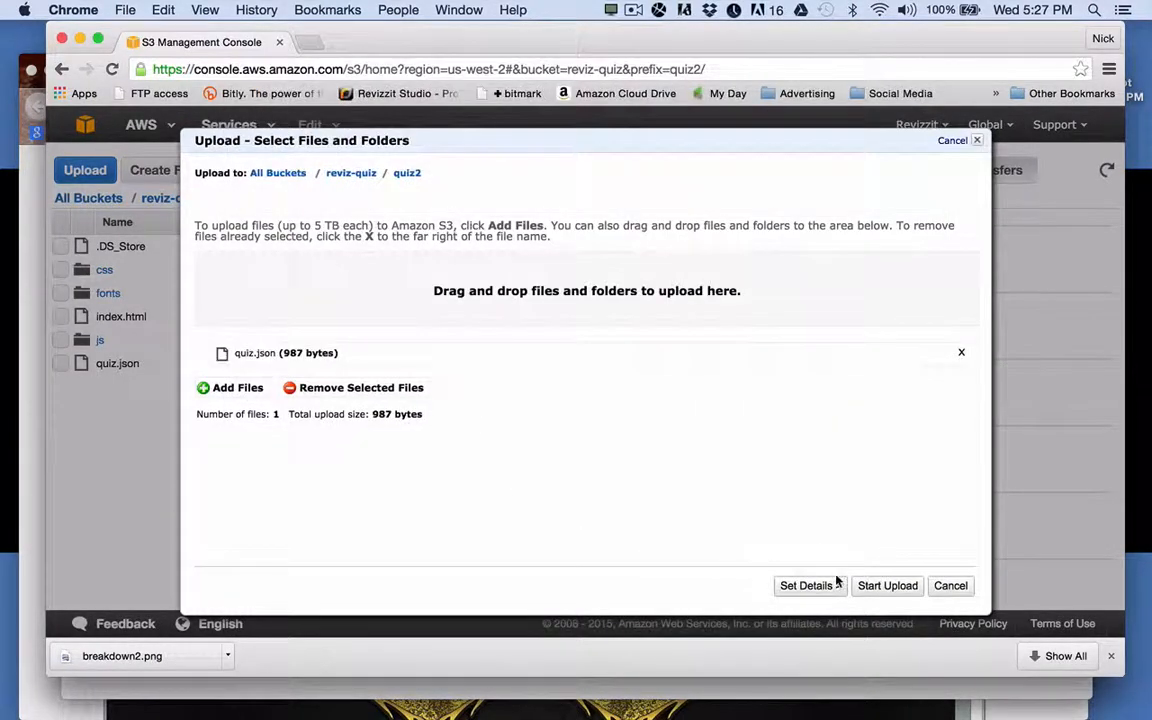
pyautogui.click(829, 589)
pyautogui.click(829, 589)
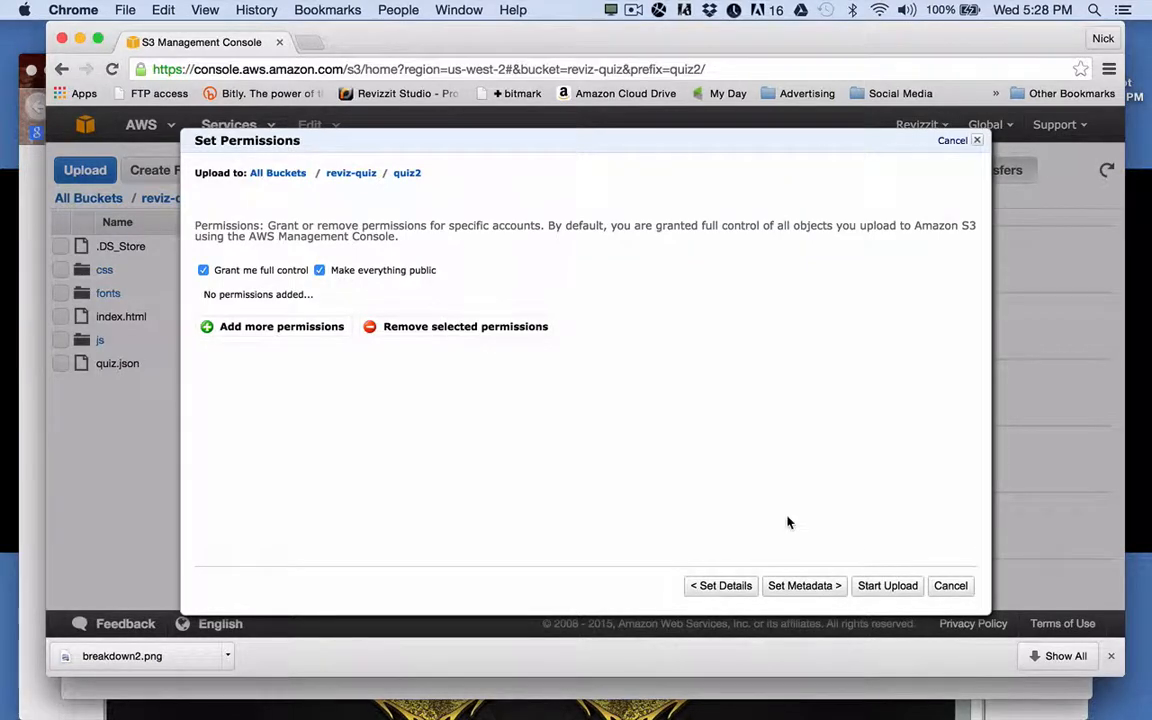
pyautogui.click(885, 587)
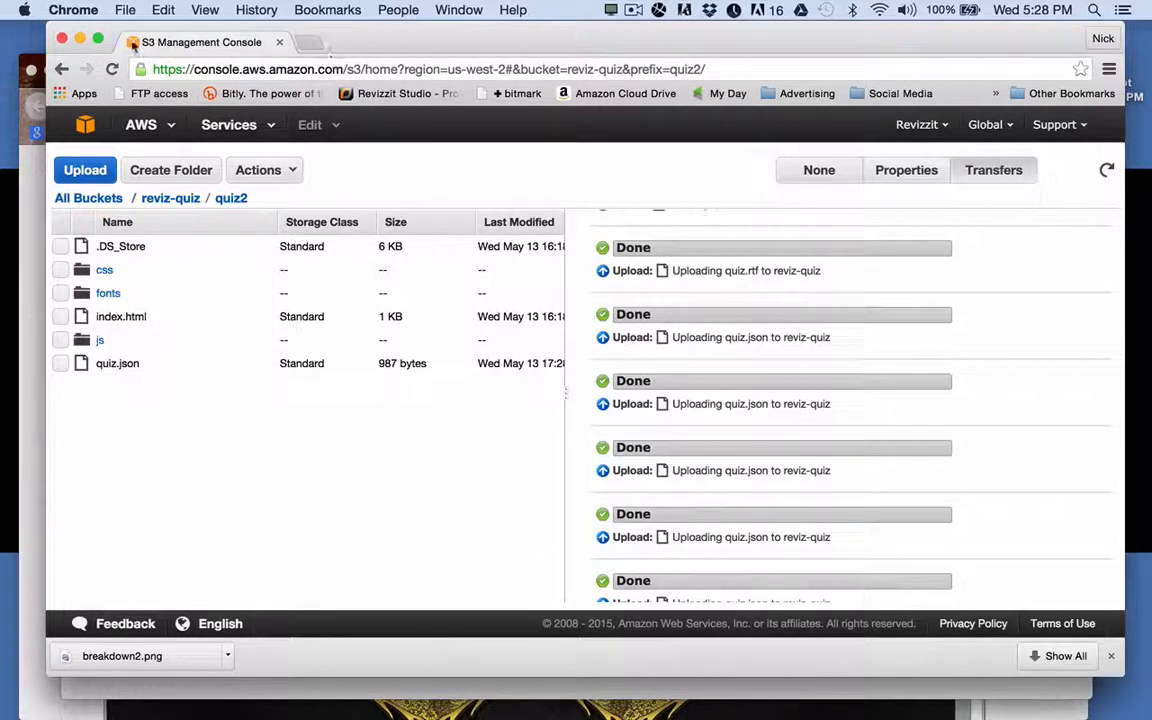
# From Revizzit Studio's Products list, publish the Revizzit E-course Example bundle draft.
pyautogui.click(79, 39)
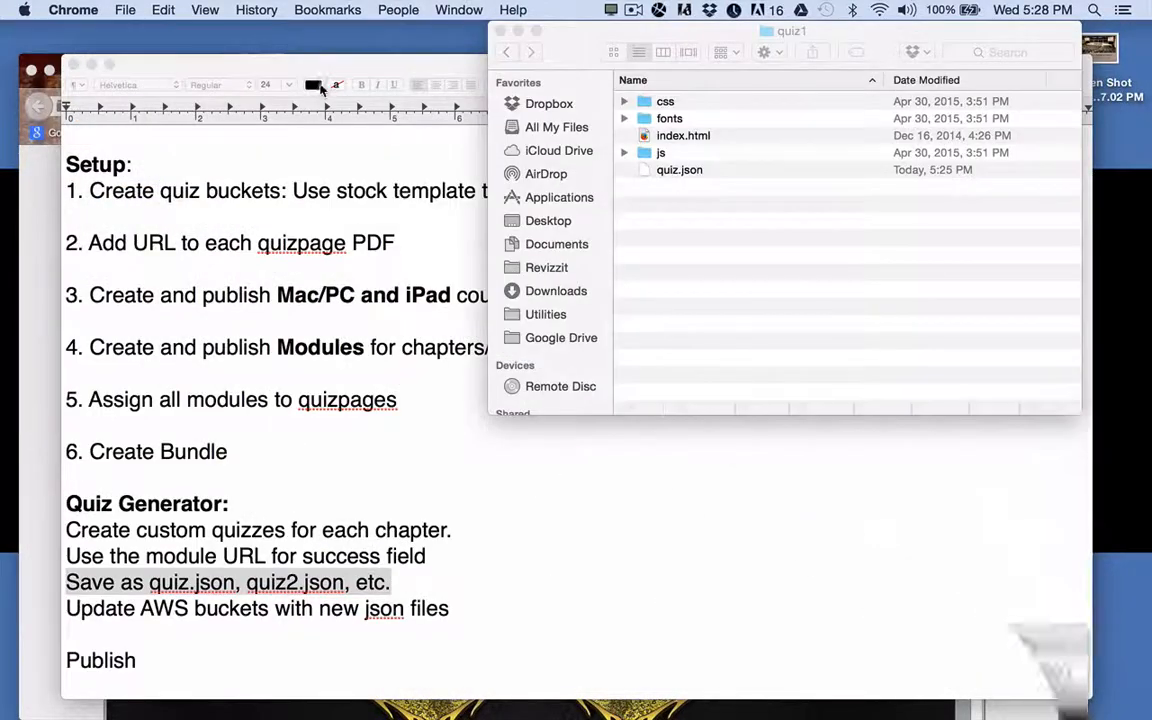
pyautogui.click(27, 222)
pyautogui.scroll(10, 514, 366)
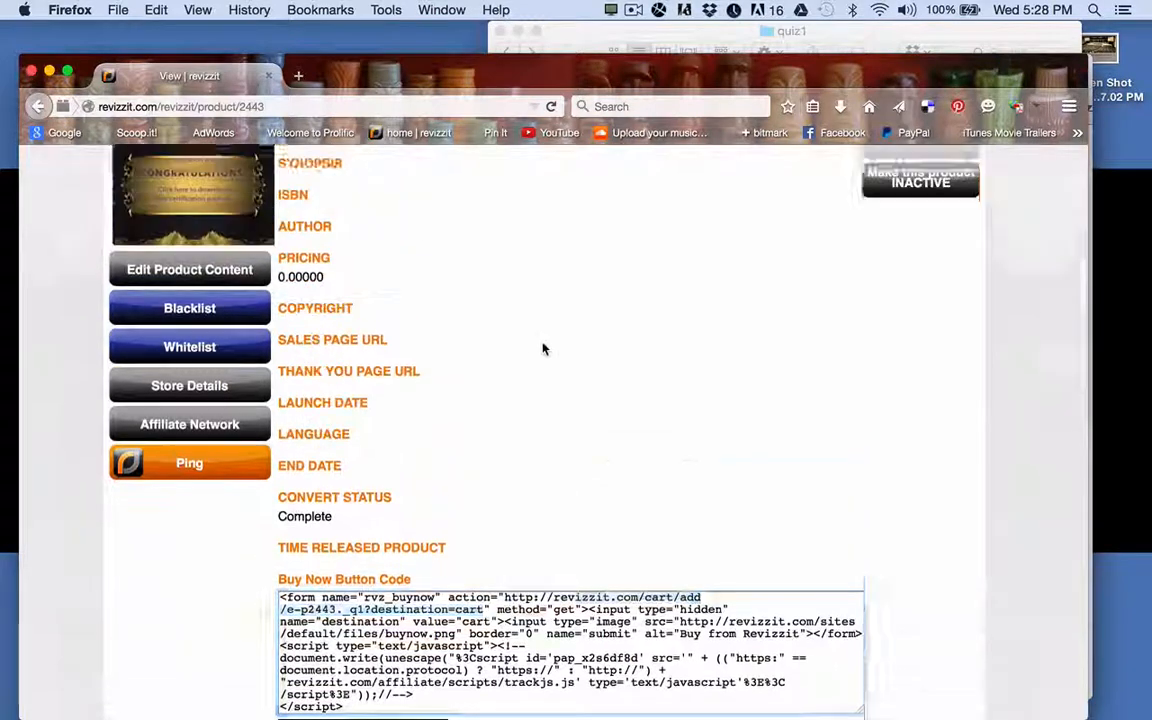
pyautogui.click(149, 291)
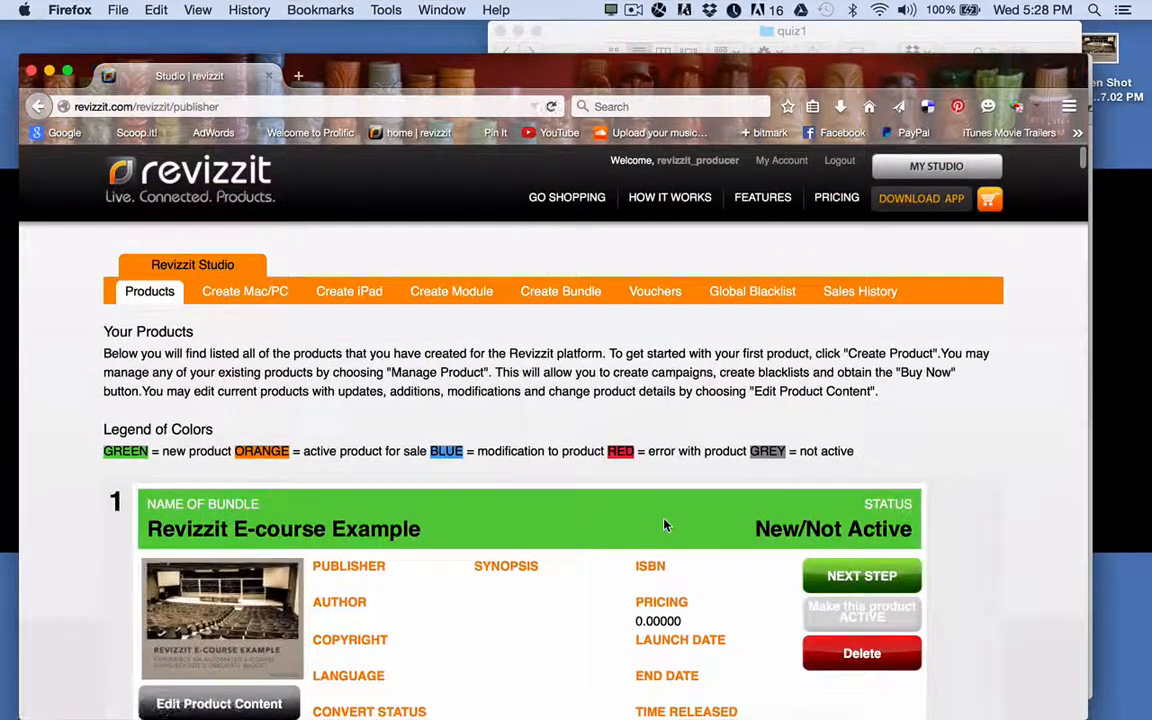
pyautogui.scroll(-4, 663, 523)
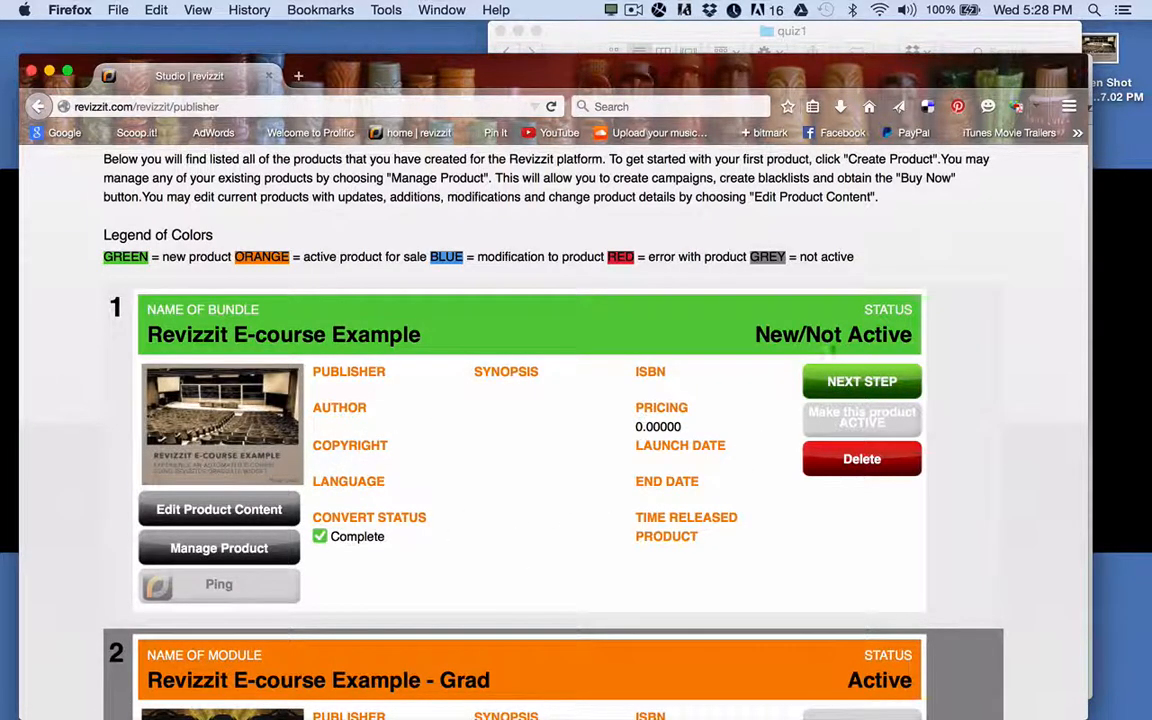
pyautogui.click(857, 384)
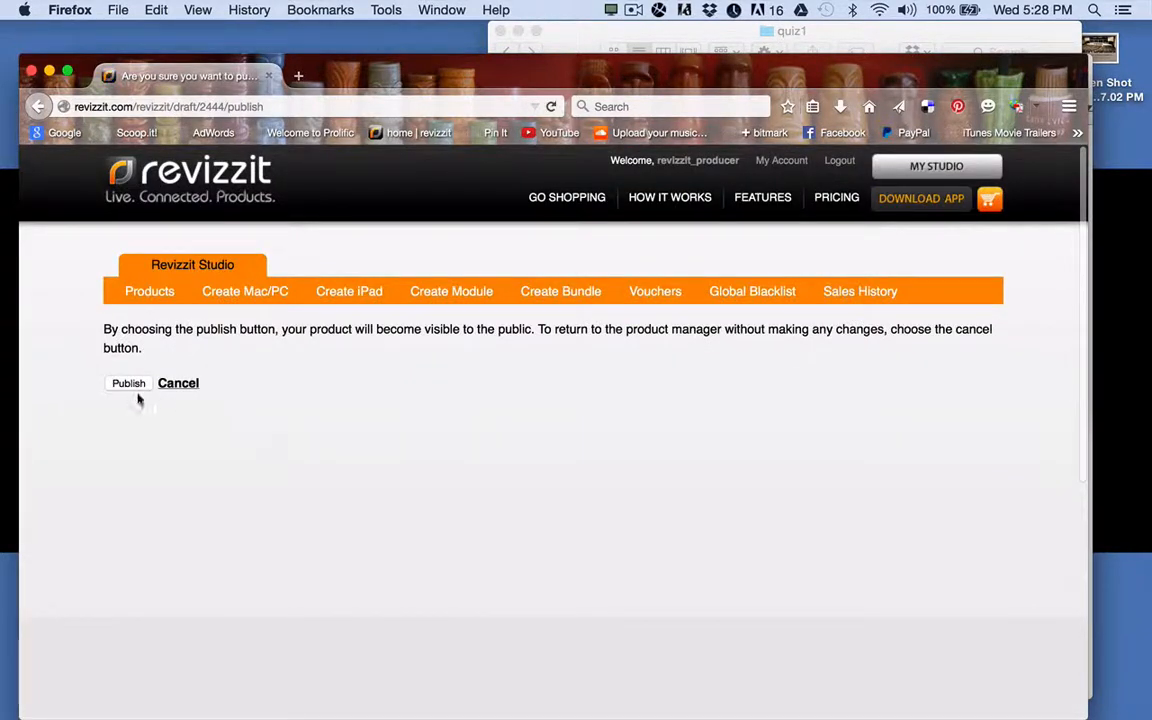
pyautogui.click(129, 384)
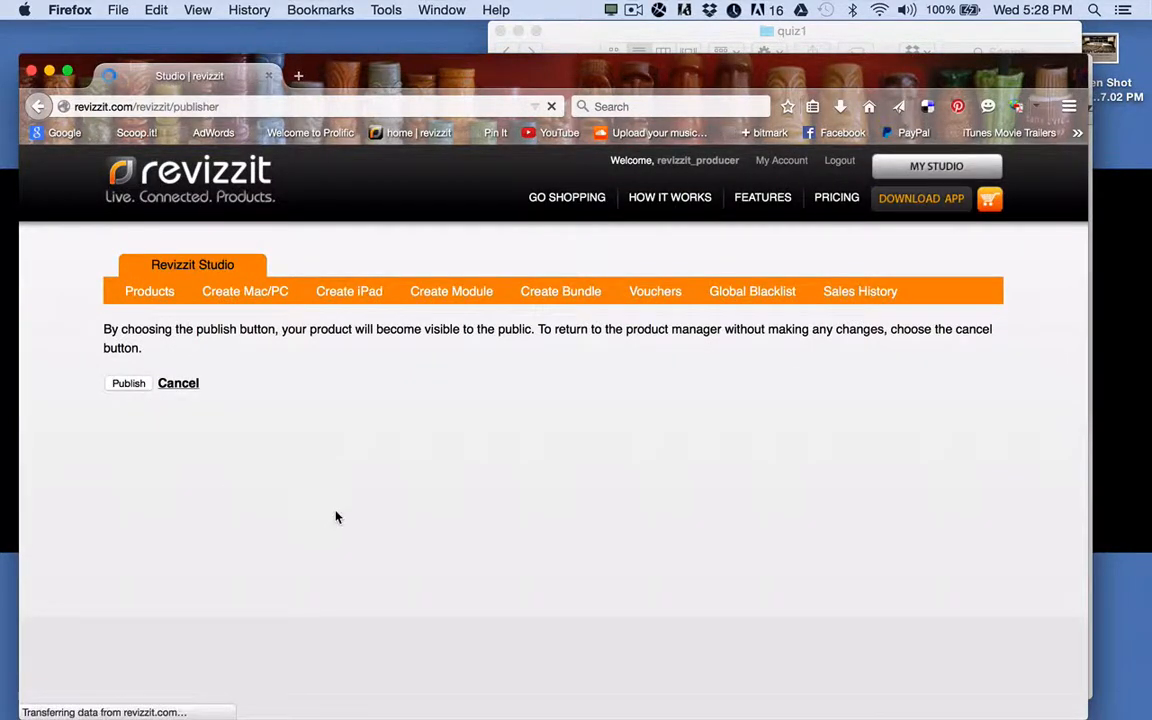
pyautogui.scroll(-3, 509, 566)
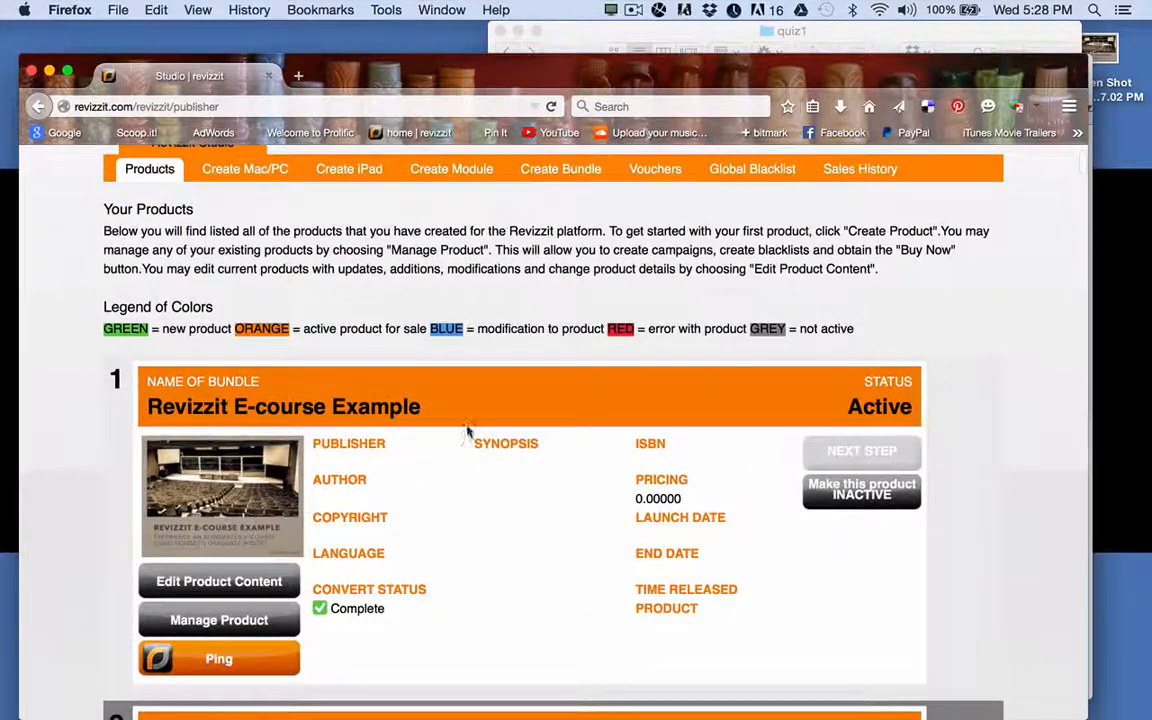
pyautogui.scroll(3, 372, 382)
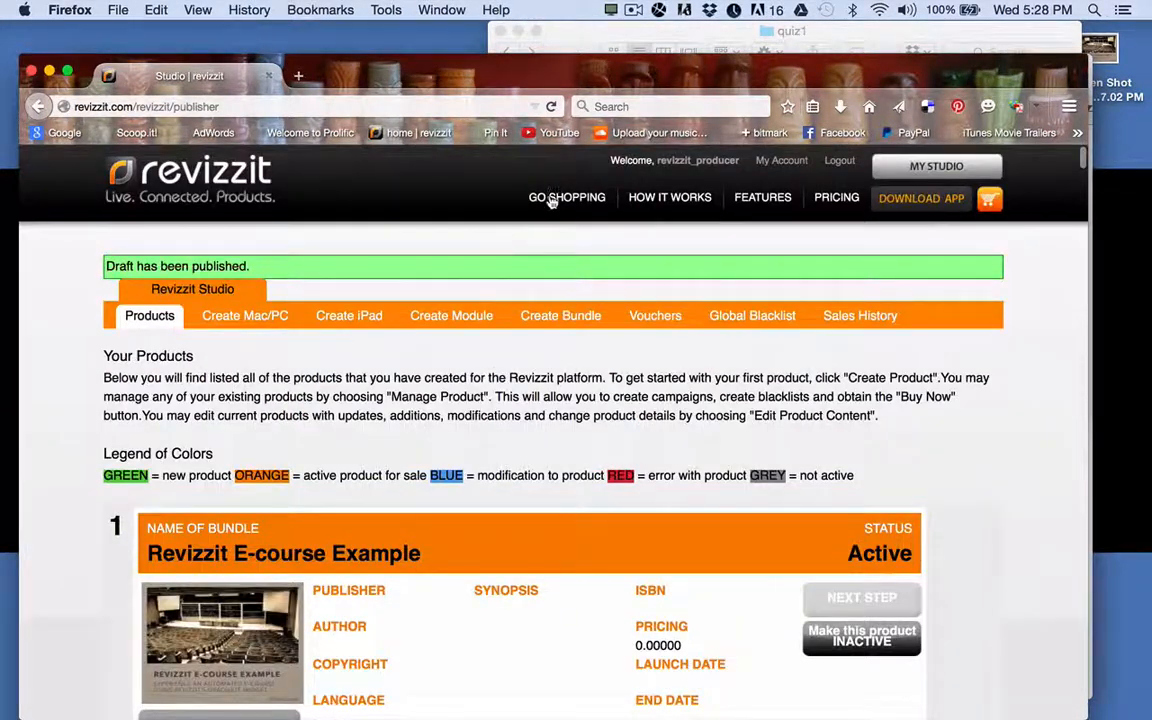
# Browse Revizzit Store's Freebies category to page 2, where the Revizzit E-course Example appears.
pyautogui.click(550, 200)
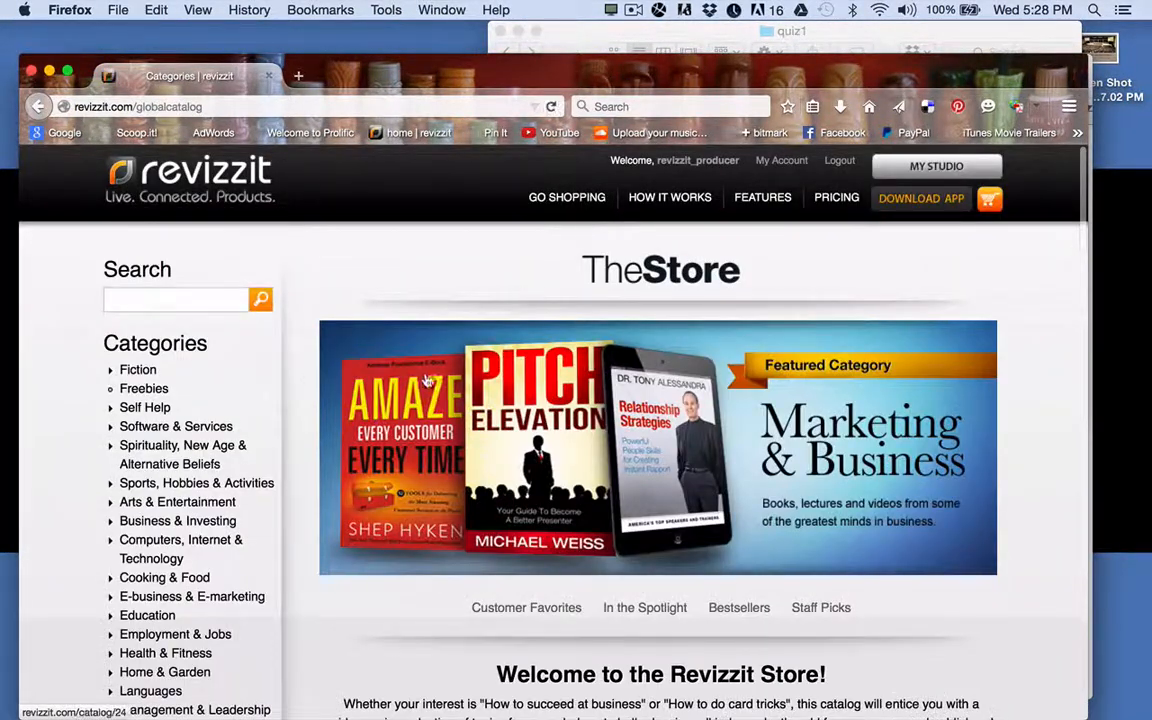
pyautogui.click(152, 389)
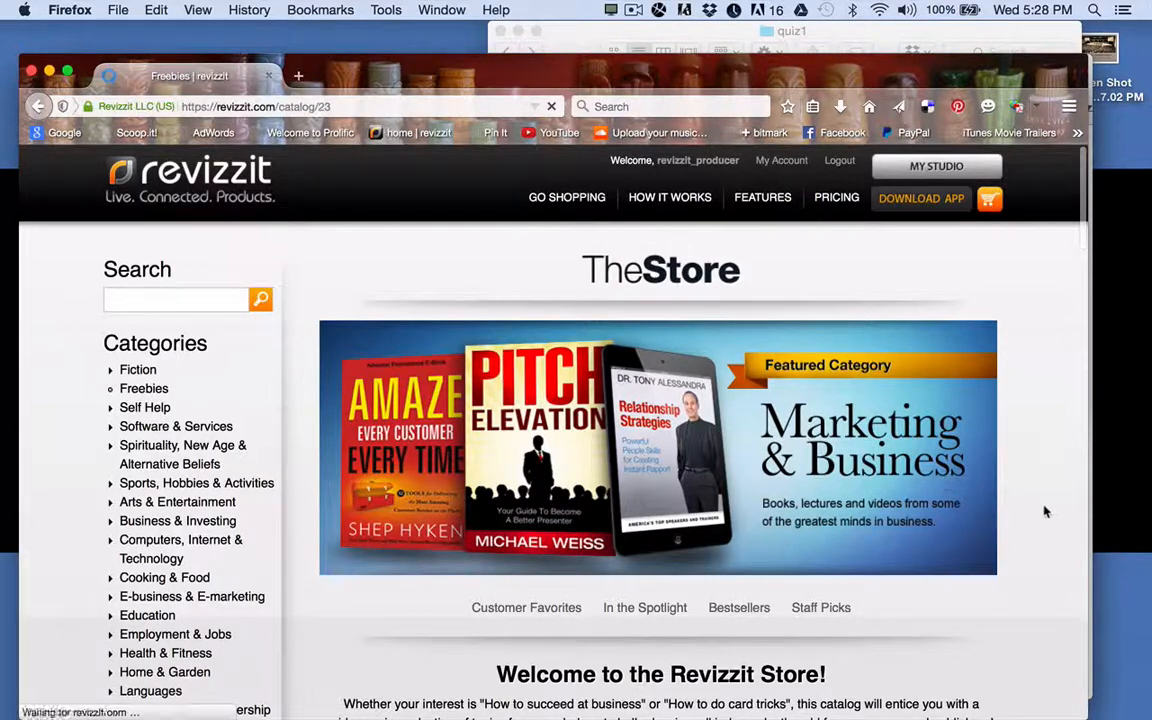
pyautogui.scroll(-8, 1030, 516)
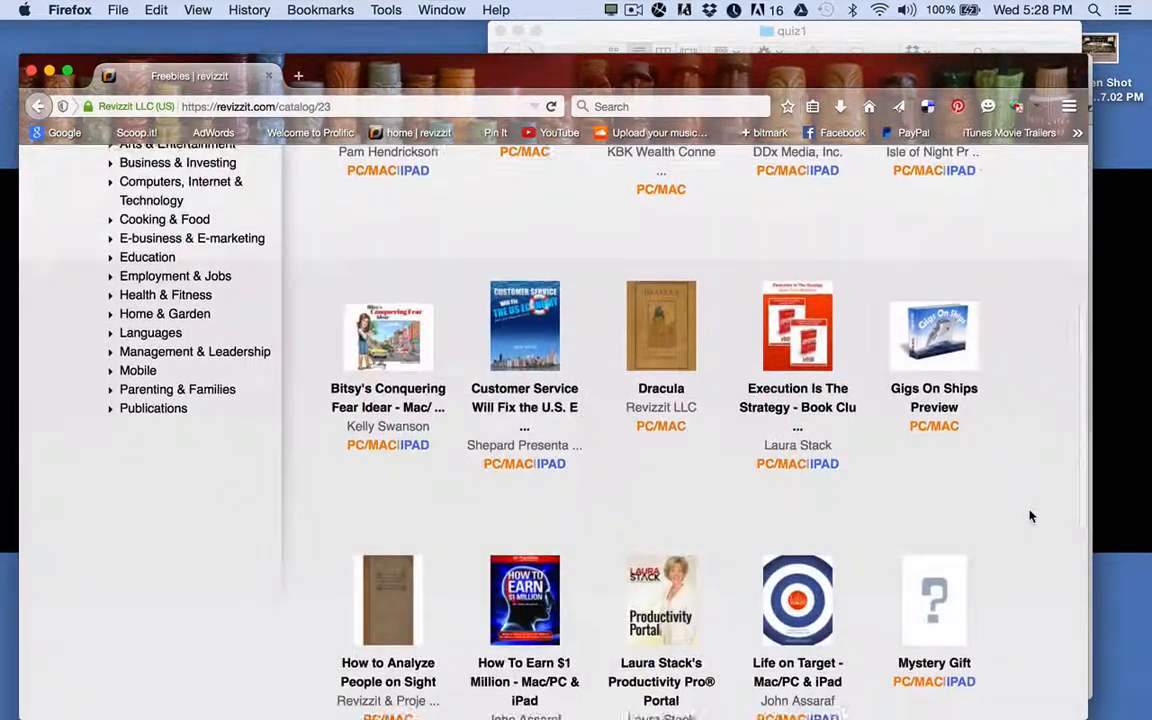
pyautogui.click(840, 462)
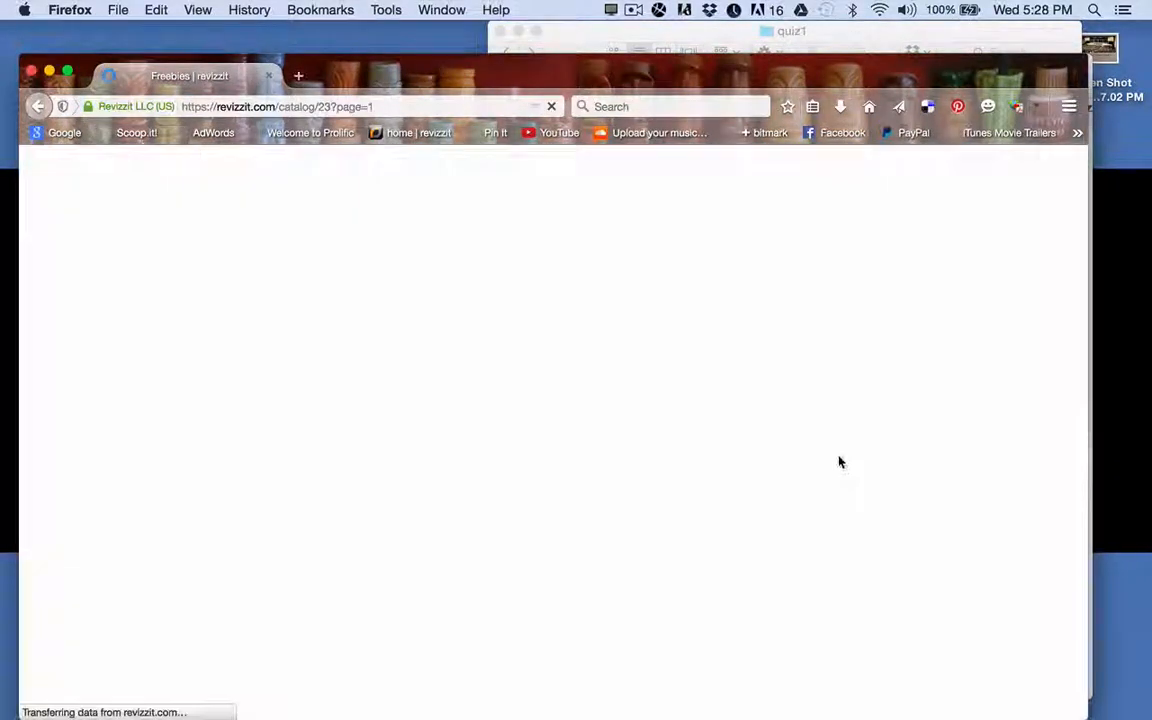
pyautogui.scroll(-10, 840, 462)
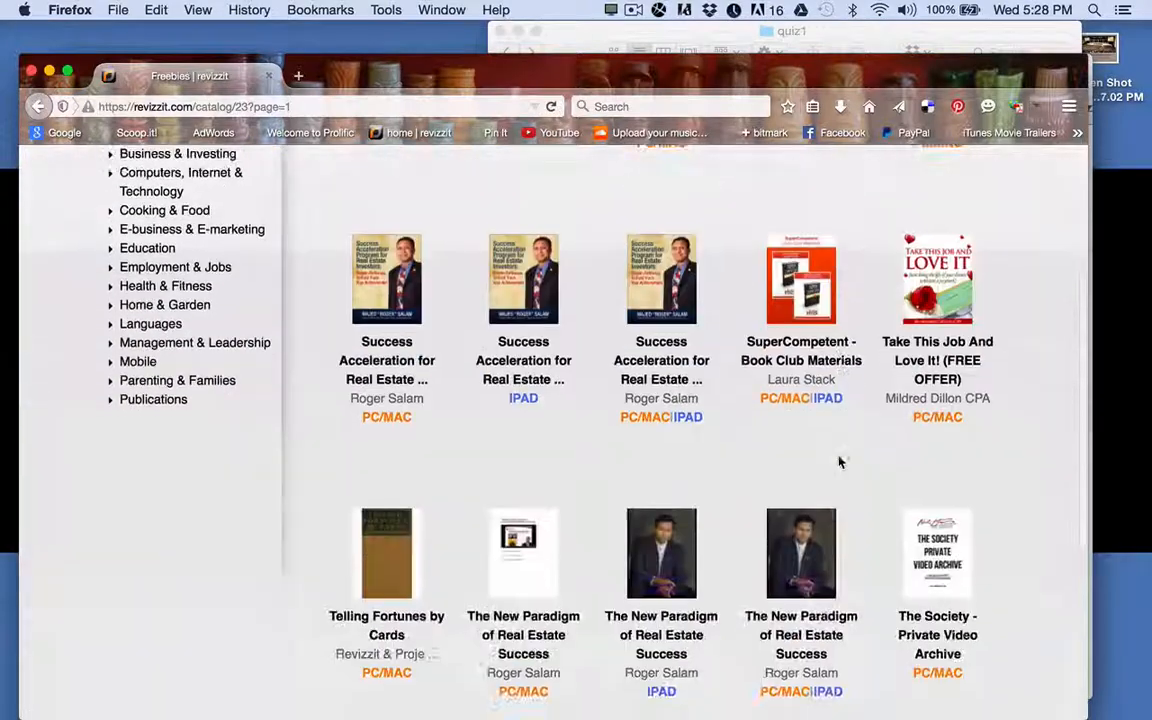
pyautogui.scroll(10, 840, 462)
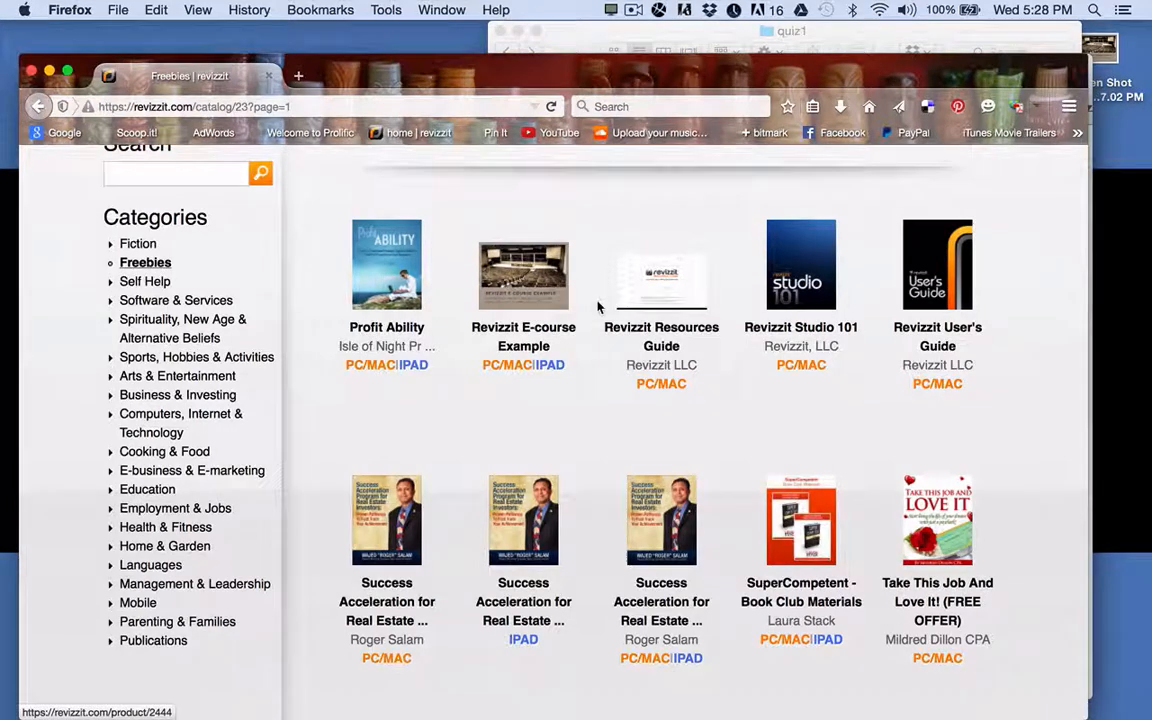
pyautogui.scroll(2, 598, 307)
pyautogui.scroll(1, 598, 307)
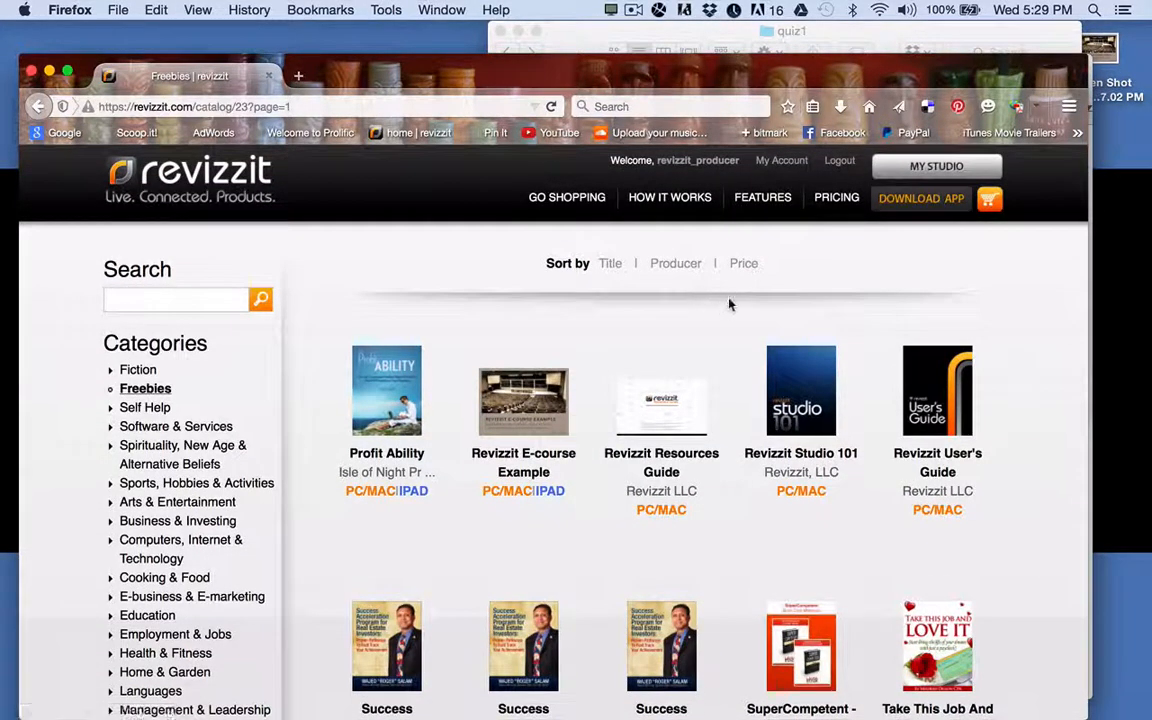
# Log out of the producer account and sign in as the customer with the saved username.
pyautogui.click(843, 164)
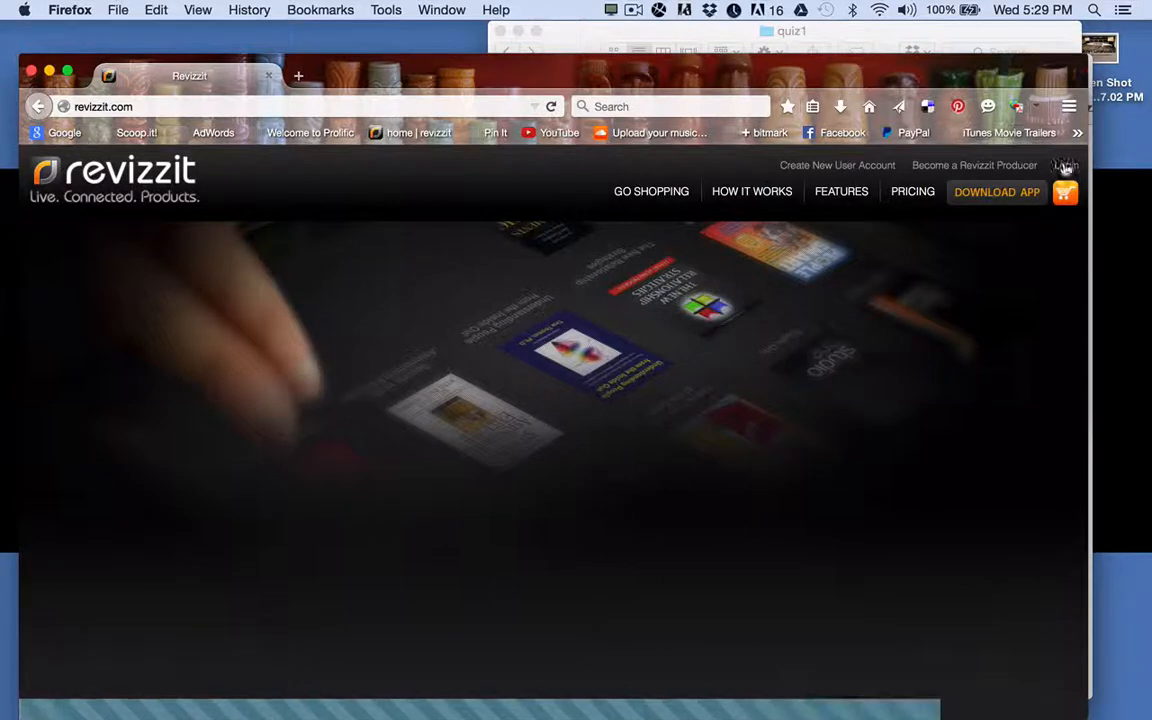
pyautogui.click(1066, 167)
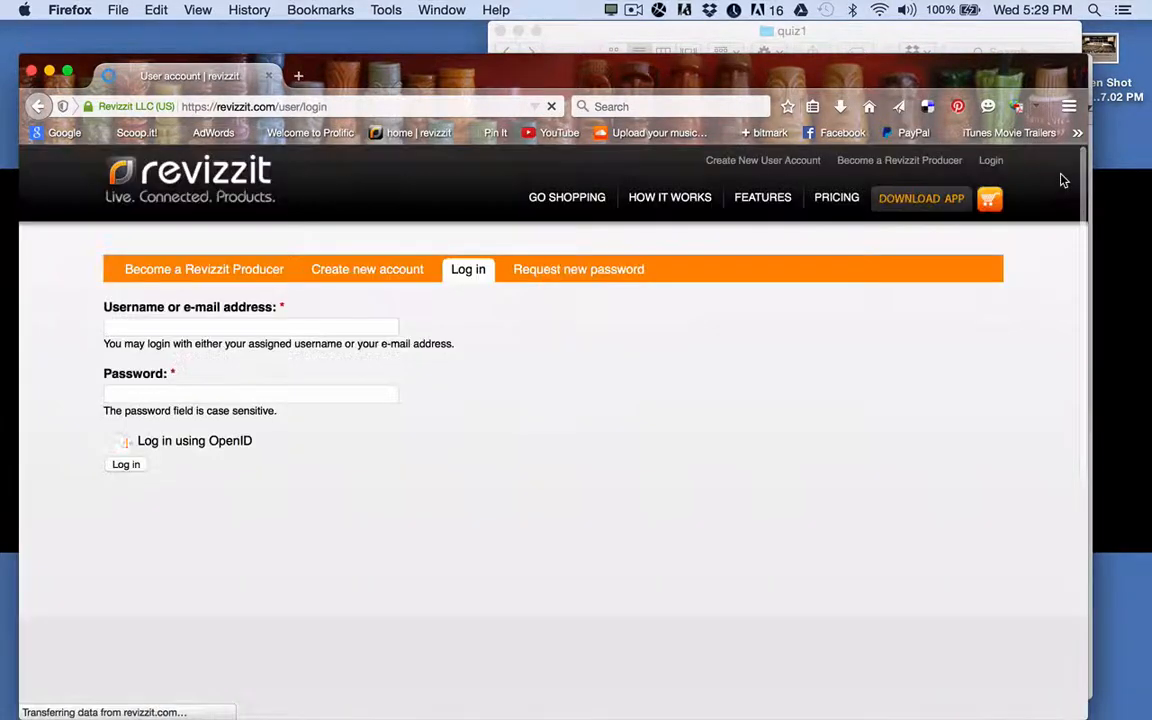
pyautogui.click(248, 331)
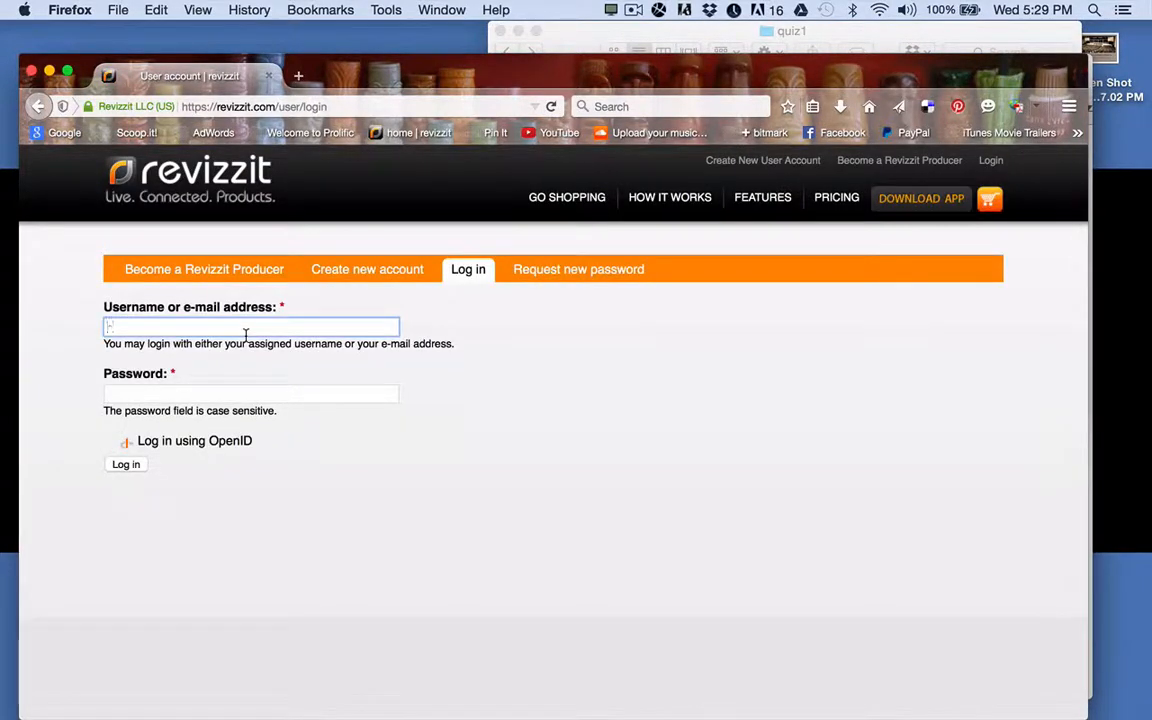
pyautogui.click(242, 346)
pyautogui.press('Tab')
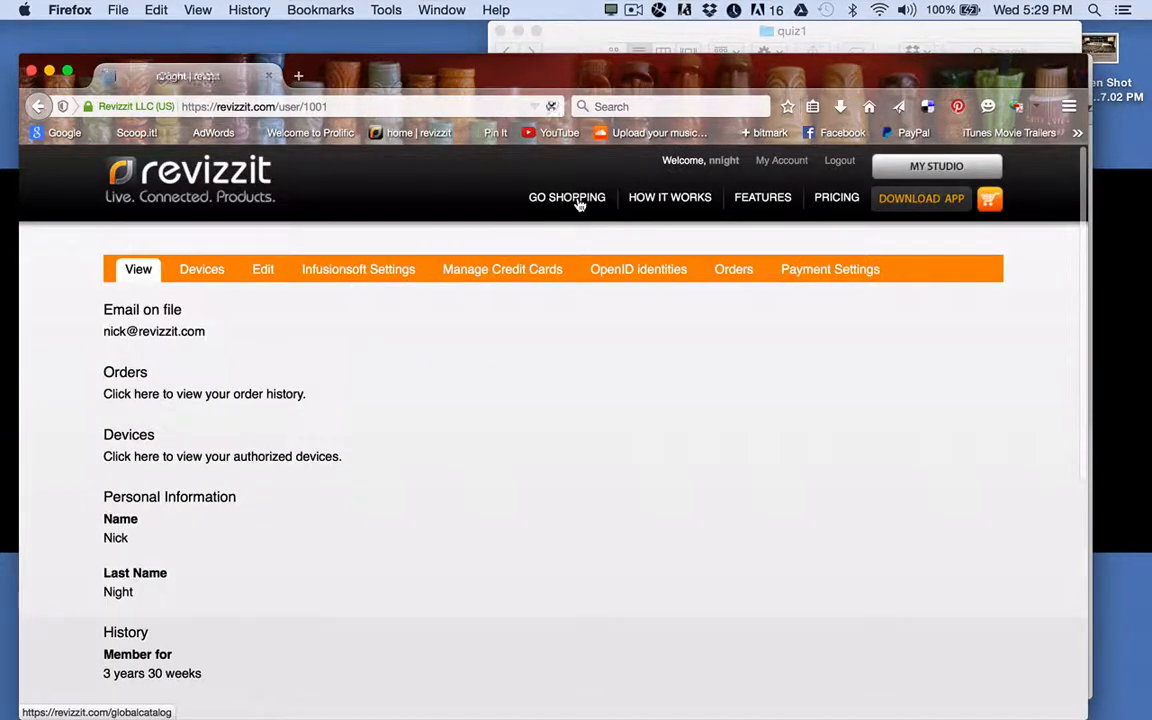
# Find the Revizzit E-course Example on Freebies page 2 and add it to the cart.
pyautogui.click(578, 200)
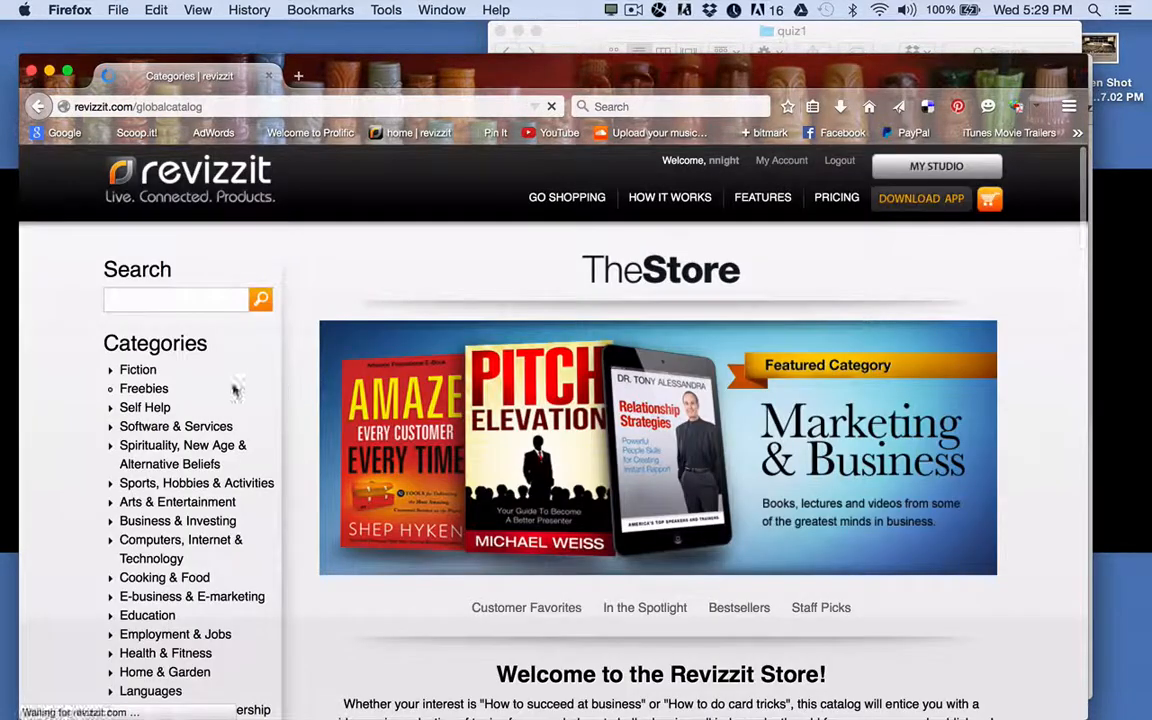
pyautogui.click(143, 388)
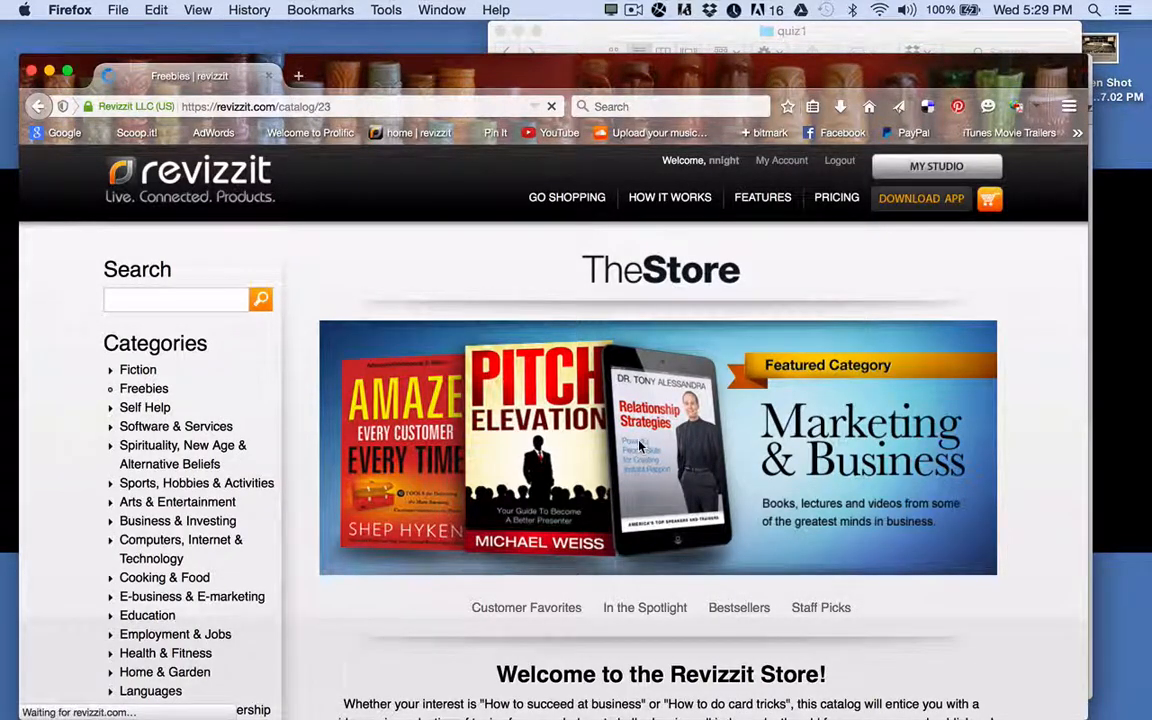
pyautogui.scroll(-10, 640, 447)
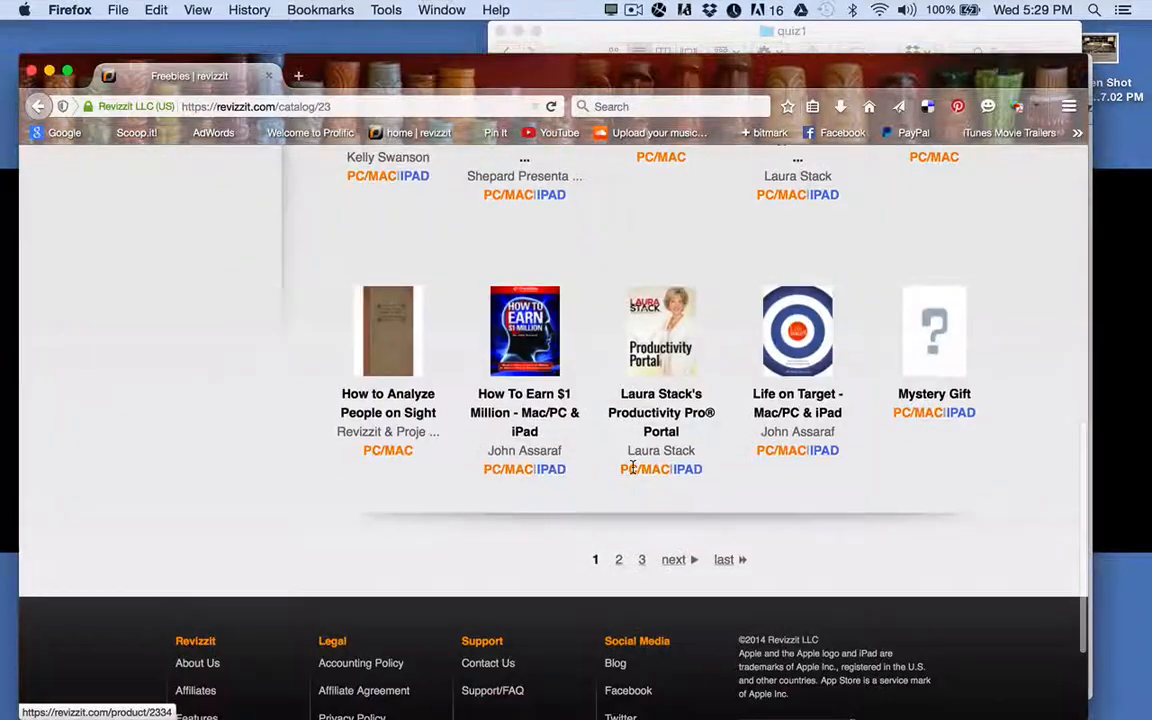
pyautogui.click(619, 562)
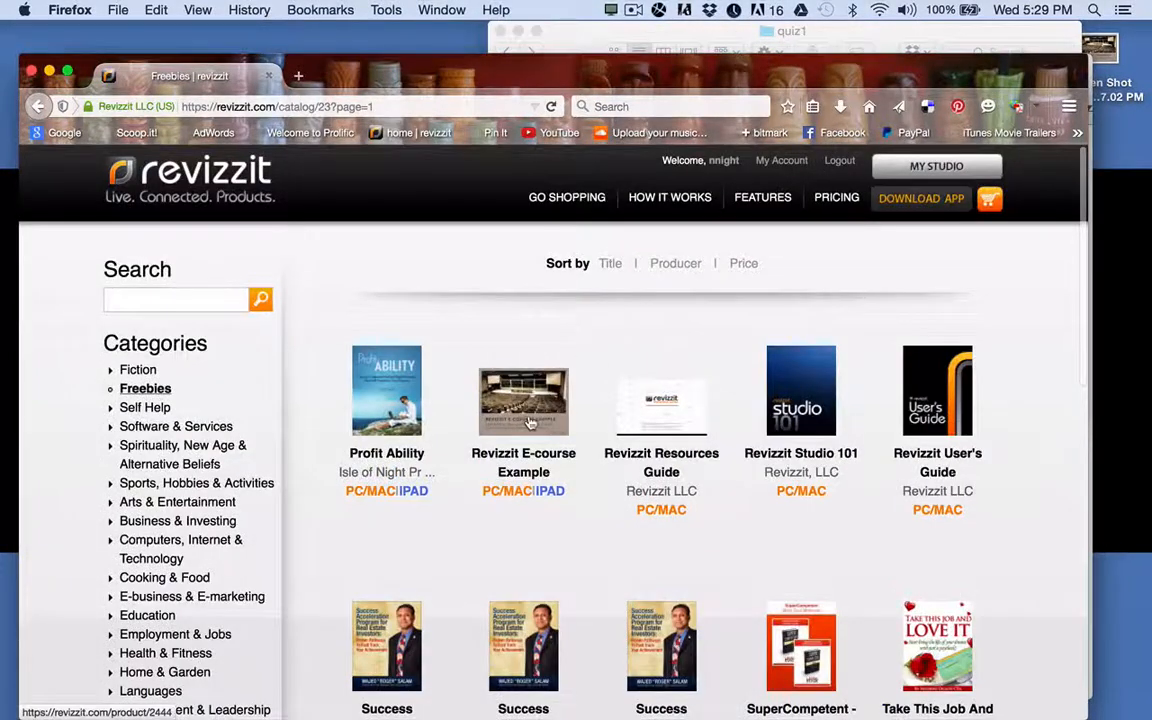
pyautogui.click(530, 422)
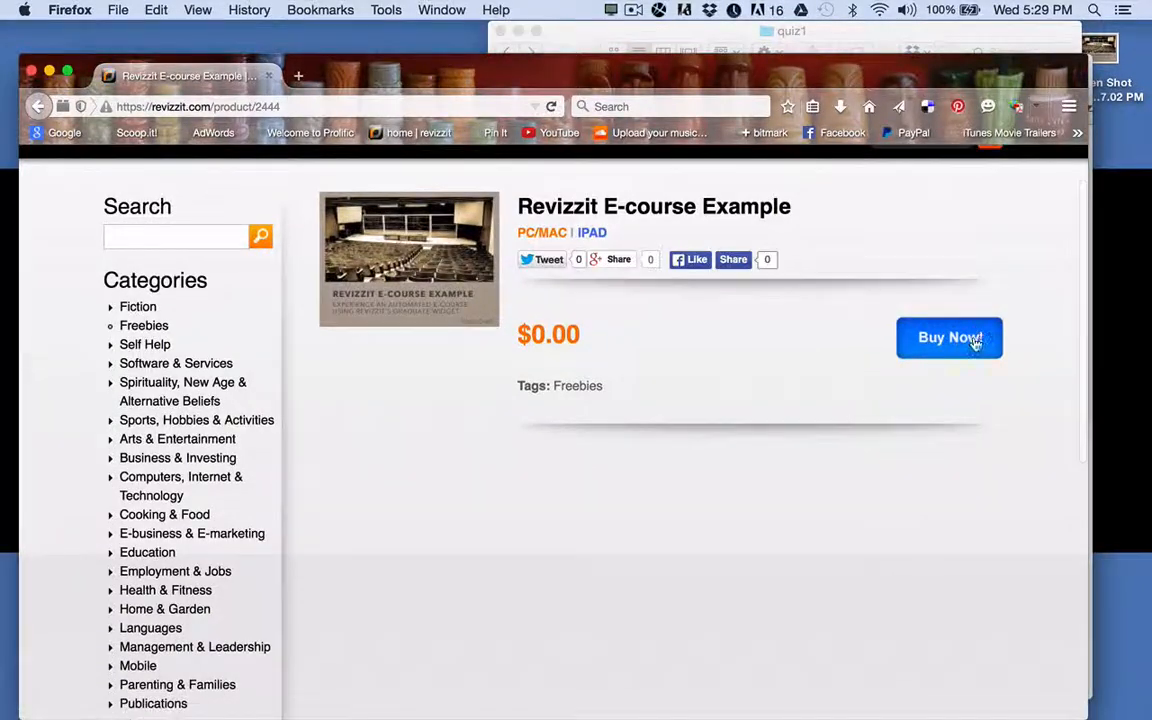
pyautogui.click(973, 342)
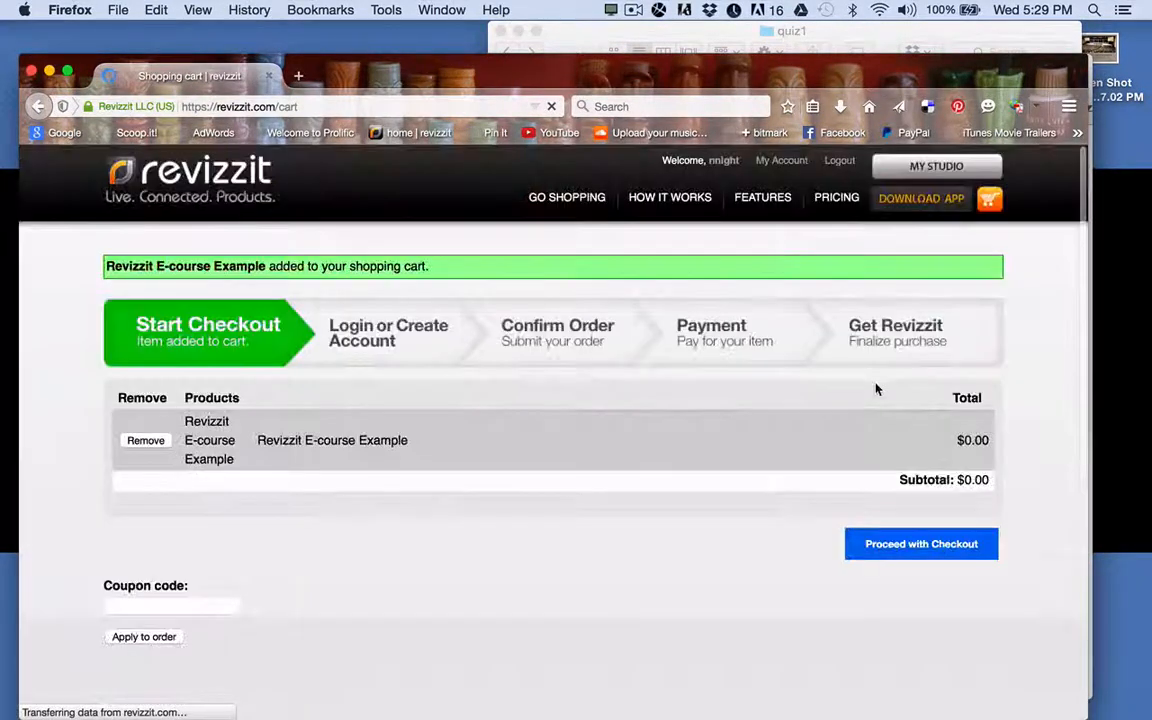
pyautogui.click(882, 548)
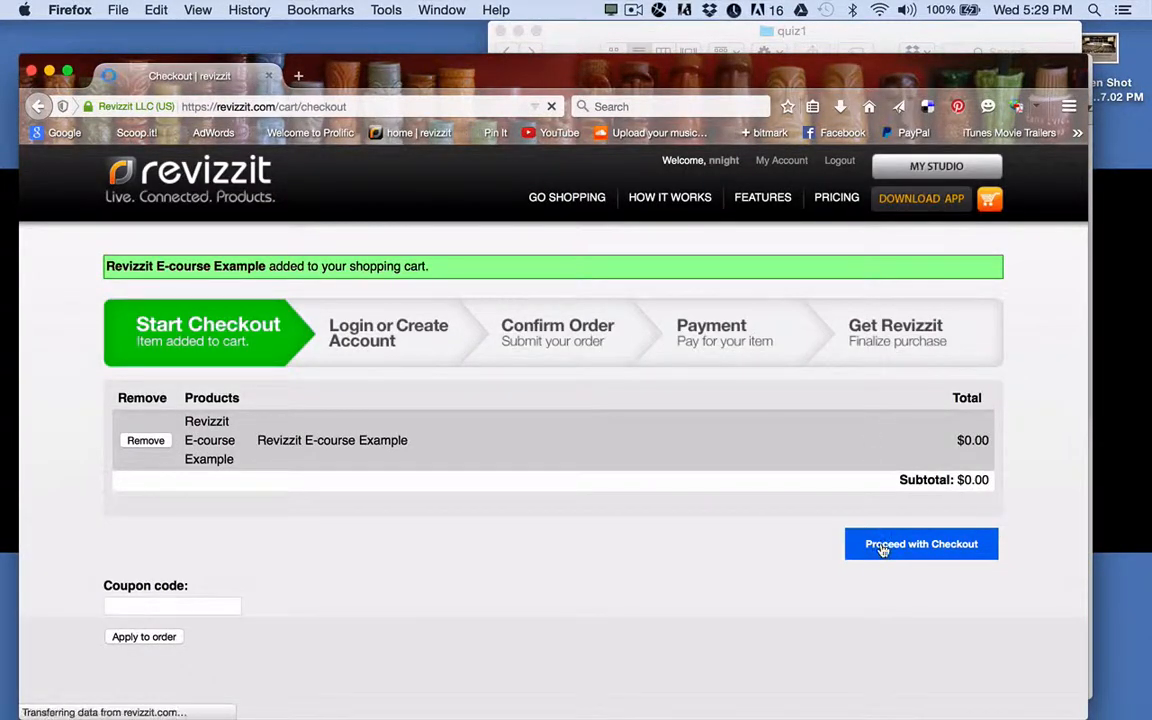
pyautogui.scroll(-5, 355, 568)
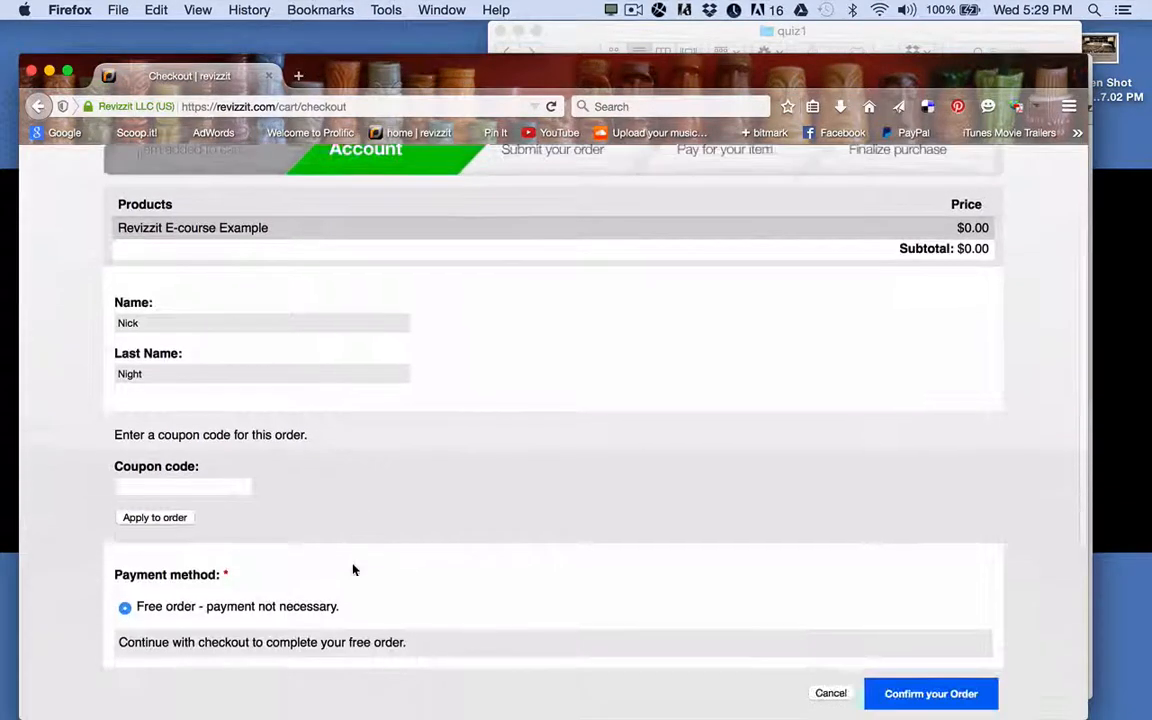
pyautogui.scroll(-1, 353, 569)
pyautogui.click(913, 617)
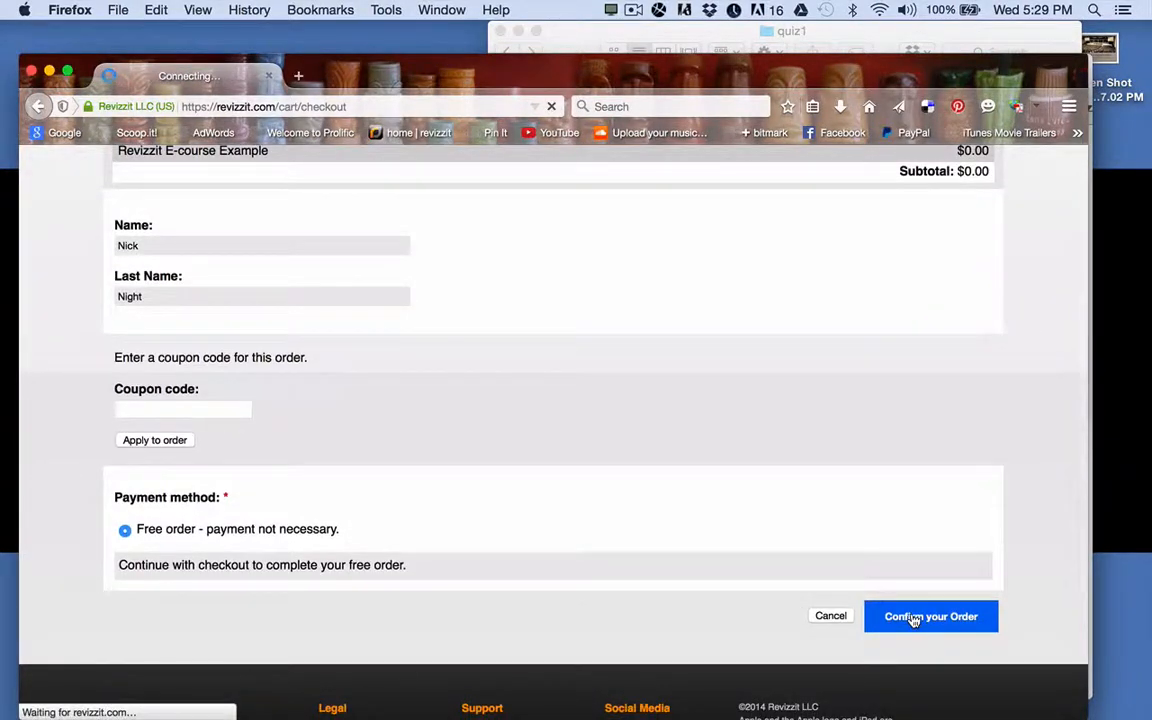
pyautogui.scroll(-2, 913, 620)
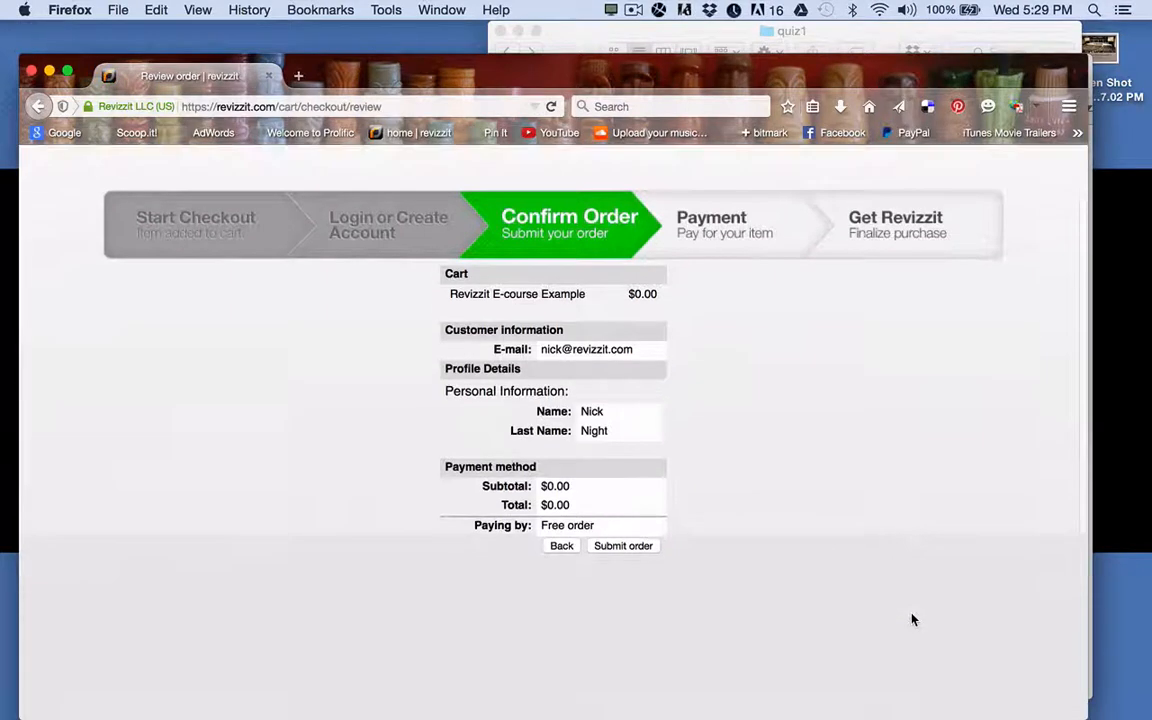
pyautogui.click(628, 546)
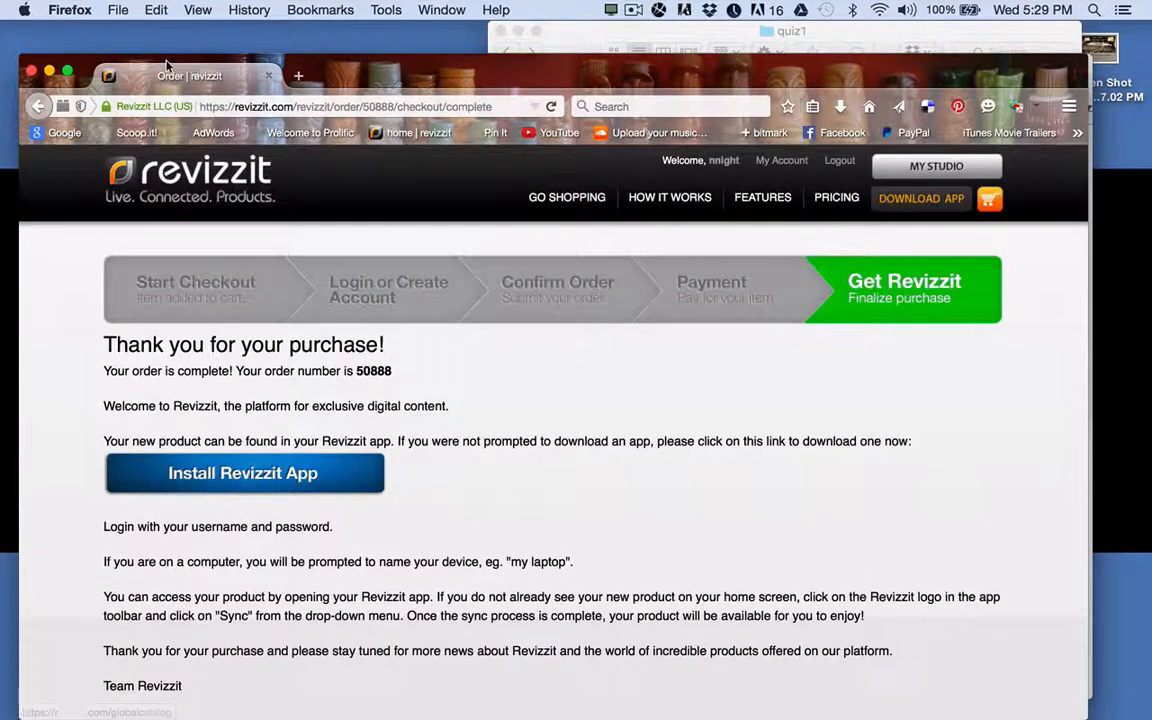
# Minimize Firefox, launch Revizzit, and let the library sync until the E-Course tile is downloaded.
pyautogui.click(49, 72)
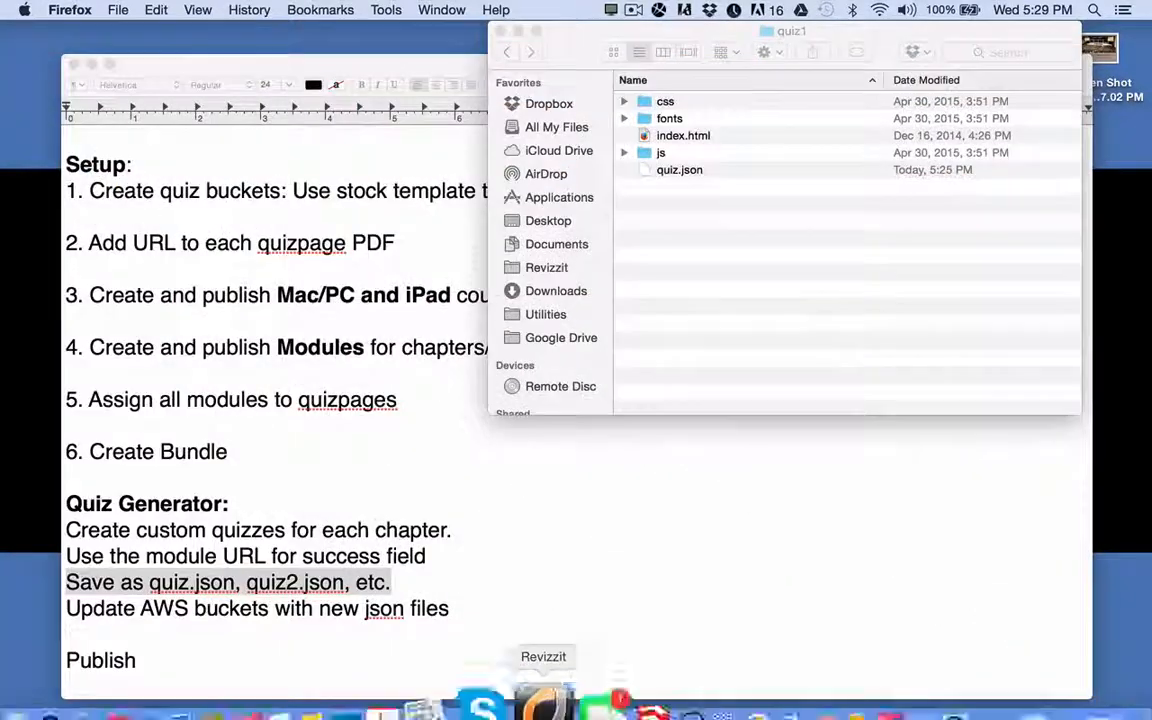
pyautogui.click(541, 683)
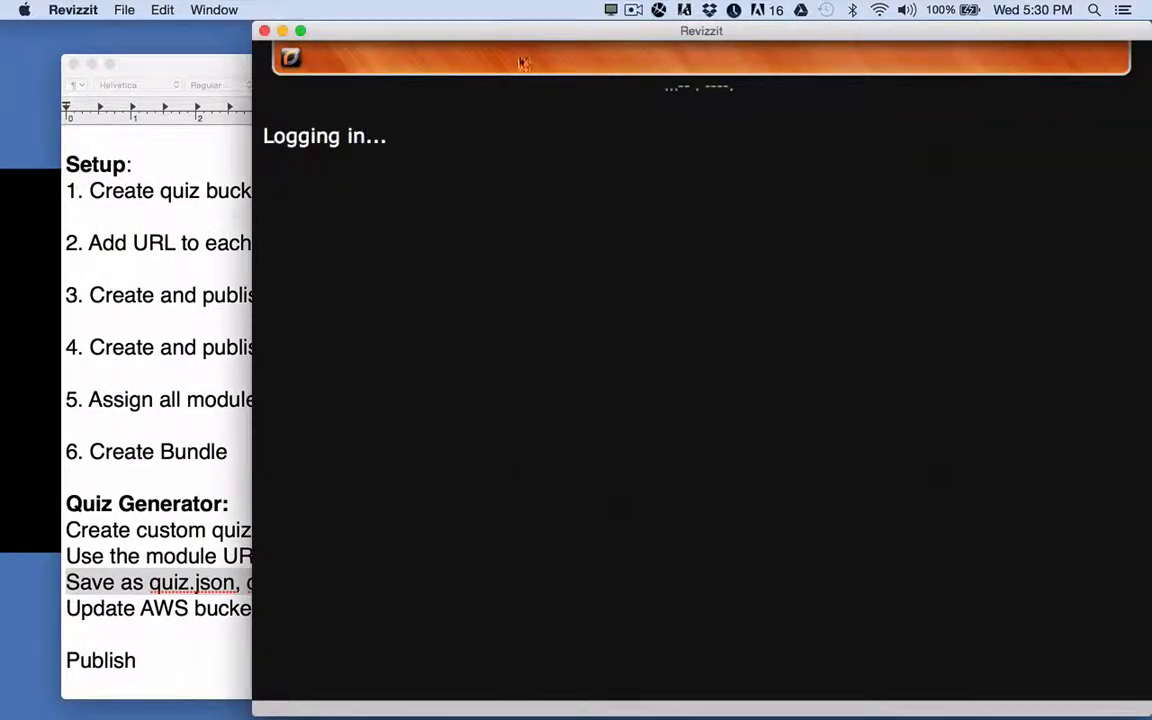
pyautogui.moveTo(527, 31); pyautogui.dragTo(432, 17)
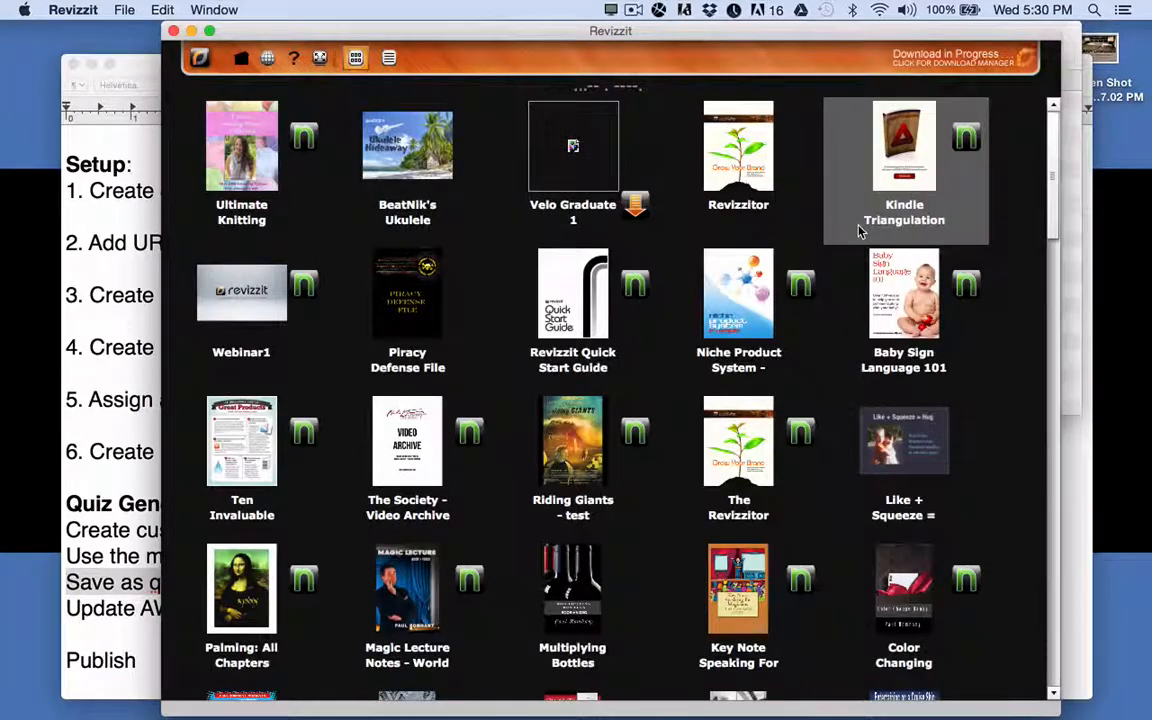
pyautogui.scroll(-15, 858, 235)
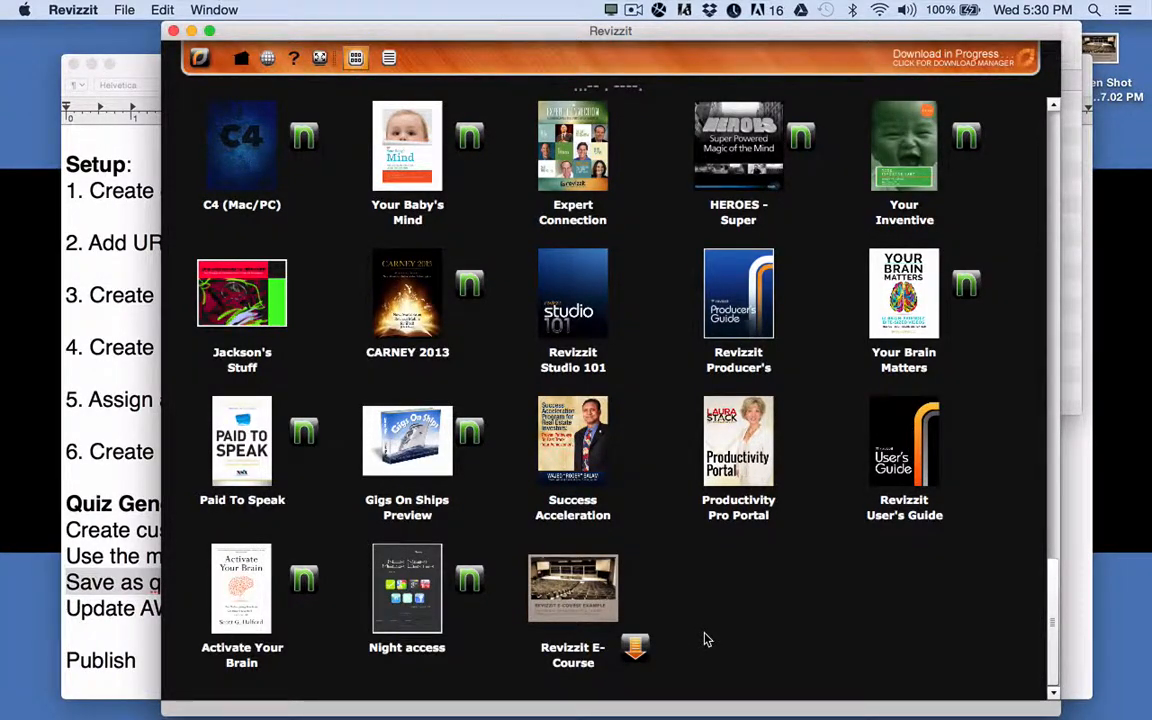
pyautogui.scroll(12, 704, 640)
pyautogui.scroll(-12, 704, 640)
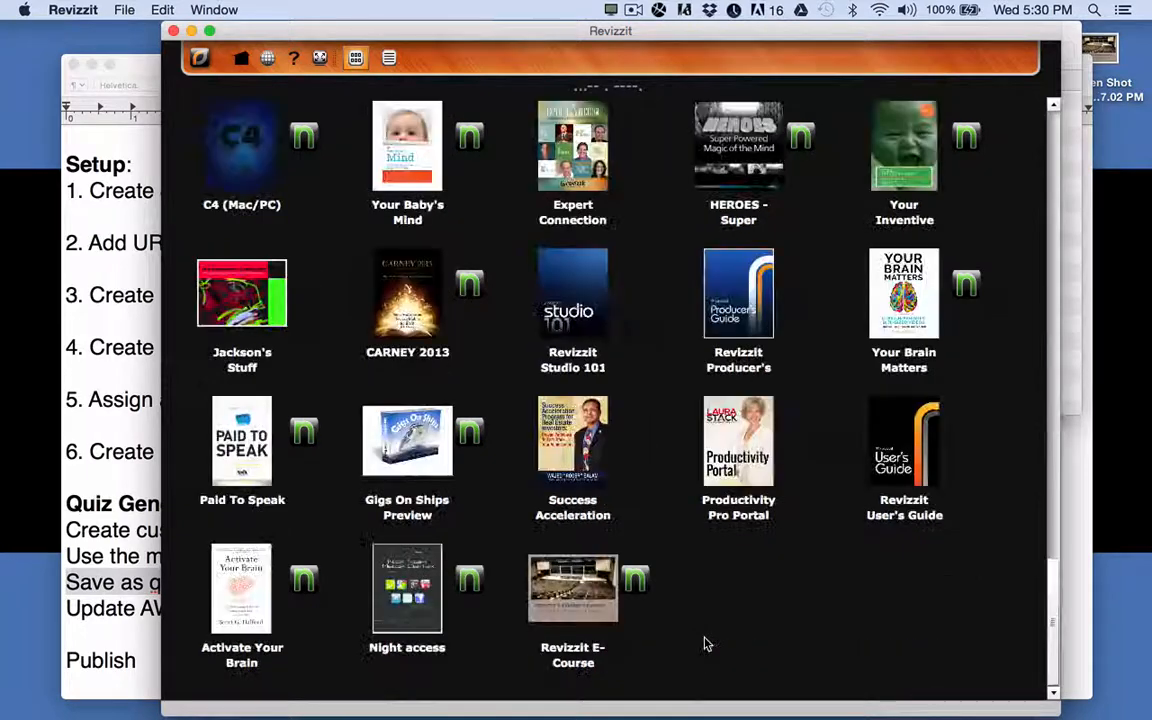
# Open the Revizzit E-Course at fit-height and page forward to the lesson #2 unlock page.
pyautogui.click(574, 597)
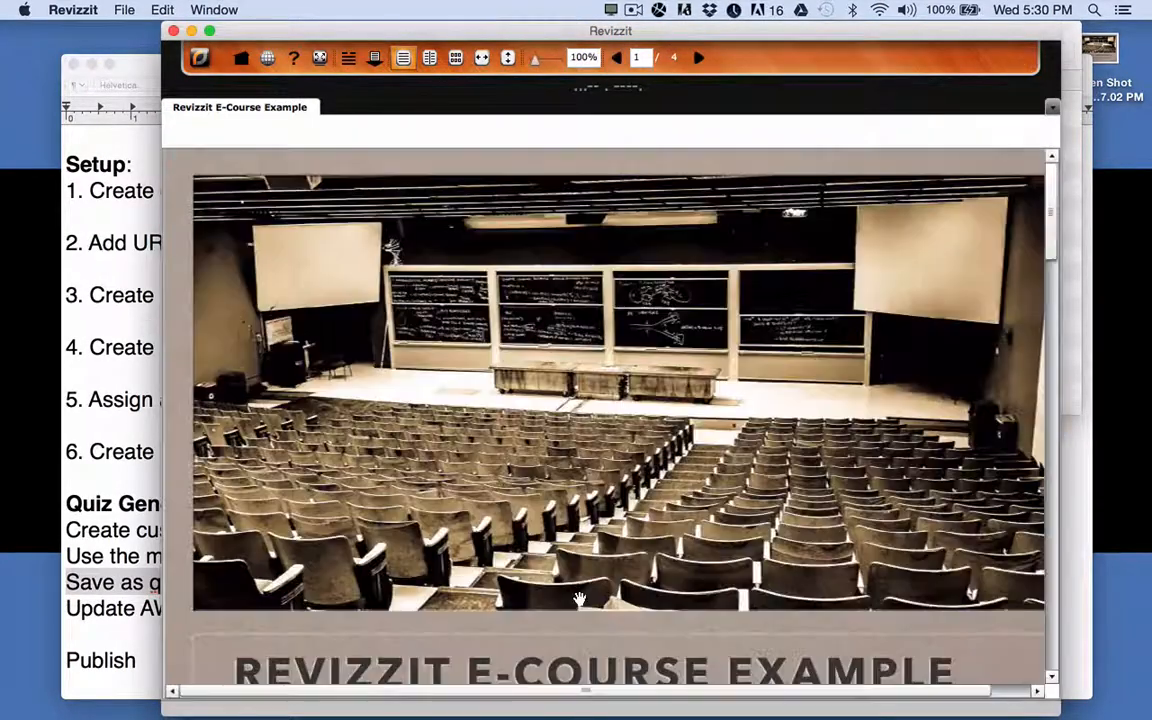
pyautogui.click(508, 57)
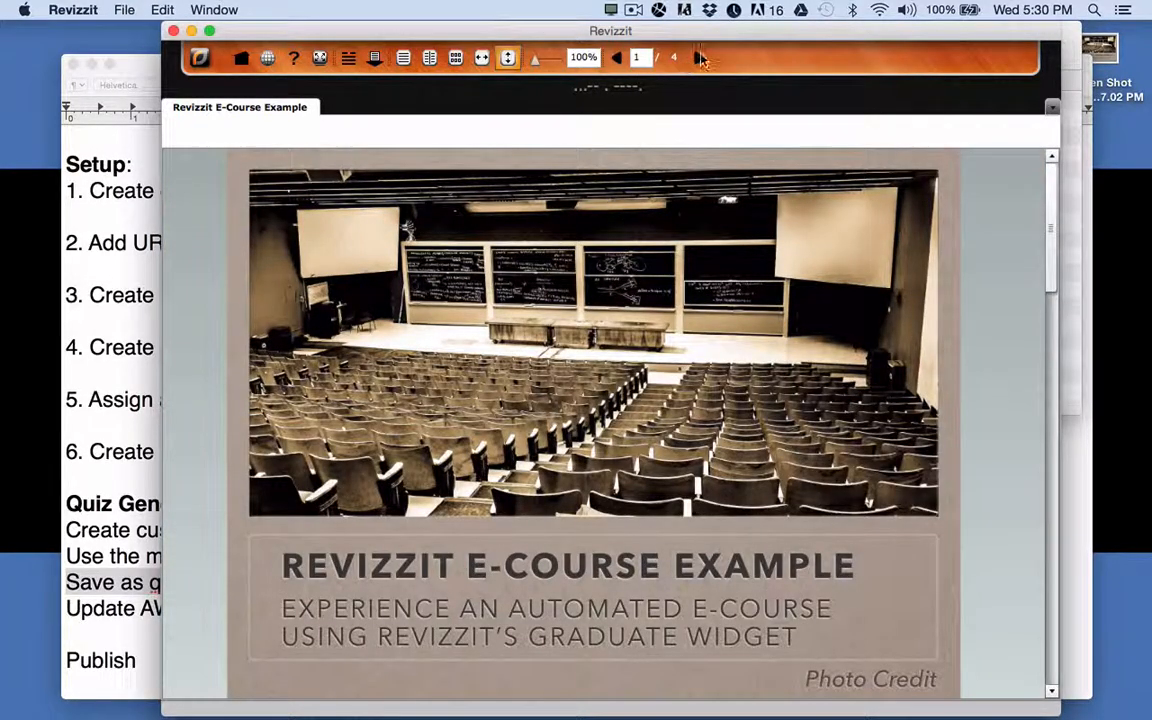
pyautogui.click(699, 58)
pyautogui.click(699, 58)
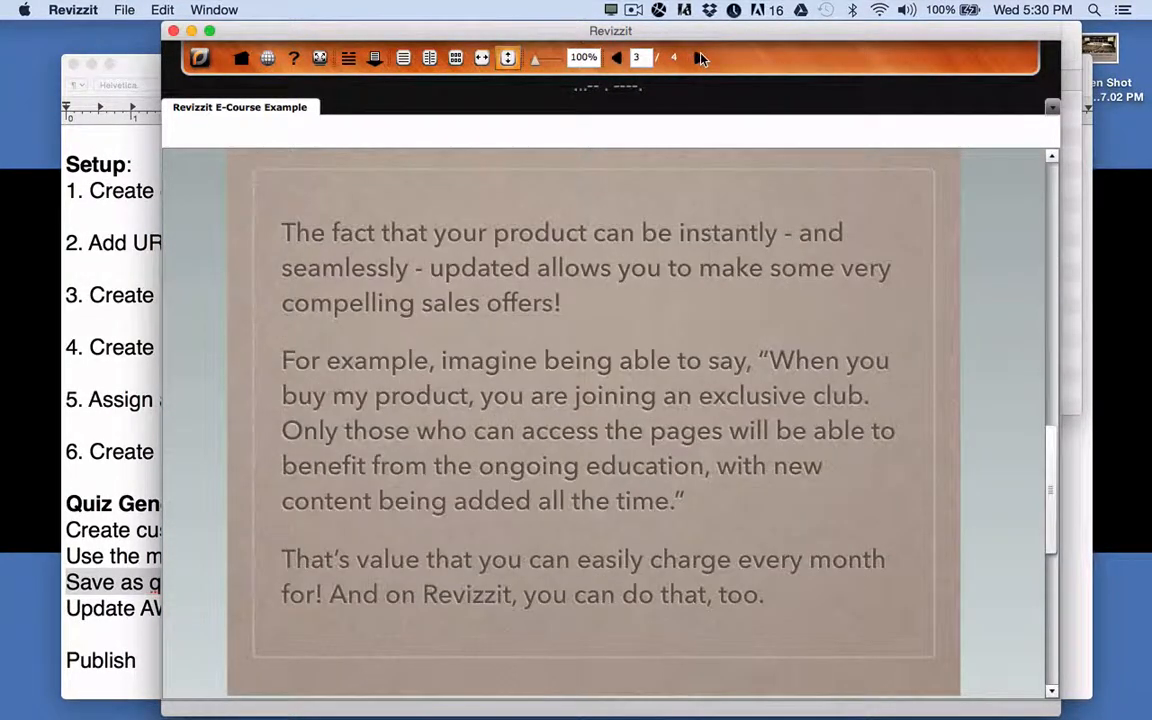
pyautogui.click(699, 58)
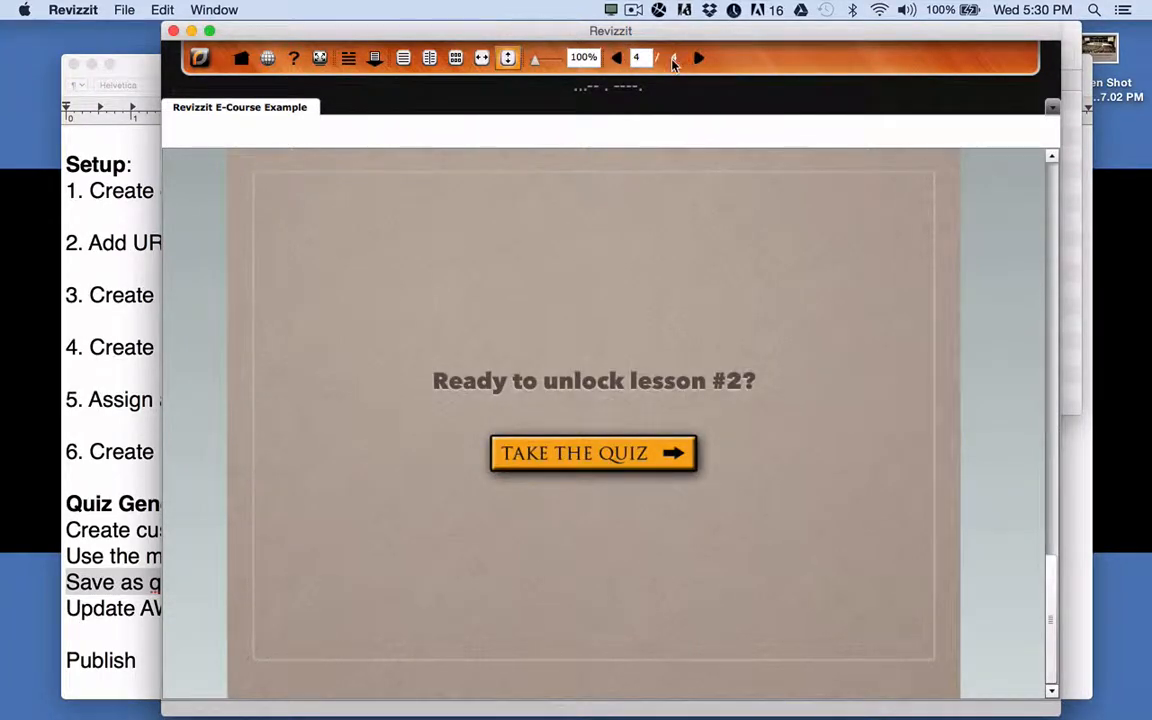
# Take the quiz, answering Valuable, True, and all of these for a 100% score.
pyautogui.click(611, 463)
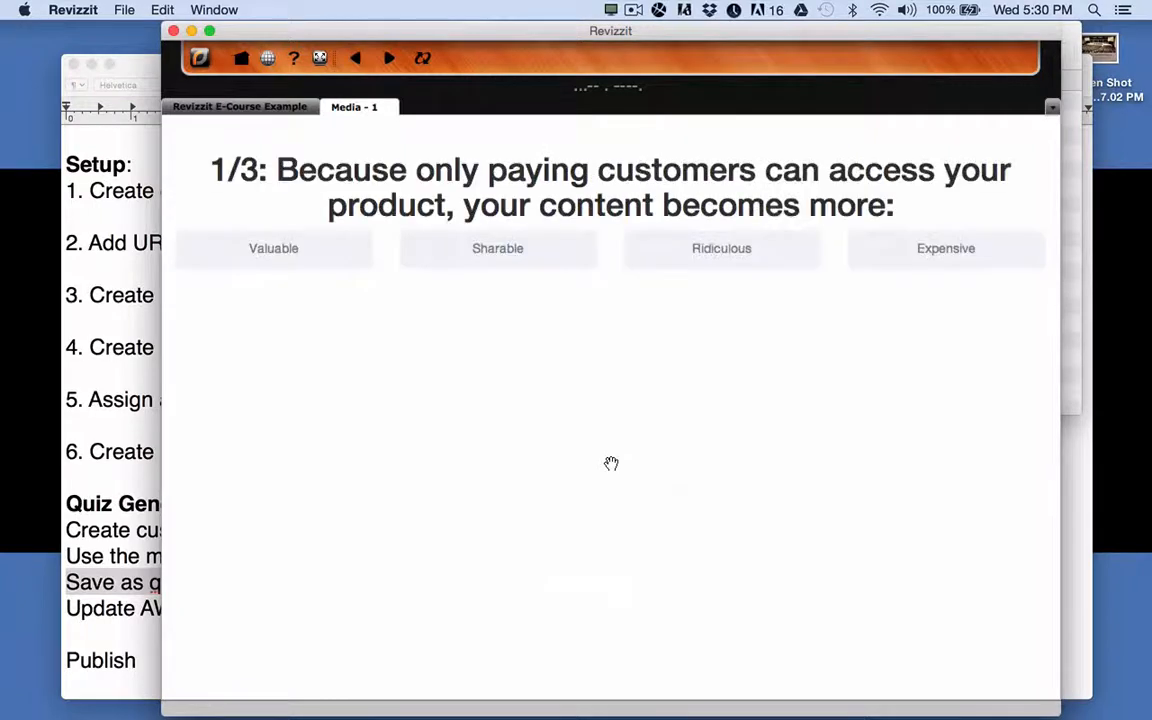
pyautogui.click(291, 252)
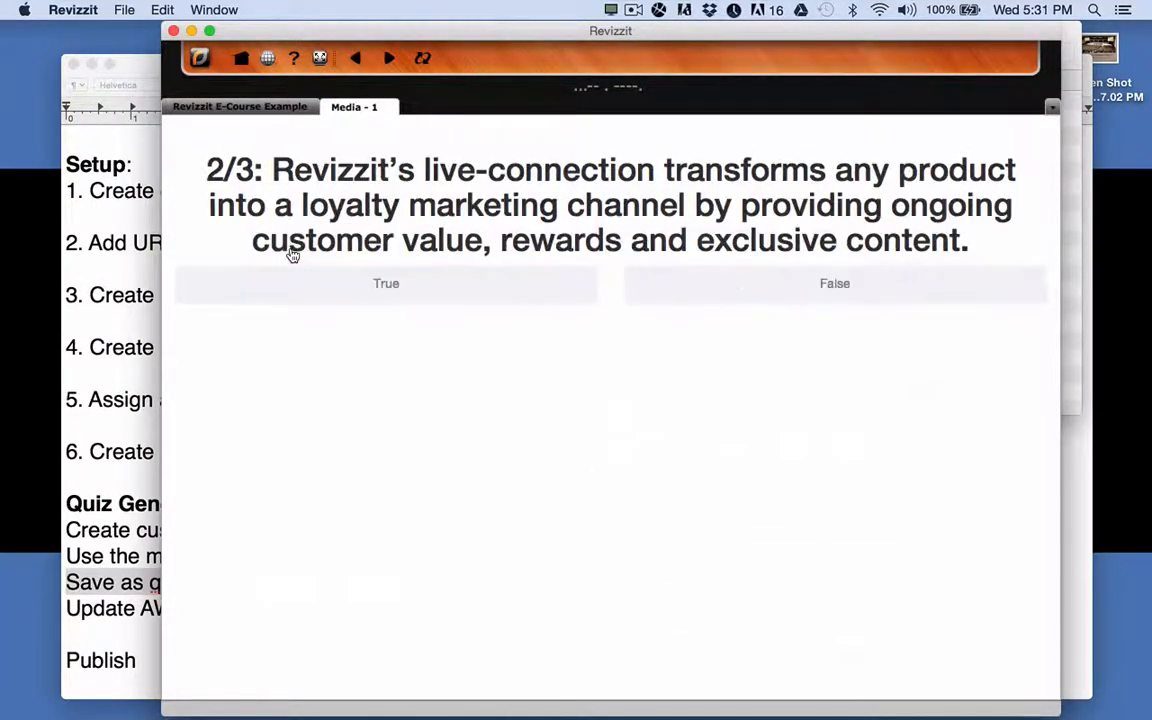
pyautogui.click(515, 291)
pyautogui.click(557, 257)
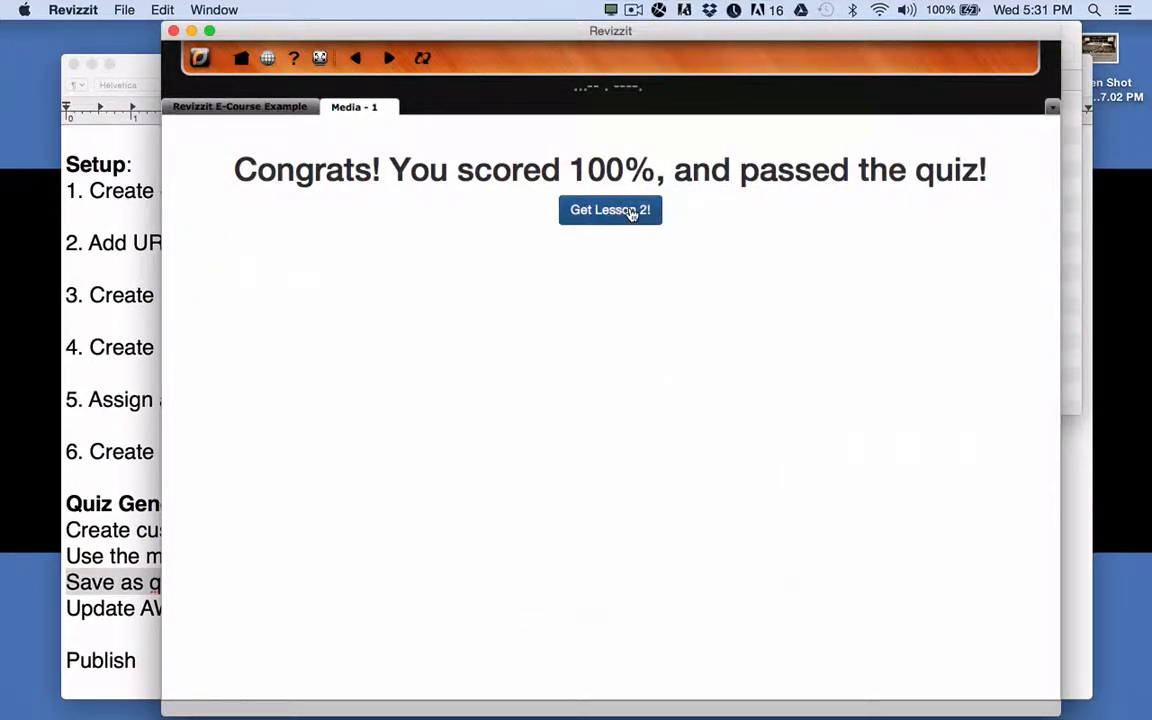
# Order the free E-course Example - L2 add-on through checkout, then close the Media - 1 tab.
pyautogui.click(630, 211)
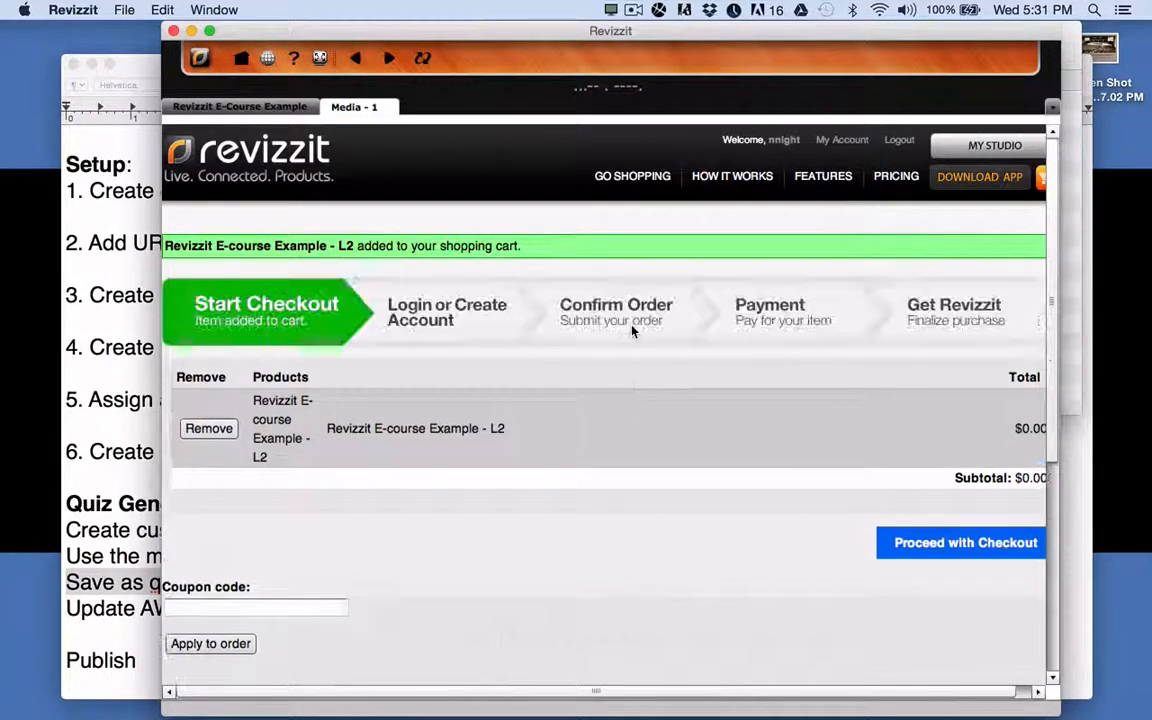
pyautogui.click(912, 545)
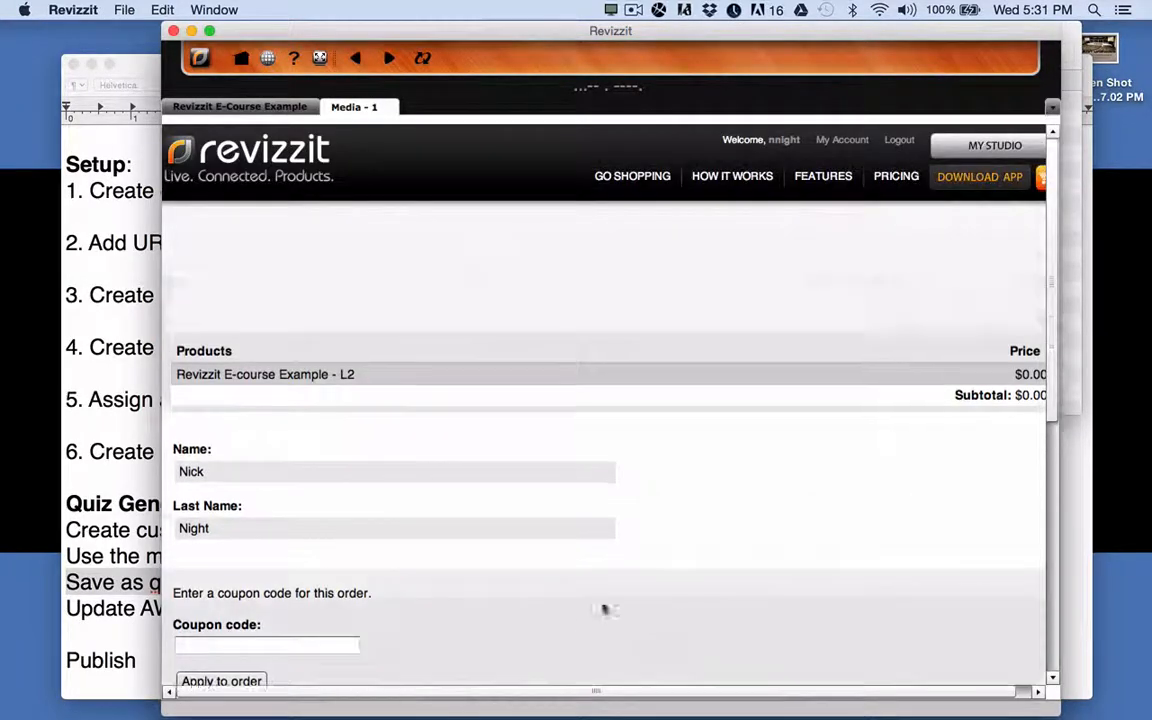
pyautogui.scroll(-5, 604, 609)
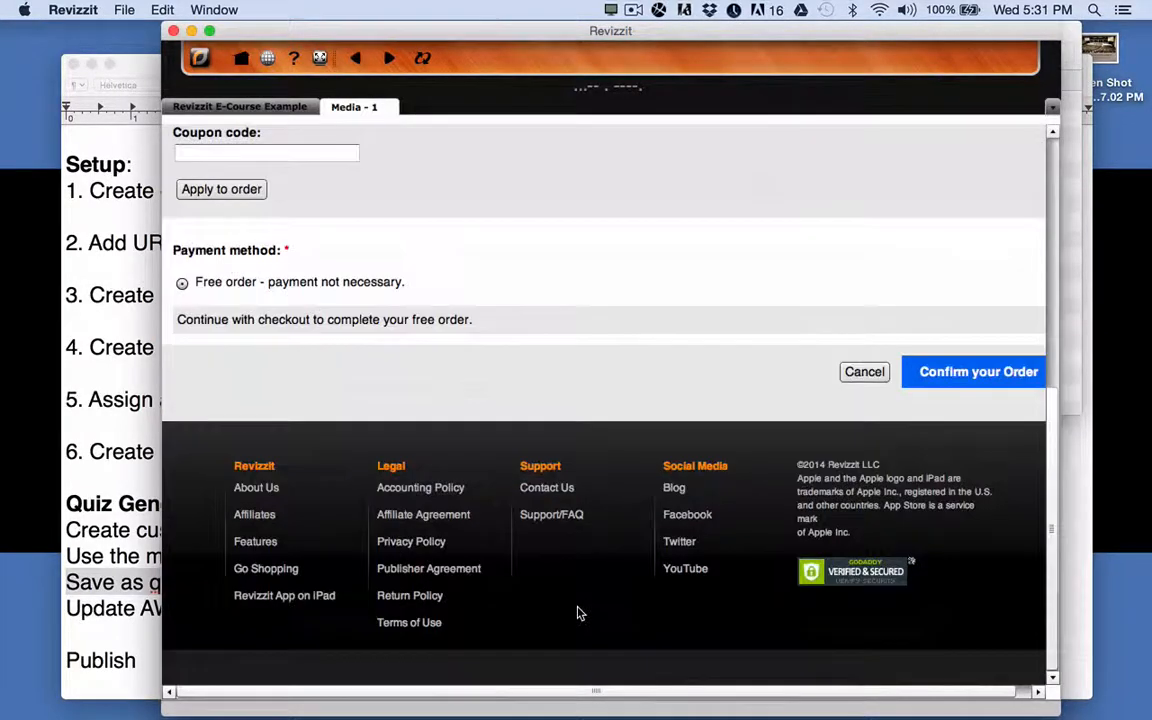
pyautogui.click(965, 374)
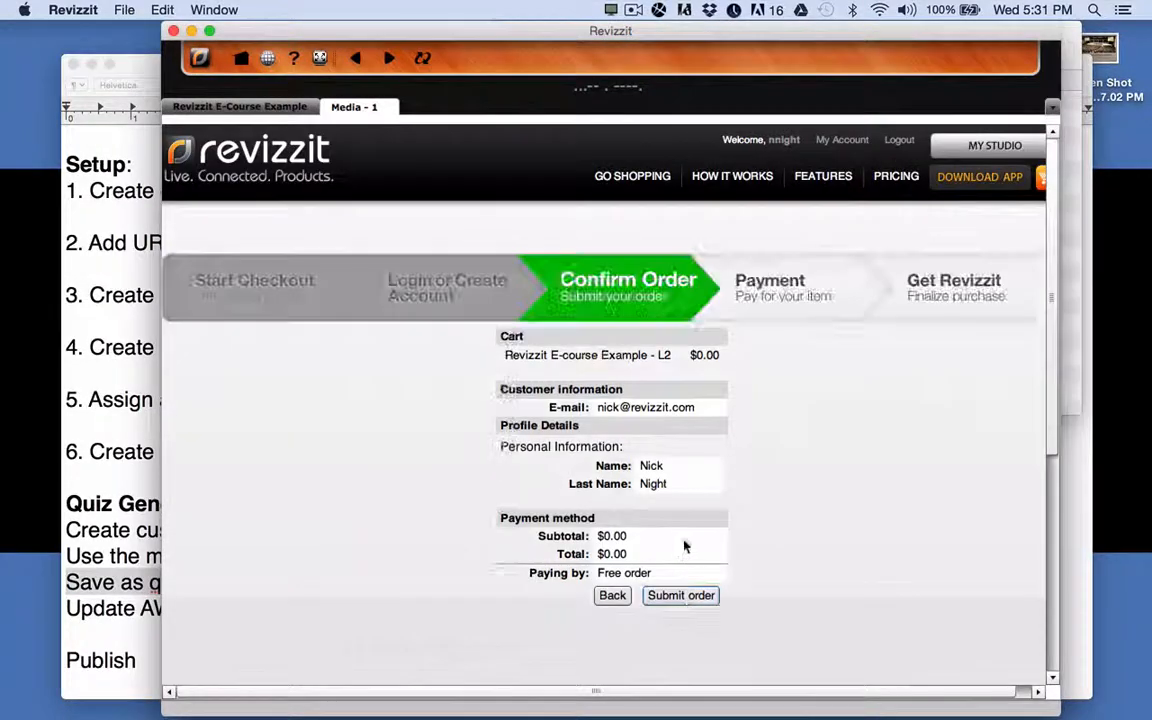
pyautogui.click(684, 597)
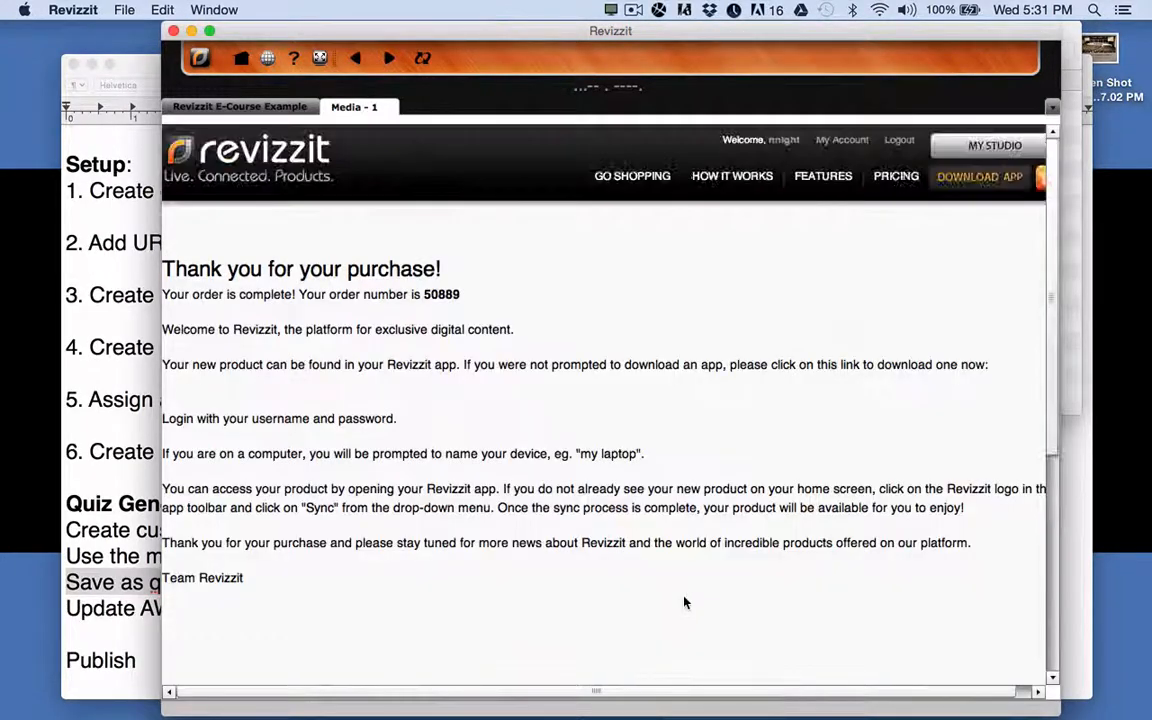
pyautogui.click(392, 108)
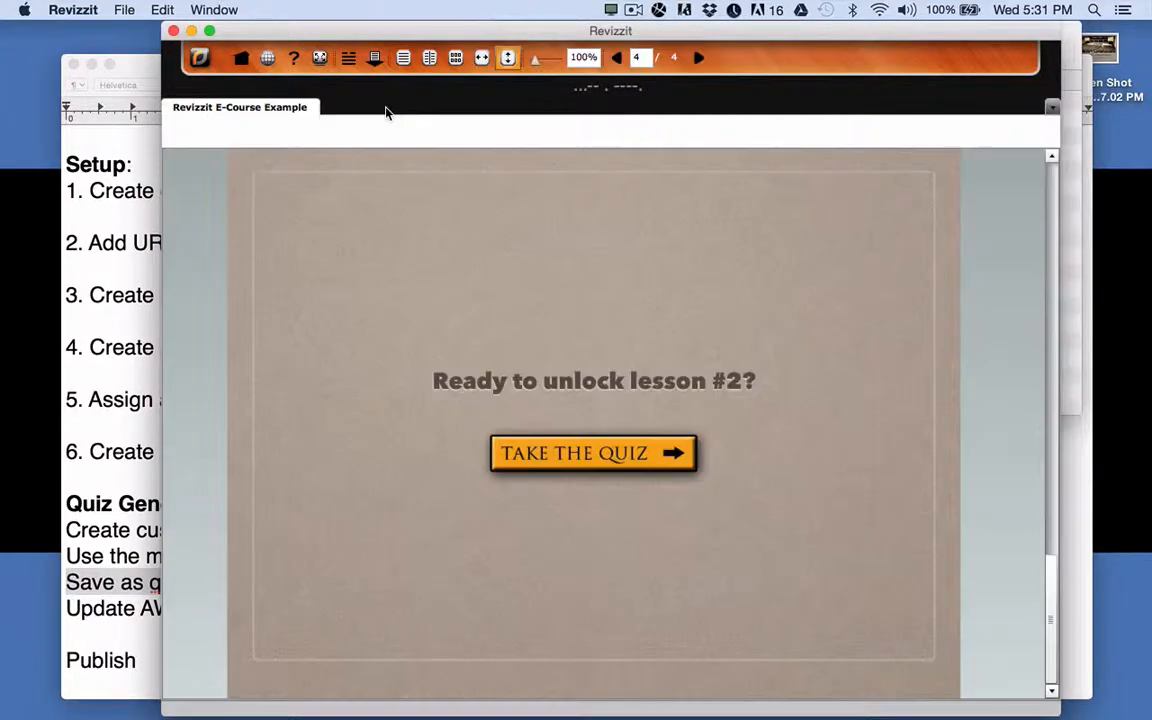
# Return to the library, run Sync from the Revizzit logo menu, and reopen the E-Course tile.
pyautogui.click(241, 59)
pyautogui.scroll(-10, 655, 449)
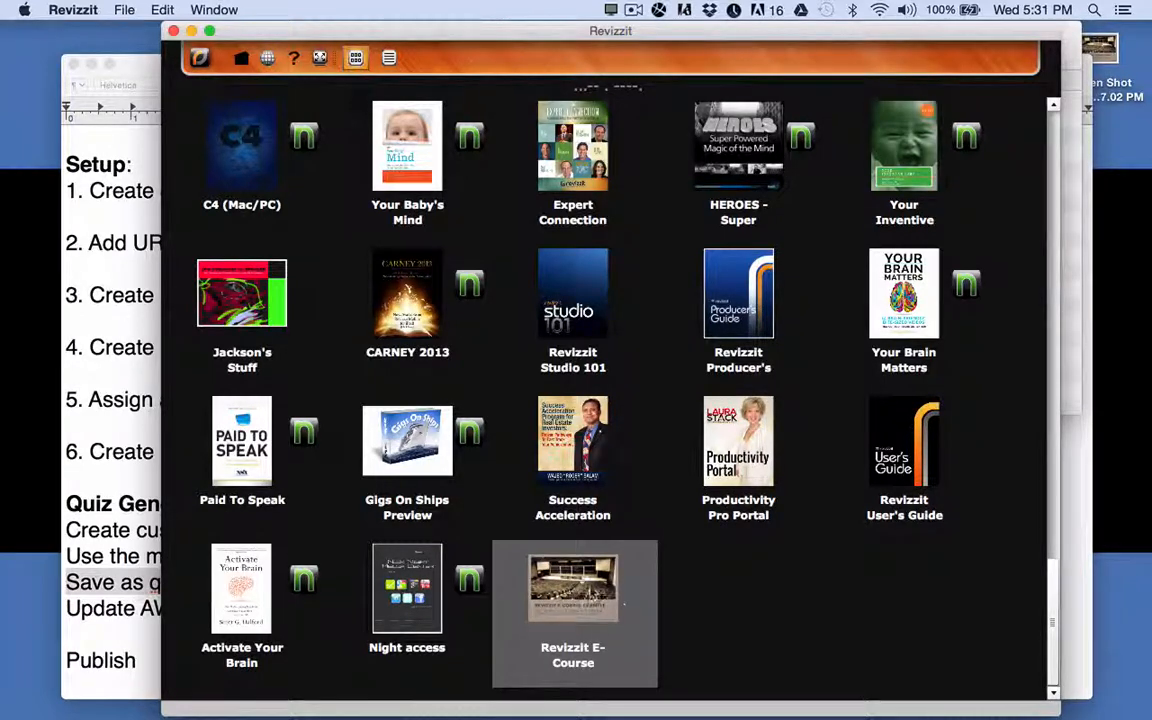
pyautogui.click(199, 58)
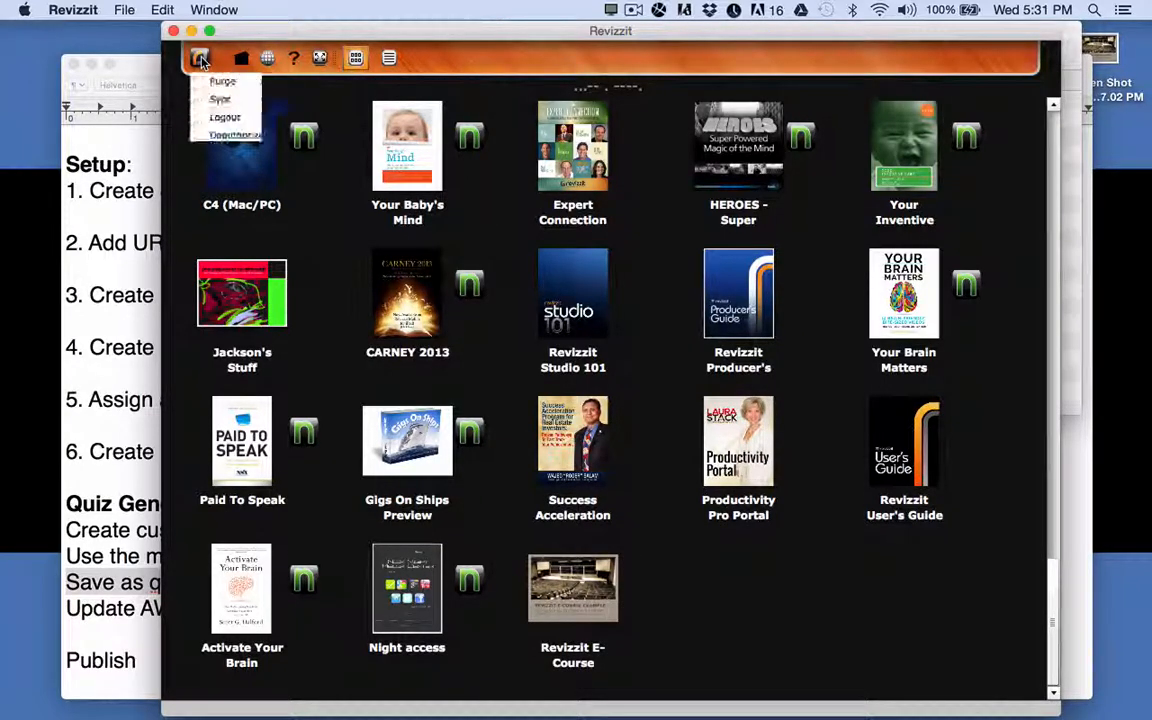
pyautogui.click(214, 100)
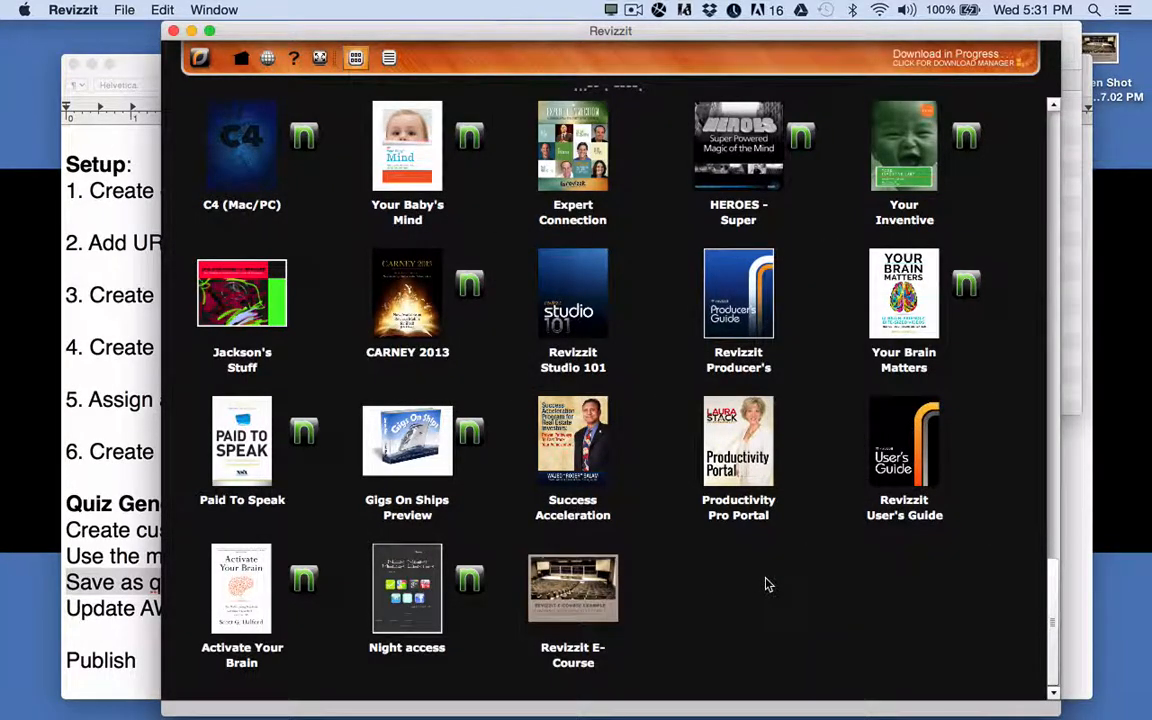
pyautogui.scroll(-5, 767, 584)
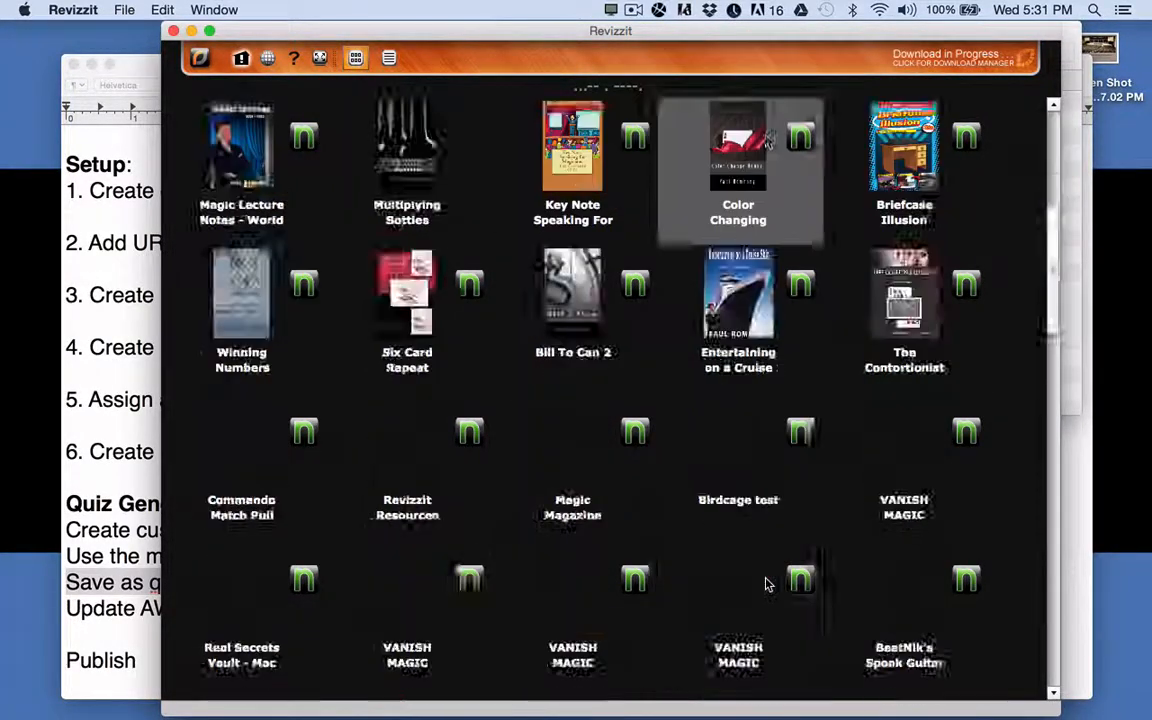
pyautogui.scroll(-5, 765, 584)
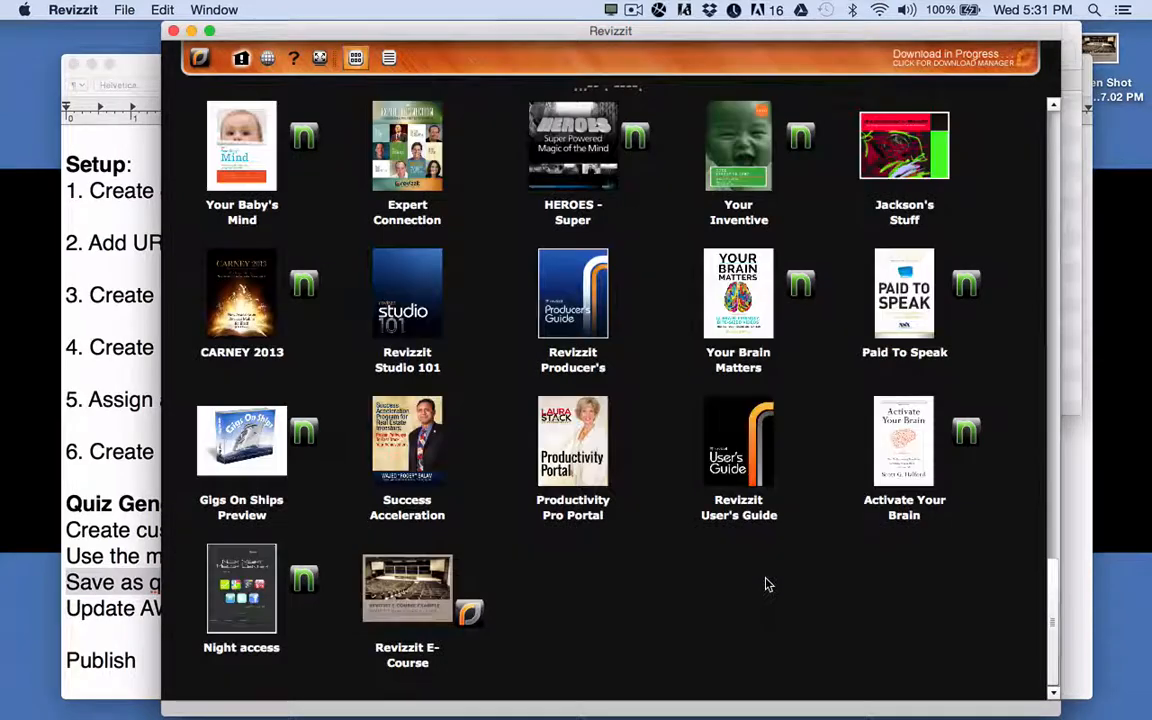
pyautogui.click(472, 618)
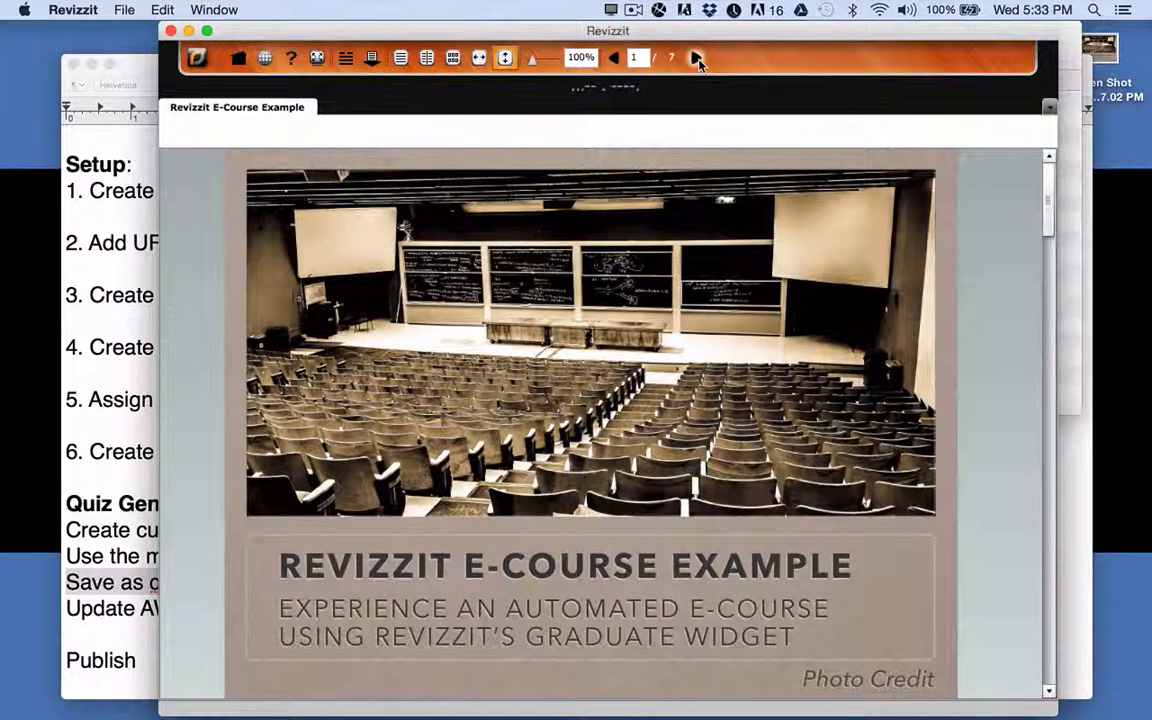
# Page through the updated 7-page course past Lesson 2 to the lesson #3 unlock page.
pyautogui.click(698, 59)
pyautogui.click(698, 59)
pyautogui.click(698, 59)
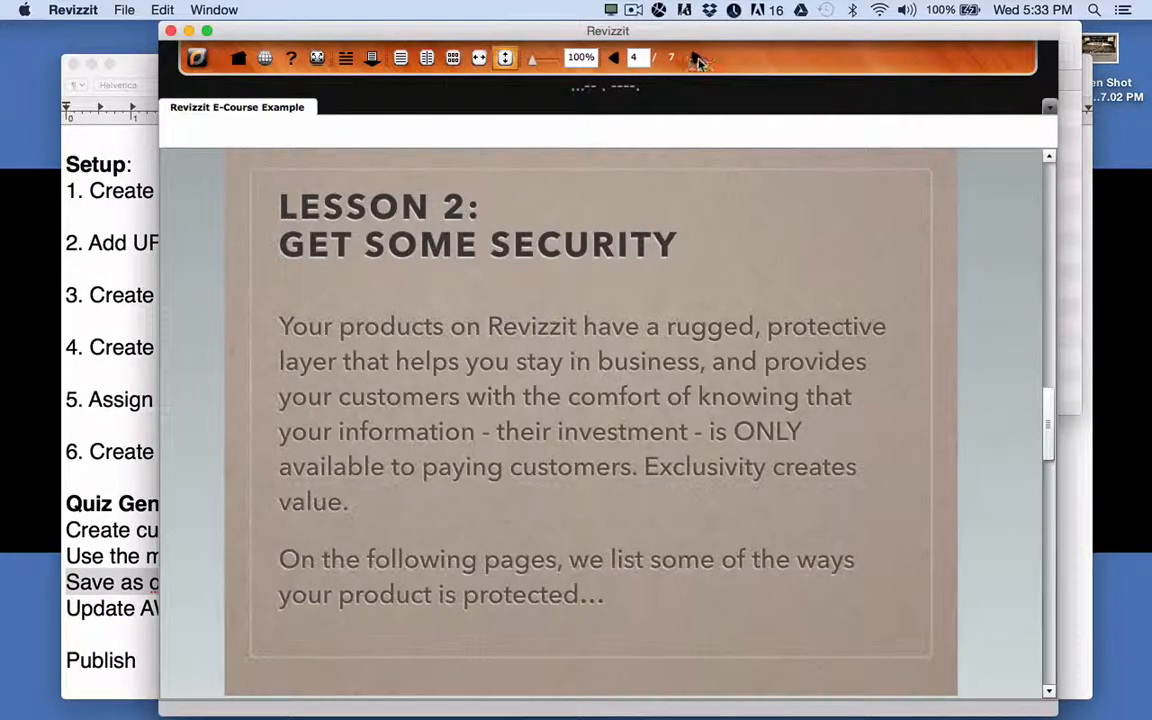
pyautogui.click(698, 59)
pyautogui.click(698, 59)
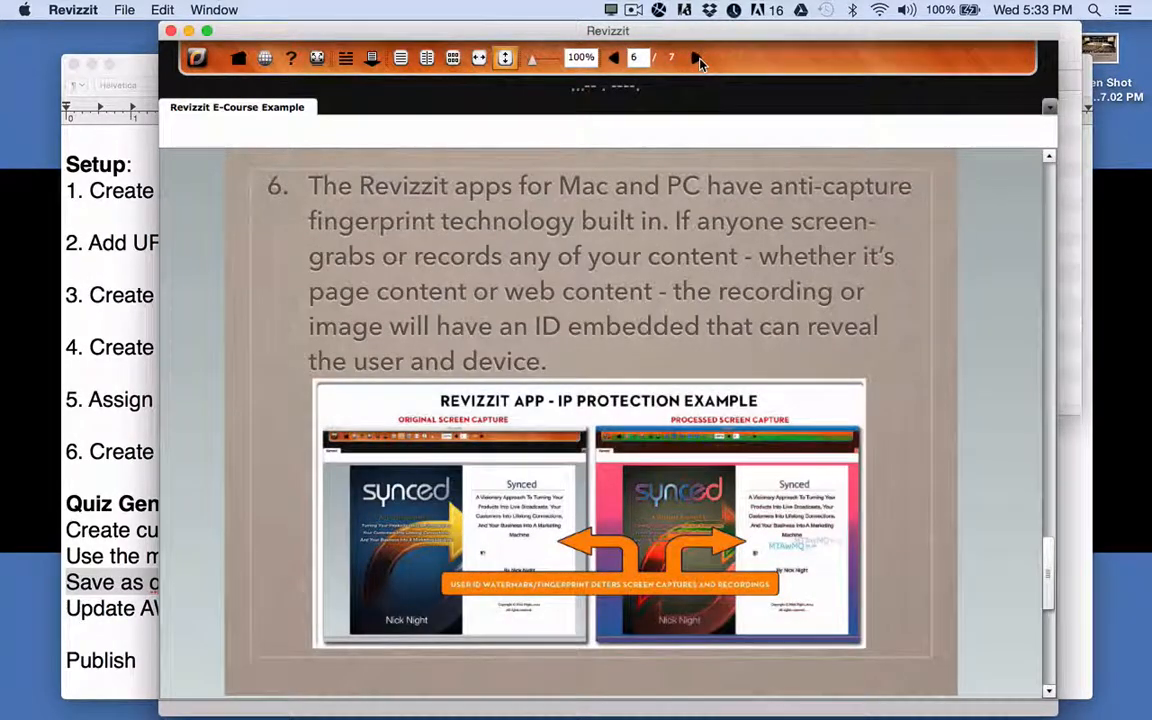
pyautogui.click(698, 59)
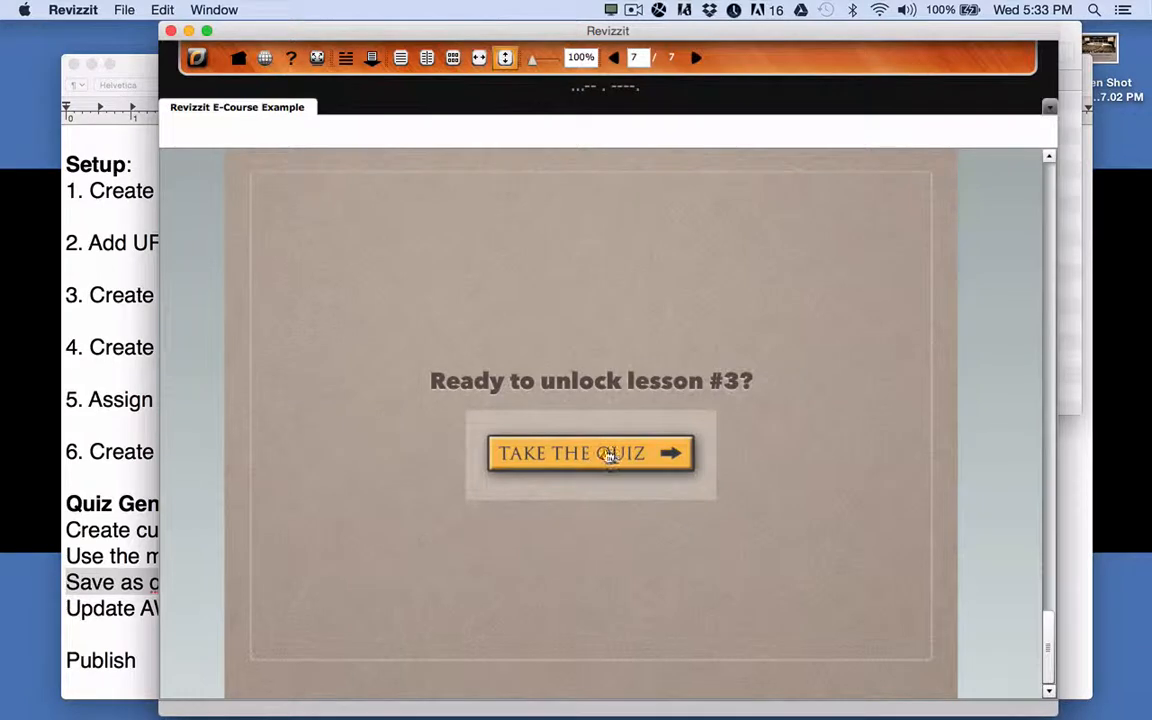